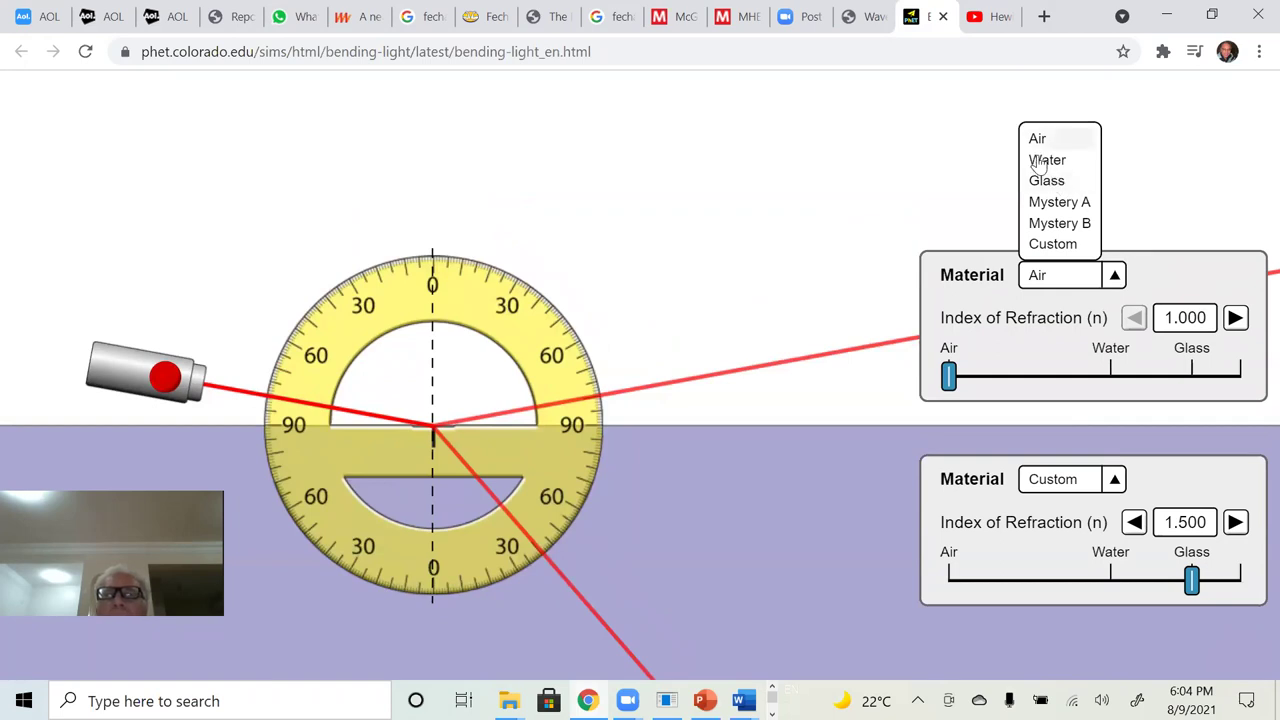
Step: Set the upper medium's material to Glass and the lower medium's material to Air
left_click(1046, 181)
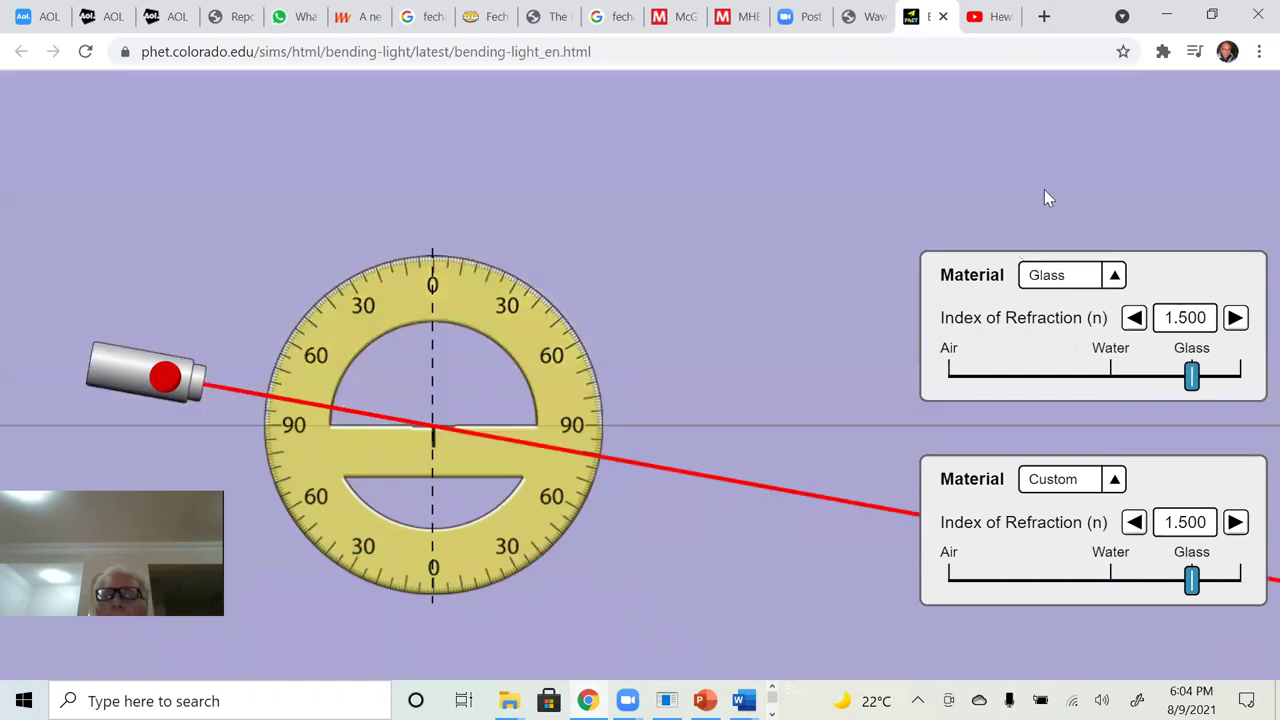
left_click(1116, 484)
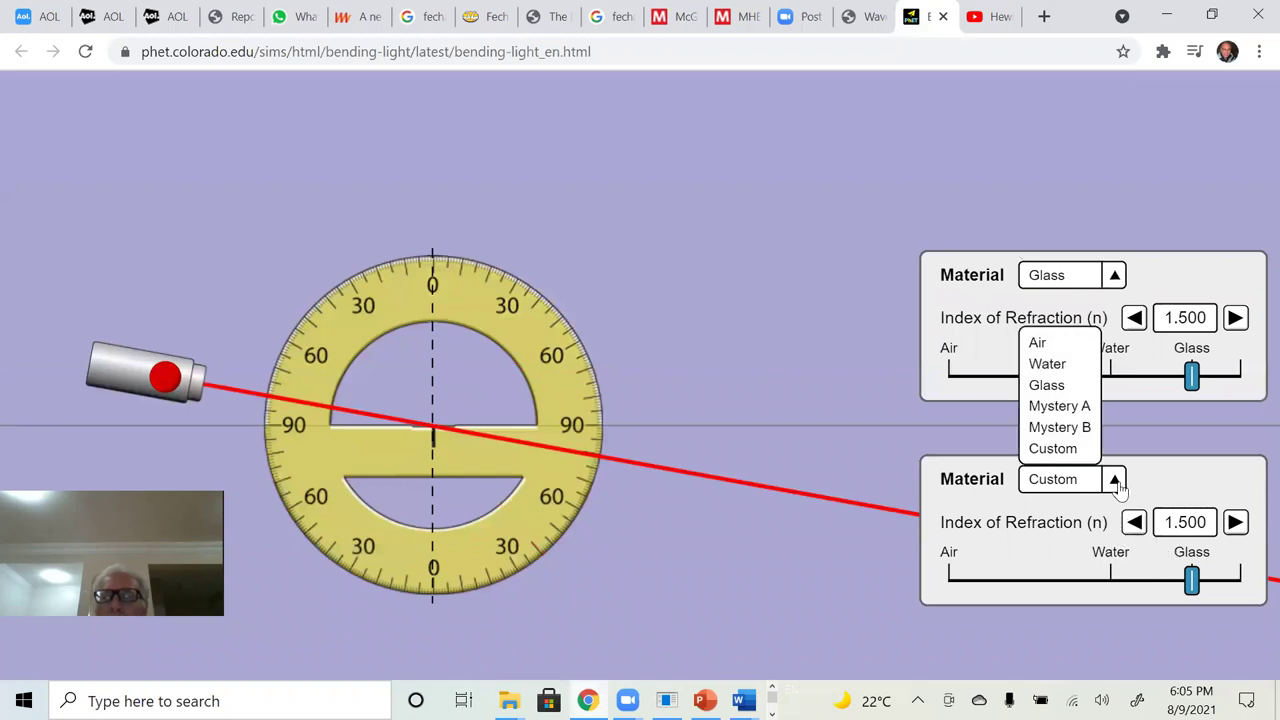
left_click(1053, 343)
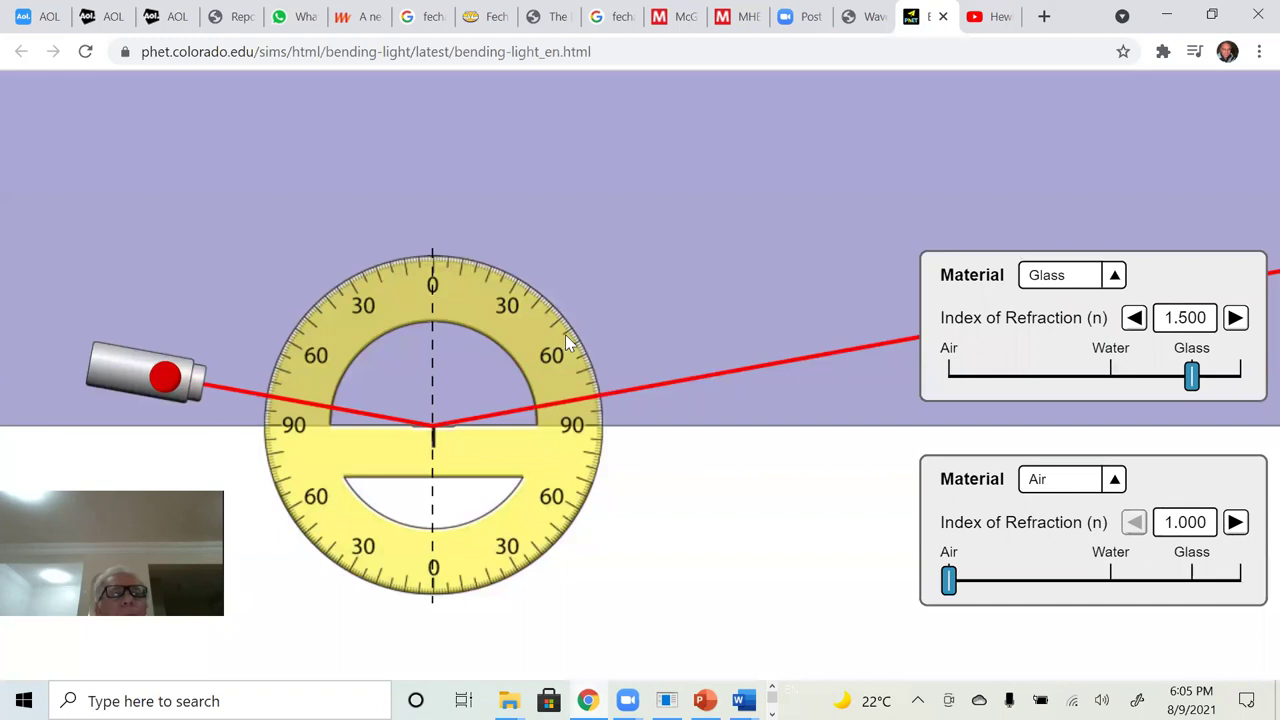
Step: Move the protractor away from the ray intersection into the lower medium and rotate the laser until its beam lies along the normal
mouse_move(126, 380)
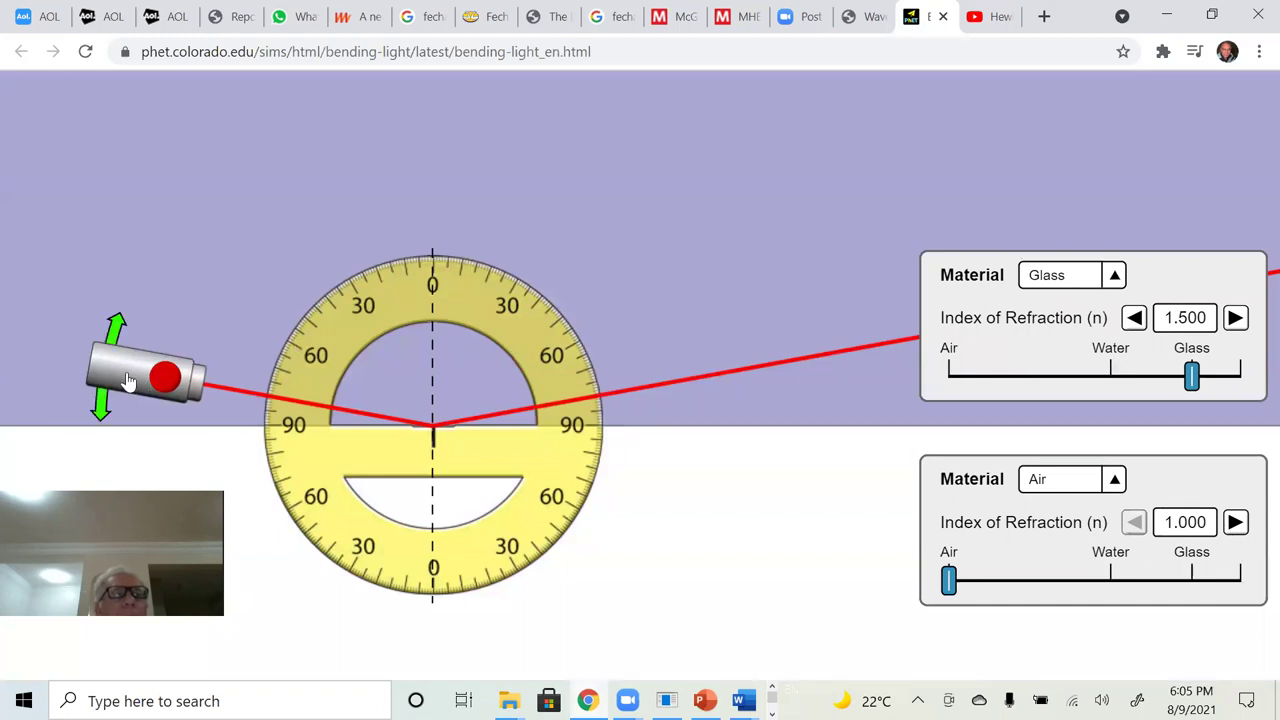
left_click_drag(126, 380, 136, 337)
left_click_drag(414, 297, 823, 472)
mouse_move(155, 345)
left_click_drag(155, 345, 453, 202)
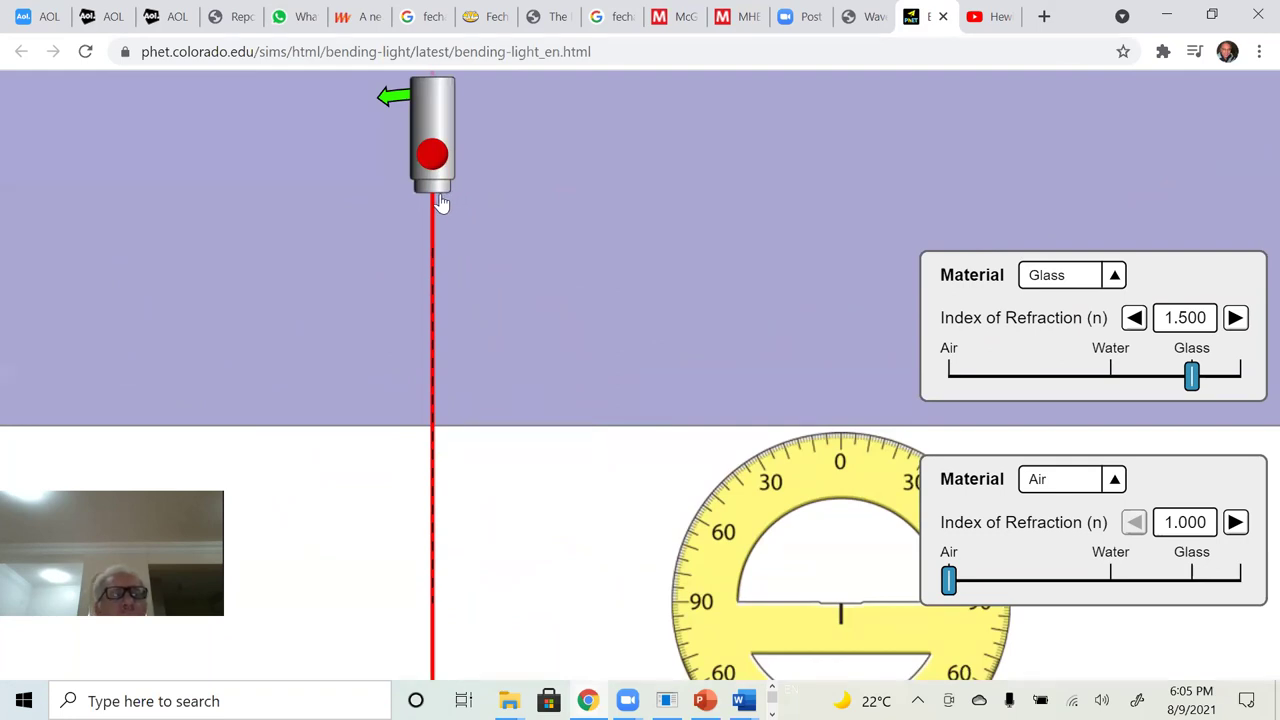
Step: Rotate the laser away from the normal to an incidence angle of about 41.2°, so the refracted ray nearly grazes the surface
left_click_drag(436, 106, 328, 190)
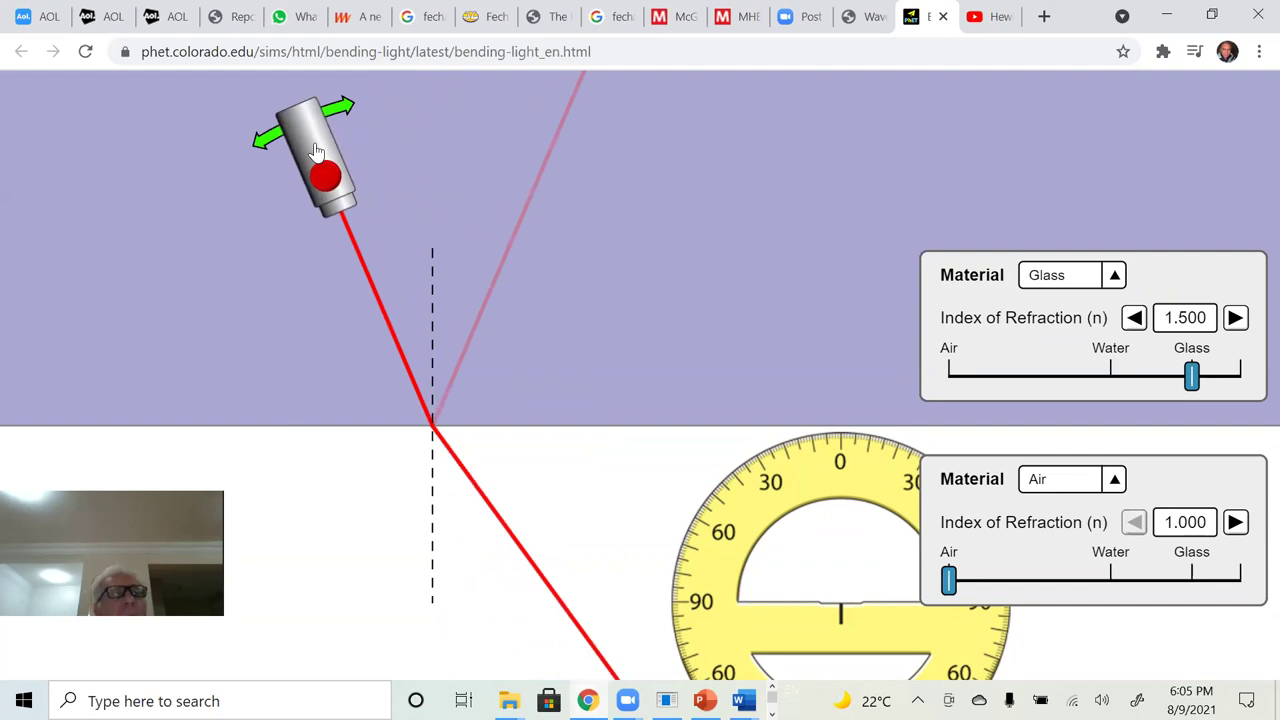
left_click_drag(315, 150, 257, 226)
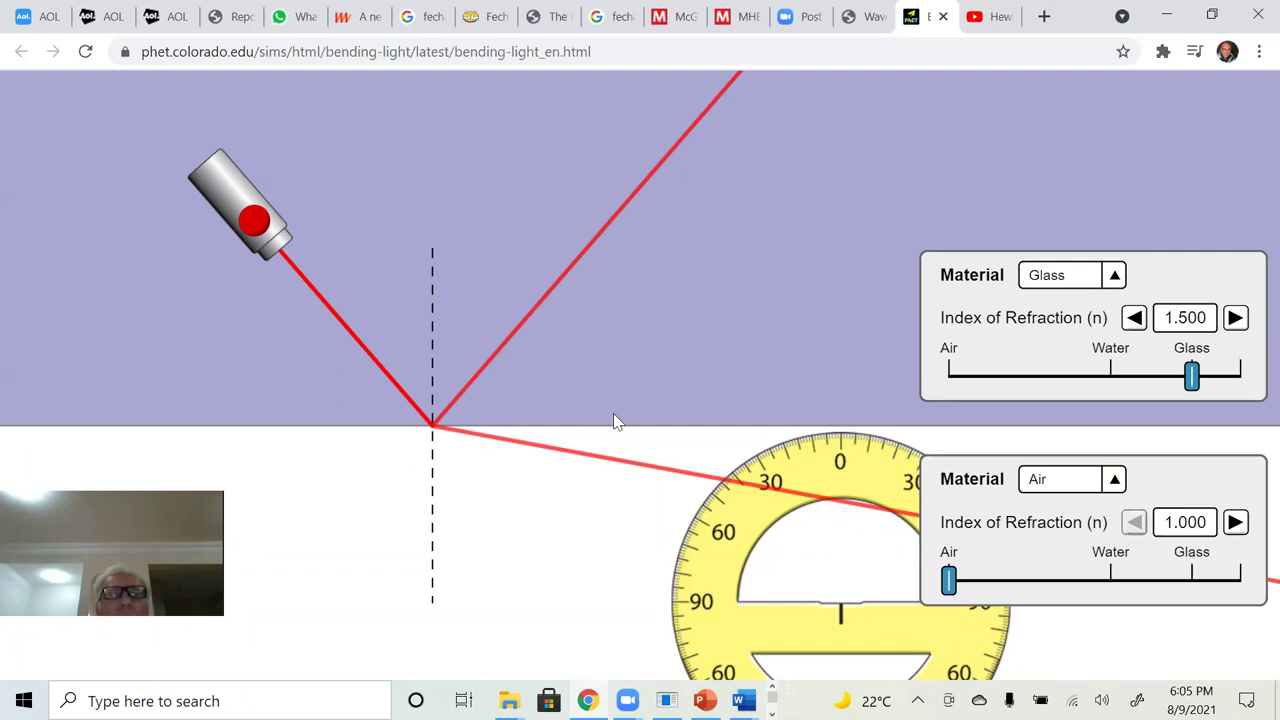
mouse_move(213, 182)
mouse_move(213, 182)
left_mouse_down()
mouse_move(202, 193)
mouse_move(217, 186)
left_mouse_up()
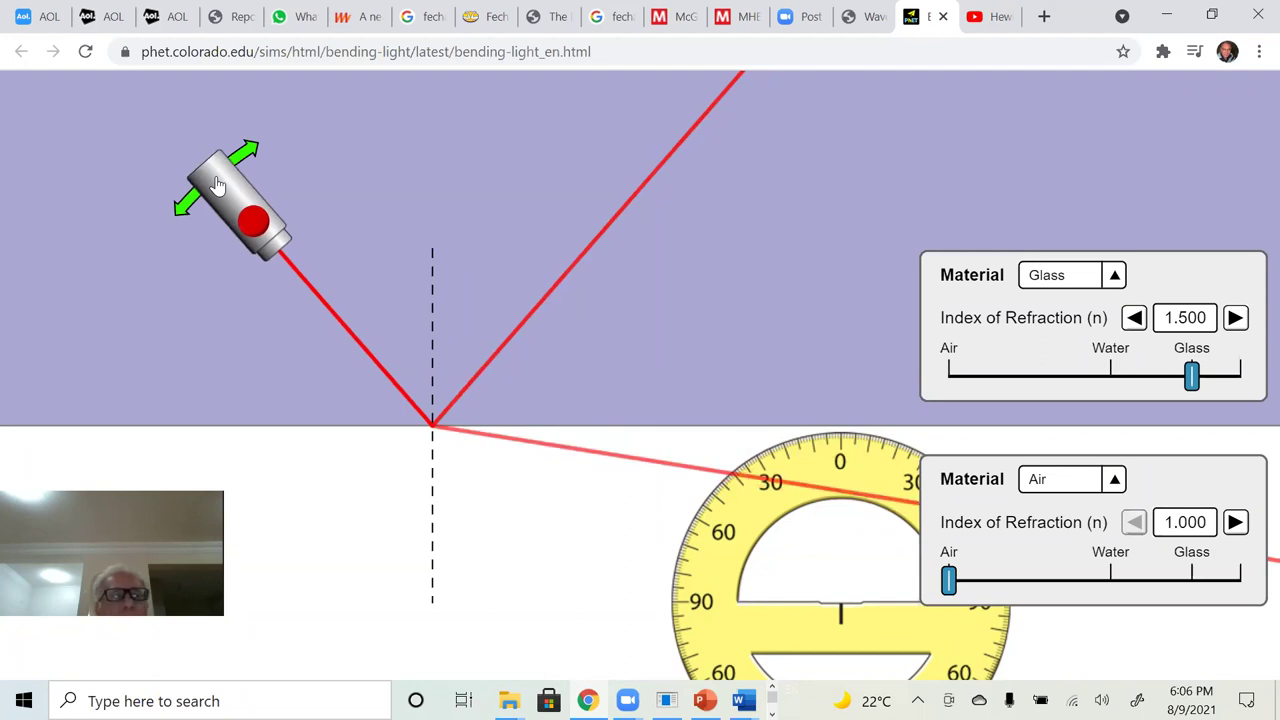
Step: Show the ray angle values and fine-tune the laser around the glass-air critical angle, ending at an incidence of about 41.7°
scroll(217, 186, "down", 5)
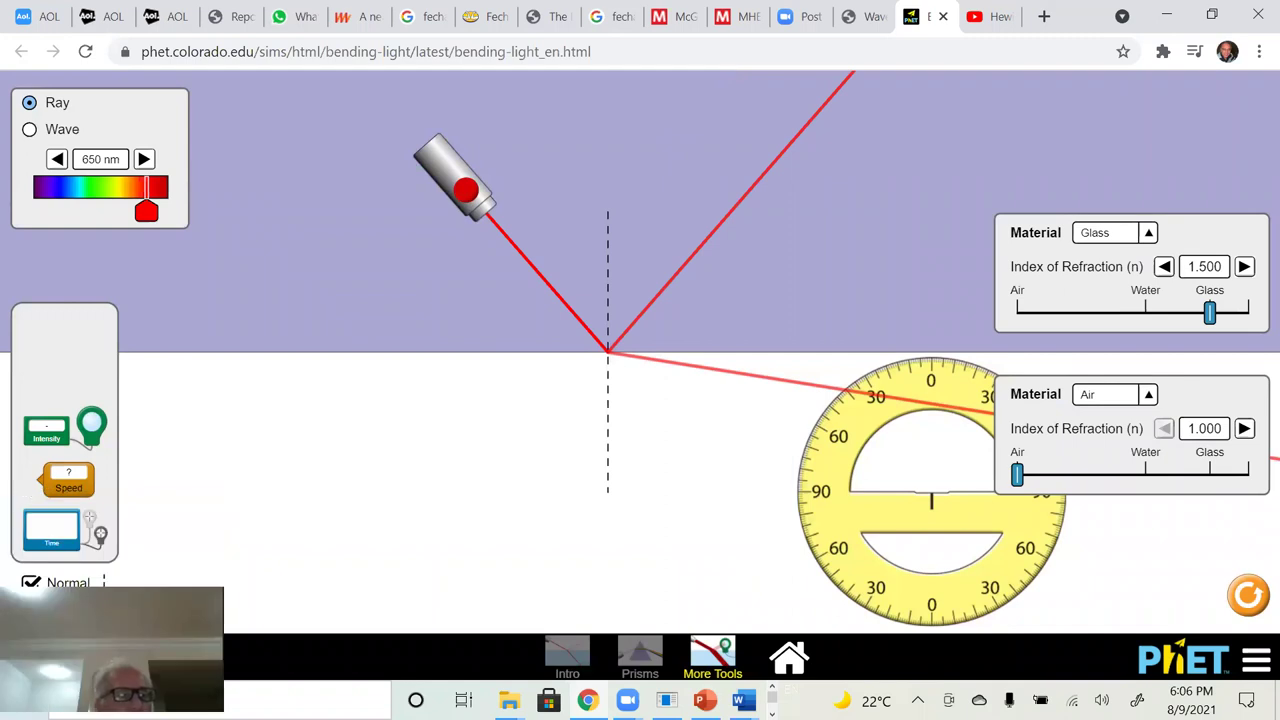
left_click(31, 608)
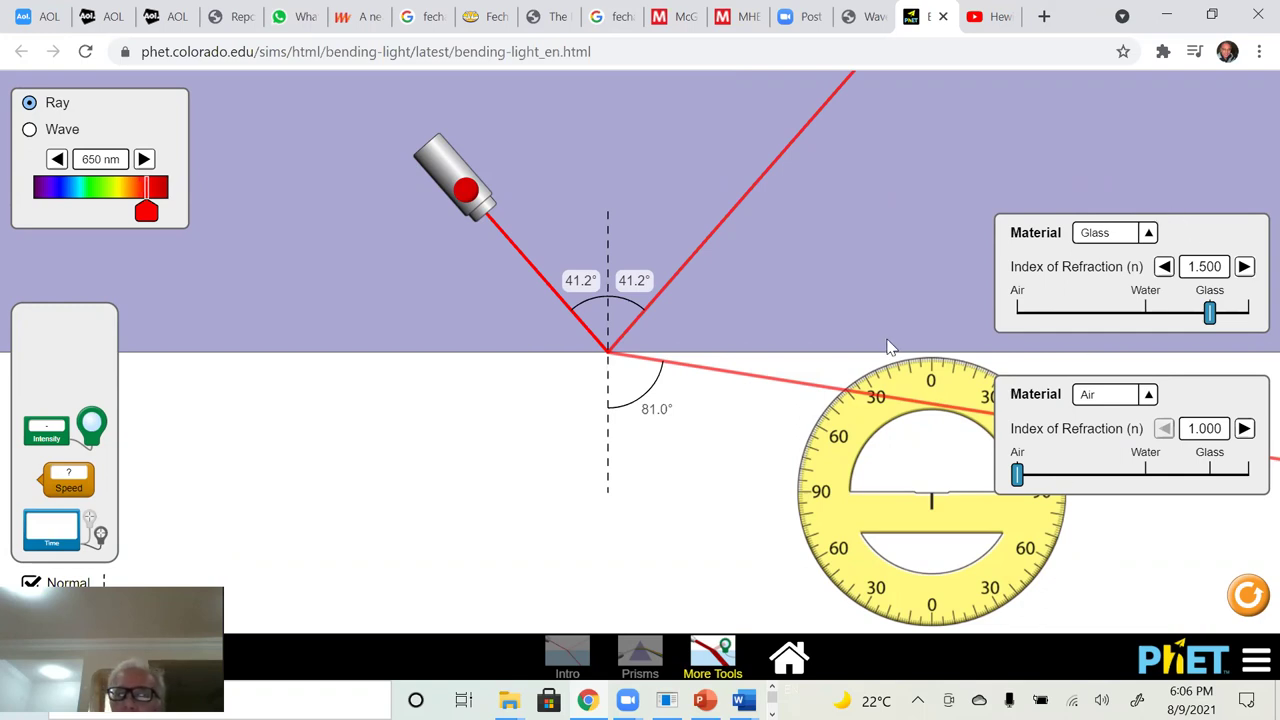
mouse_move(437, 166)
left_click_drag(437, 166, 437, 167)
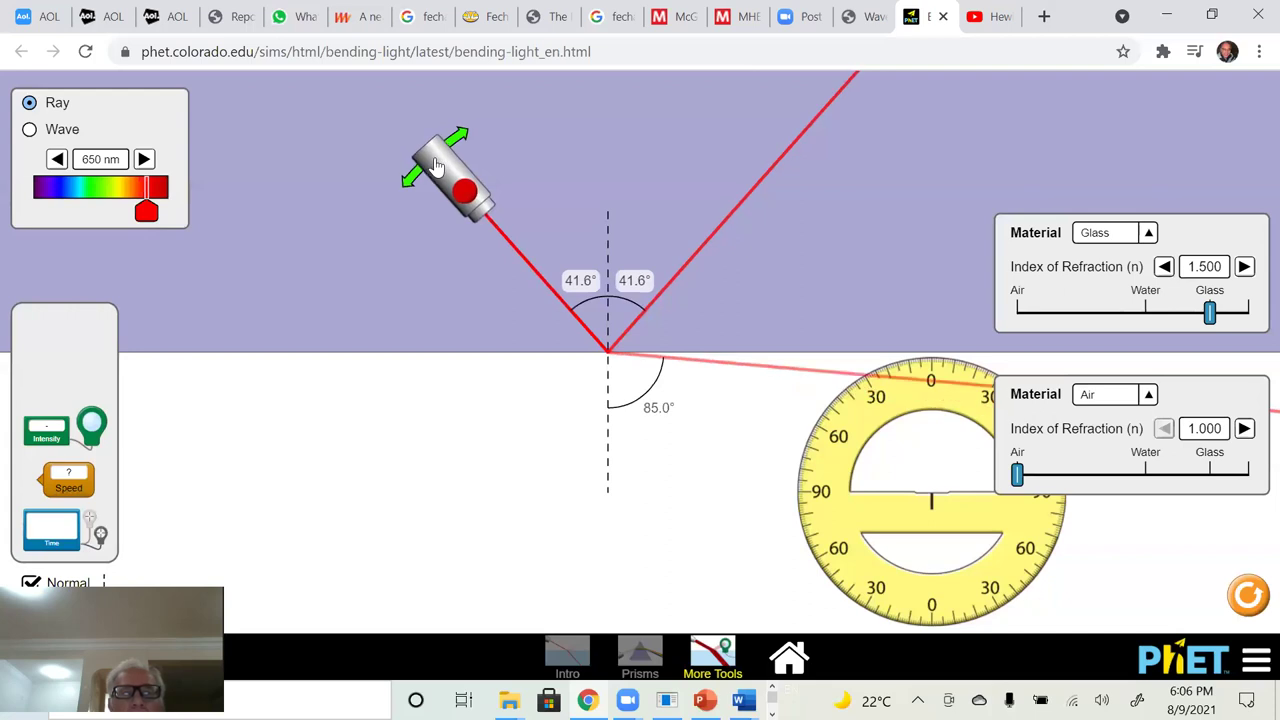
left_click_drag(437, 166, 439, 170)
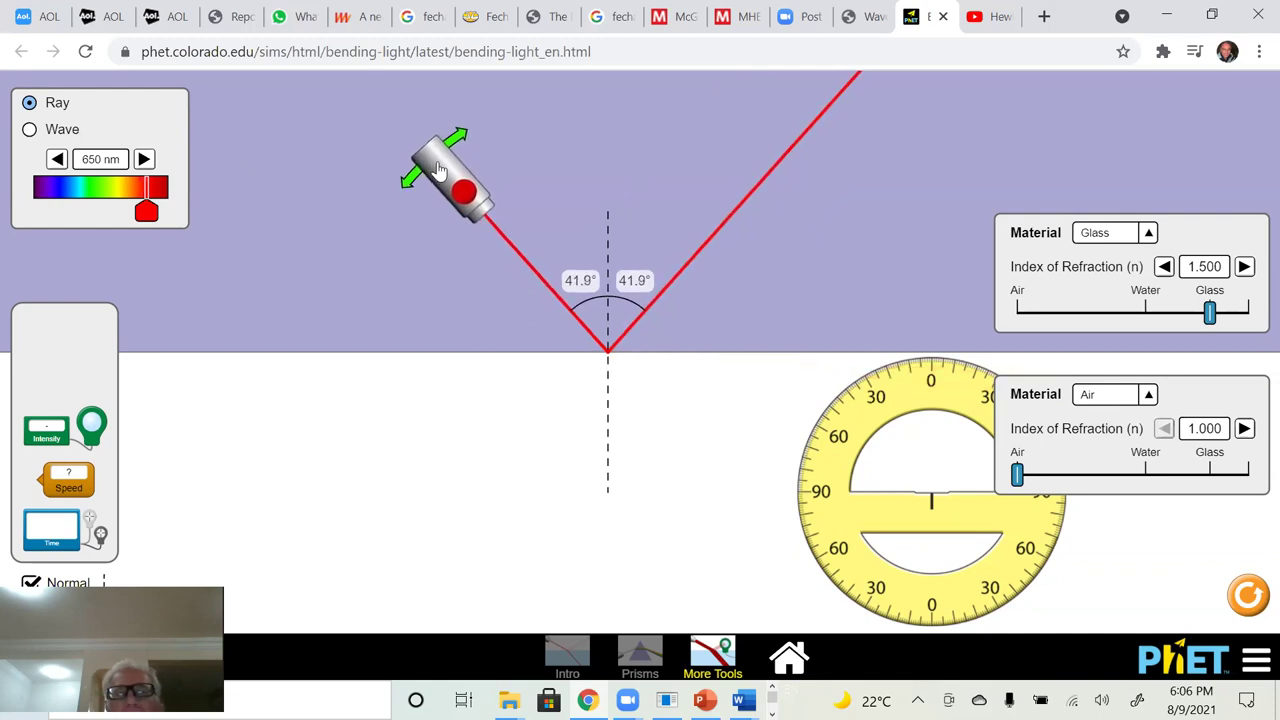
left_click_drag(437, 169, 440, 170)
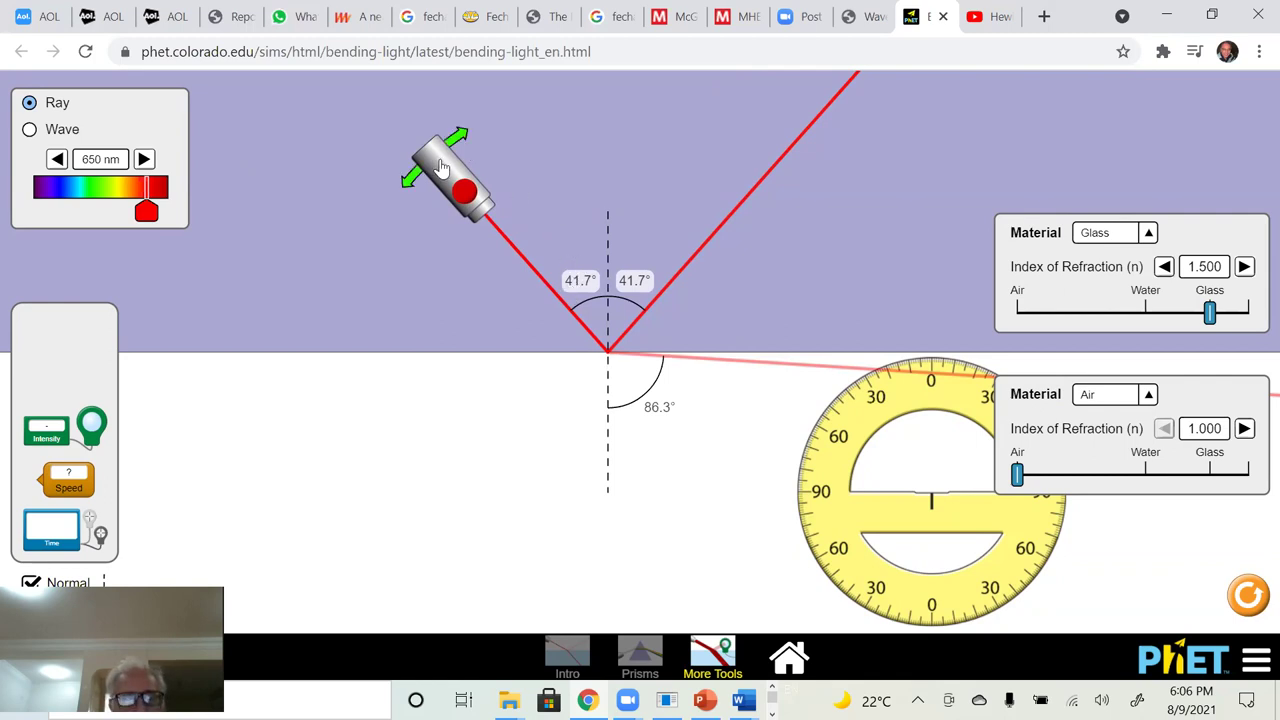
left_click_drag(440, 167, 432, 173)
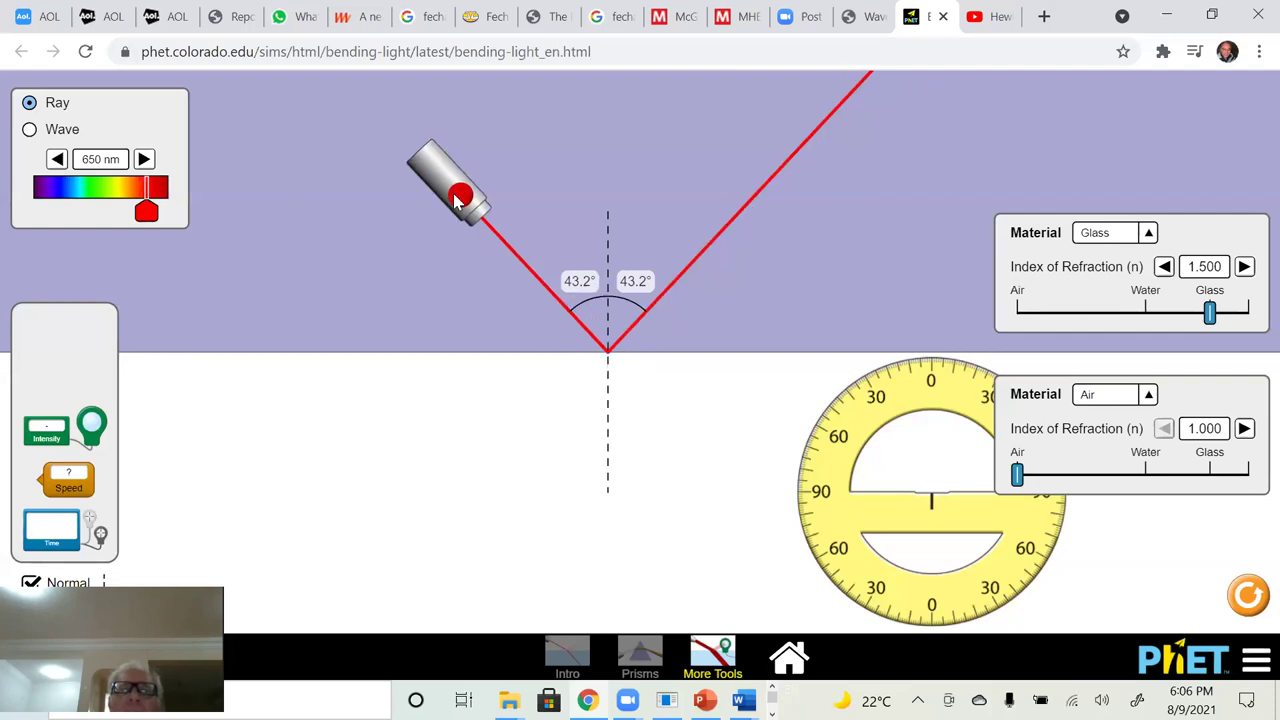
mouse_move(418, 172)
left_mouse_down()
mouse_move(349, 290)
mouse_move(351, 332)
mouse_move(378, 277)
mouse_move(460, 197)
mouse_move(432, 163)
left_mouse_up()
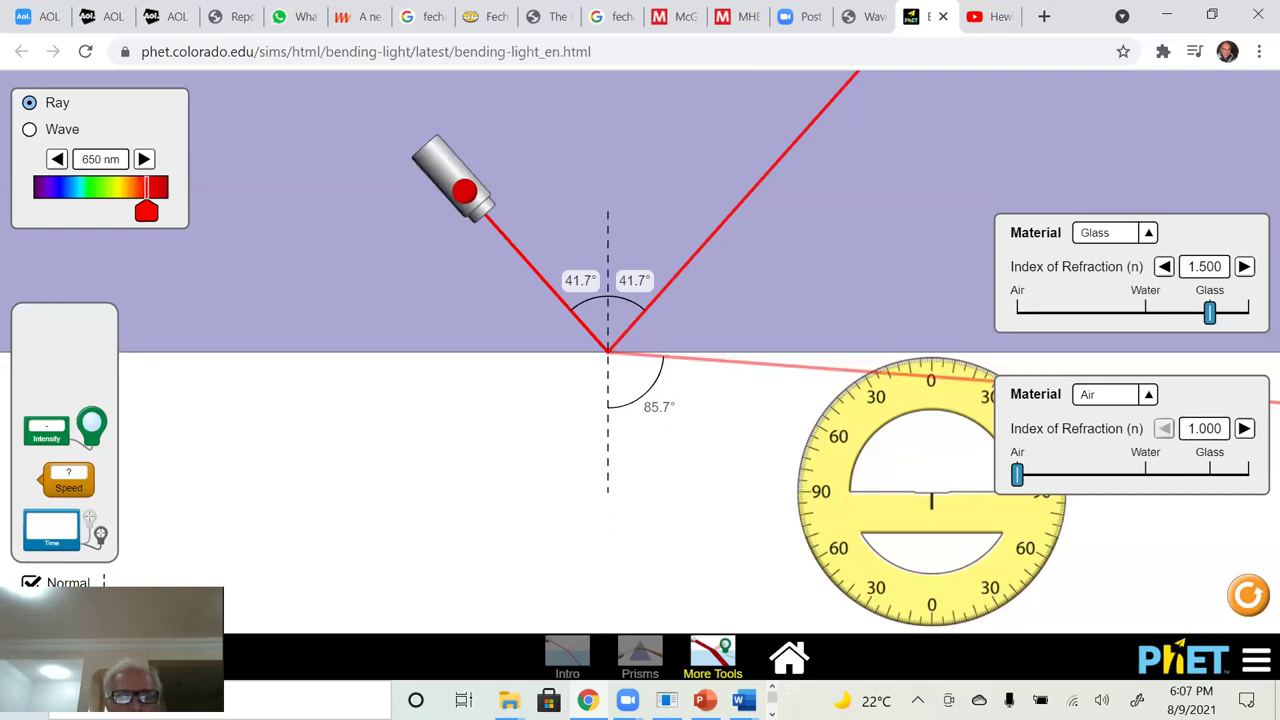
Step: Switch to the VRLab 10-Reflection and Refraction document in Word and read questions 1 and 2 about the glass-water interface
mouse_move(705, 700)
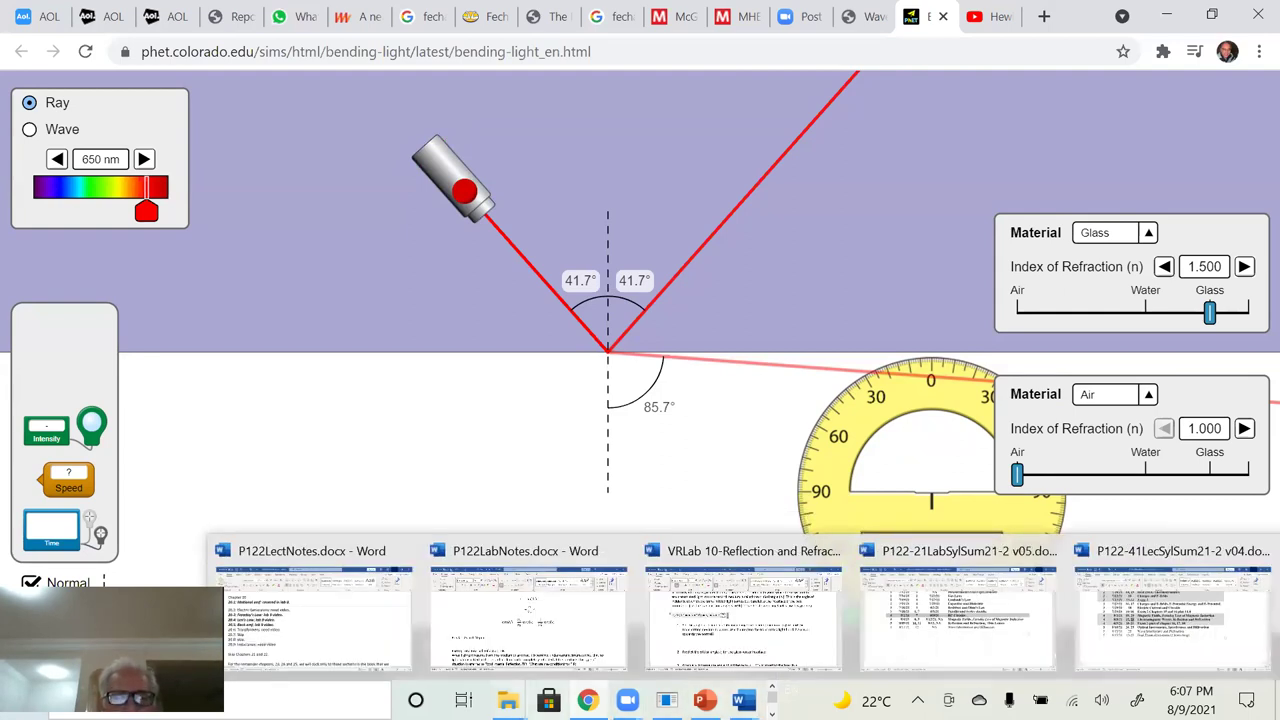
left_click(743, 615)
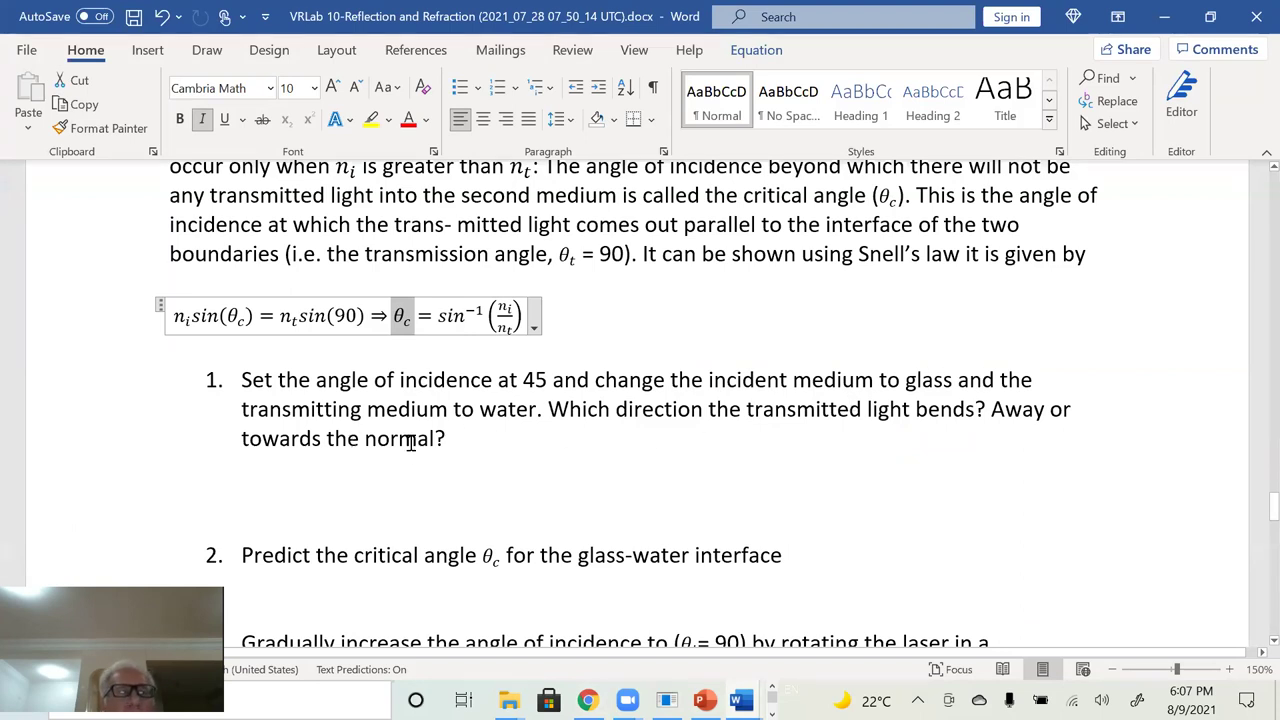
left_click_drag(436, 398, 500, 412)
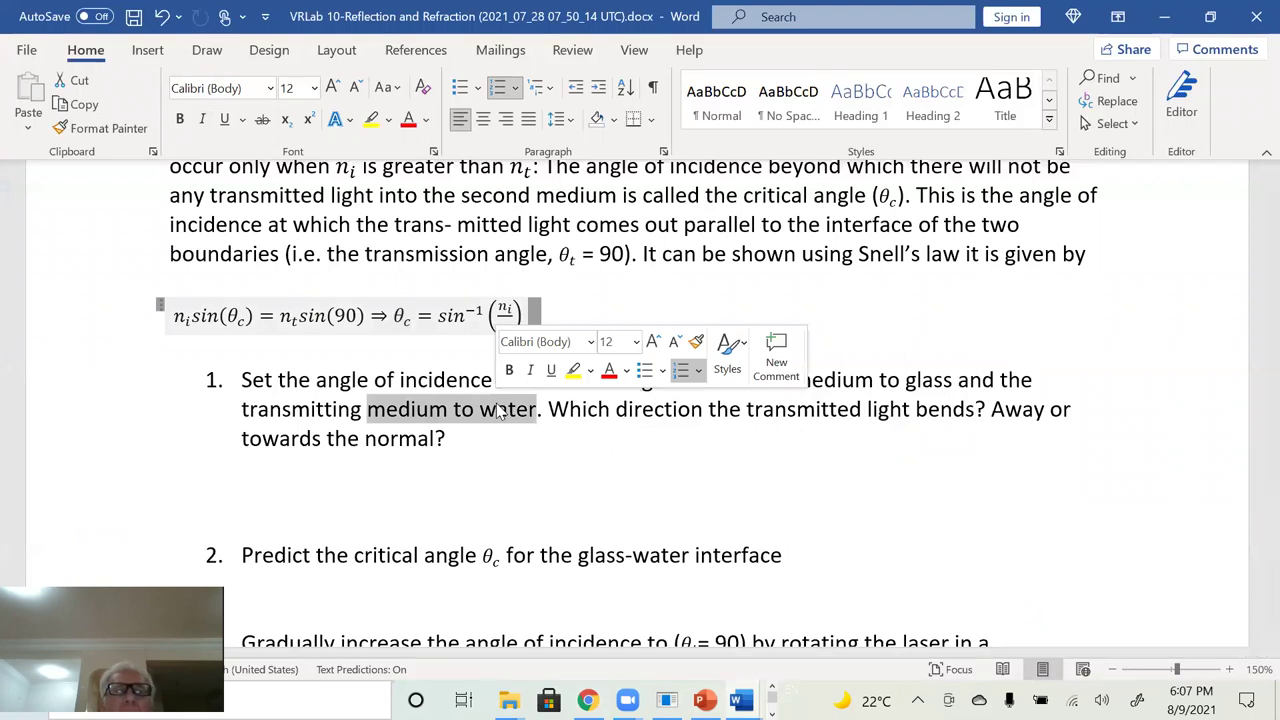
triple_click(378, 424)
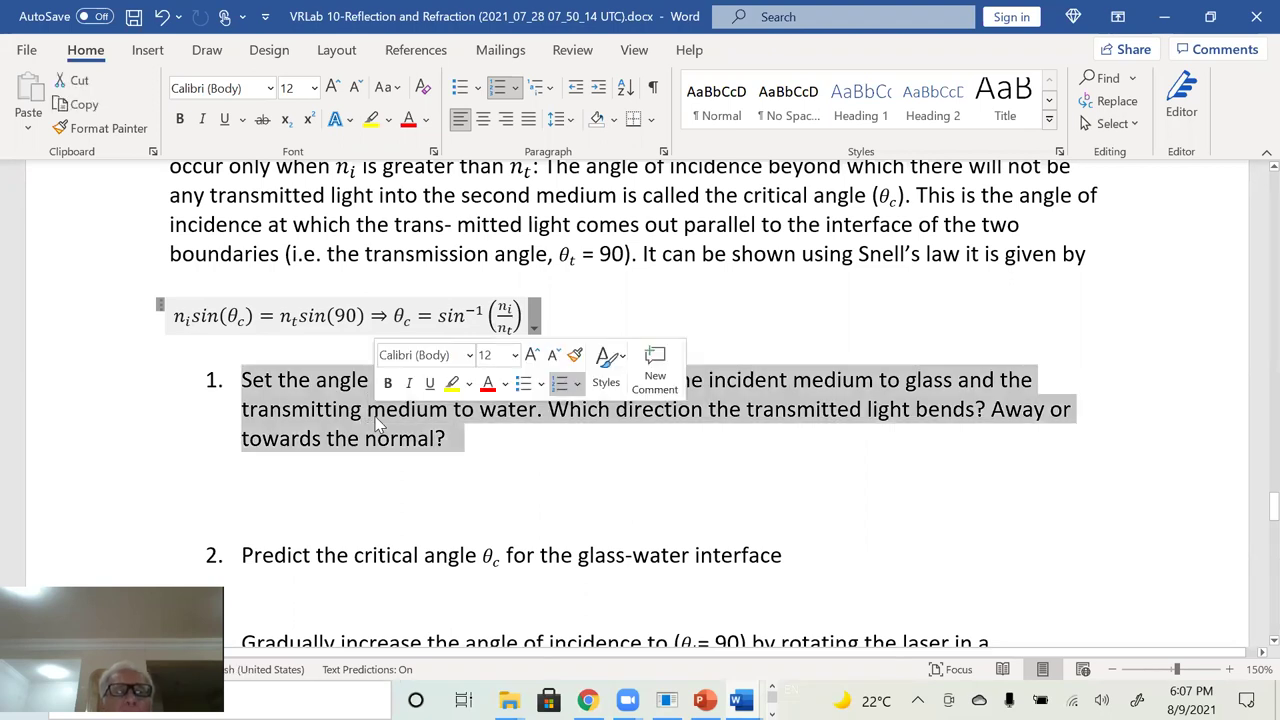
mouse_move(627, 700)
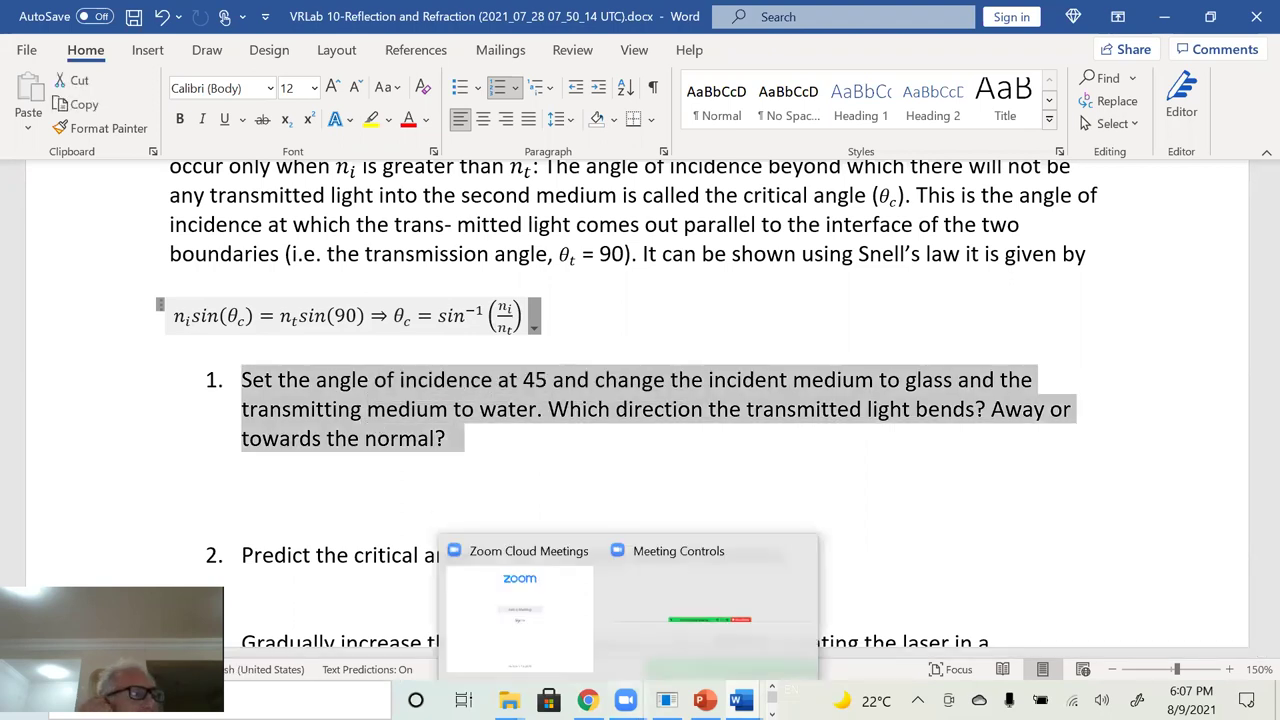
left_click(388, 478)
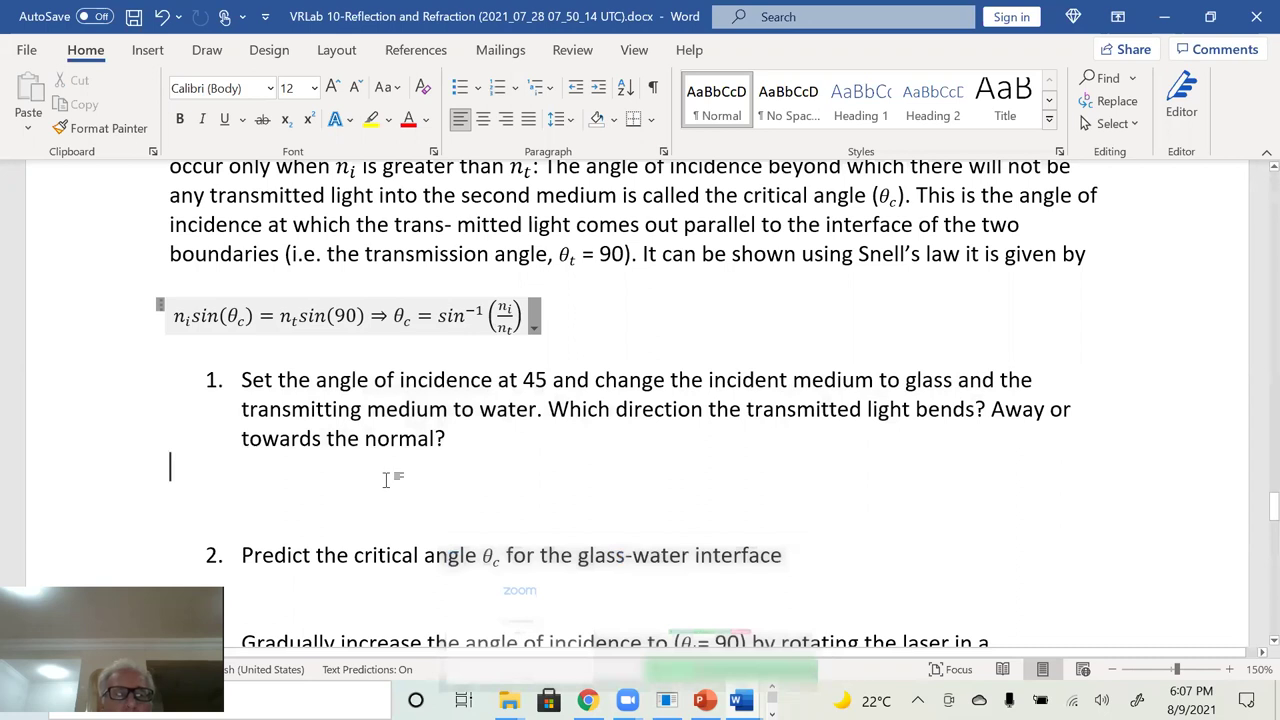
double_click(588, 568)
left_click(588, 568)
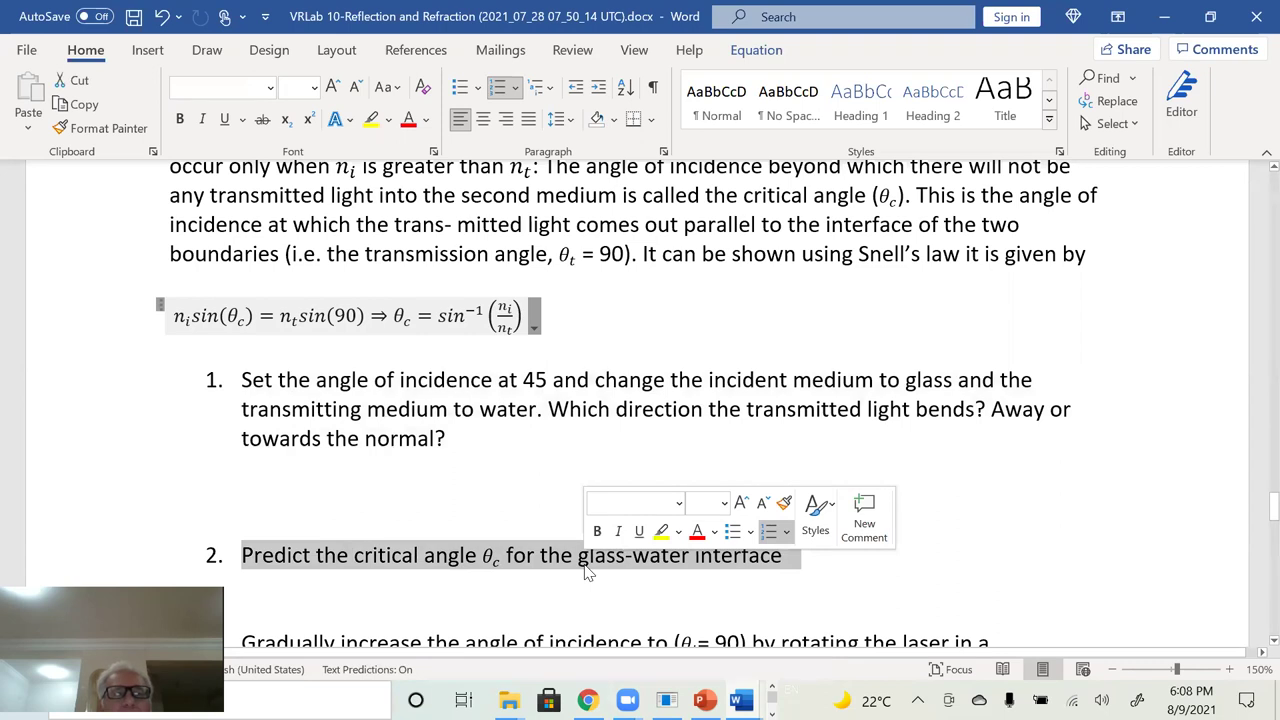
scroll(588, 572, "down", 1)
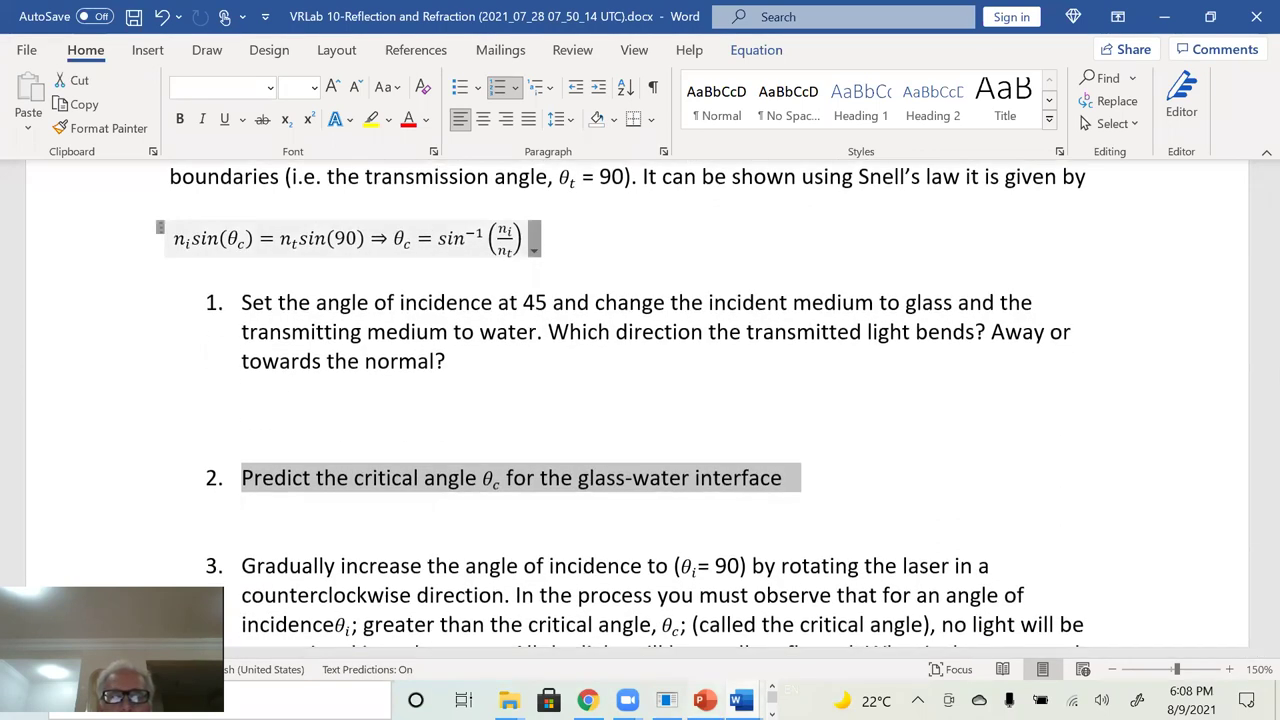
key("ctrl+super+Right")
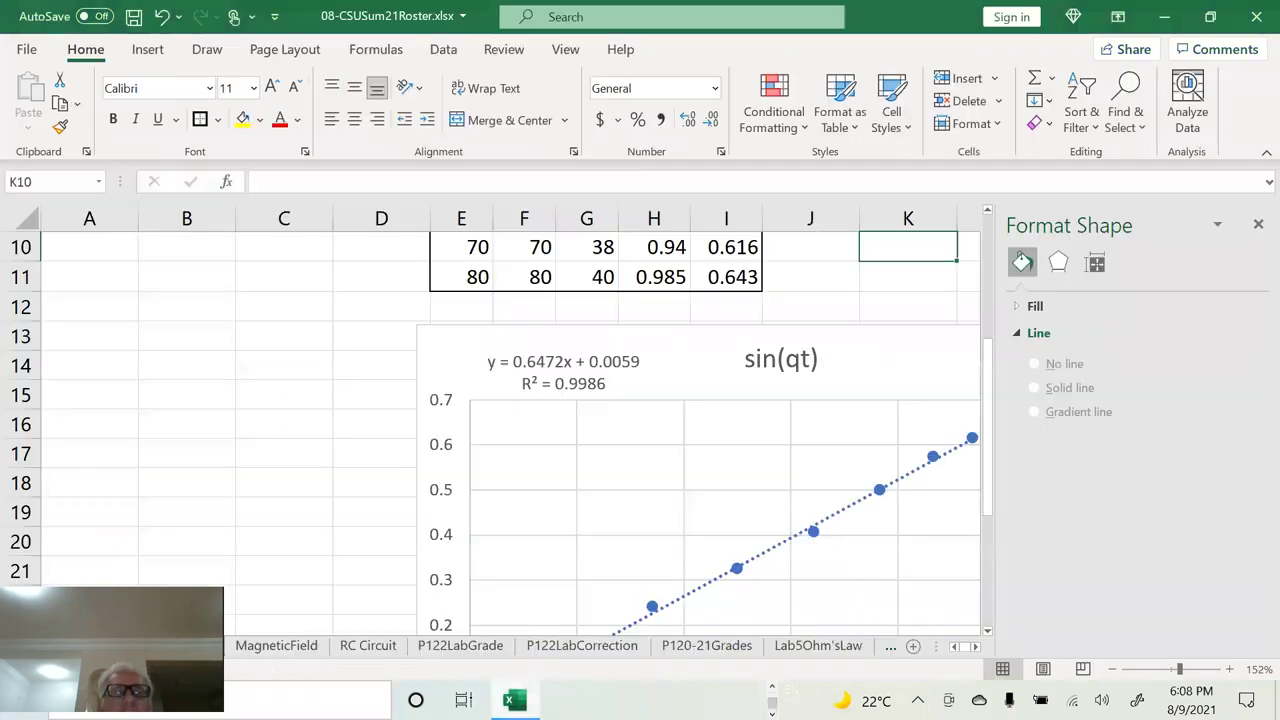
key("ctrl+super+Left")
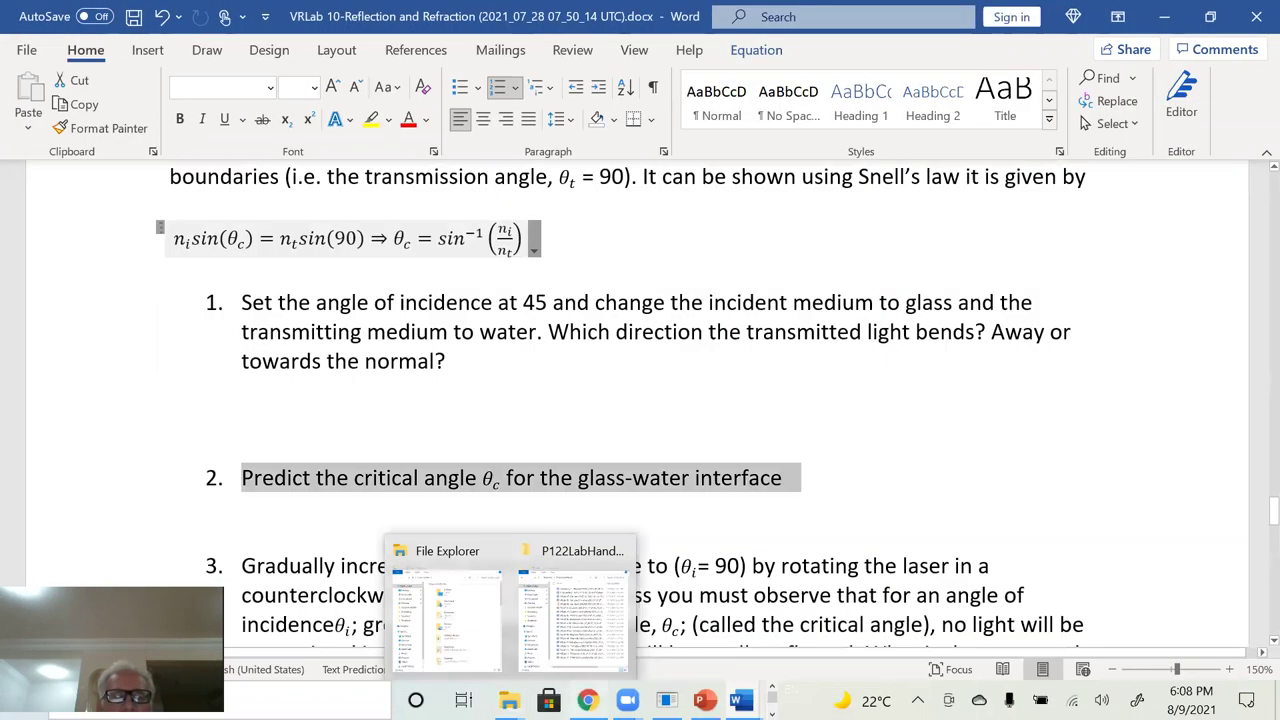
Step: Switch to the Bending Light simulation in Chrome, set the lower medium to Water, and rotate the laser to about 62.8° incidence
mouse_move(587, 700)
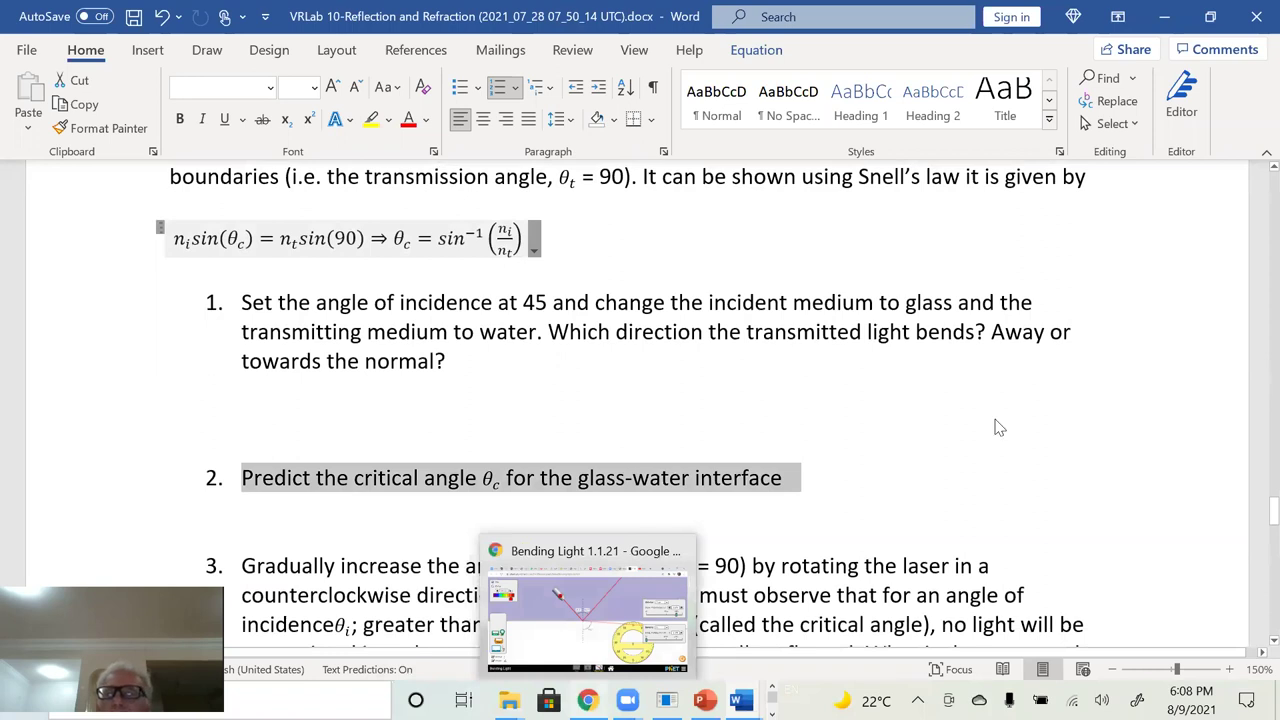
key("alt+Tab")
left_click(1150, 394)
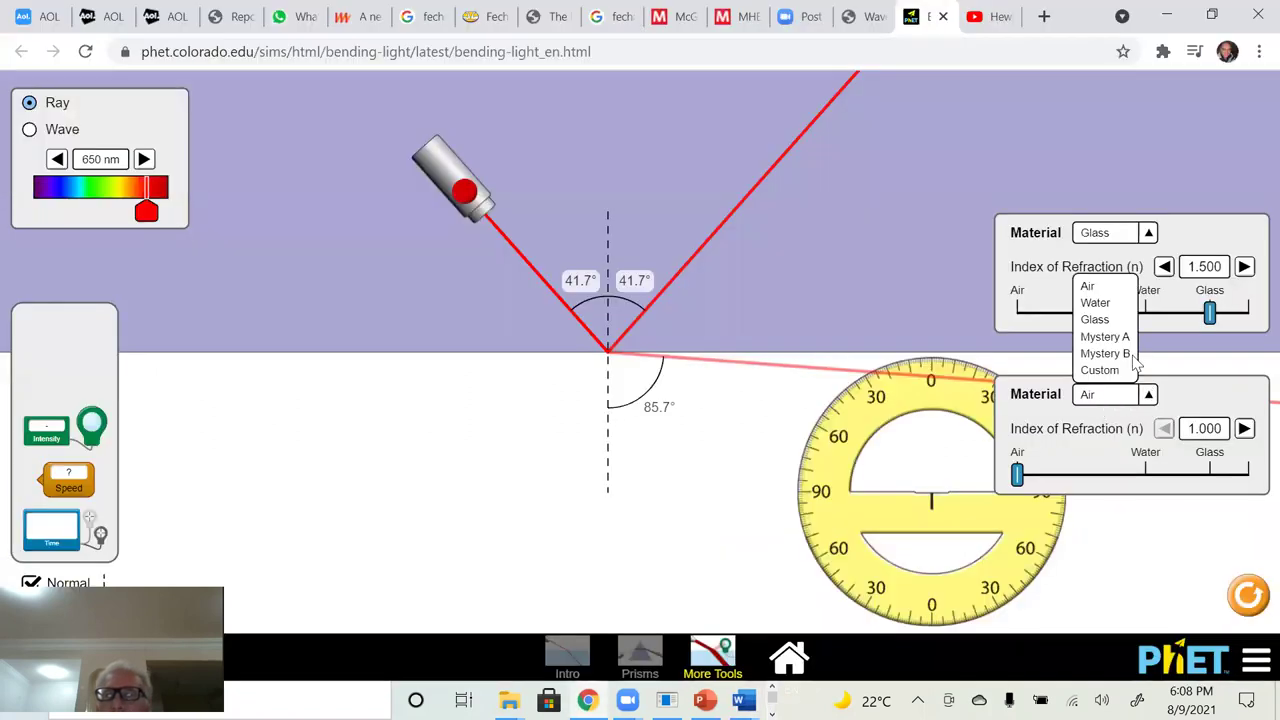
left_click(1104, 304)
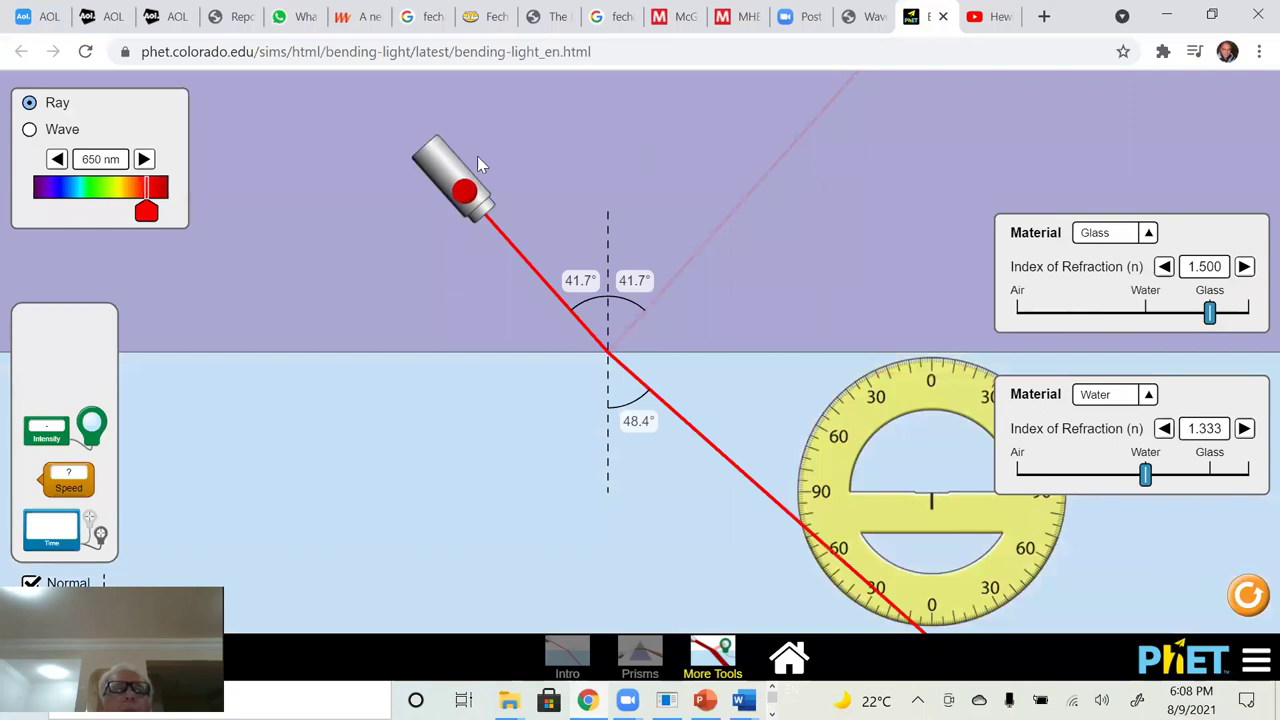
left_click_drag(437, 165, 393, 250)
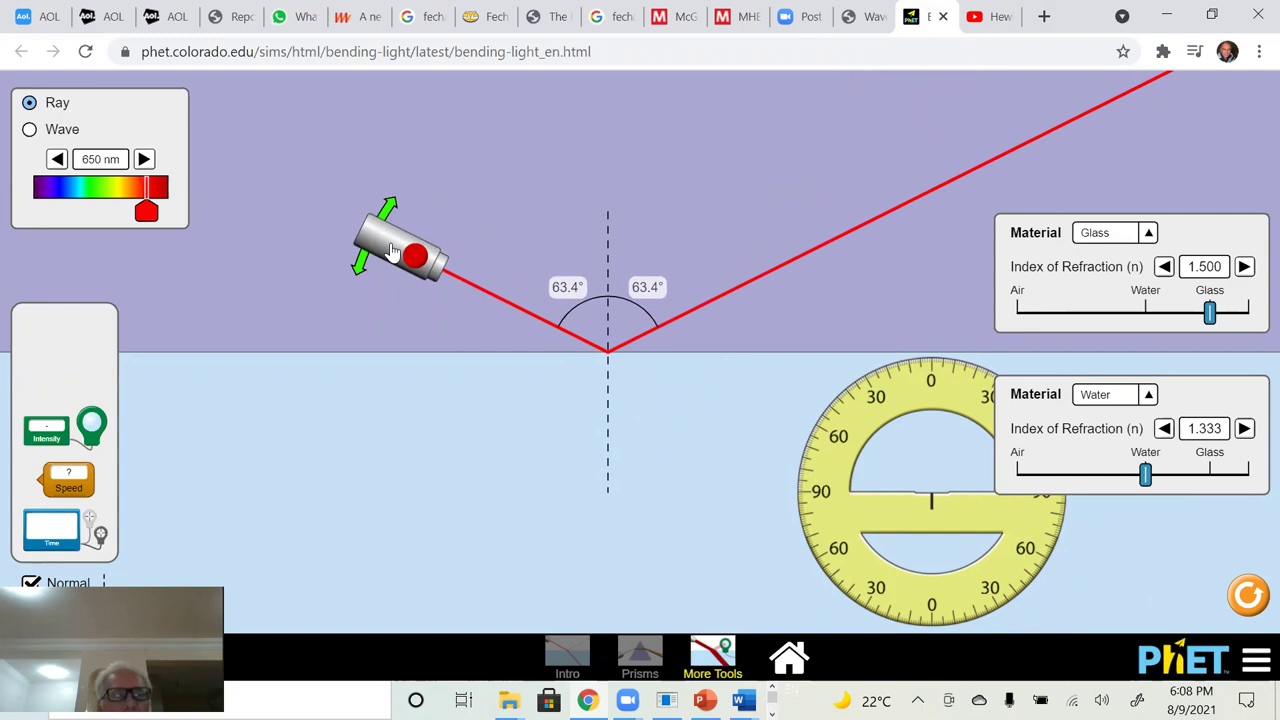
left_click_drag(393, 250, 376, 240)
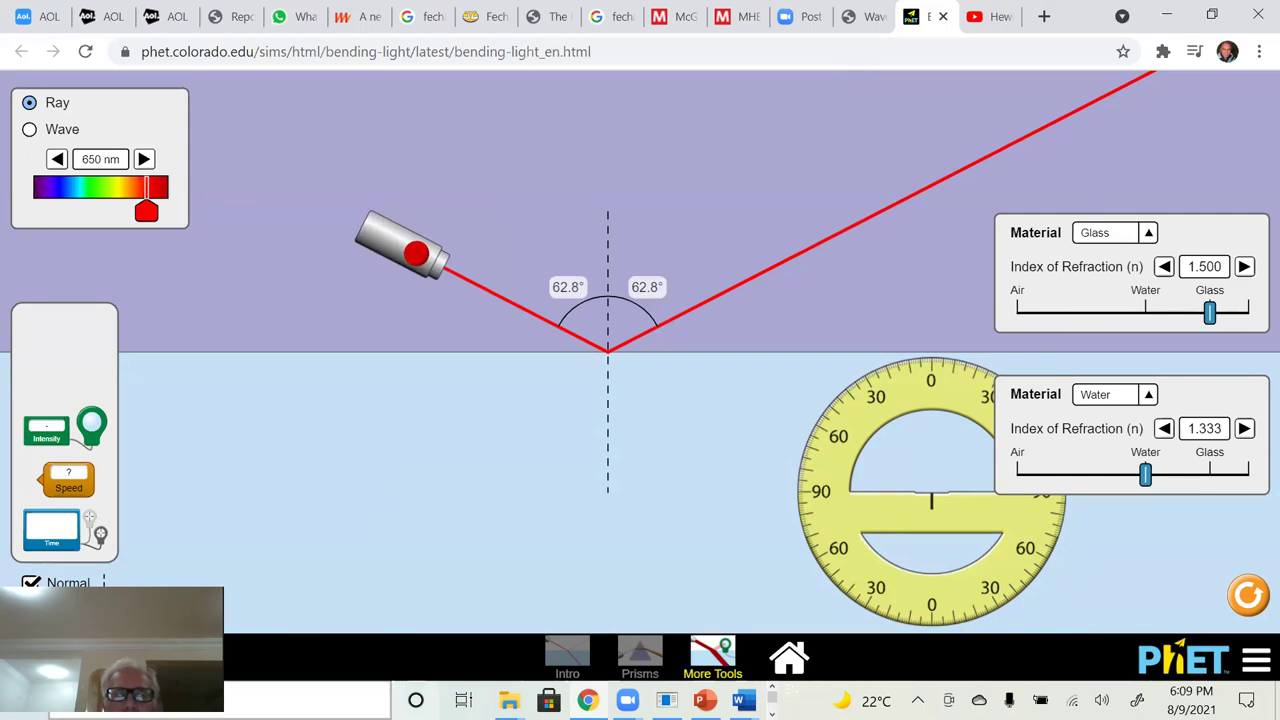
Step: Check question 2 in the VRLab 10 document in Word, then switch to 08-CSUSum21Roster.xlsx in Excel and select cell B18
left_click(743, 700)
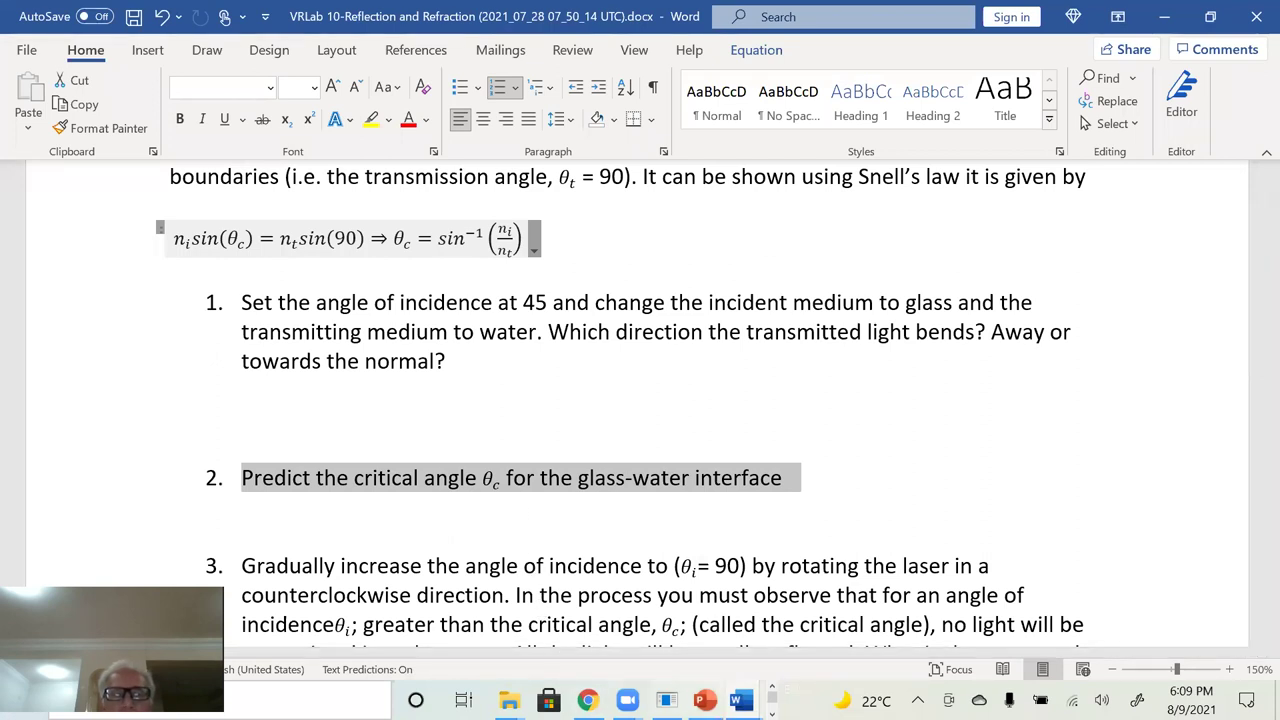
mouse_move(667, 702)
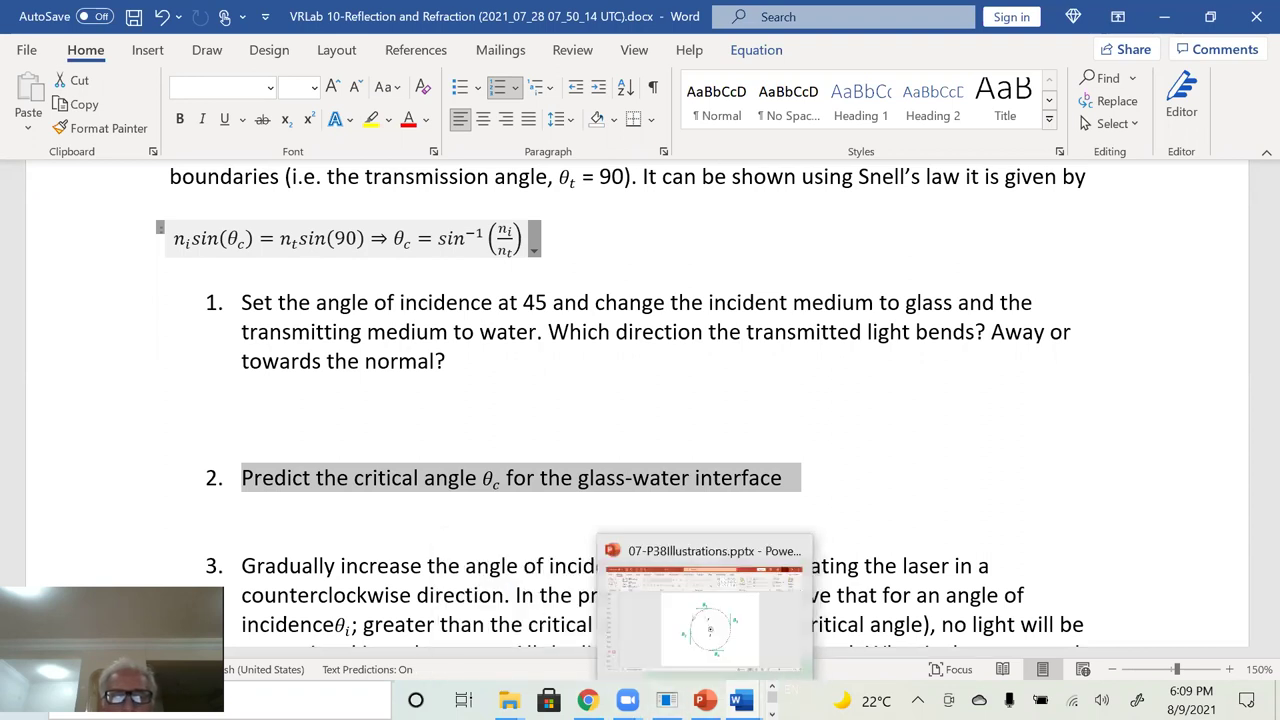
left_click(705, 701)
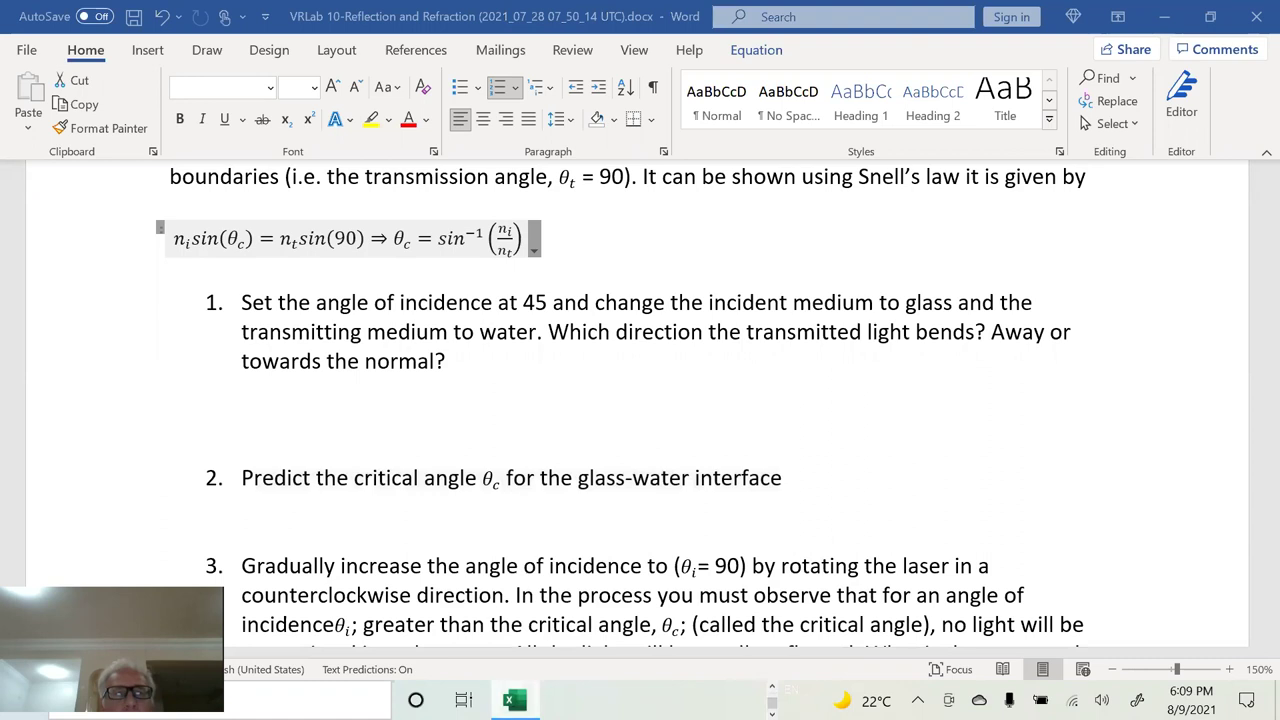
left_click(513, 700)
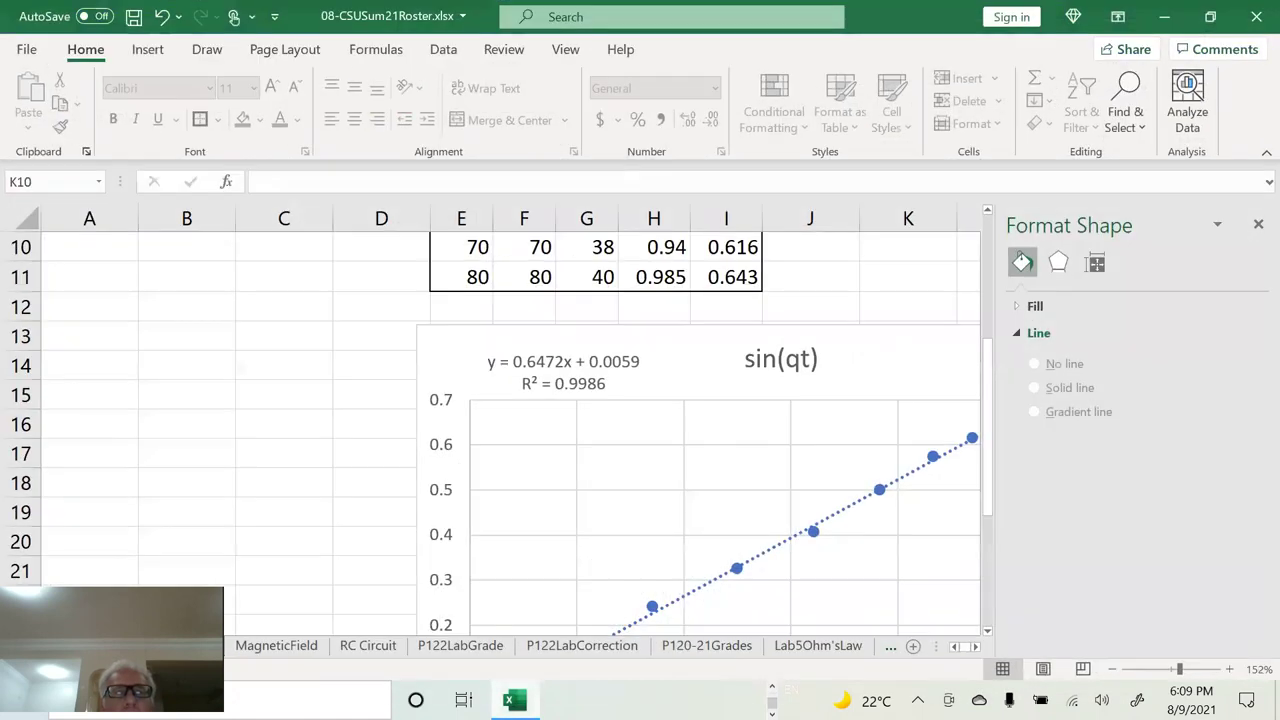
left_click(157, 478)
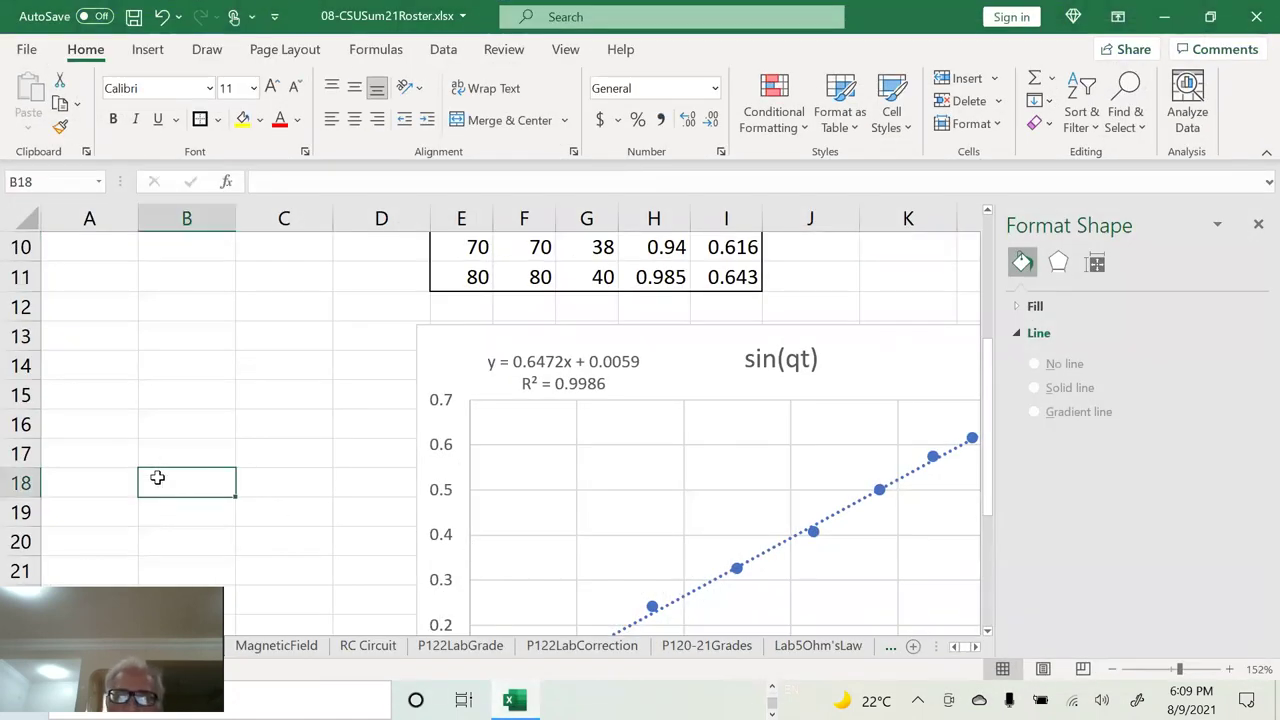
Step: Write the formula =asin(1.5/1.33) in cell B18, consulting the critical-angle equation in the Word handout for the ratio
type("=")
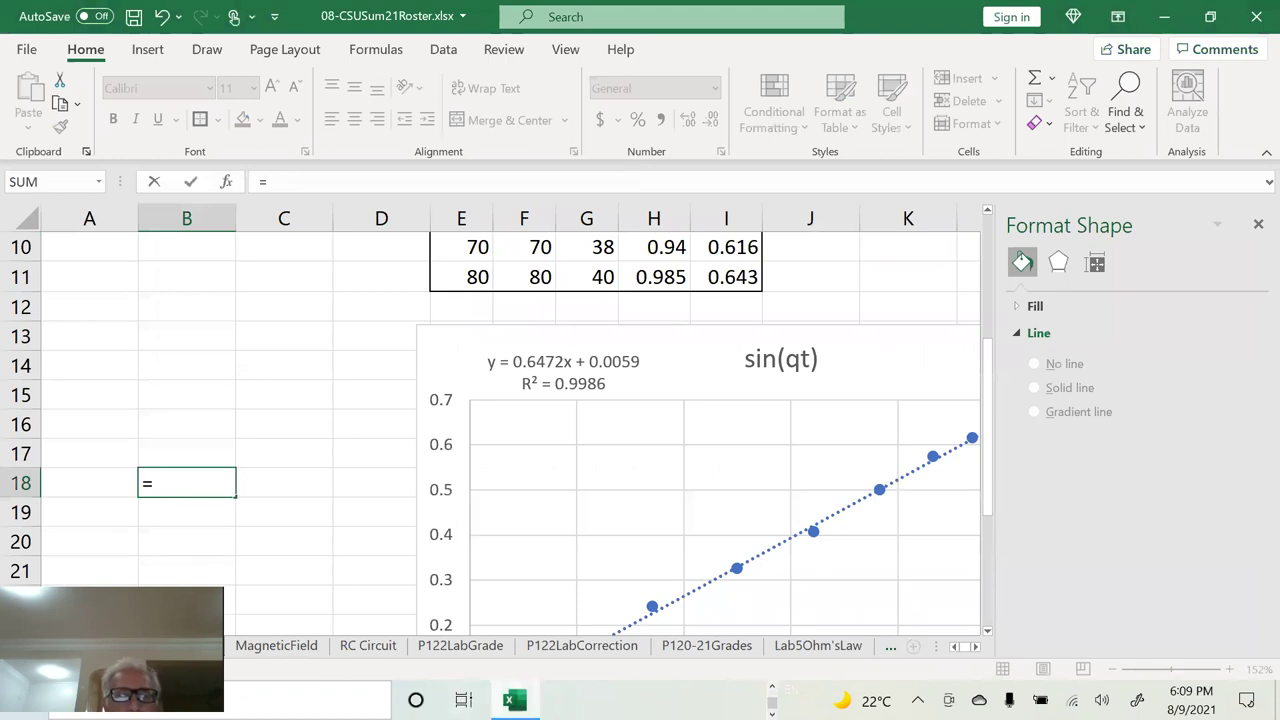
left_click(740, 700)
mouse_move(507, 700)
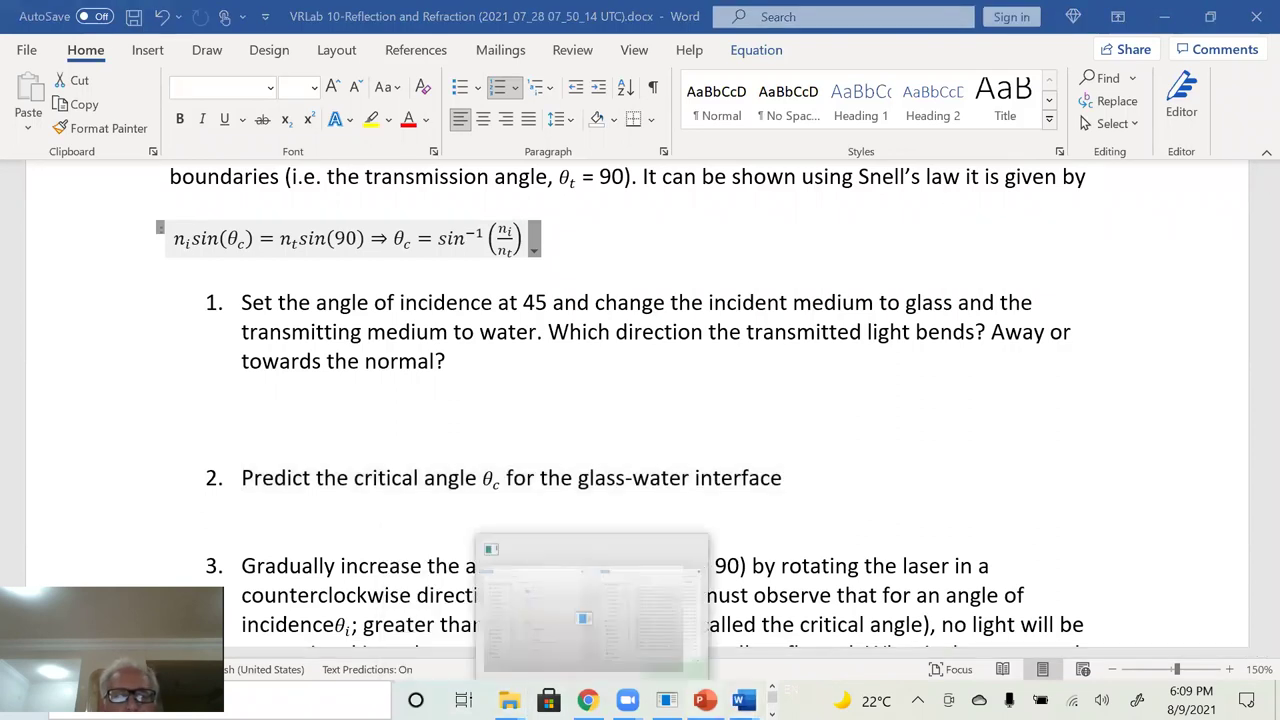
mouse_move(742, 700)
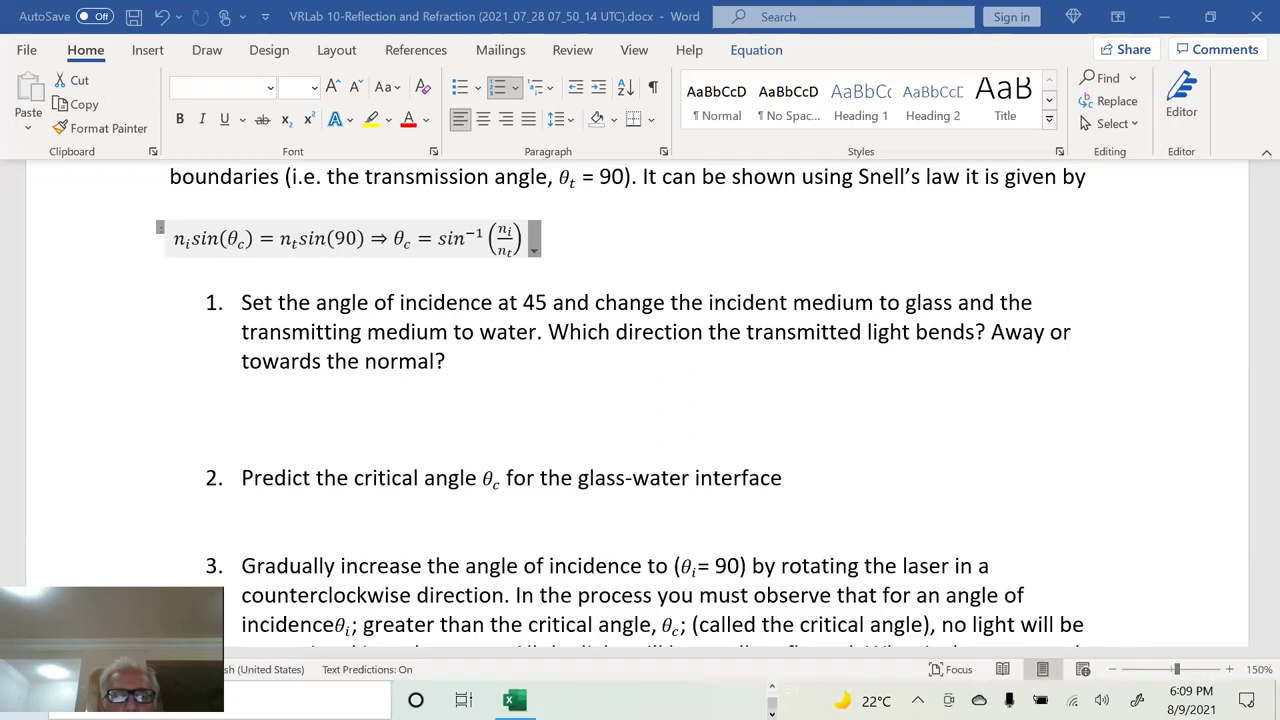
key("alt+Tab")
type("asin(")
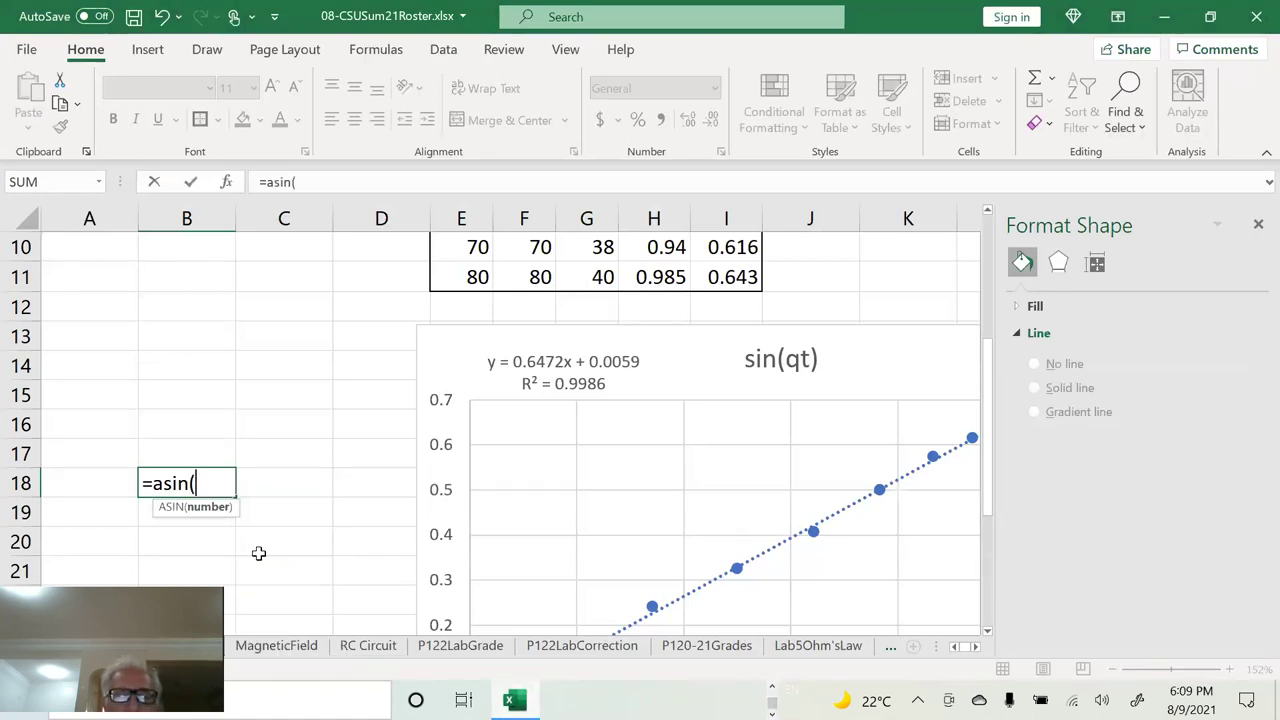
type("1.")
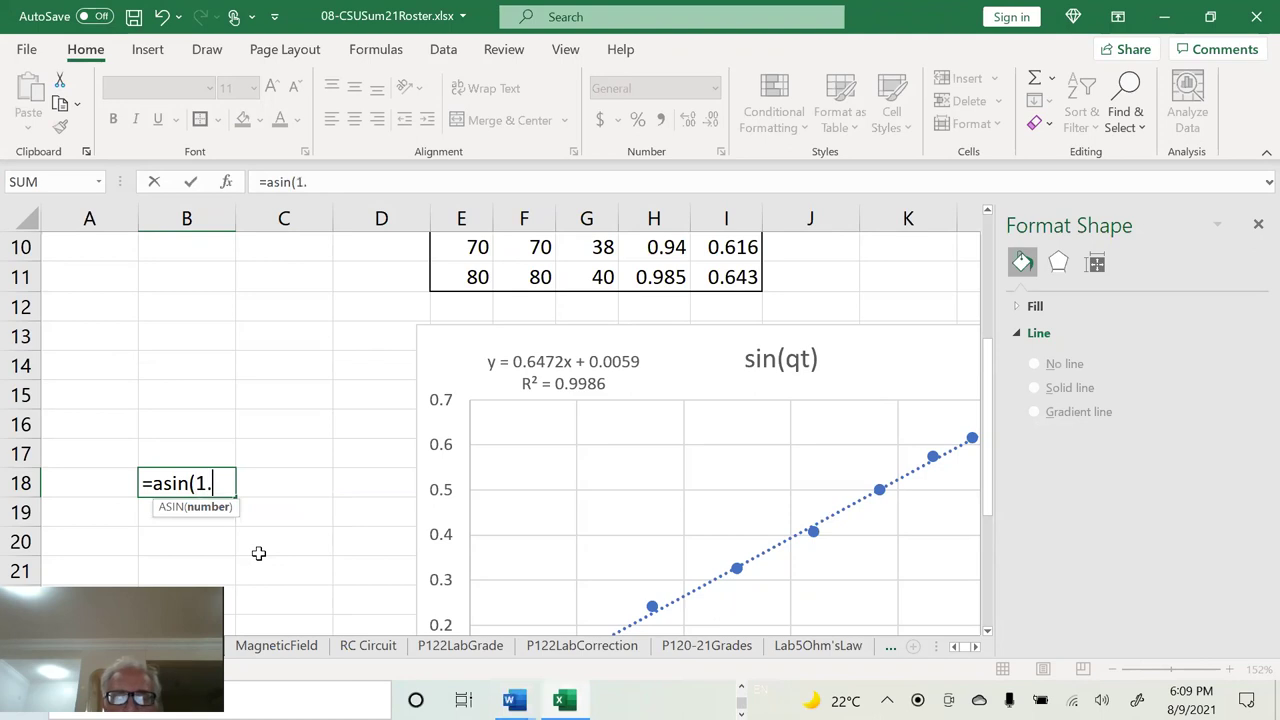
type("5/1.33)")
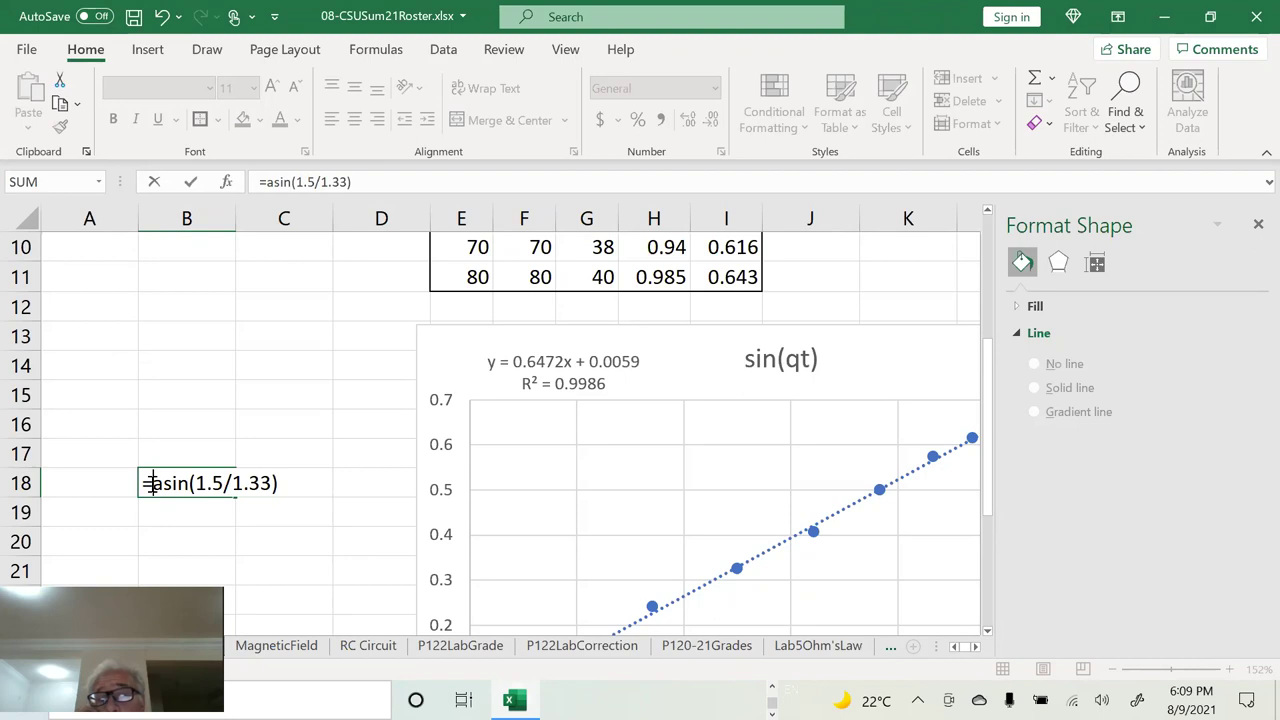
Step: Wrap the arcsine formula in cell B18 in the DEGREES function and commit =degrees(asin(1.5/1.33))
type("degrees")
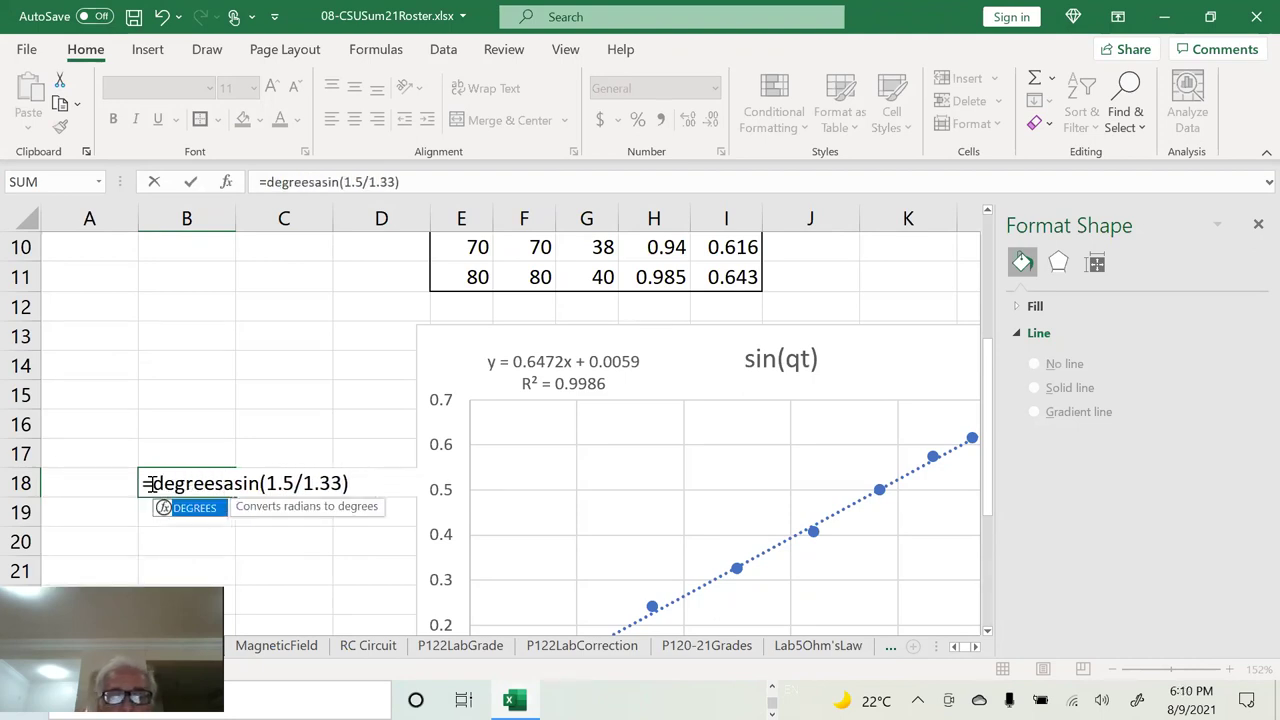
type("(")
key("Right")
key("Right")
key("Right")
key("Right")
key("Right")
key("Right")
key("Right")
key("Right")
key("Right")
key("Right")
key("Right")
key("Right")
key("Right")
key("Right")
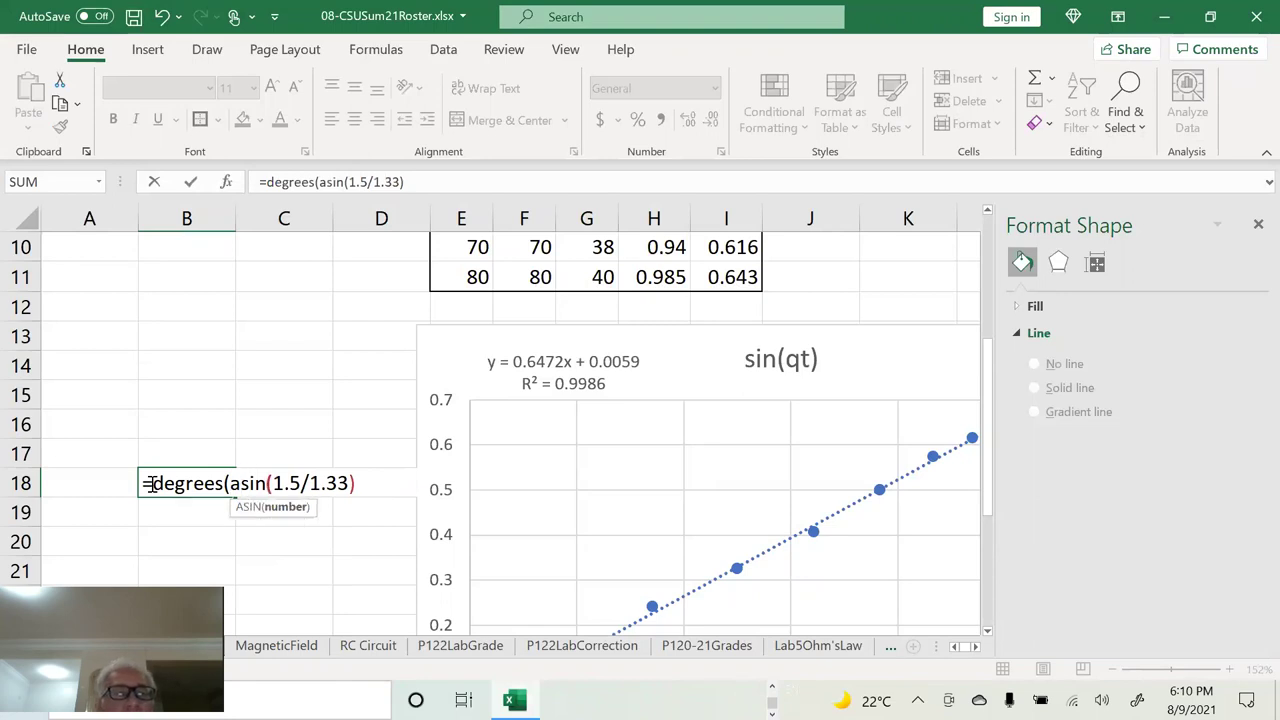
type(")")
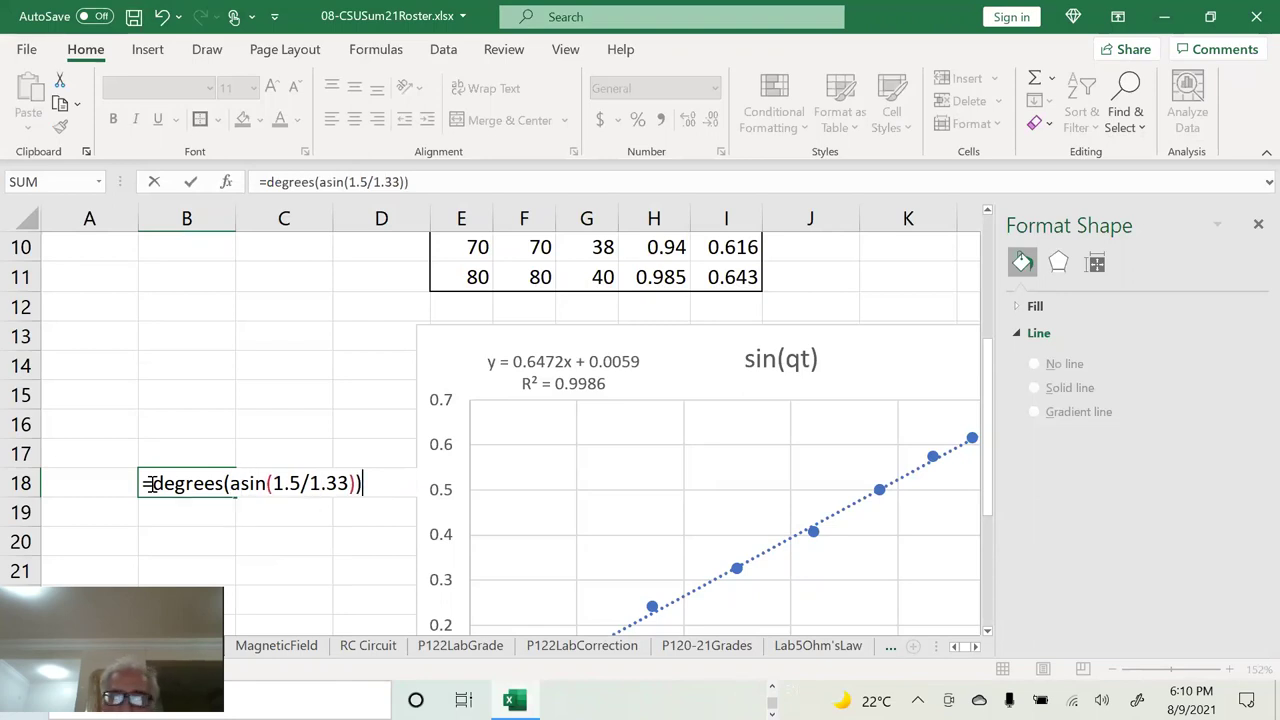
key("Return")
Step: Remove the DEGREES function from the B18 formula, leaving =(ASIN(1.5/1.33)), and reselect the cell to inspect it
left_click(147, 477)
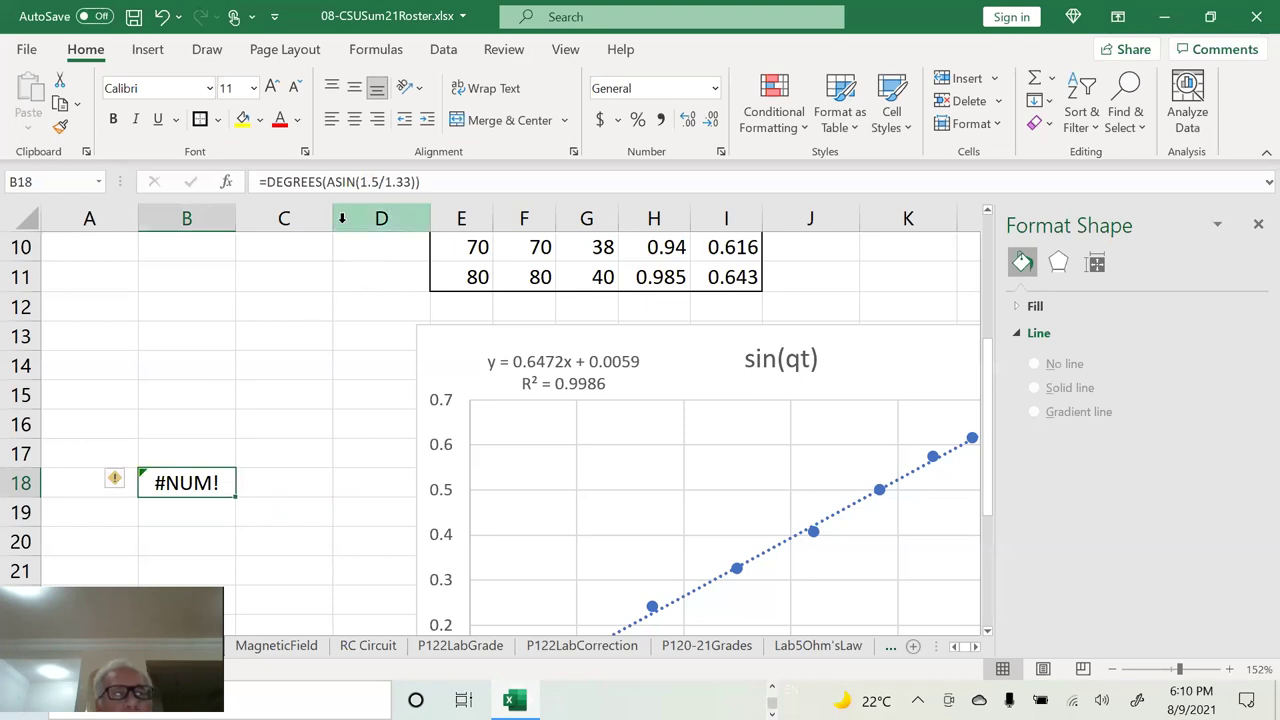
double_click(301, 181)
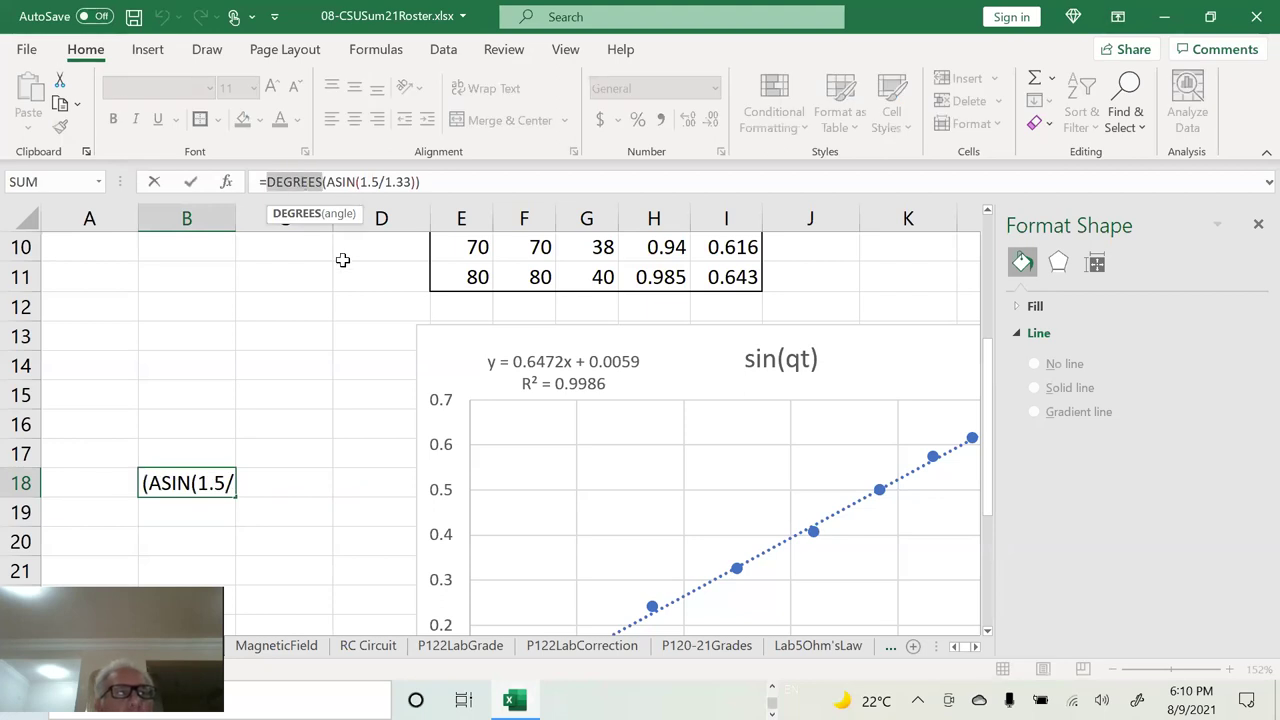
key("BackSpace")
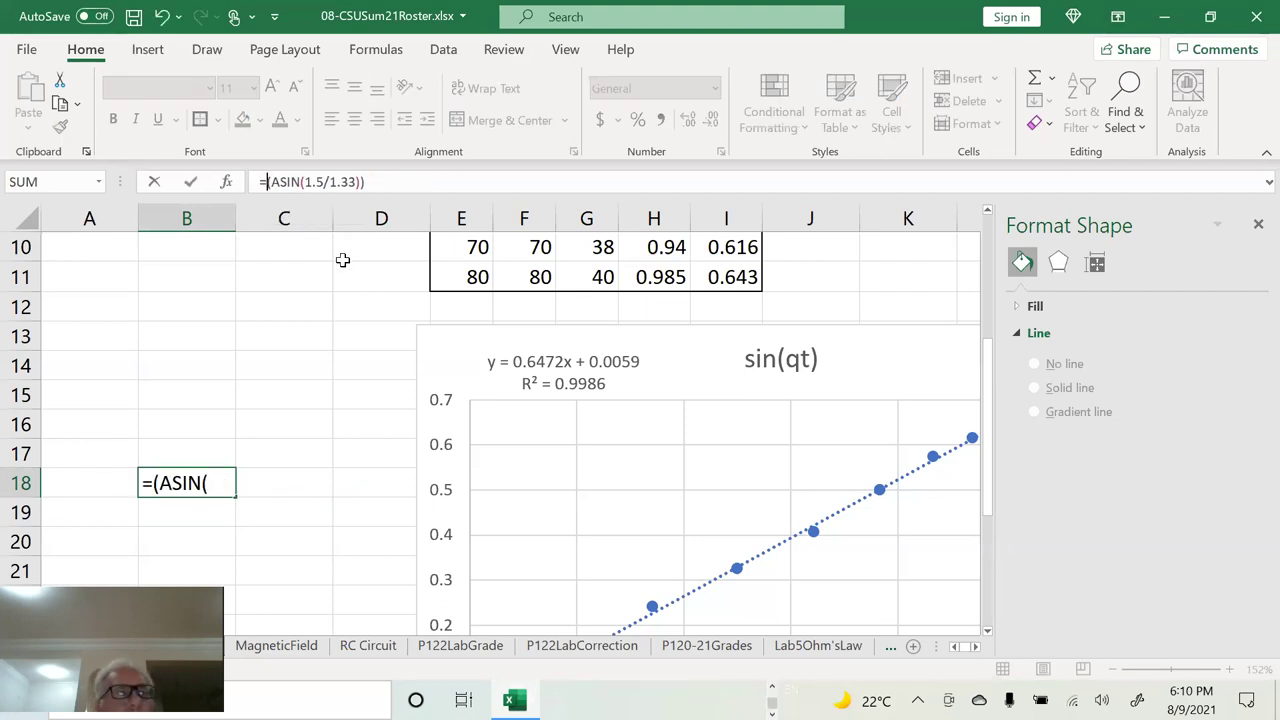
key("Return")
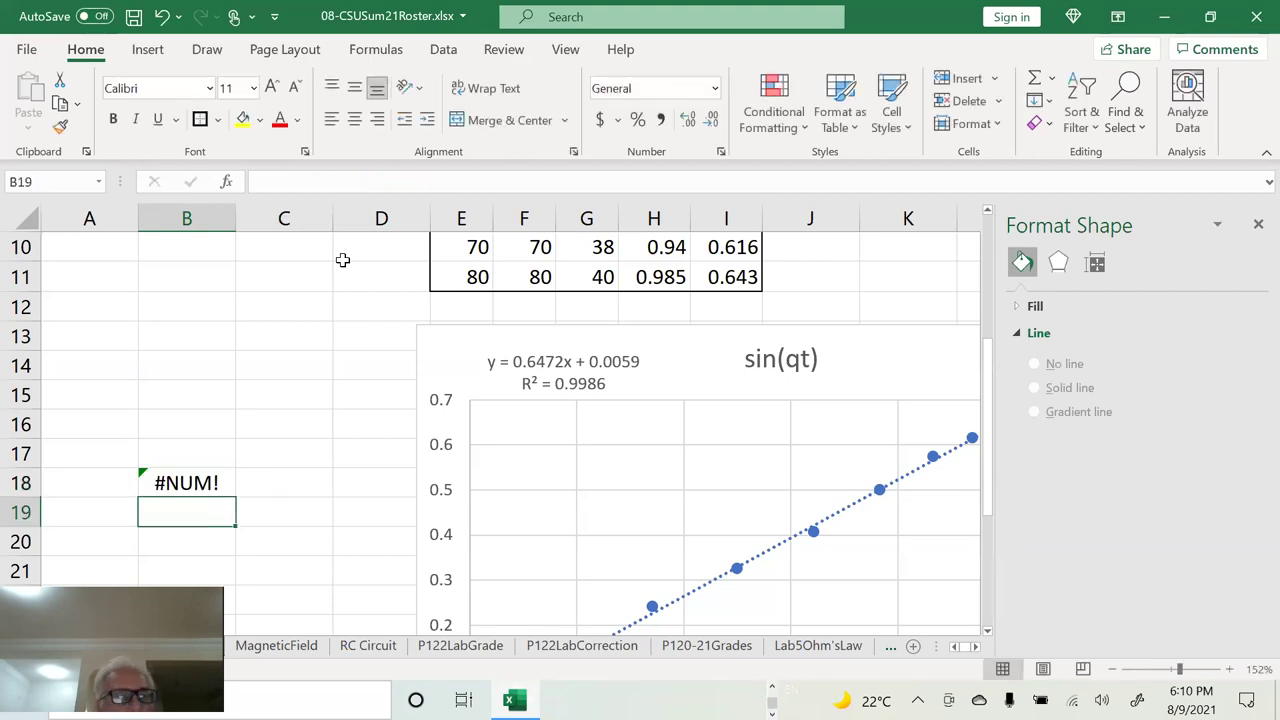
key("Down")
key("Up")
key("Up")
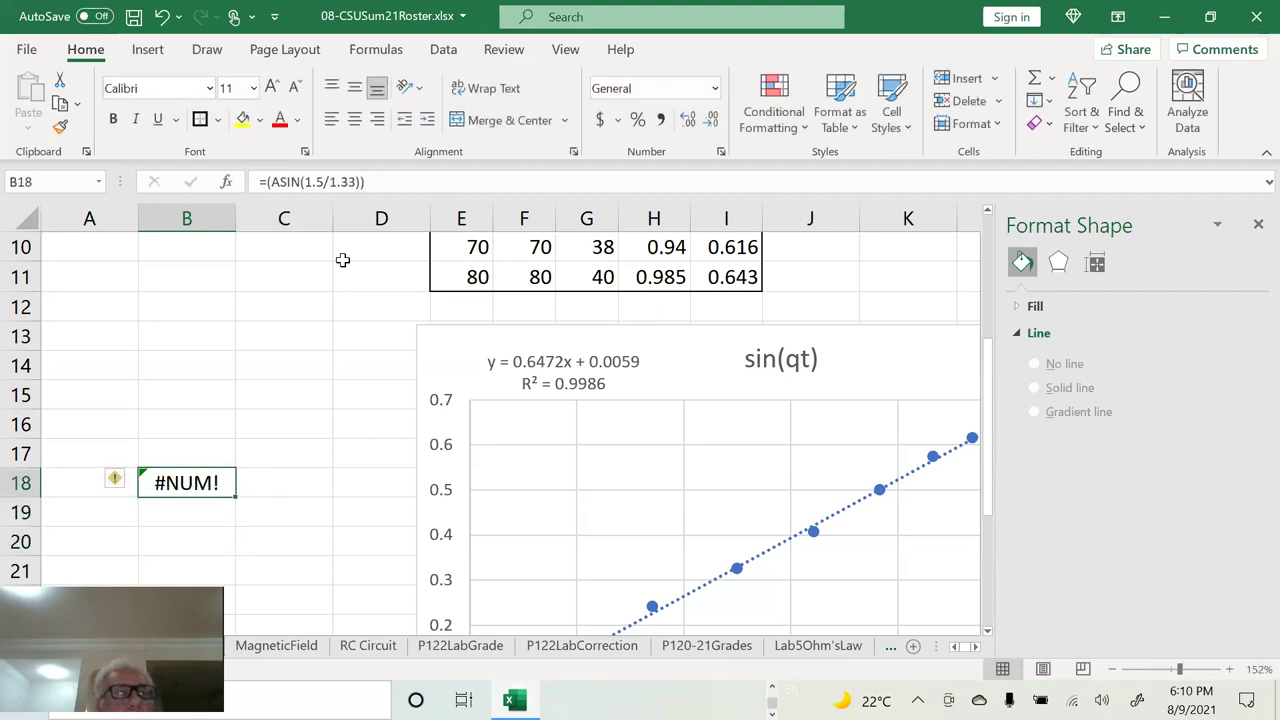
Step: Reopen the B18 formula for editing and compare its index ratio with the critical-angle equation in the Word handout
left_click(270, 180)
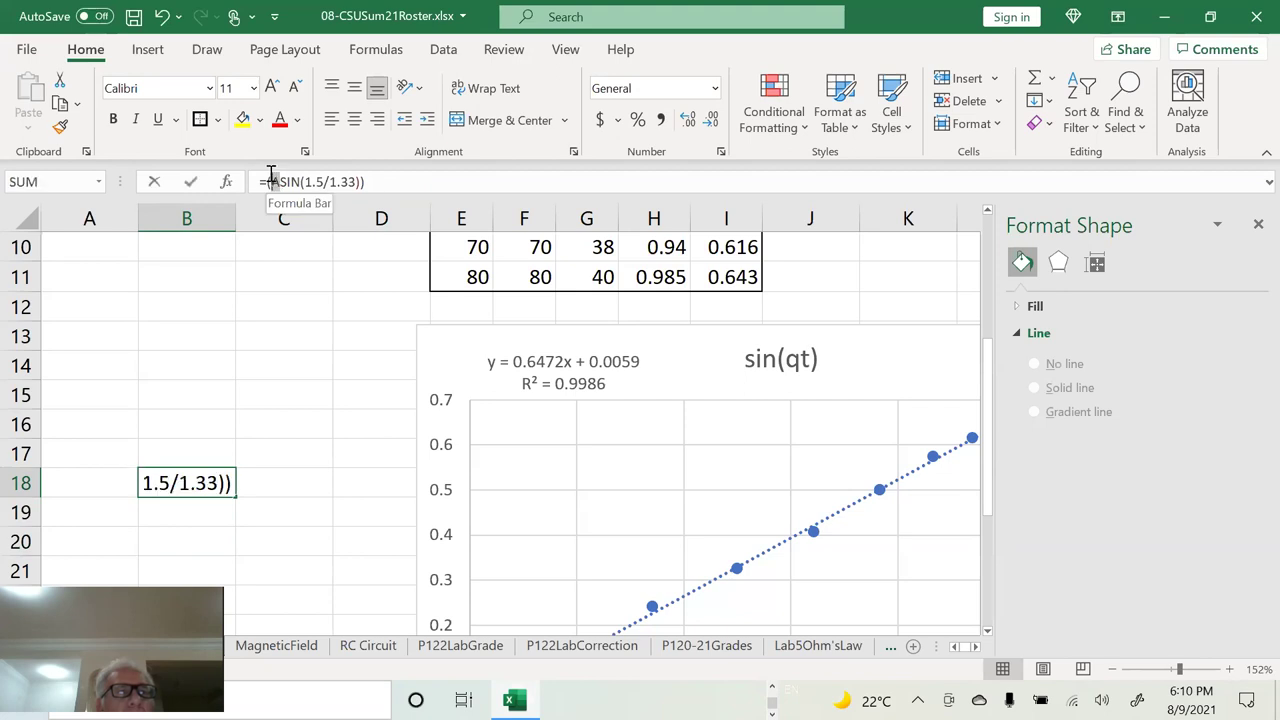
left_click(285, 183)
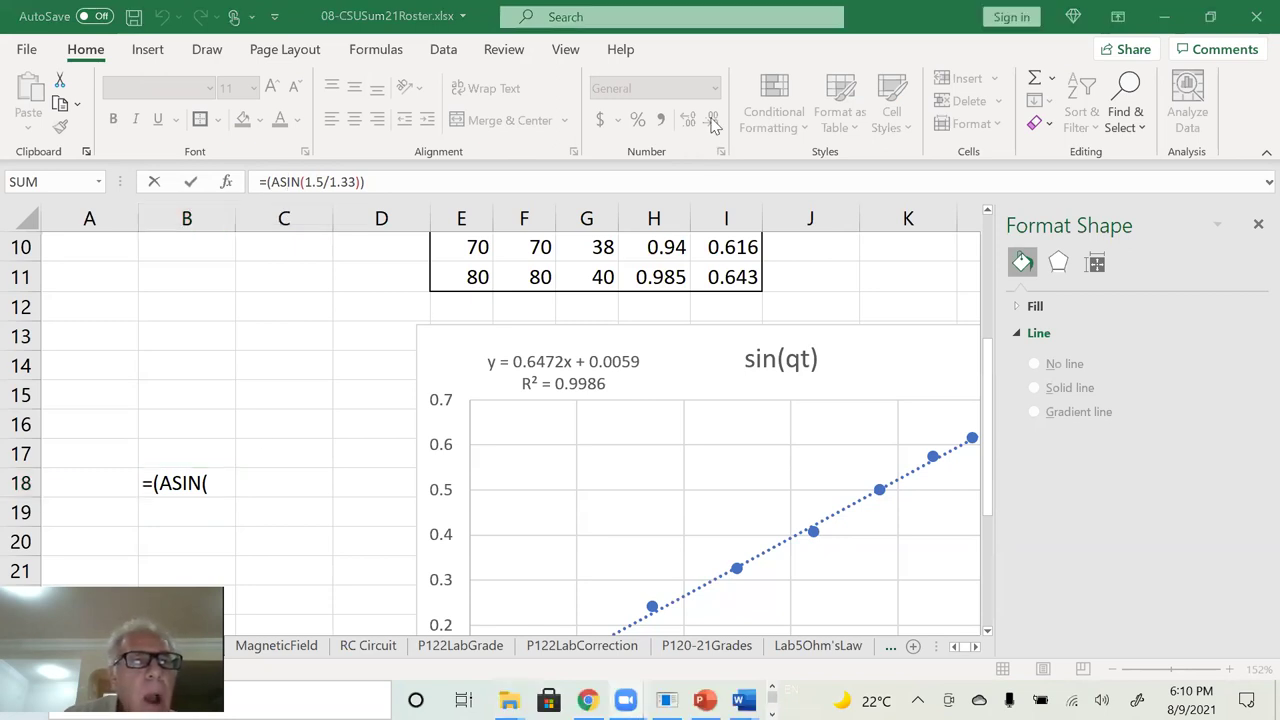
left_click(206, 484)
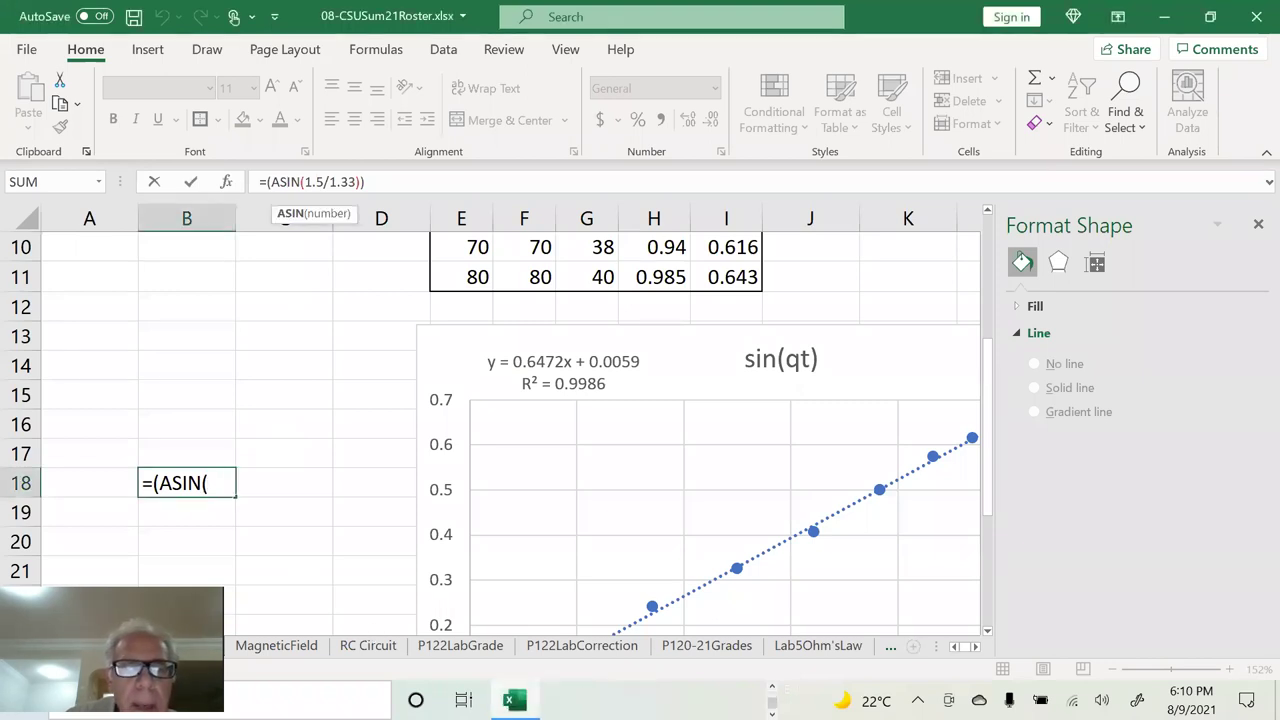
left_click(740, 700)
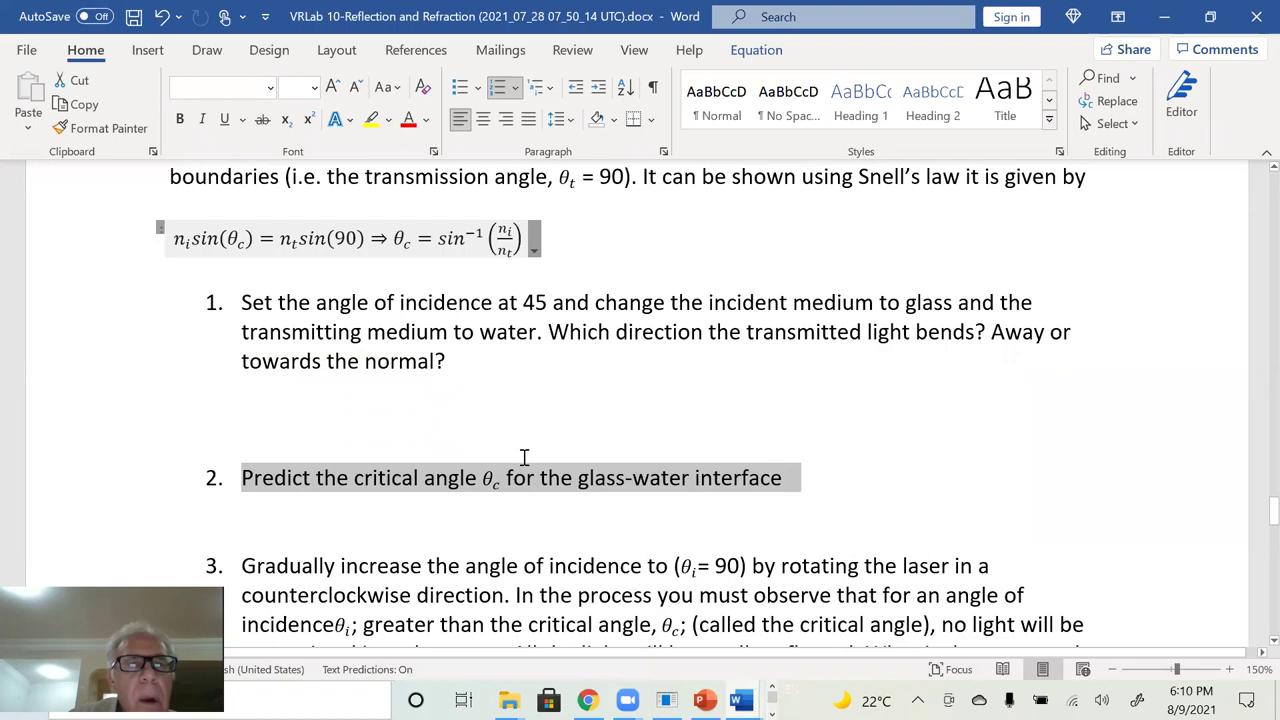
left_click(522, 270)
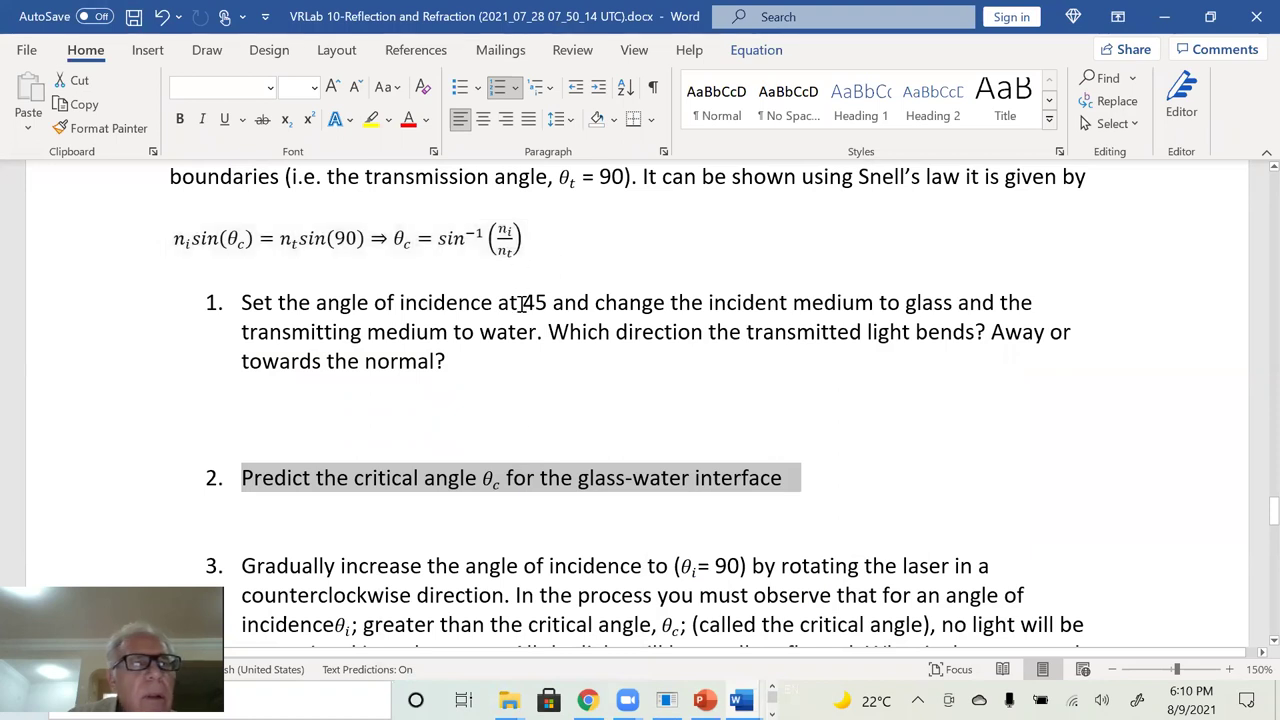
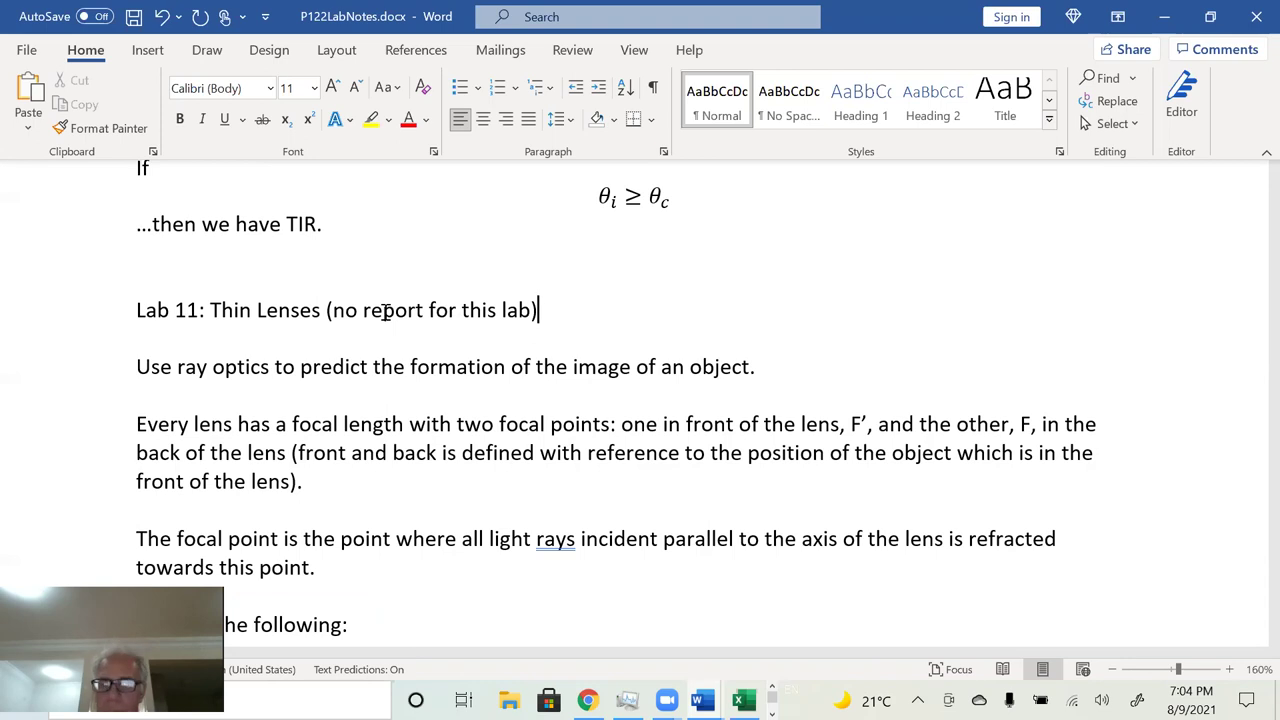
Step: Add the line "To find out the position of the image of an object you do the following:" at the end of the Lab 11 notes
scroll(385, 312, "down", 2)
scroll(385, 312, "down", 2)
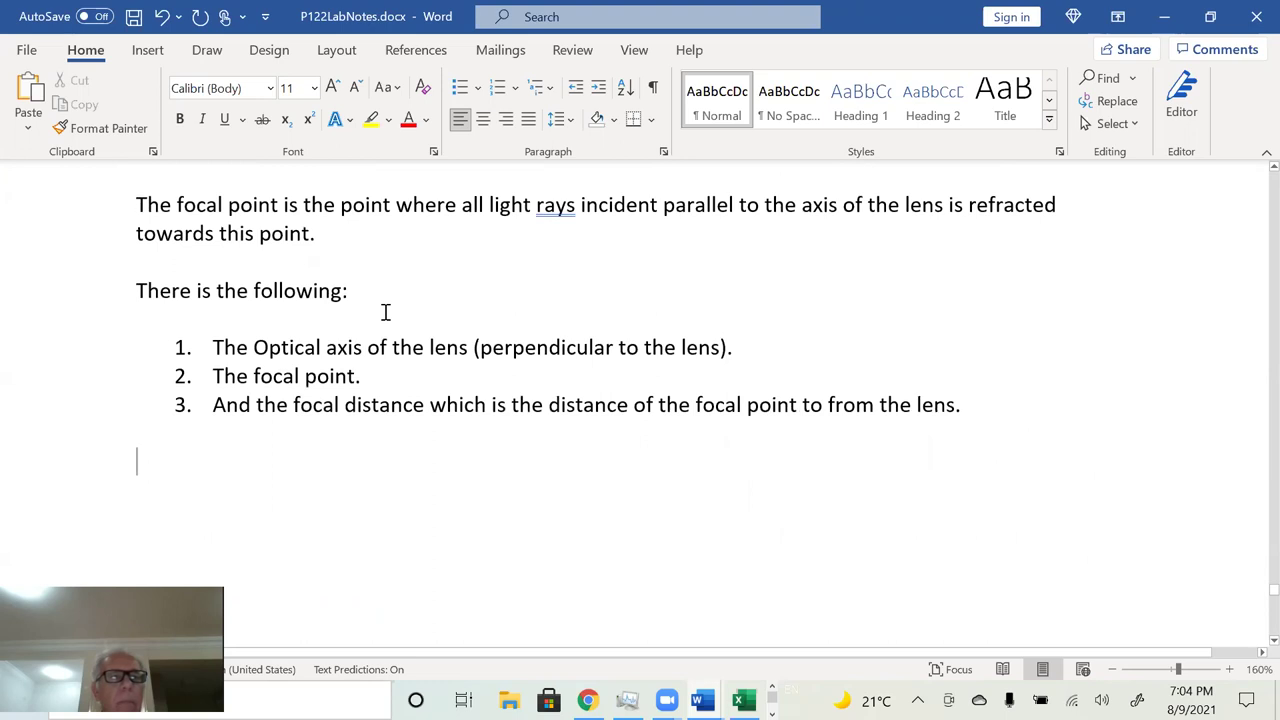
key("ctrl+End")
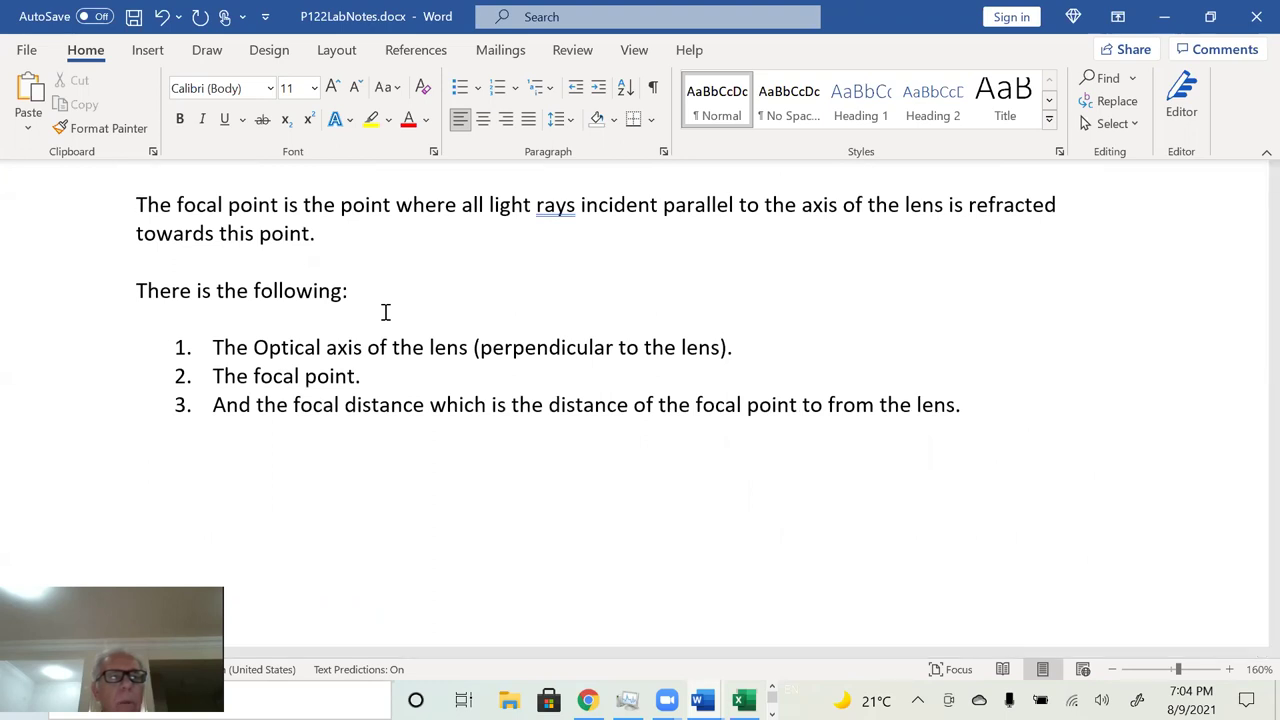
type("To find out th")
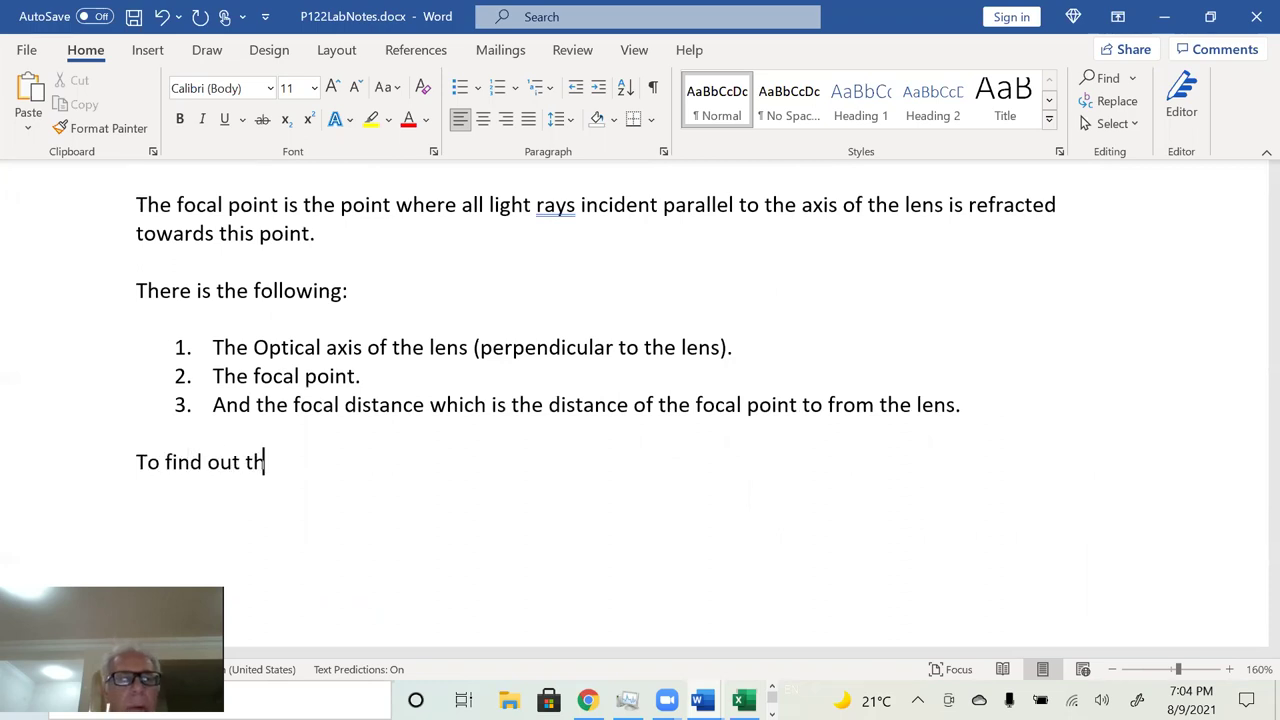
type("e positionof th")
key("BackSpace")
key("BackSpace")
key("BackSpace")
key("BackSpace")
key("BackSpace")
type("of the i")
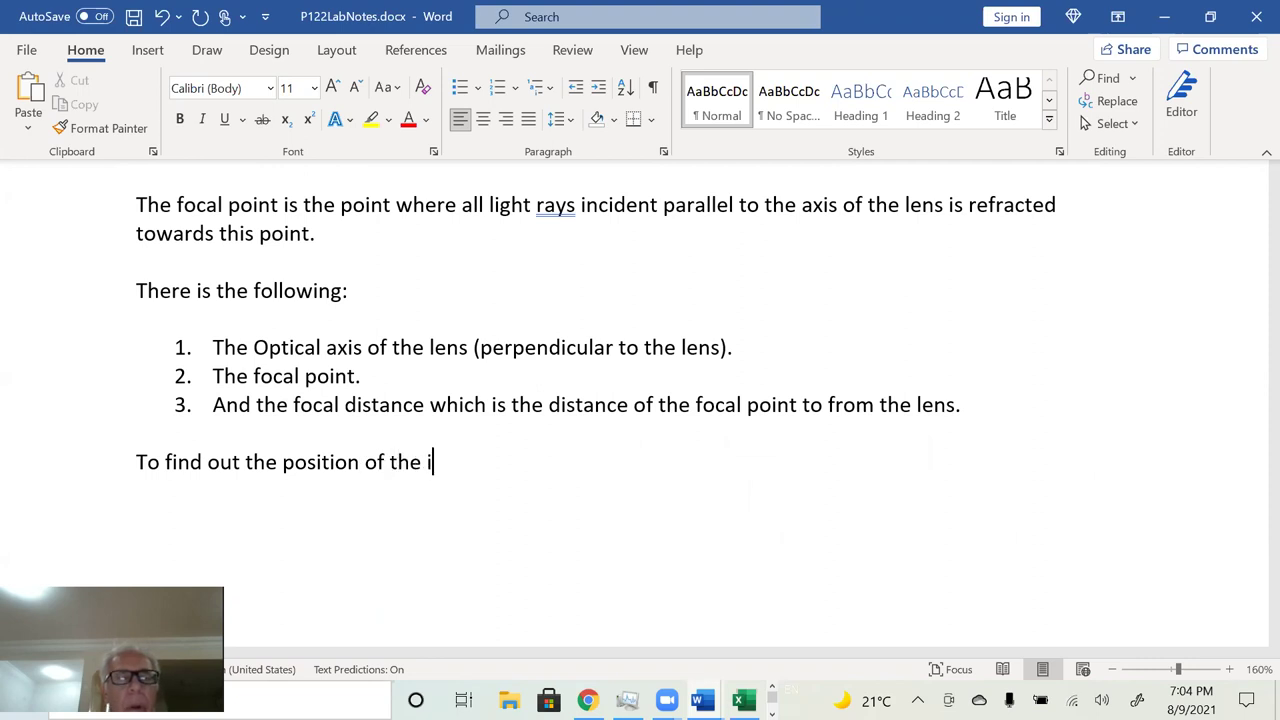
type("mage of an obje")
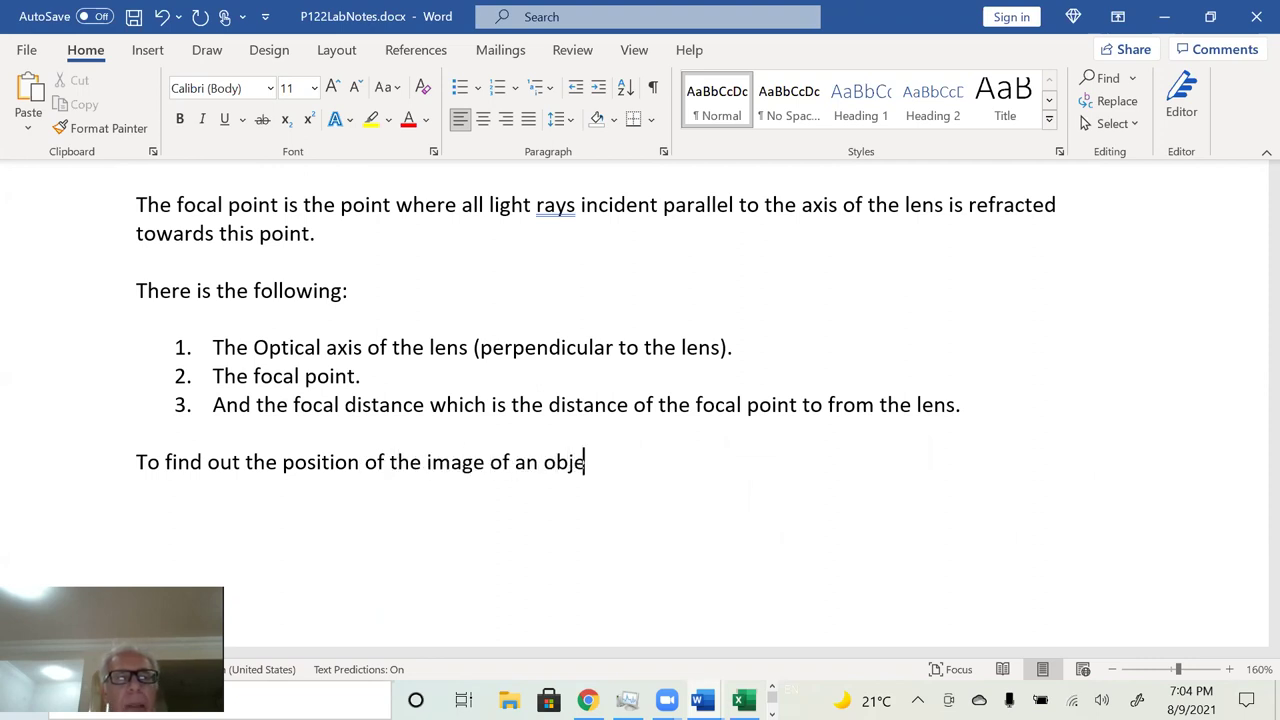
type("cte you")
key("BackSpace")
key("BackSpace")
key("BackSpace")
key("BackSpace")
key("BackSpace")
type("you do the")
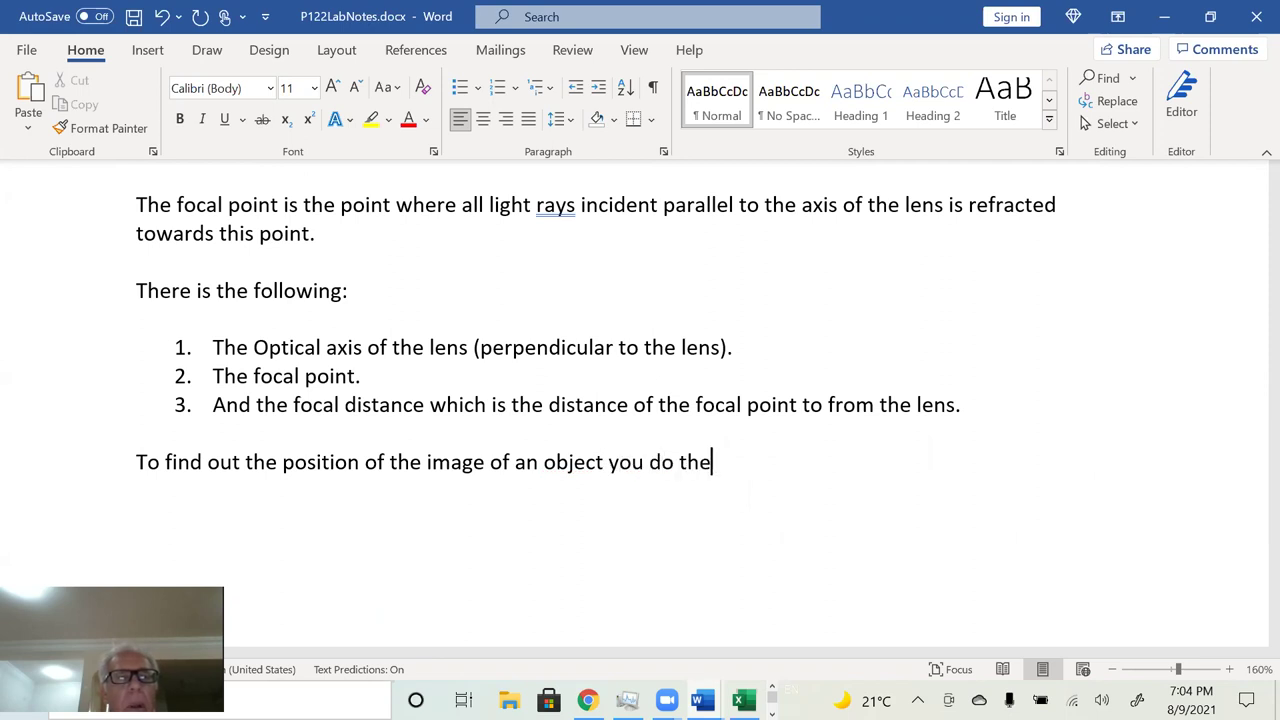
type(" followiong")
key("BackSpace")
key("BackSpace")
key("BackSpace")
type("ing:")
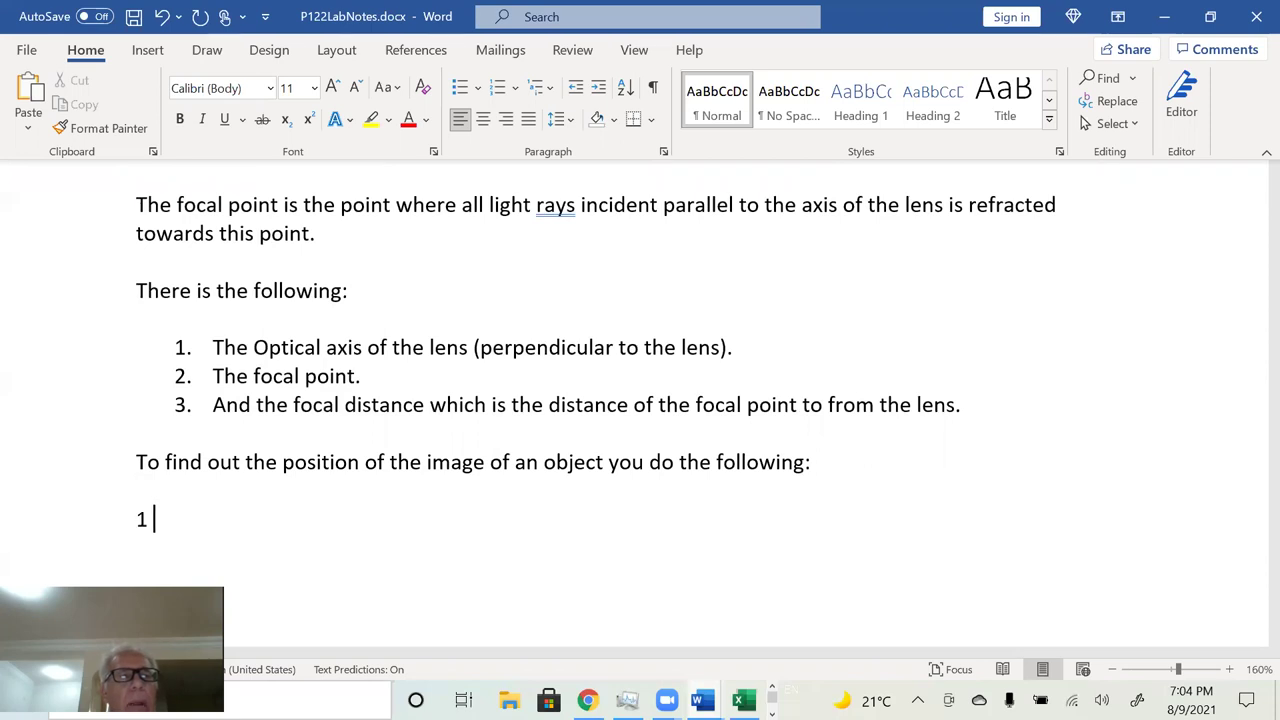
Step: Start a numbered list with item 1, "Draw an upright arrow at a given position in front of the lens."
type(". ")
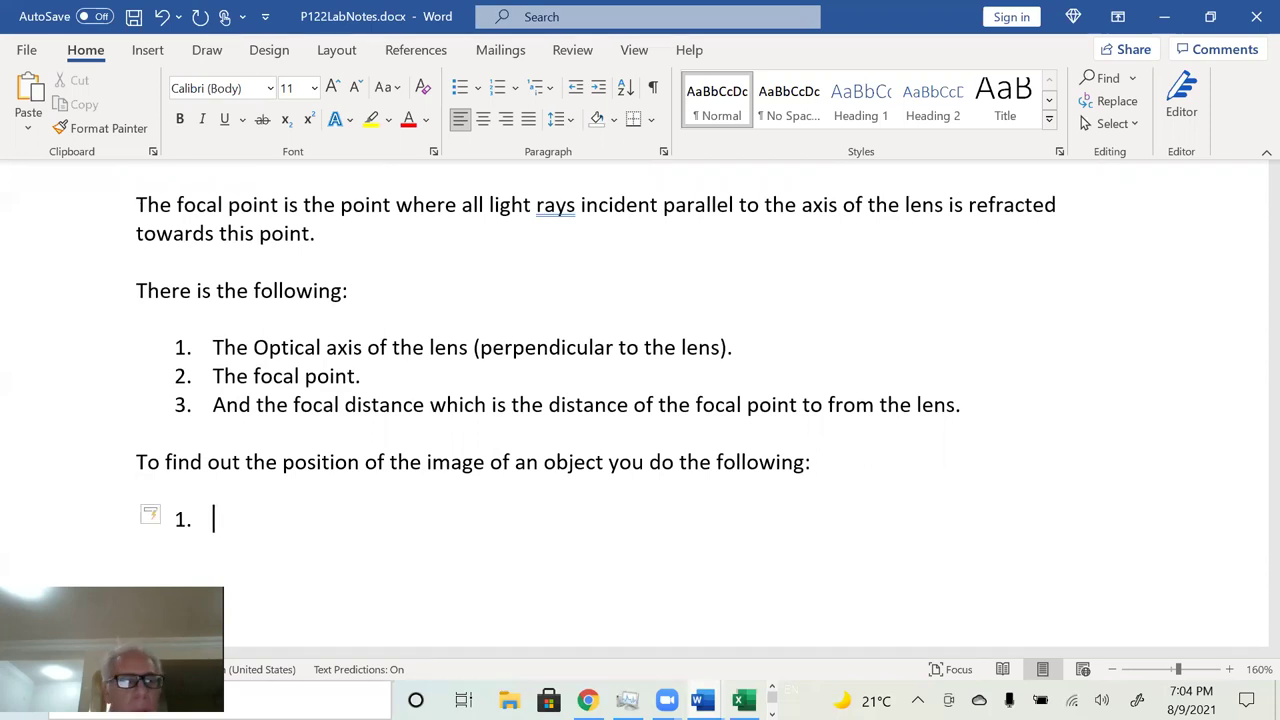
type("D")
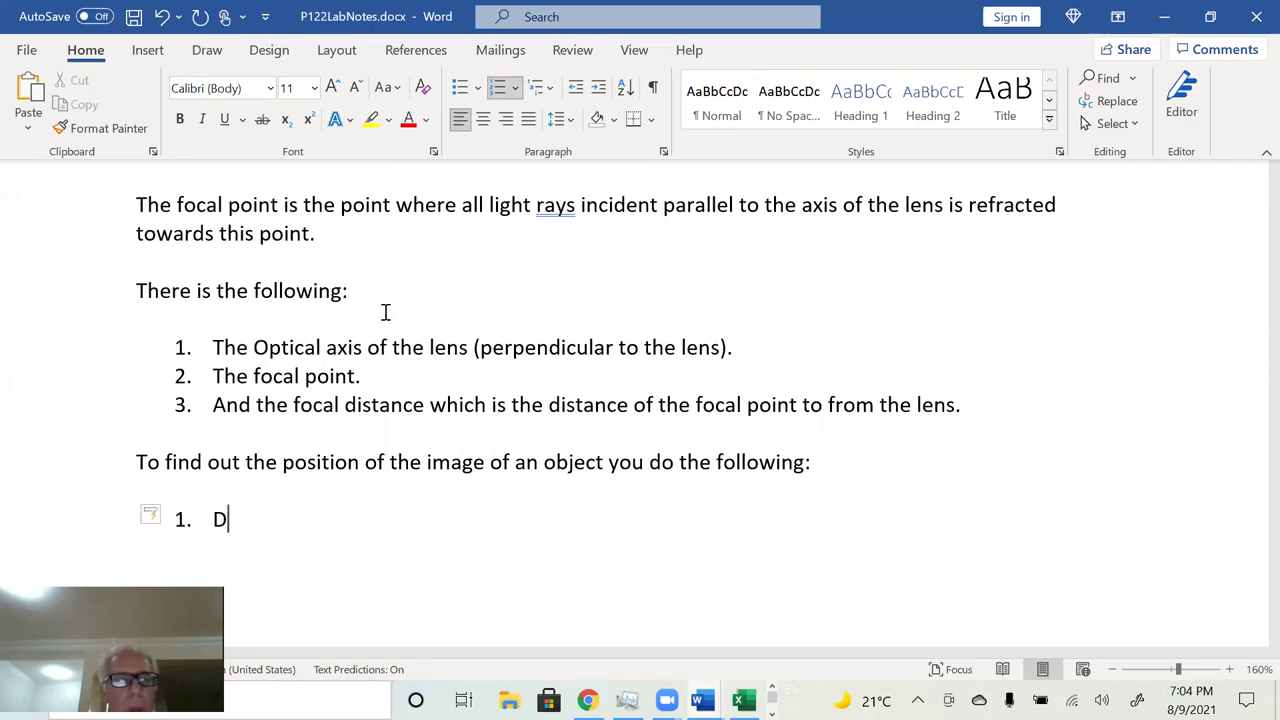
type("raw")
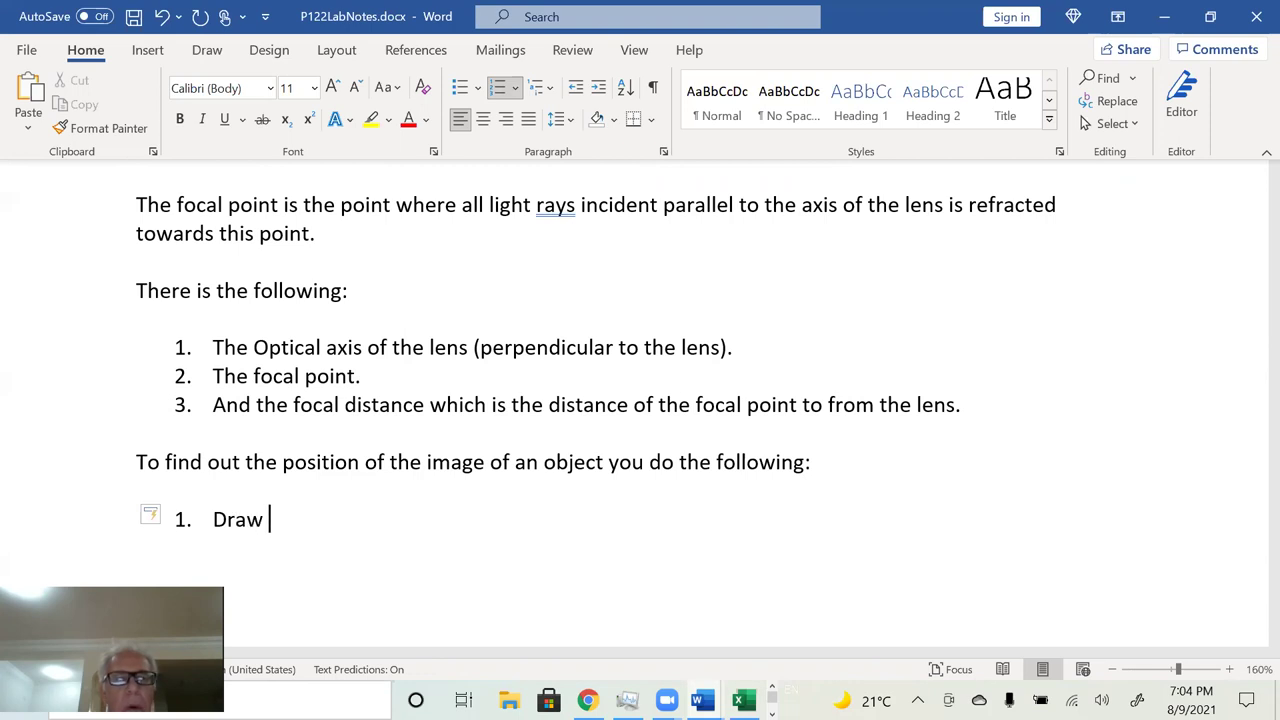
type(" an u")
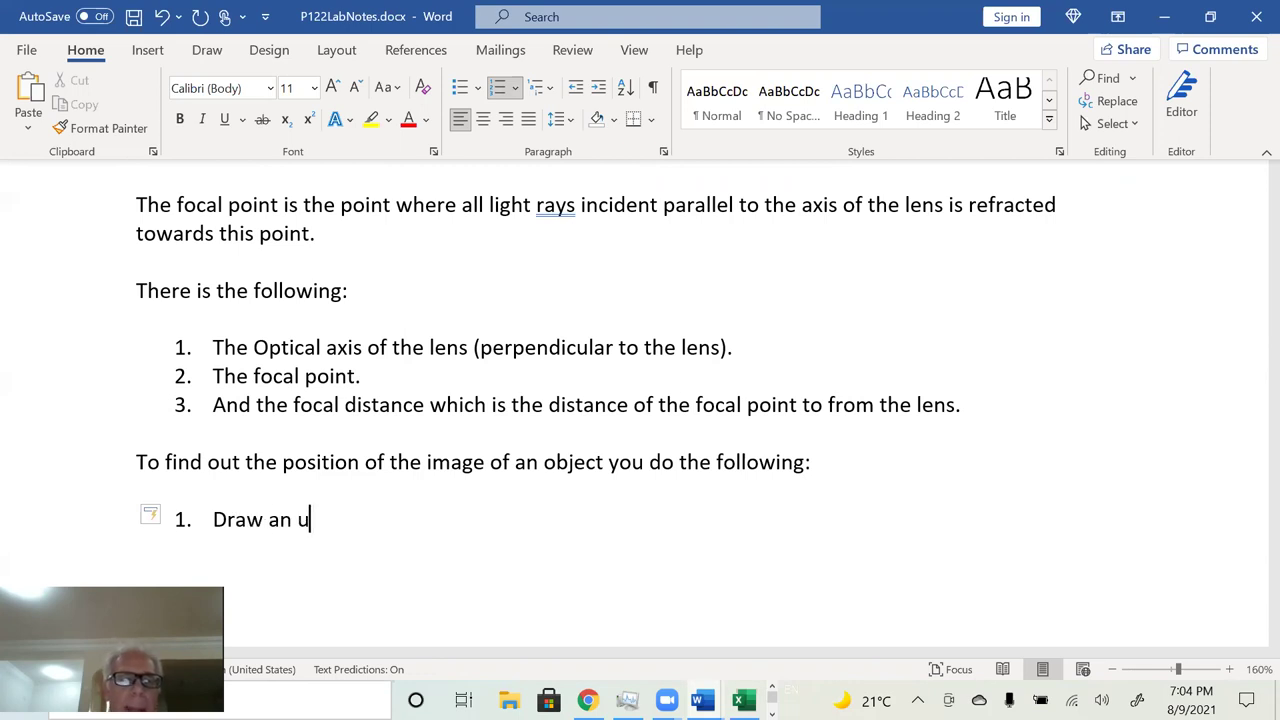
type("pright arrow")
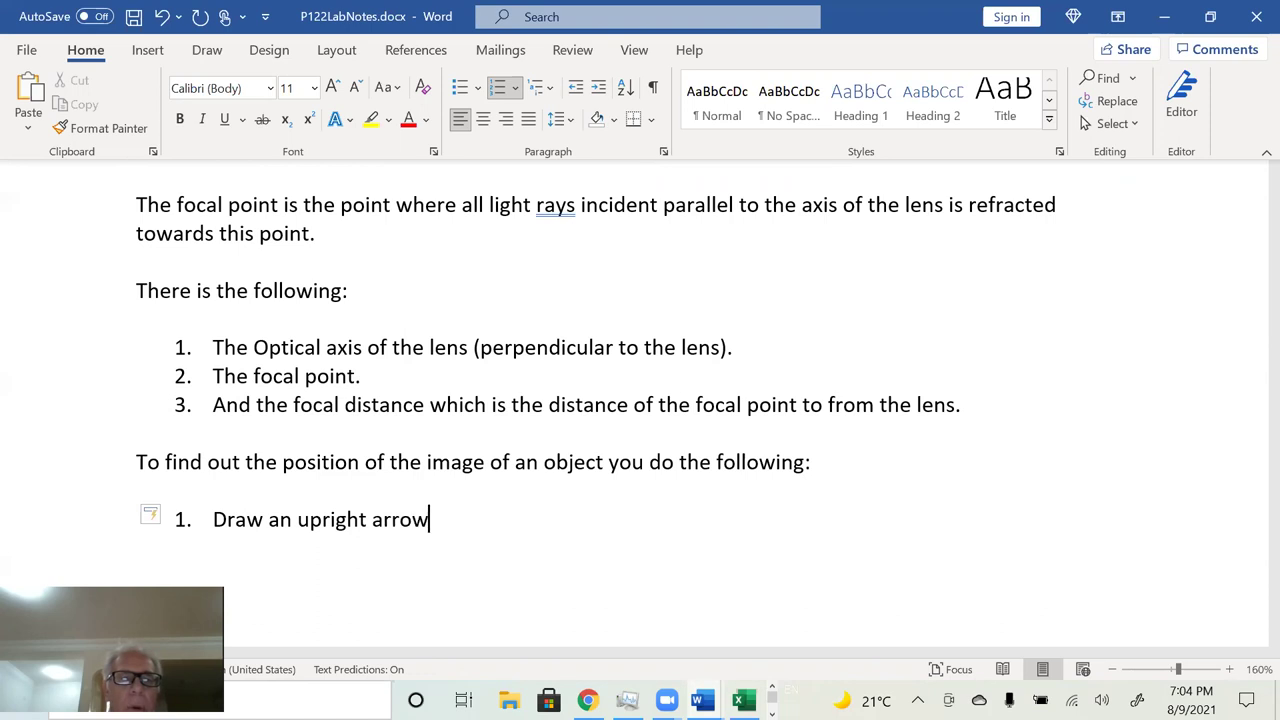
type(" at at")
key("BackSpace")
type("given po")
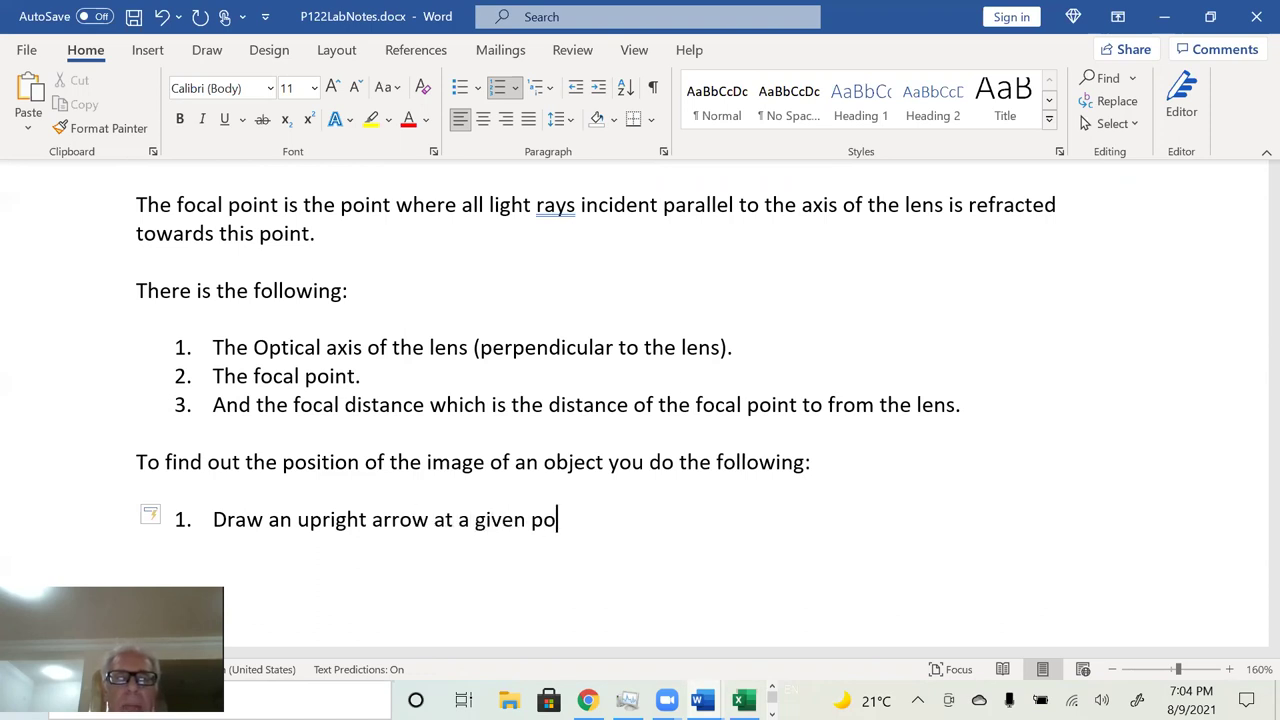
type("sition in front")
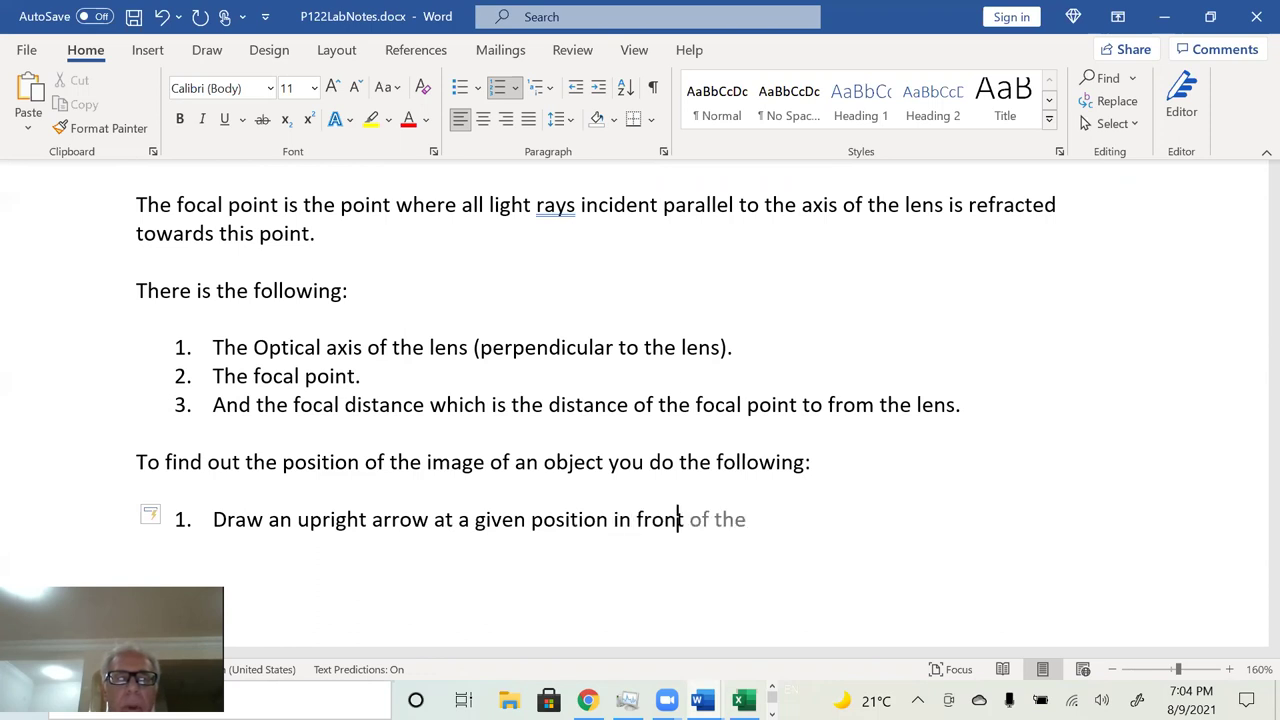
type(" of the lens")
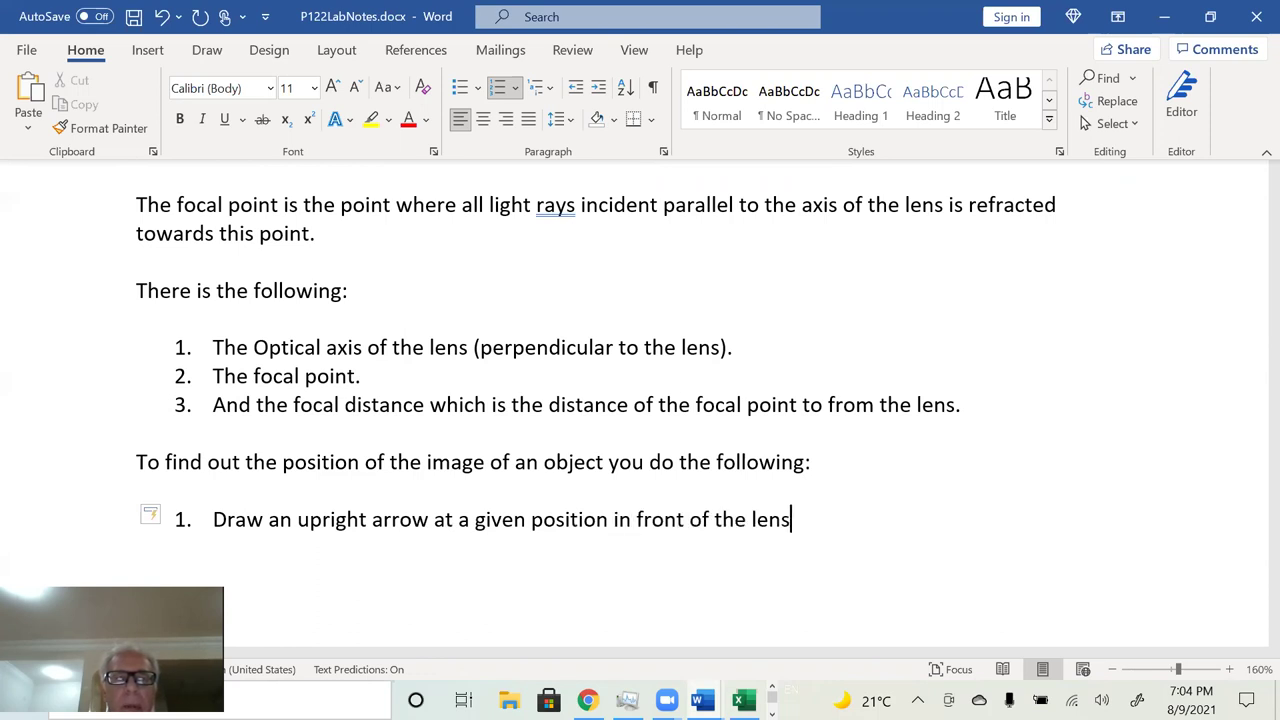
type(".")
key("Return")
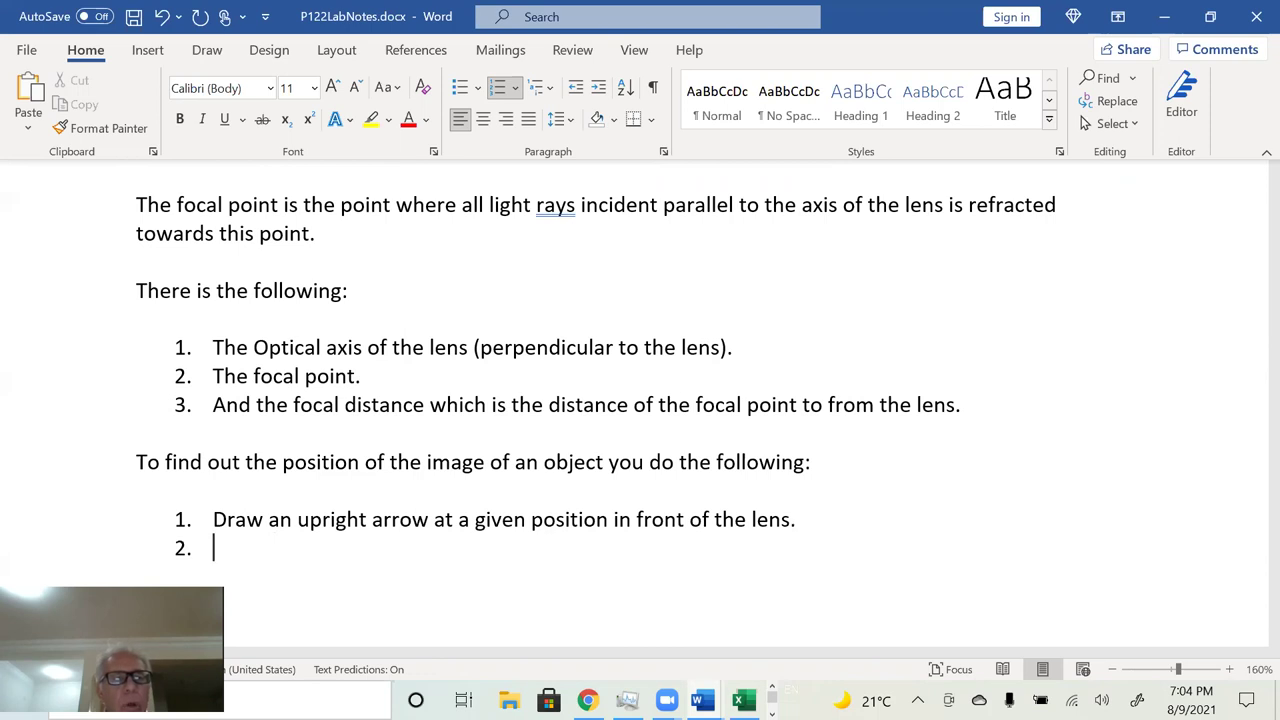
Step: Write list item 2 as "Draw a light ray from the tip of the object parallel to the optical axis."
type("Draw")
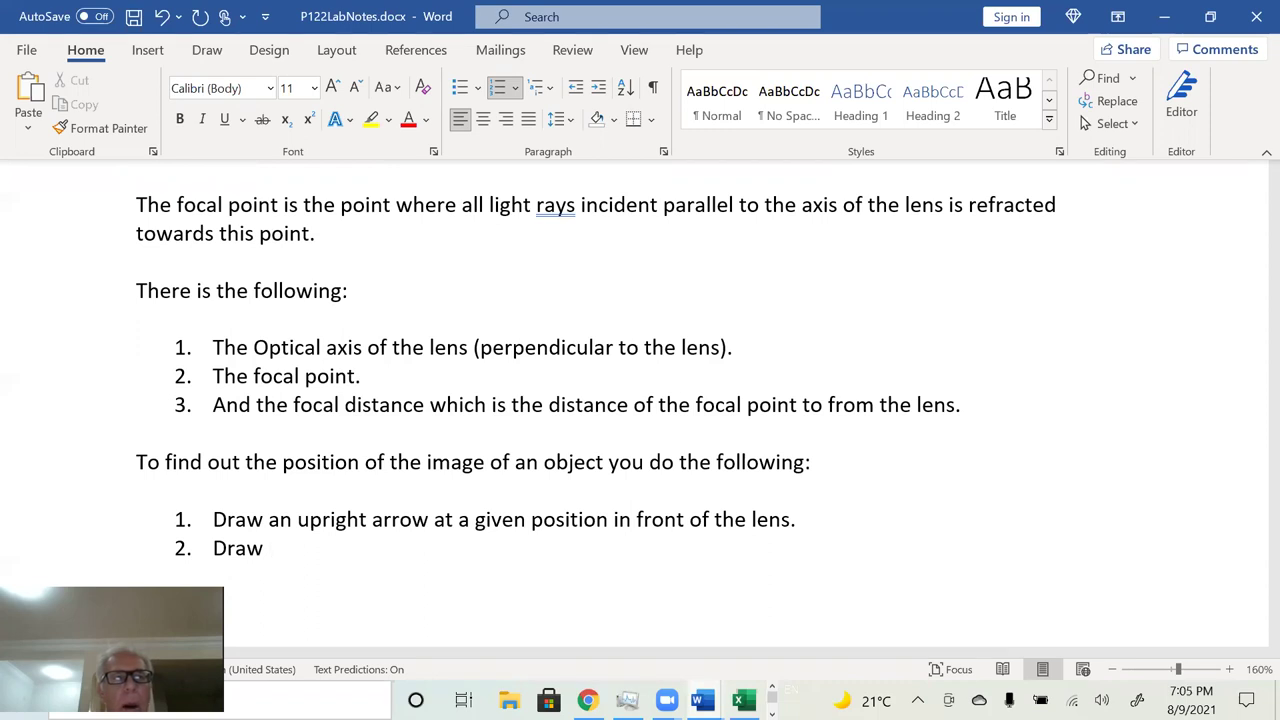
type("a light ray from th")
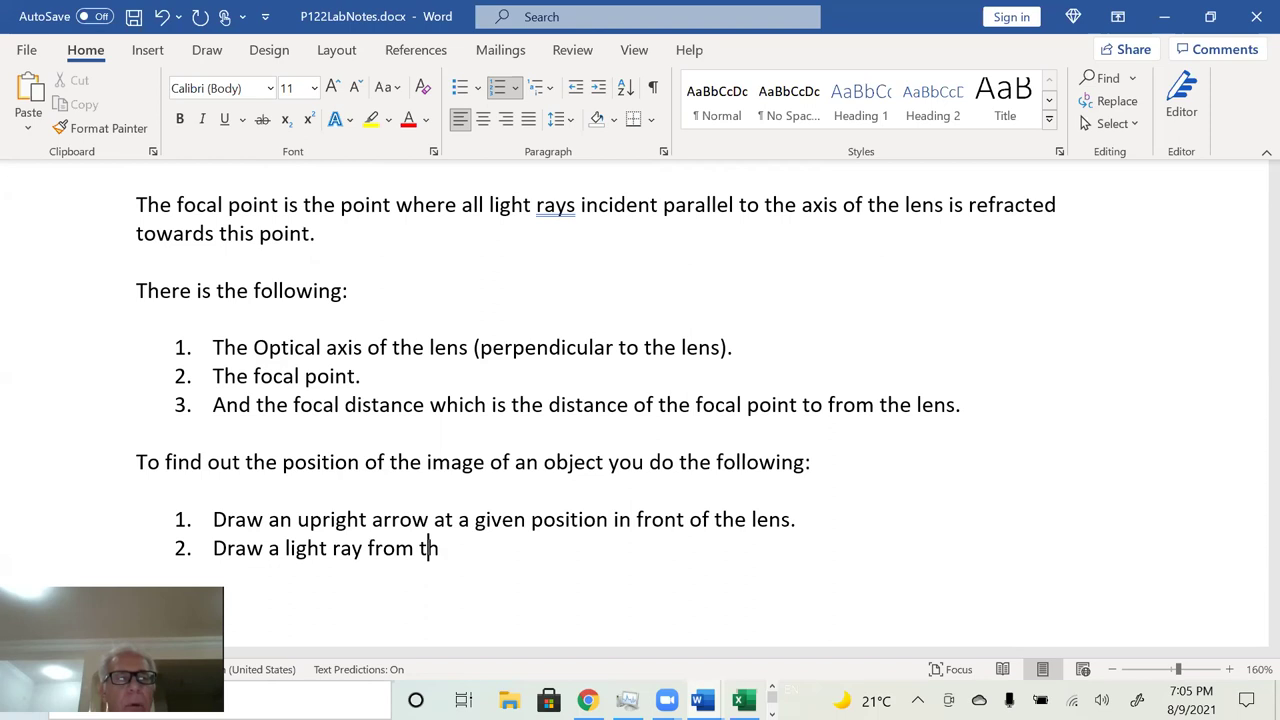
type("e tip of the ")
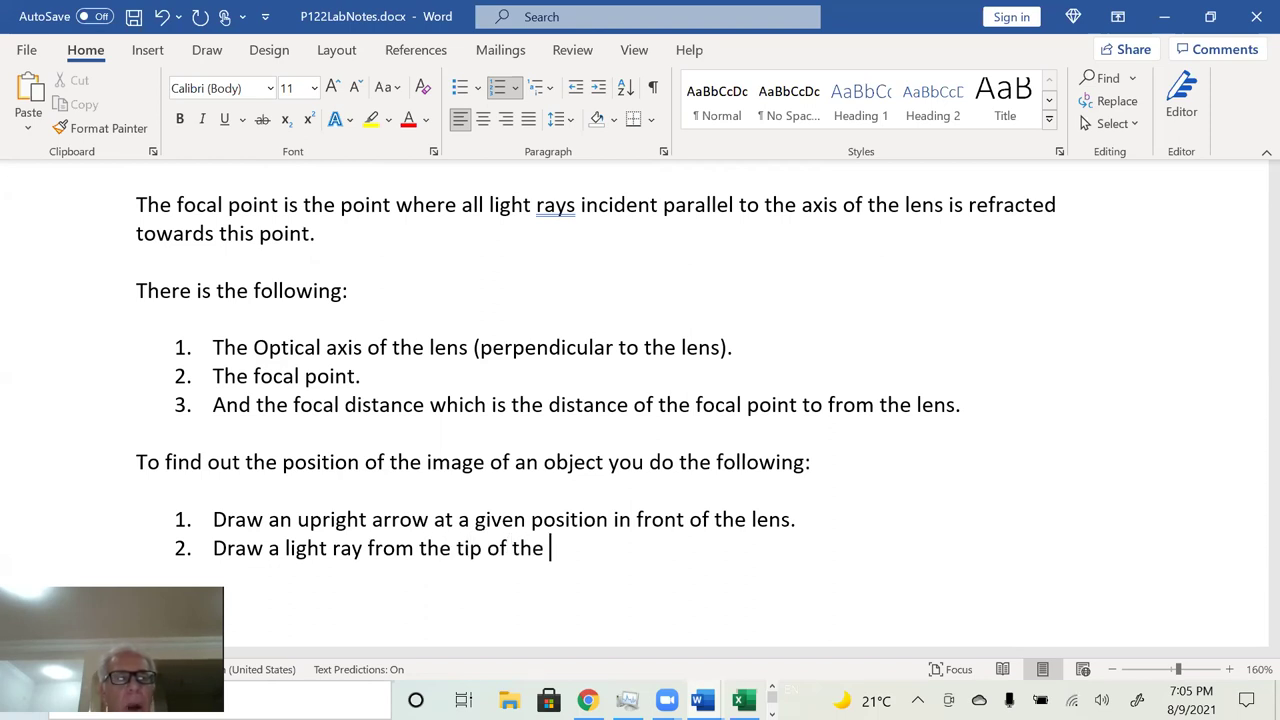
type("ar")
key("BackSpace")
key("BackSpace")
type("objec")
key("BackSpace")
key("BackSpace")
type("ect ")
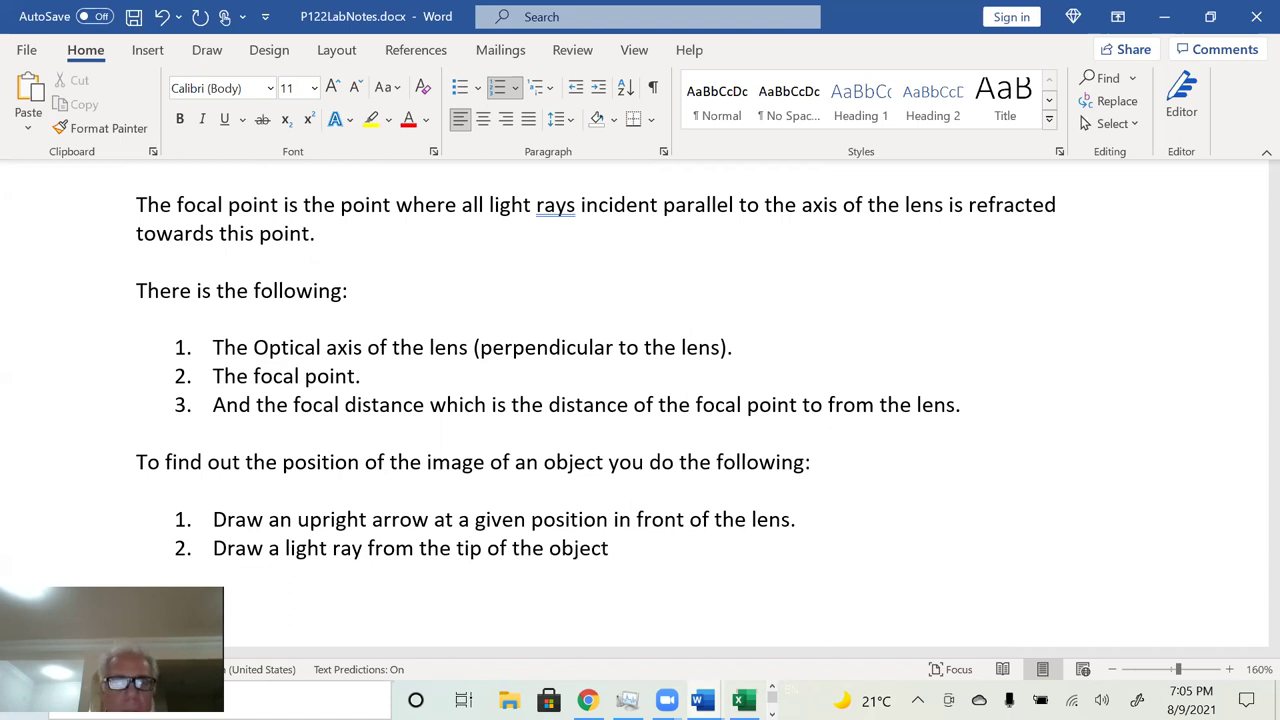
type("parallel to the optical axis.")
key("Return")
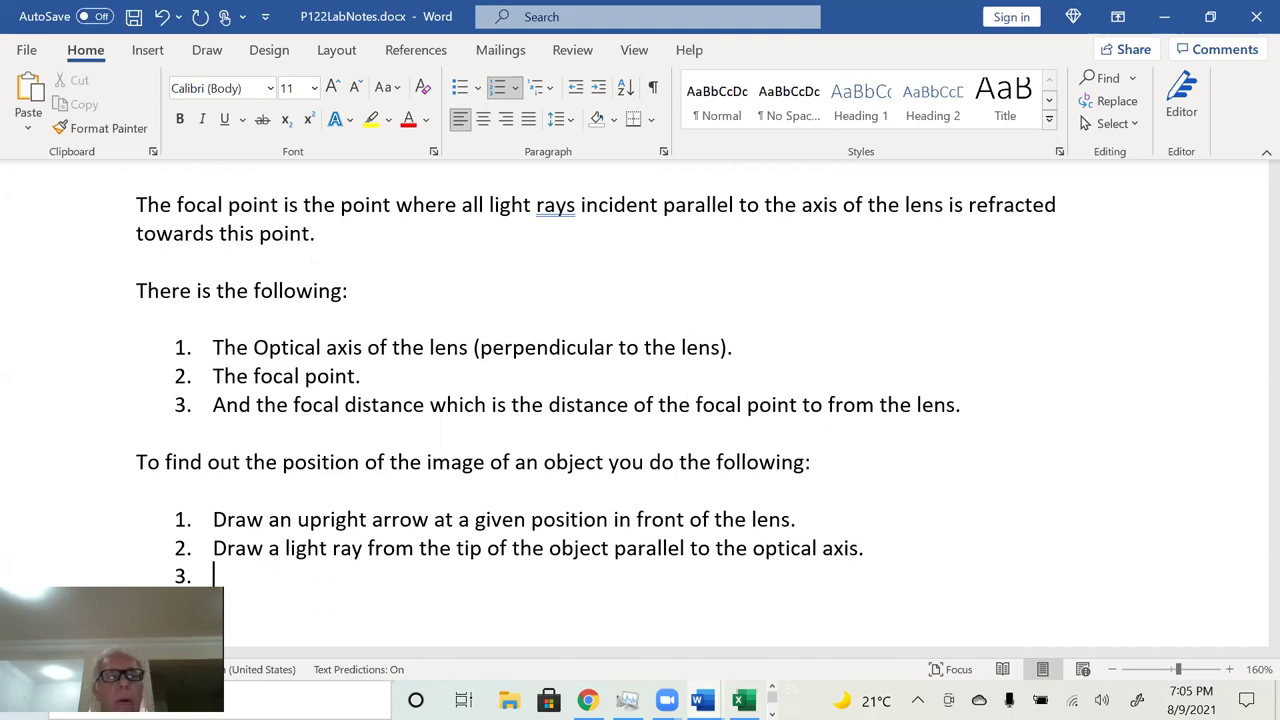
Step: Write list item 3 as "This light ray is then refracted towards the focal point F."
type("This l")
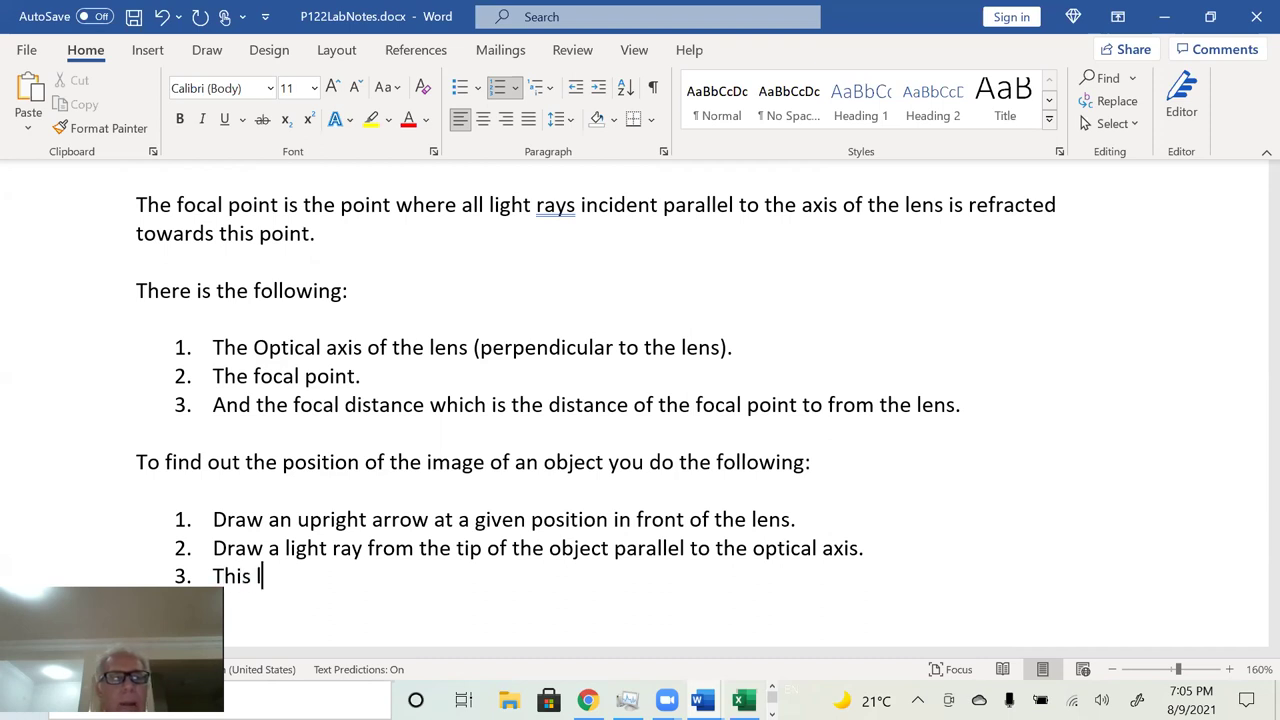
type("ight ray is the")
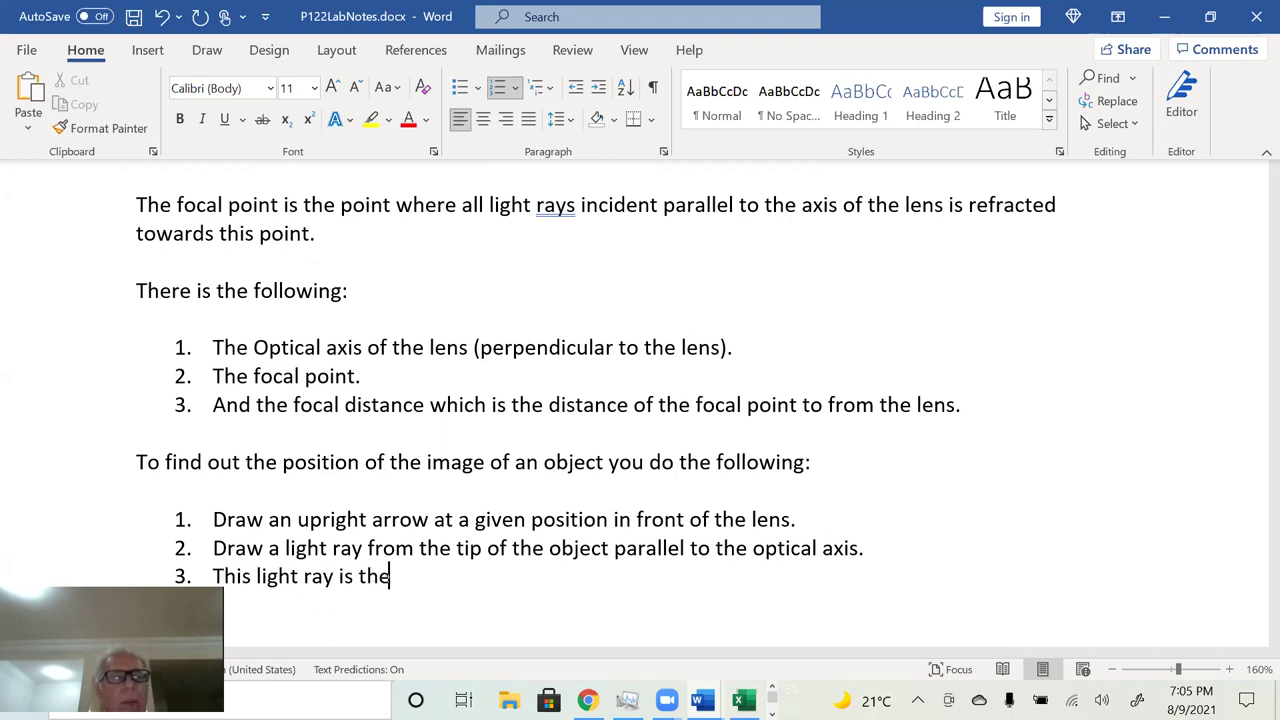
type("n refracte")
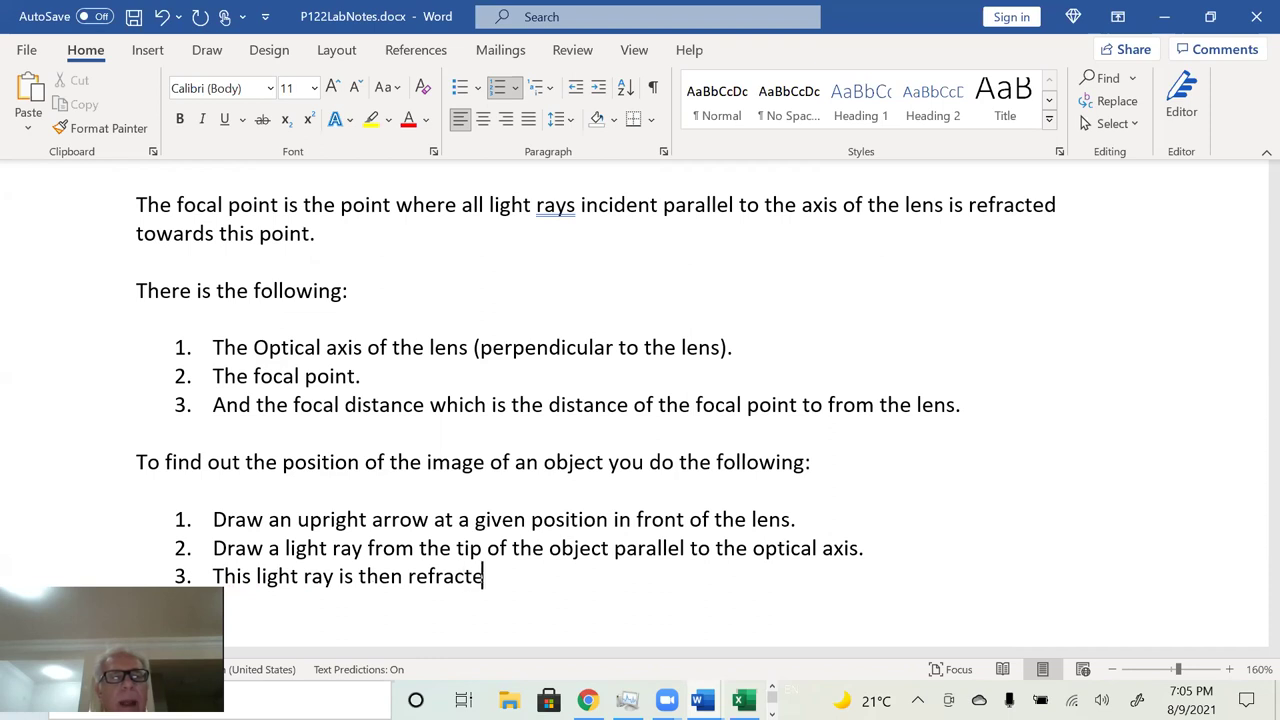
type("d towards the ")
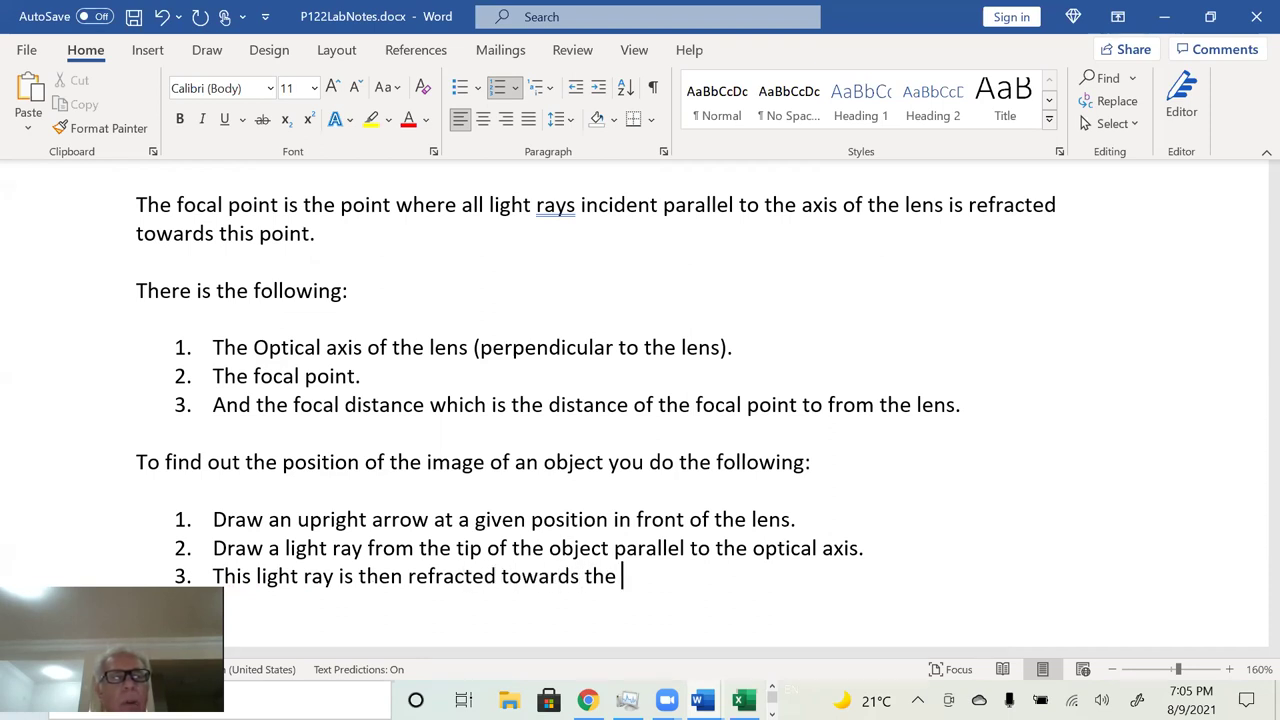
type("focal ")
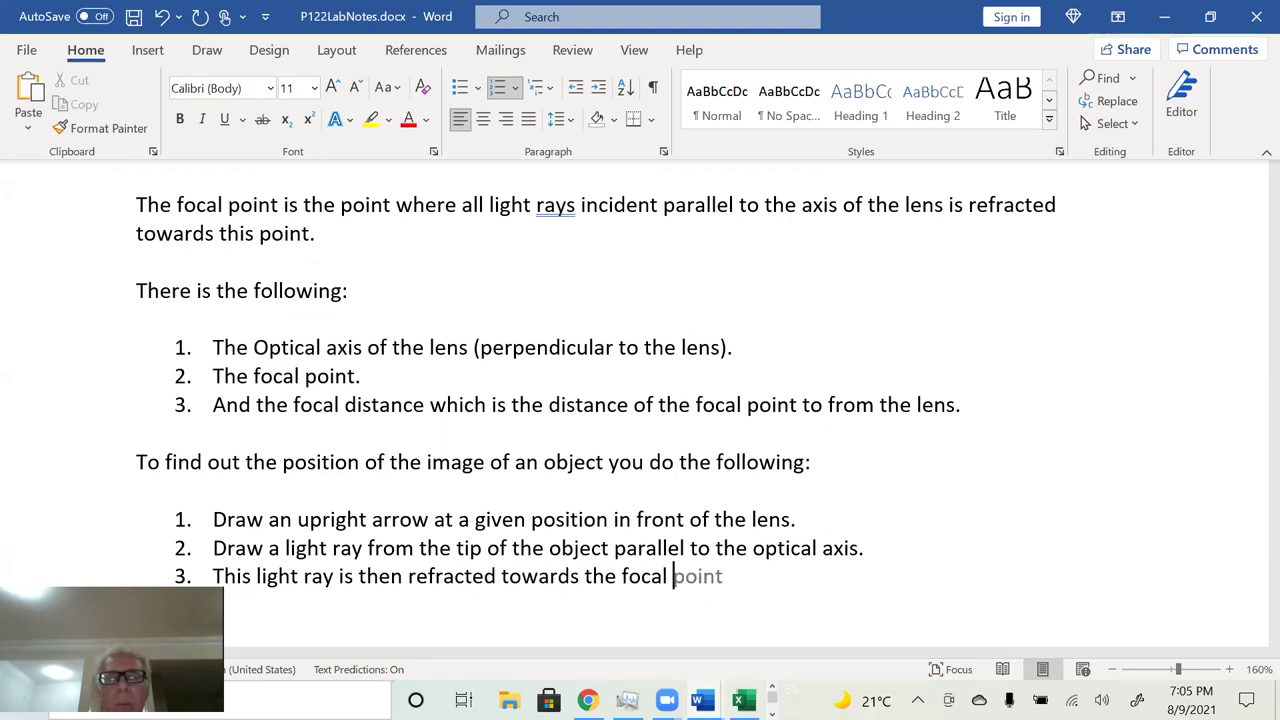
type("point F.")
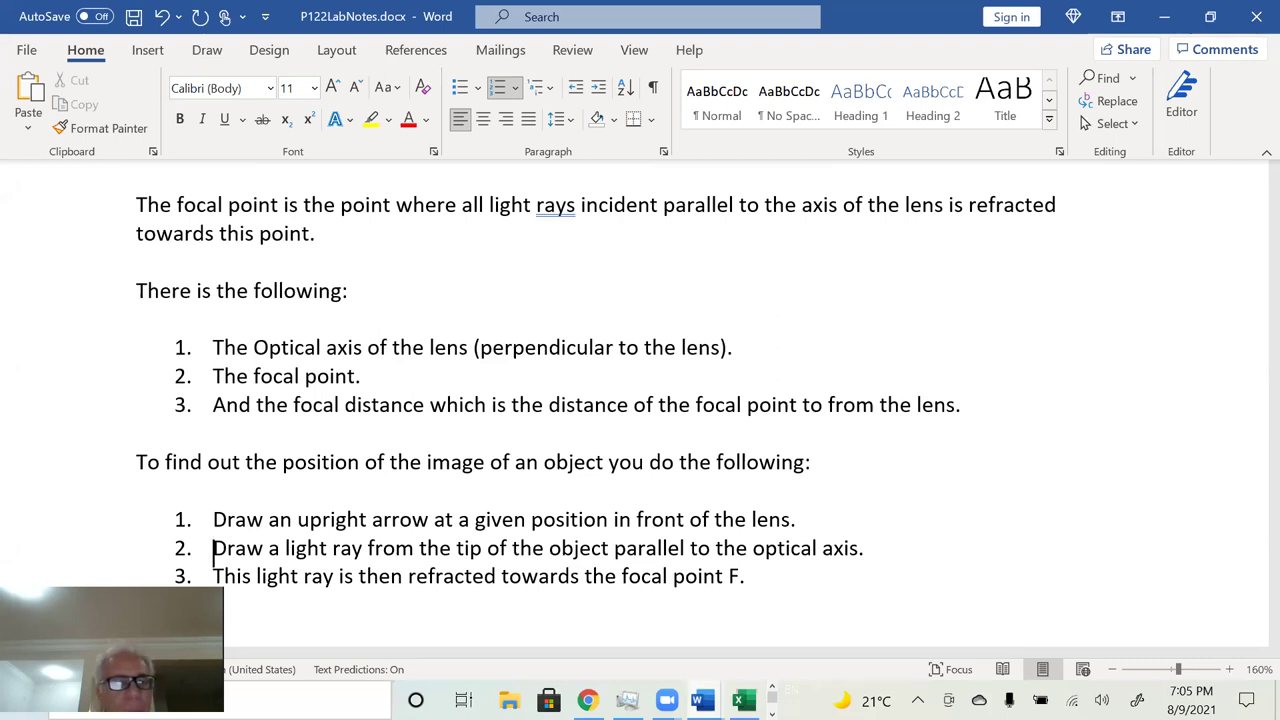
Step: Change item 2 to "Draw three light rays:" and move its remaining light-ray text into an indented sub-item a
left_click(248, 548)
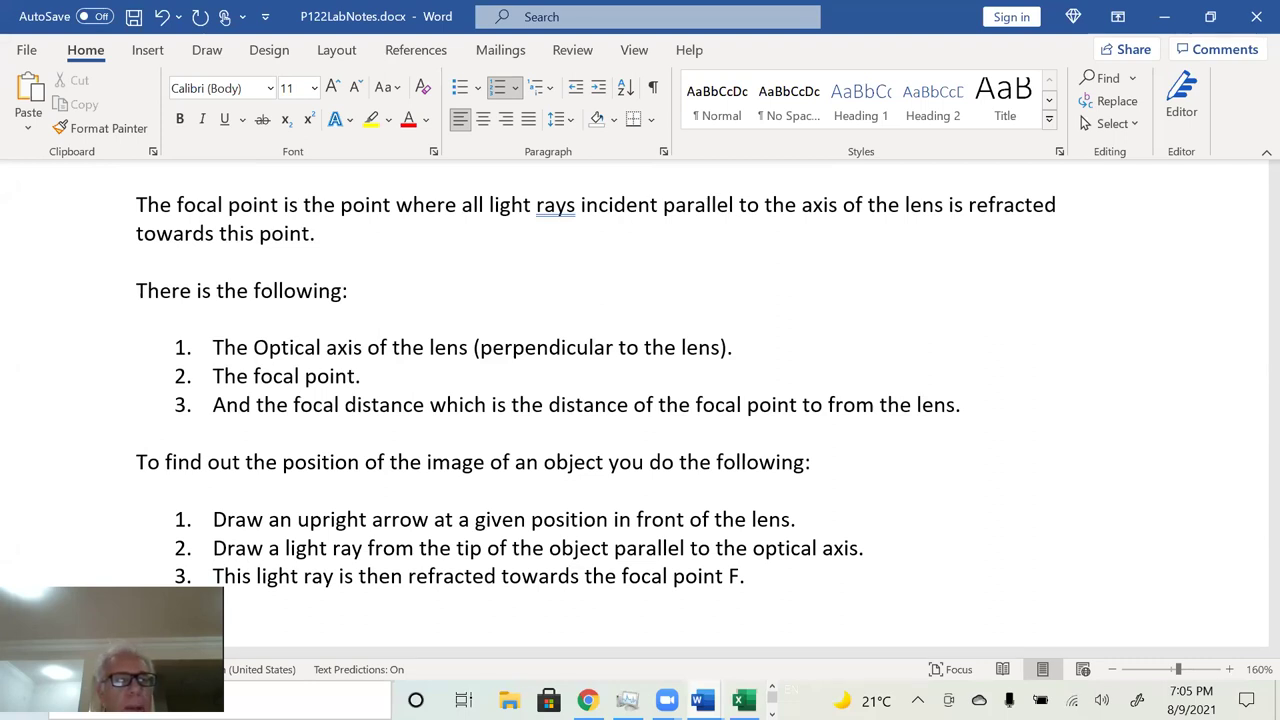
type("three light ")
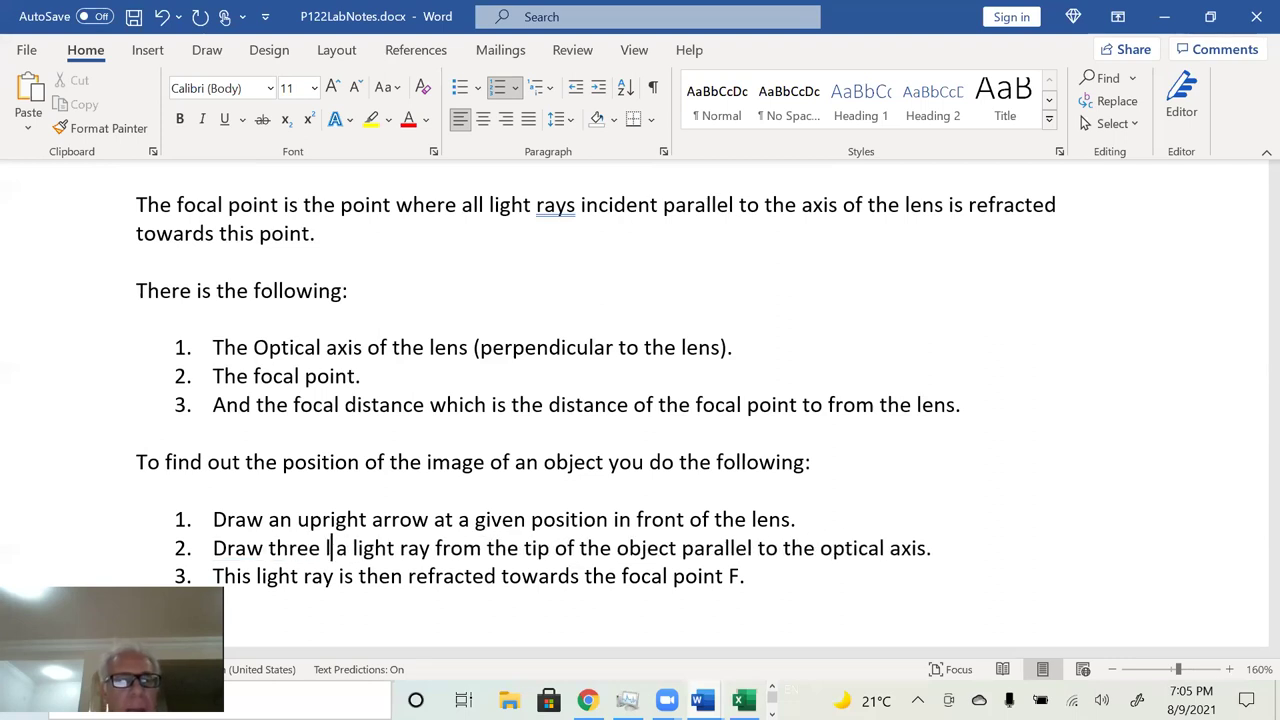
type("rays:")
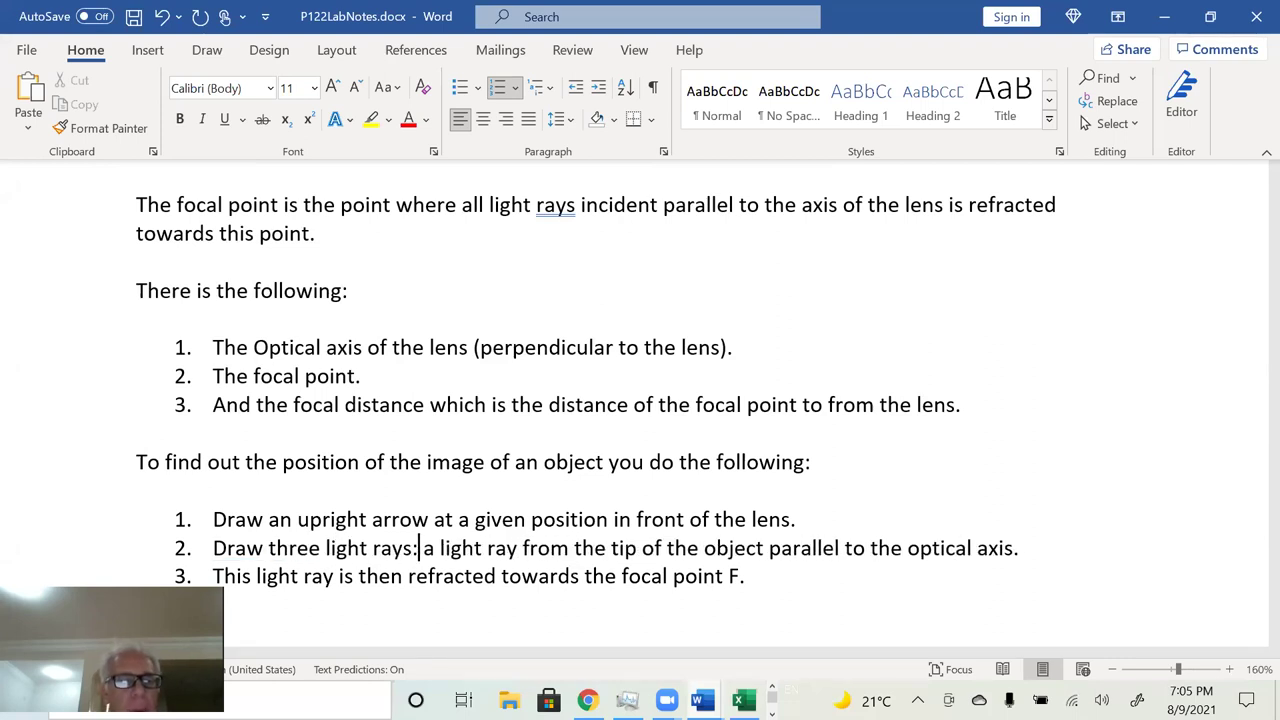
key("Return")
key("Tab")
Step: Reword the start of sub-item a to "The first light ray" and demote the refraction line to sub-item b
type("The ")
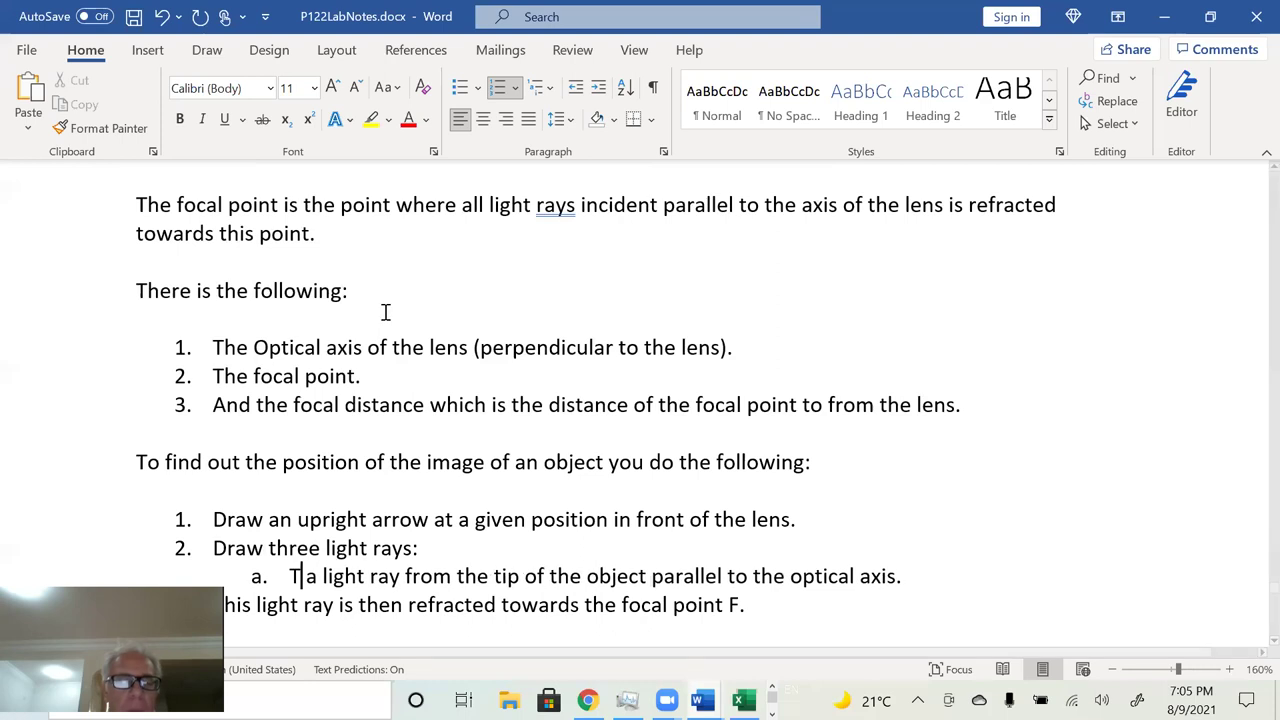
type("first")
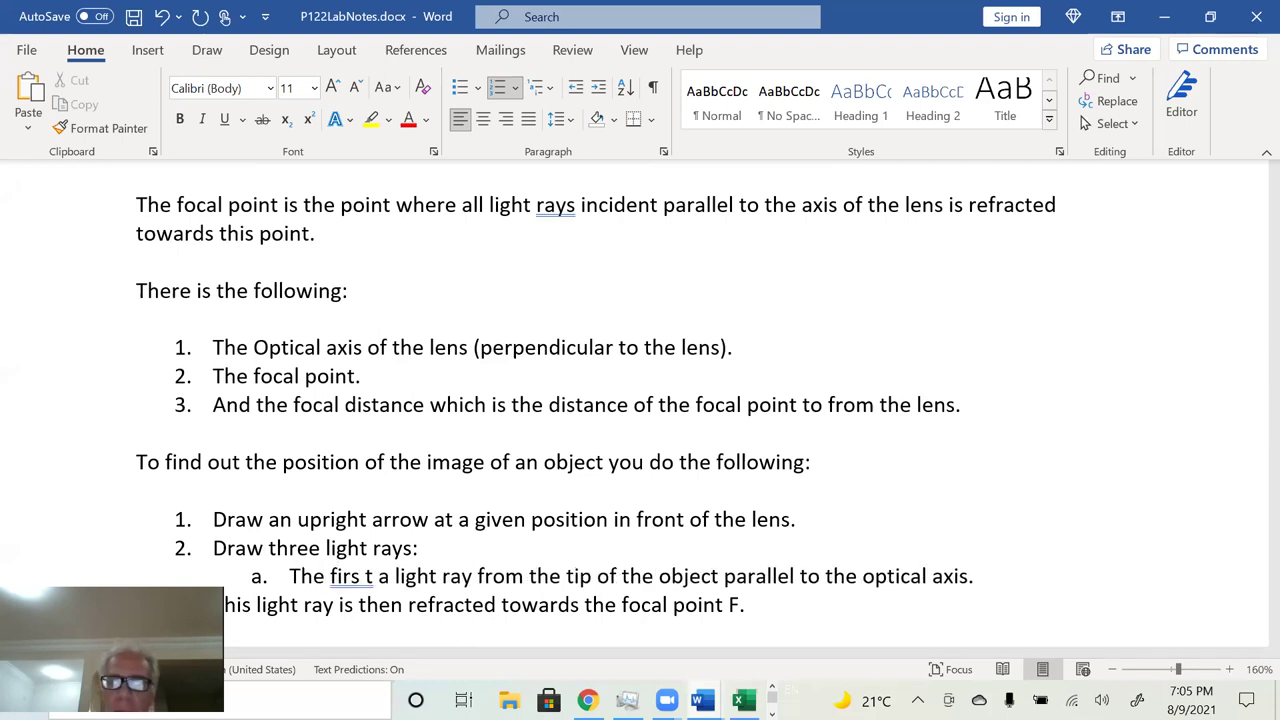
key("BackSpace")
key("Delete")
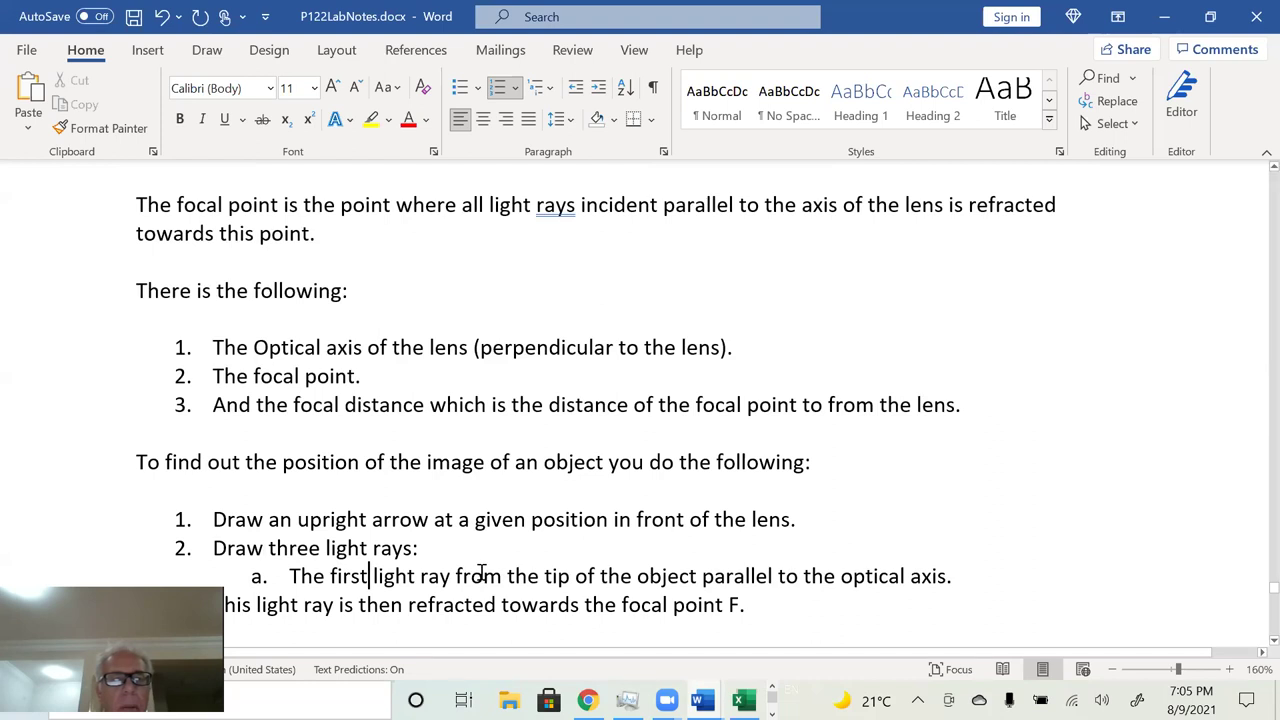
key("ctrl+z")
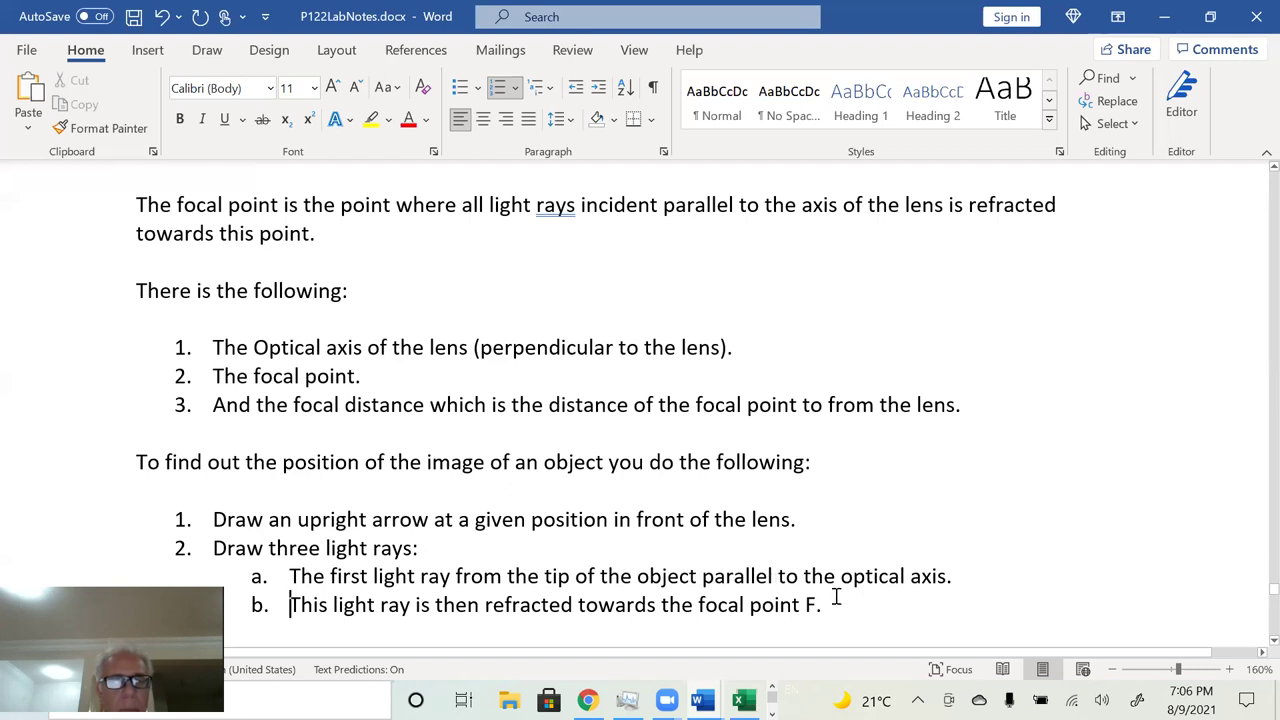
Step: Shorten the opening of sub-item a to "First light ray" by removing "The" and capitalizing "First"
double_click(323, 577)
key("Delete")
key("Delete")
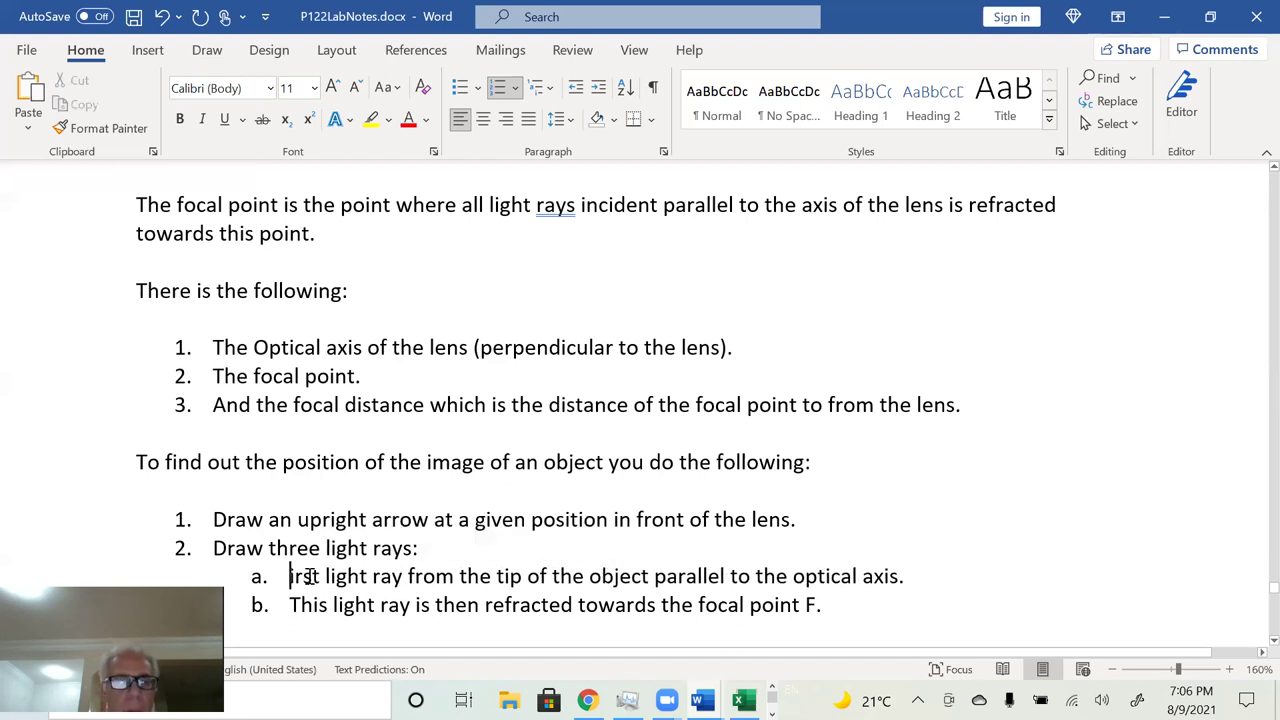
type("F")
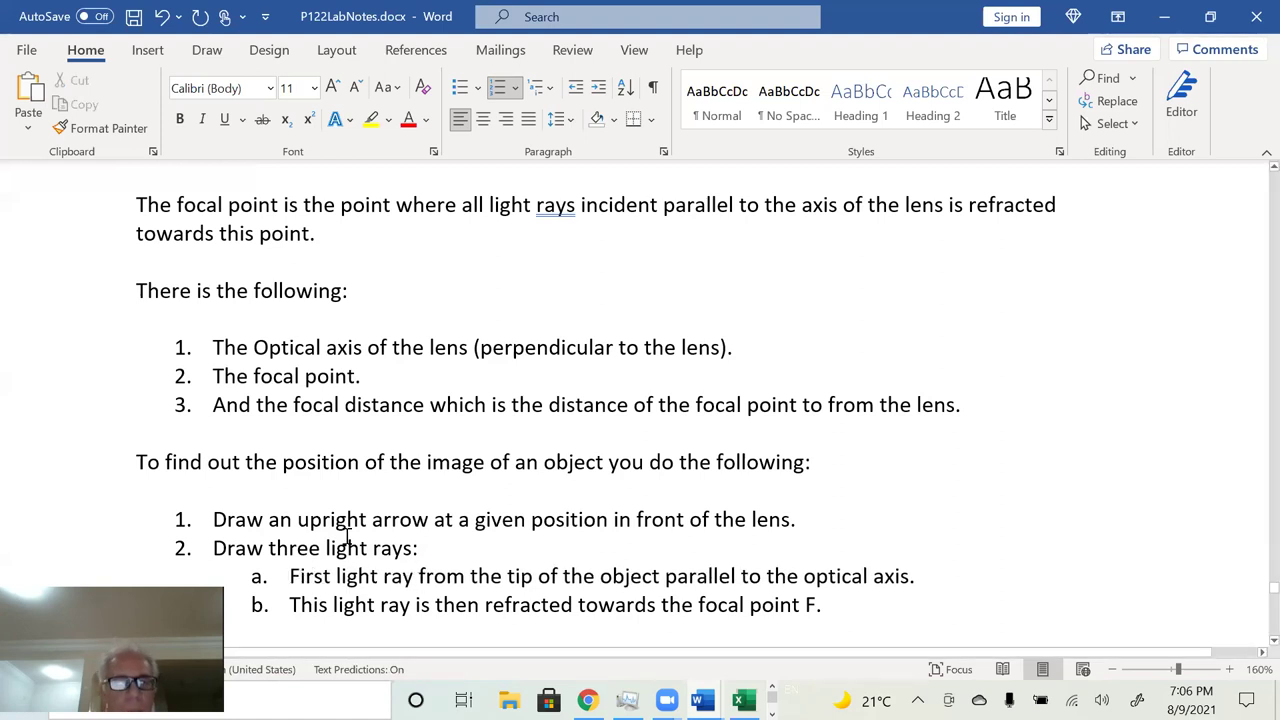
key("Up")
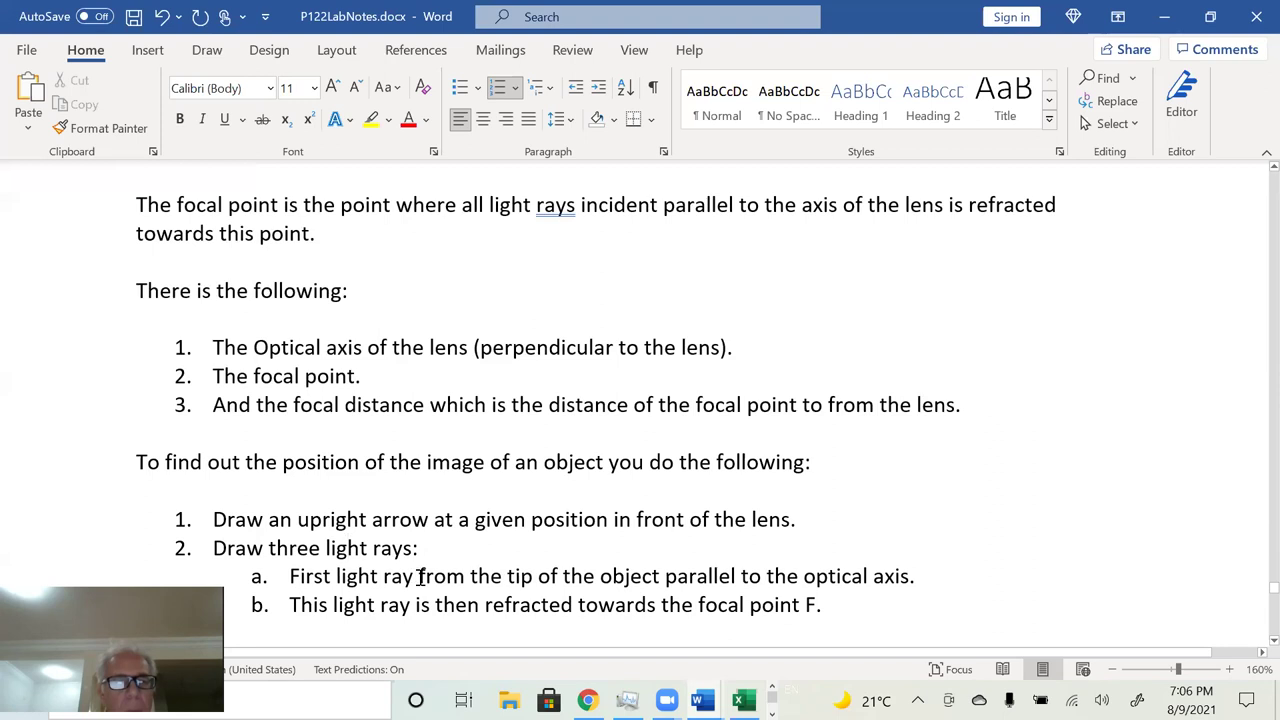
Step: Split sub-item a after "First light ray", moving "from the tip of the object parallel to the optical axis." into nested item i
left_click(418, 576)
key("Return")
key("Tab")
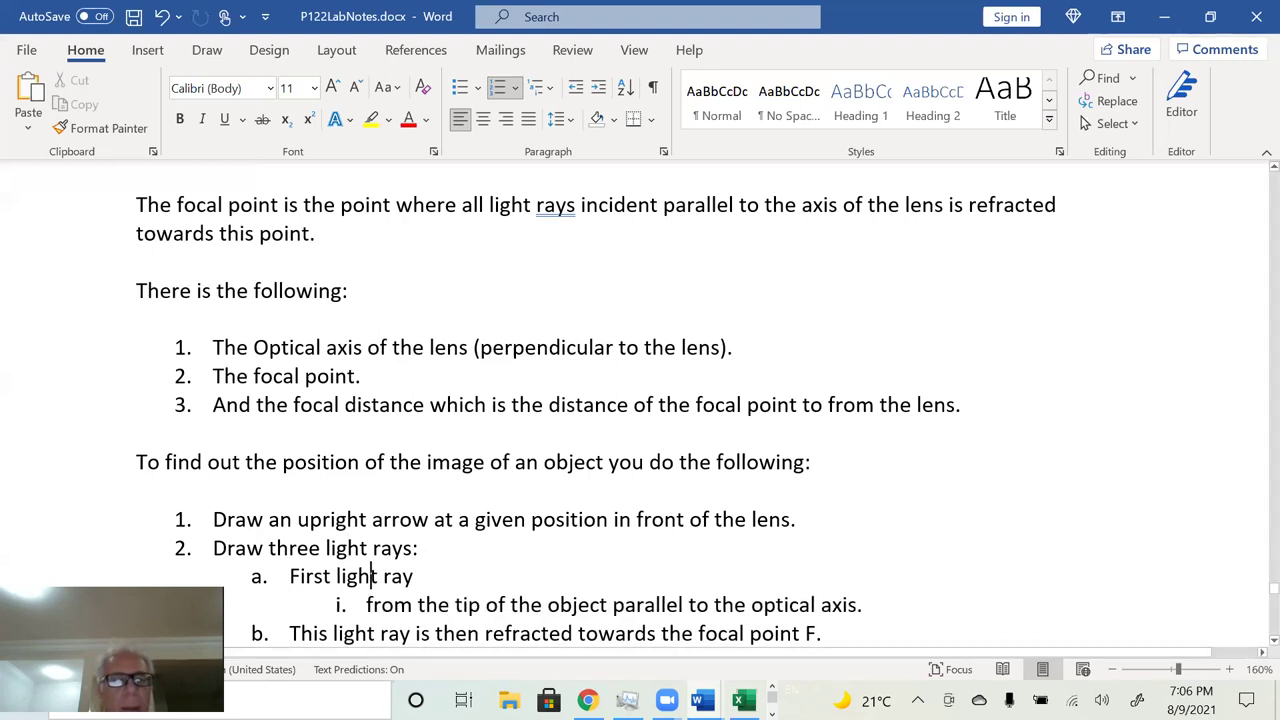
Step: Add an empty top-level item 3 below the line about refraction towards the focal point F
key("Right")
key("Right")
key("Right")
key("Right")
key("Right")
key("Right")
left_click(341, 604)
left_click(368, 633)
key("End")
key("Return")
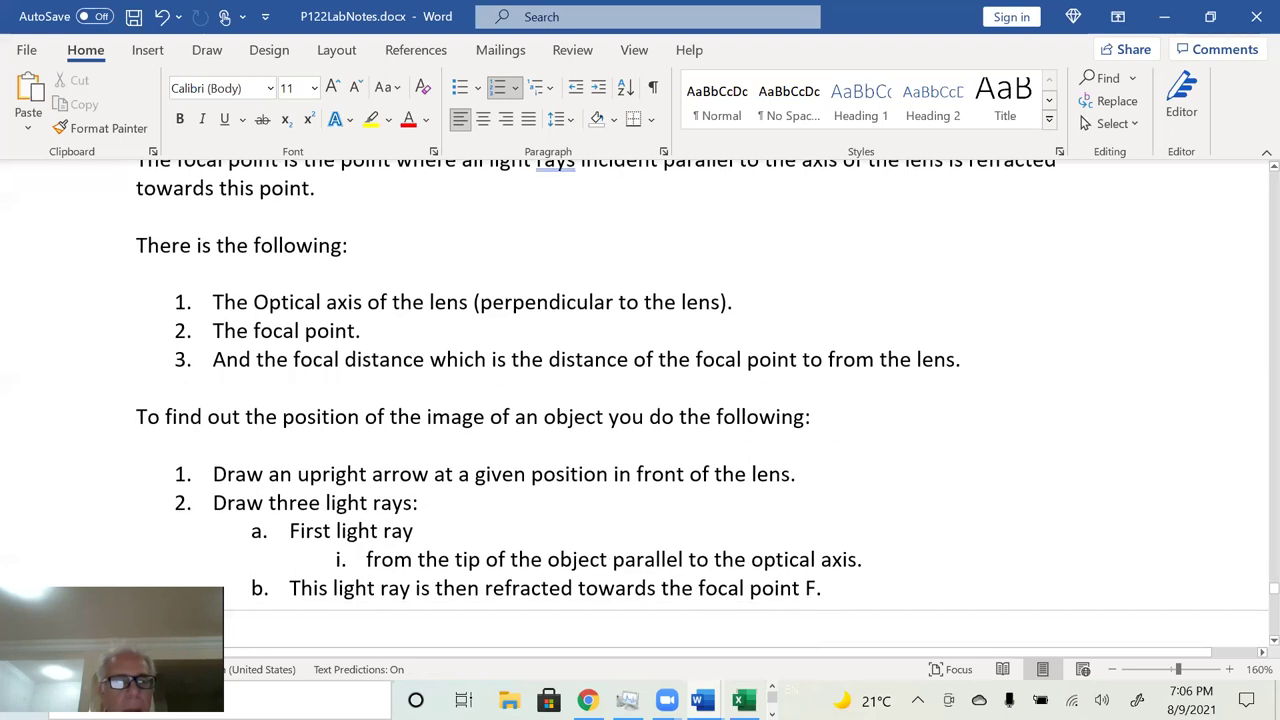
key("shift+Tab")
Step: Move the refraction sentence from sub-item b into a new nested item ii under "First light ray"
left_click(341, 484)
left_click(370, 512)
left_click(368, 512)
left_click(894, 476)
key("Return")
left_click(289, 558)
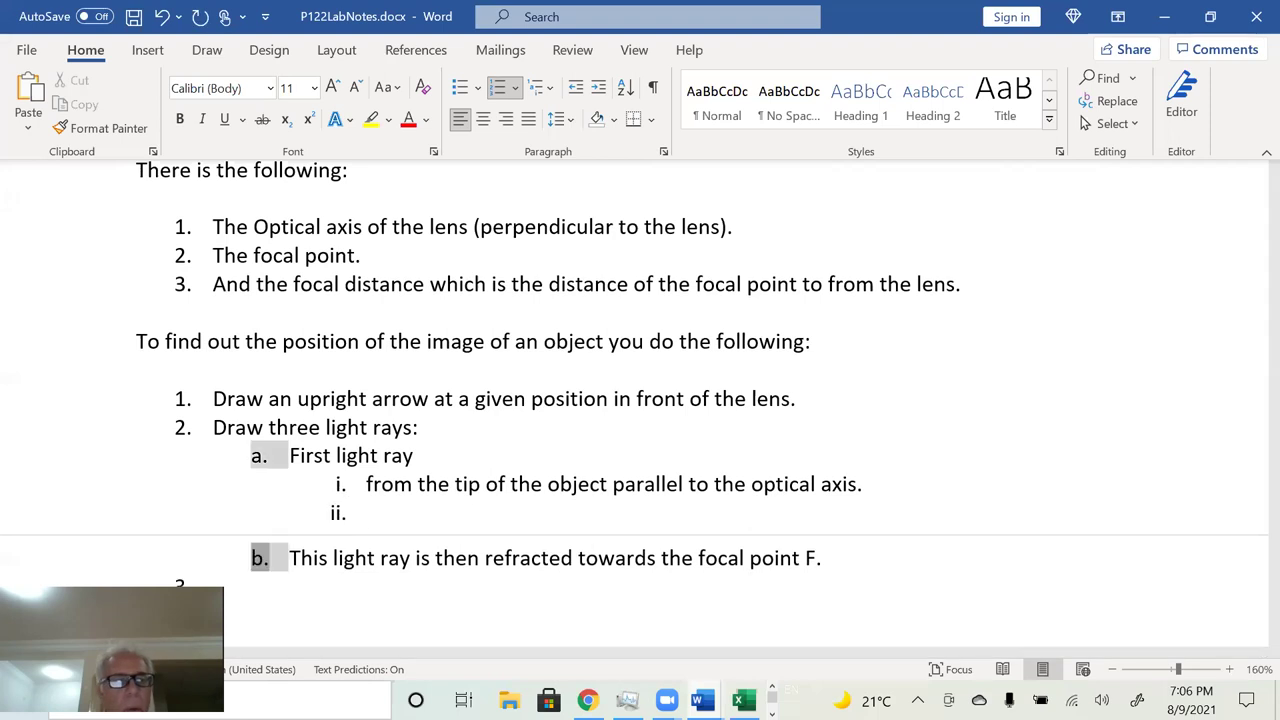
key("BackSpace")
key("BackSpace")
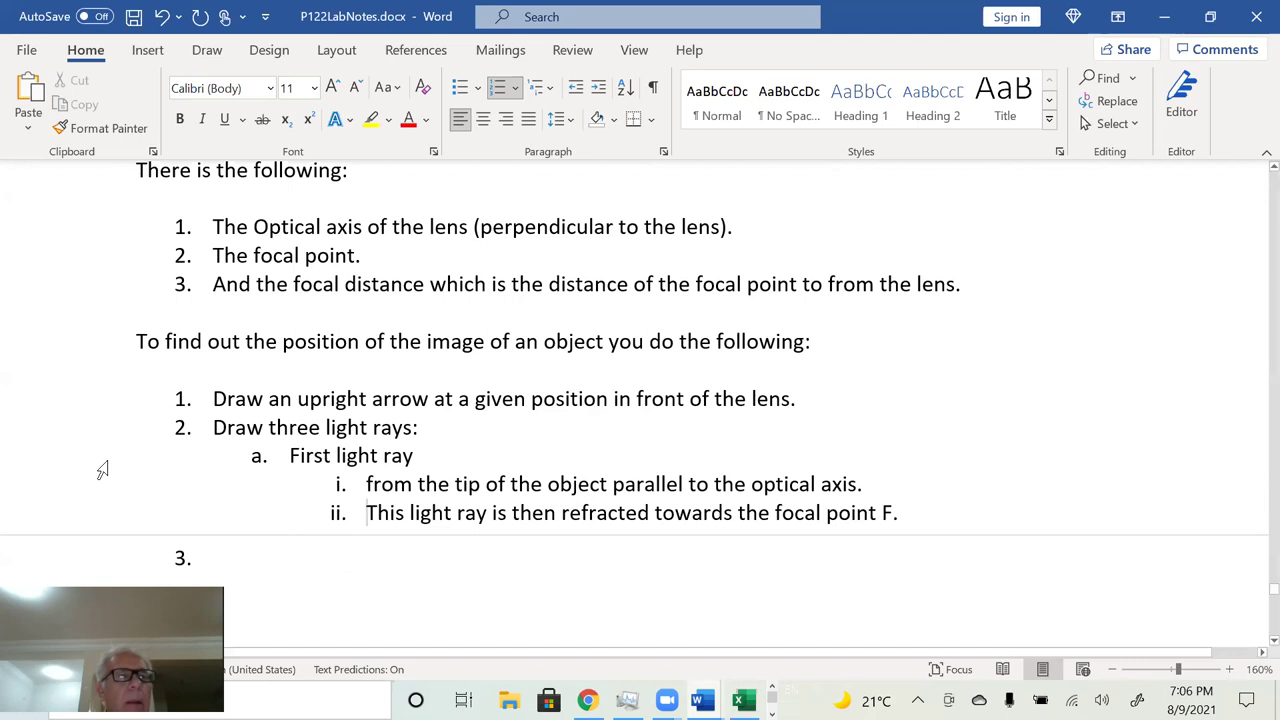
Step: Duplicate the "First light ray" sub-item with its two nested items as sub-item b, and retitle the copy "Second light ray"
left_click_drag(91, 466, 86, 525)
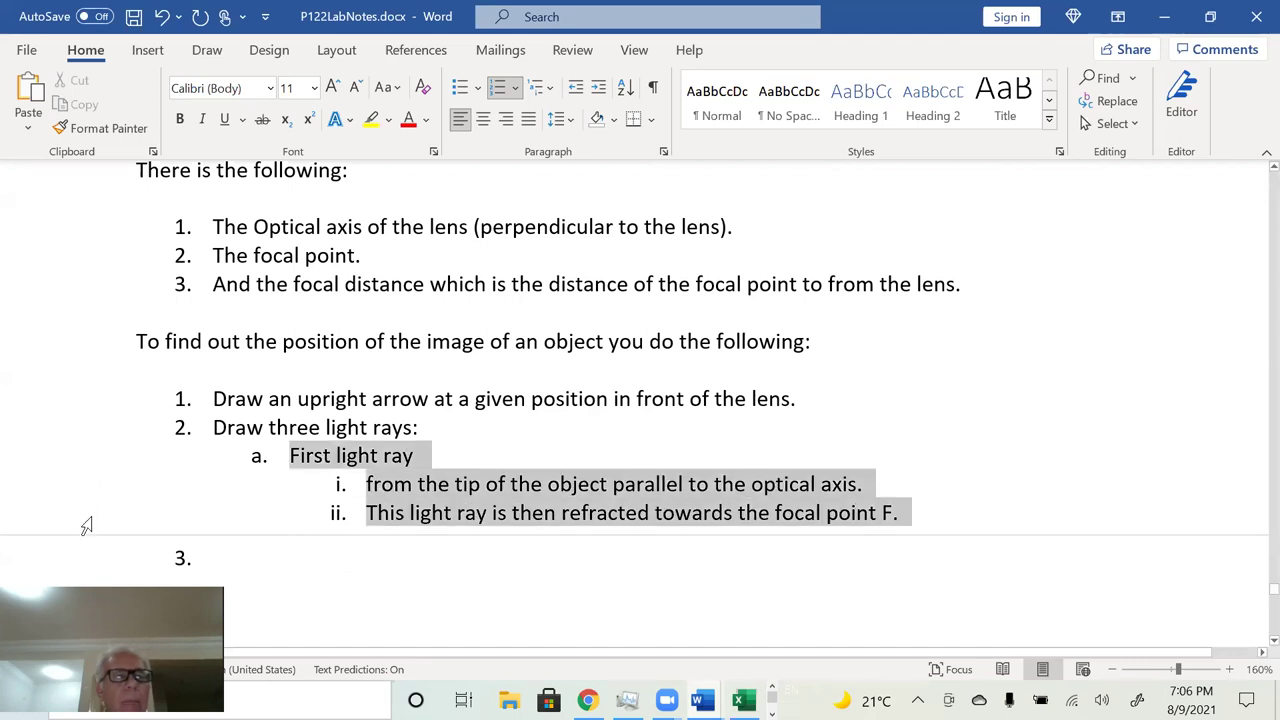
key("ctrl+c")
key("Right")
key("ctrl+v")
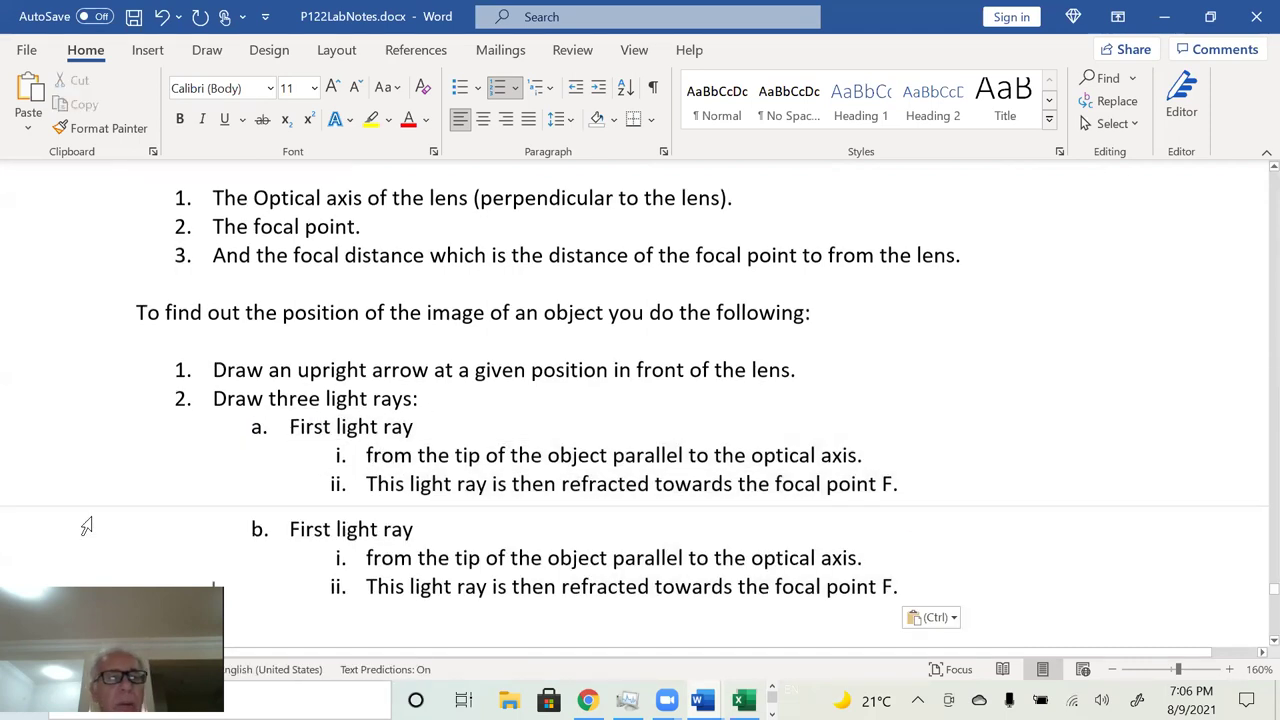
scroll(86, 527, "down", 1)
double_click(305, 500)
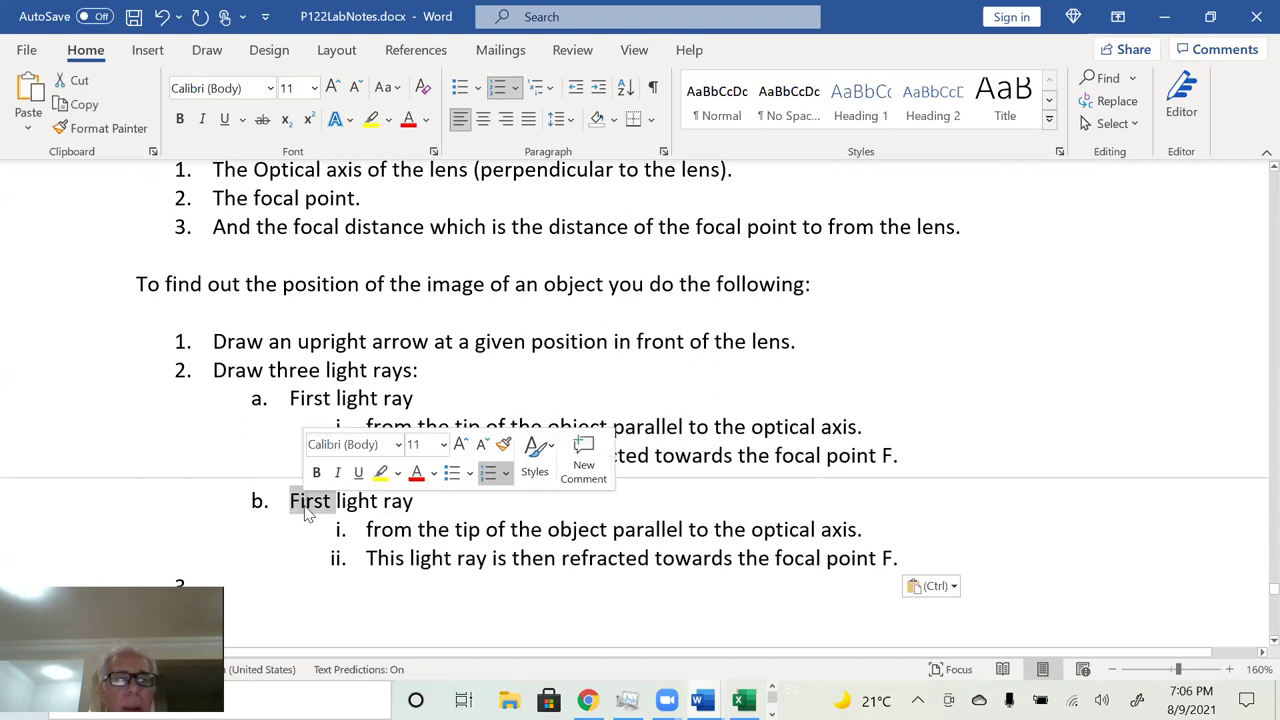
type("Second")
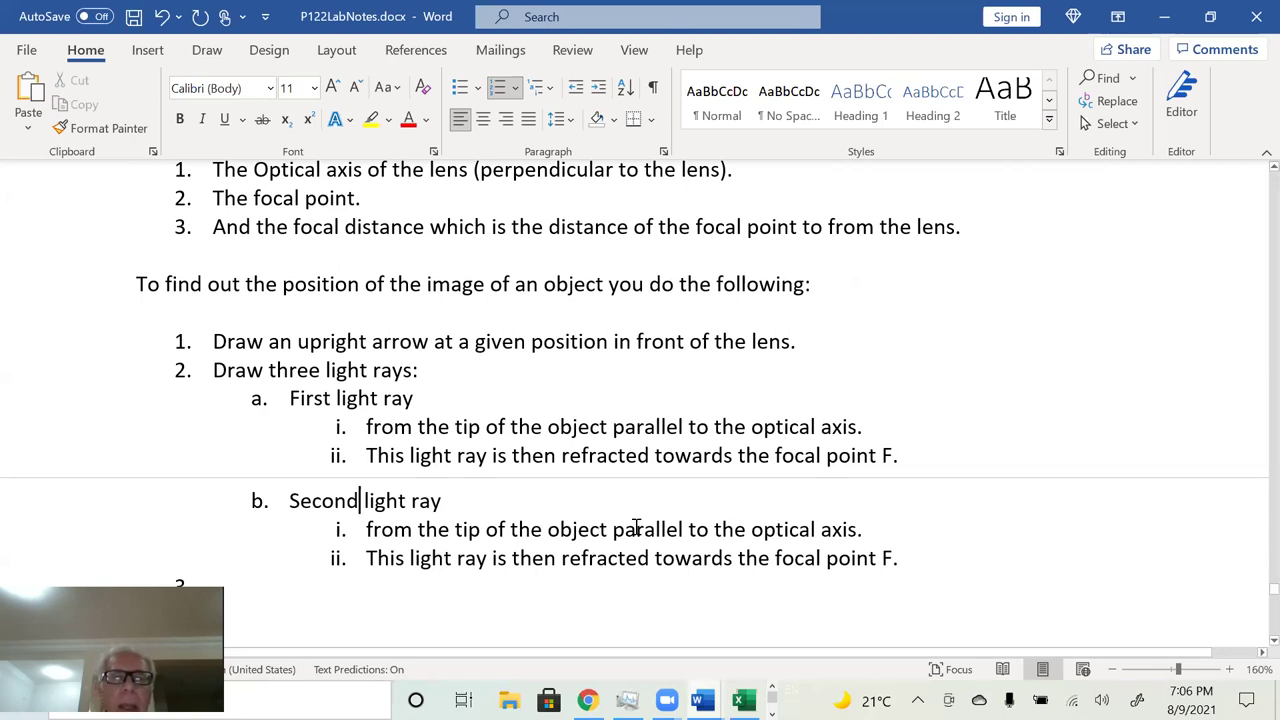
Step: Replace the ending of nested item i under "Second light ray" with "passing through the center of the lens."
left_click_drag(636, 529, 830, 541)
type("pasing")
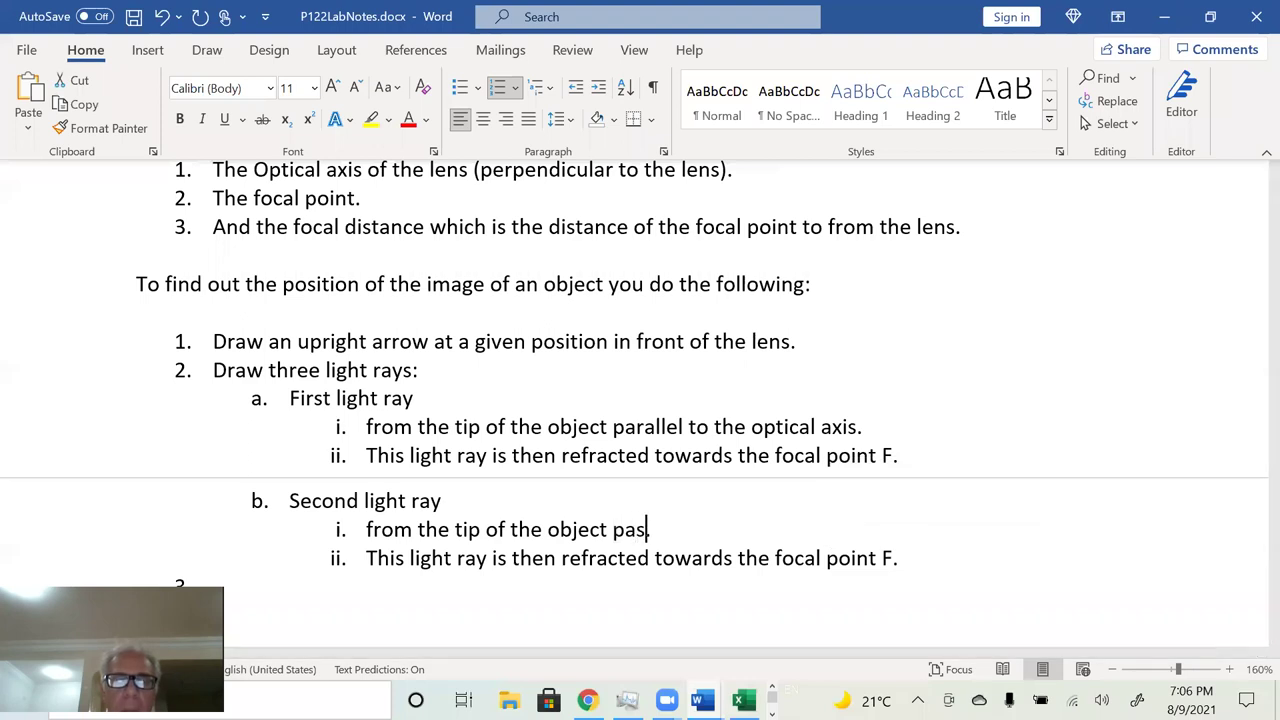
key("BackSpace")
key("BackSpace")
key("BackSpace")
type("sing throu")
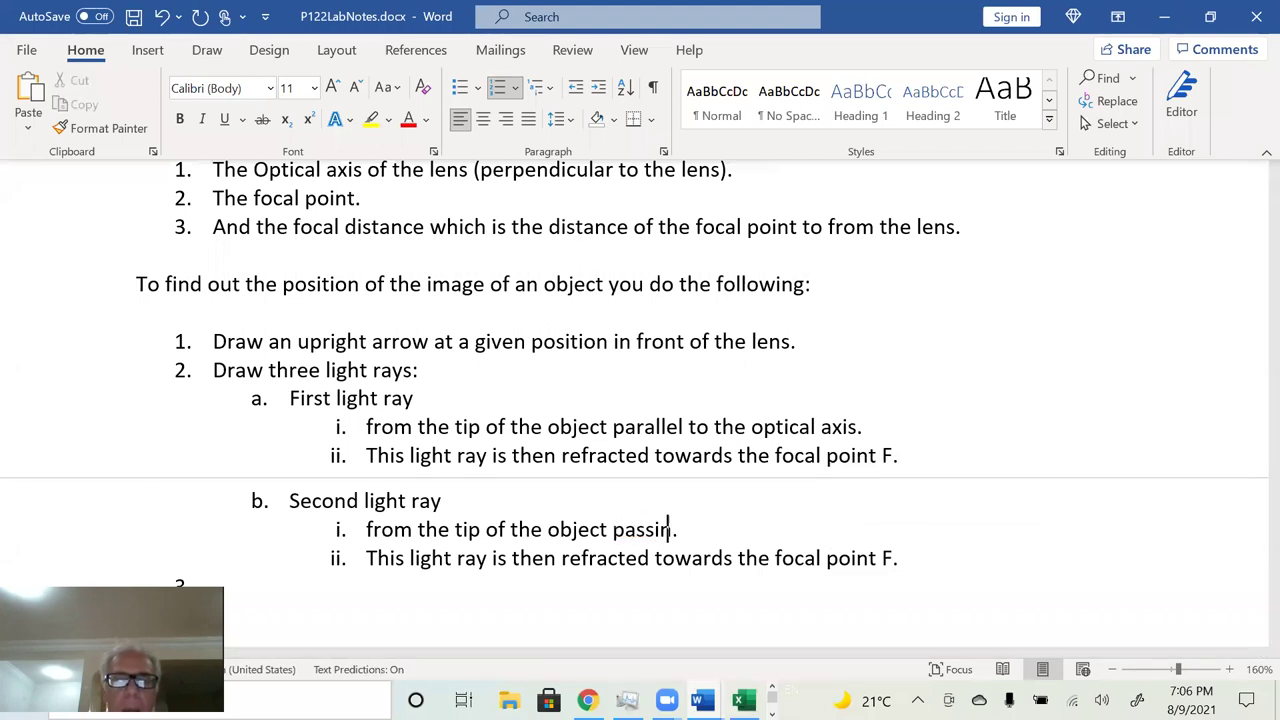
type("gh the center of")
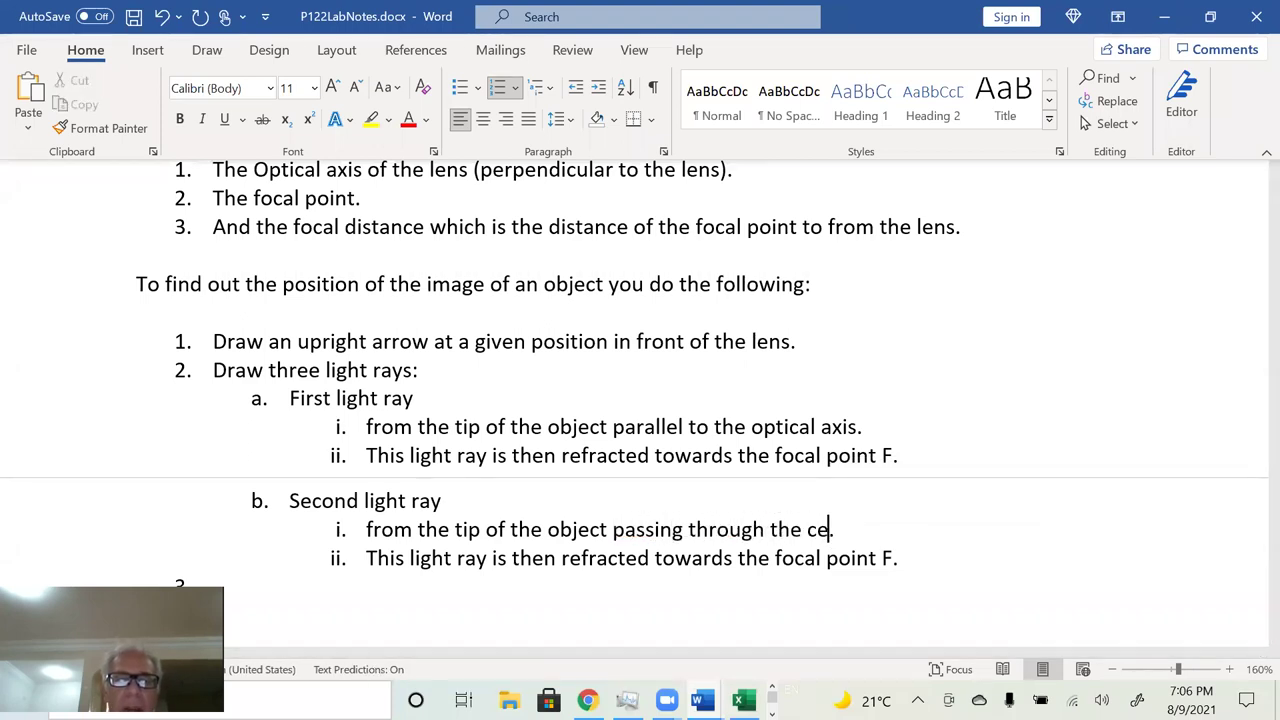
type(" the lens.")
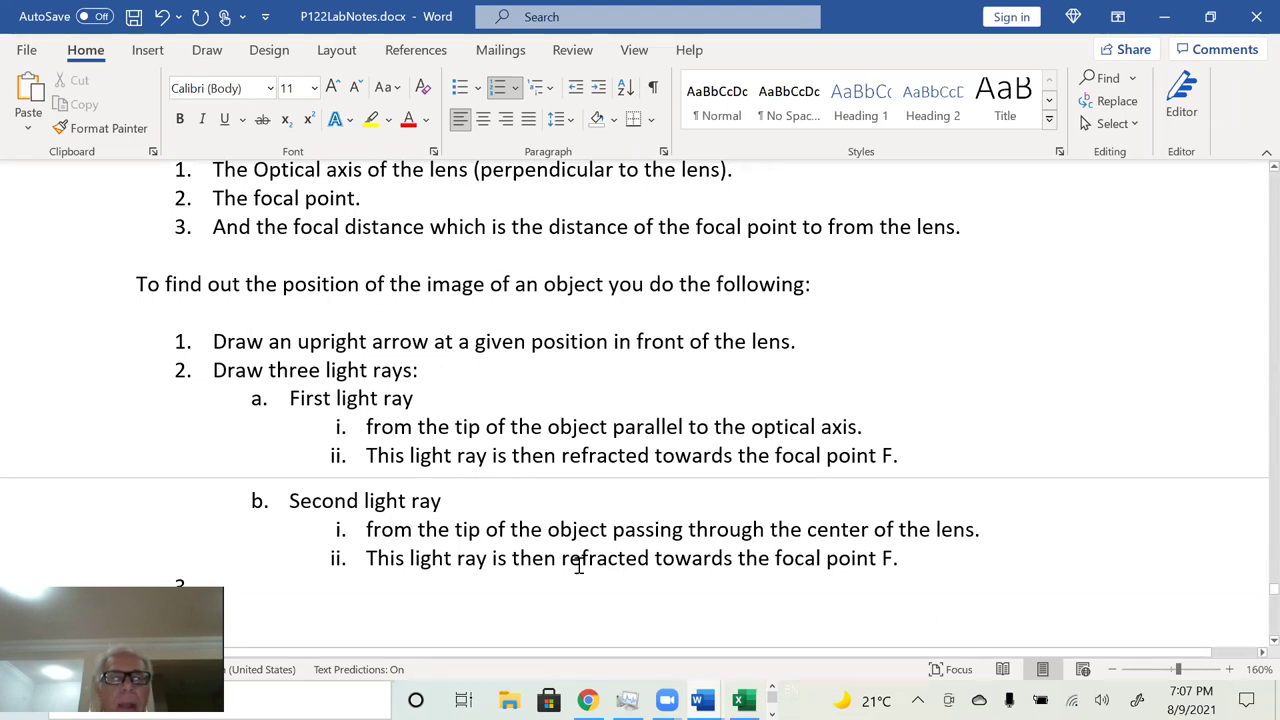
Step: Reword nested item ii under "Second light ray" as "This light ray passes through the lens with no change in direction."
left_click_drag(535, 557, 890, 565)
key("BackSpace")
key("BackSpace")
key("BackSpace")
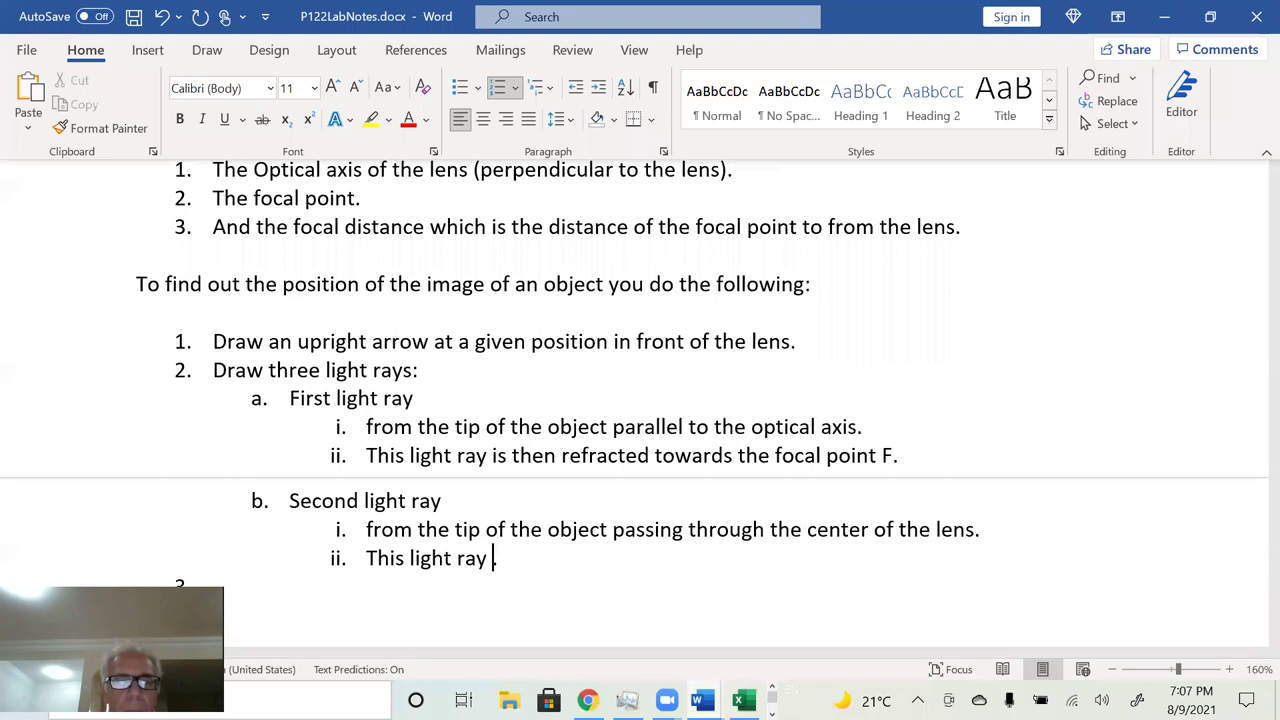
type("passes through th")
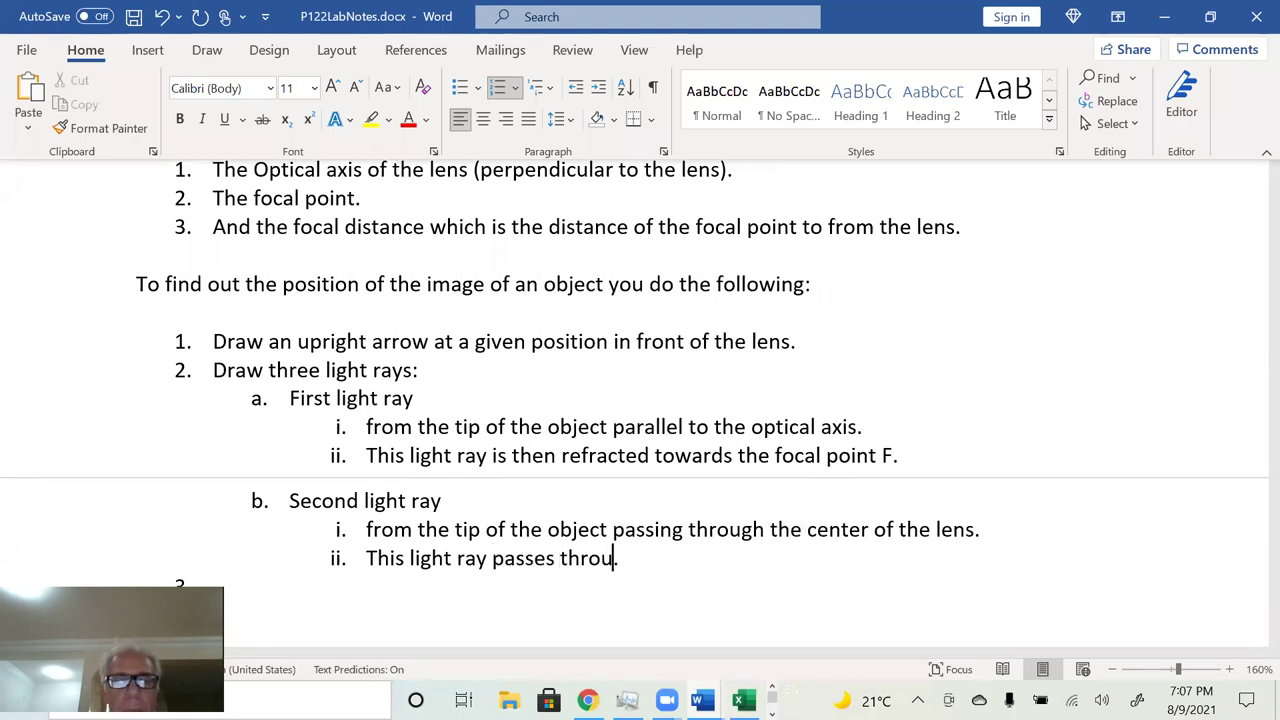
type("e lens wi")
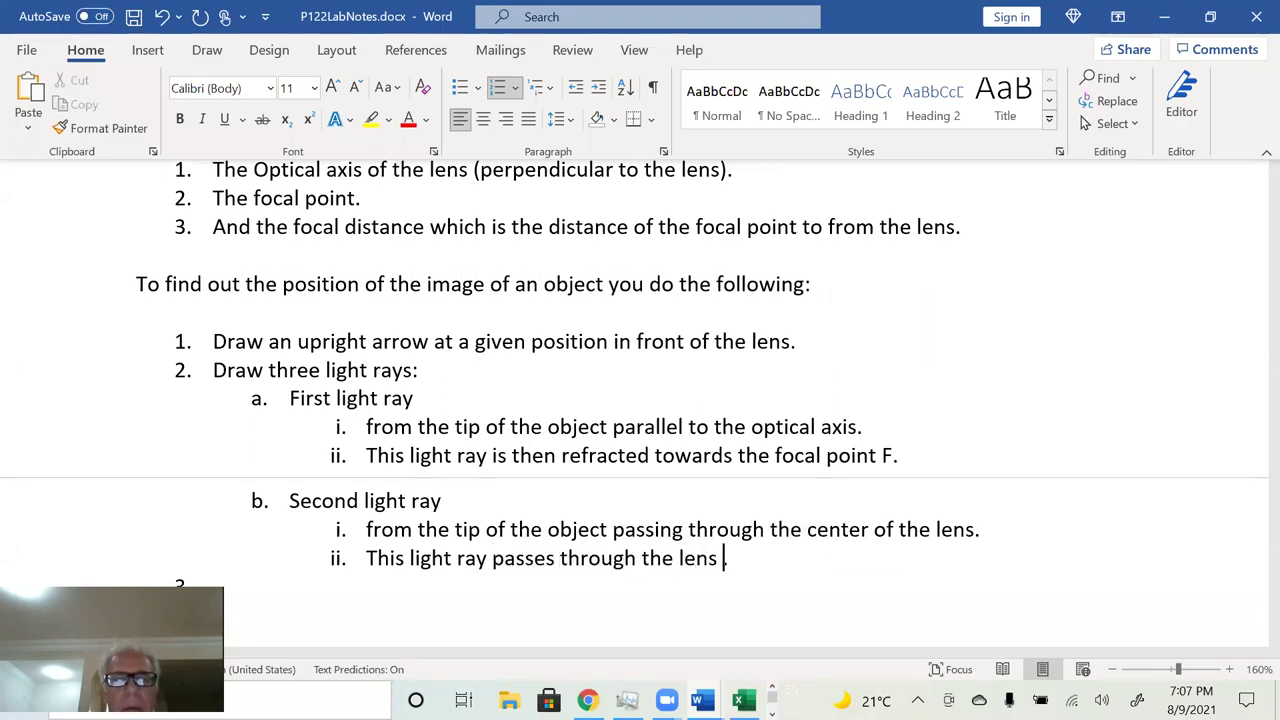
type("th n")
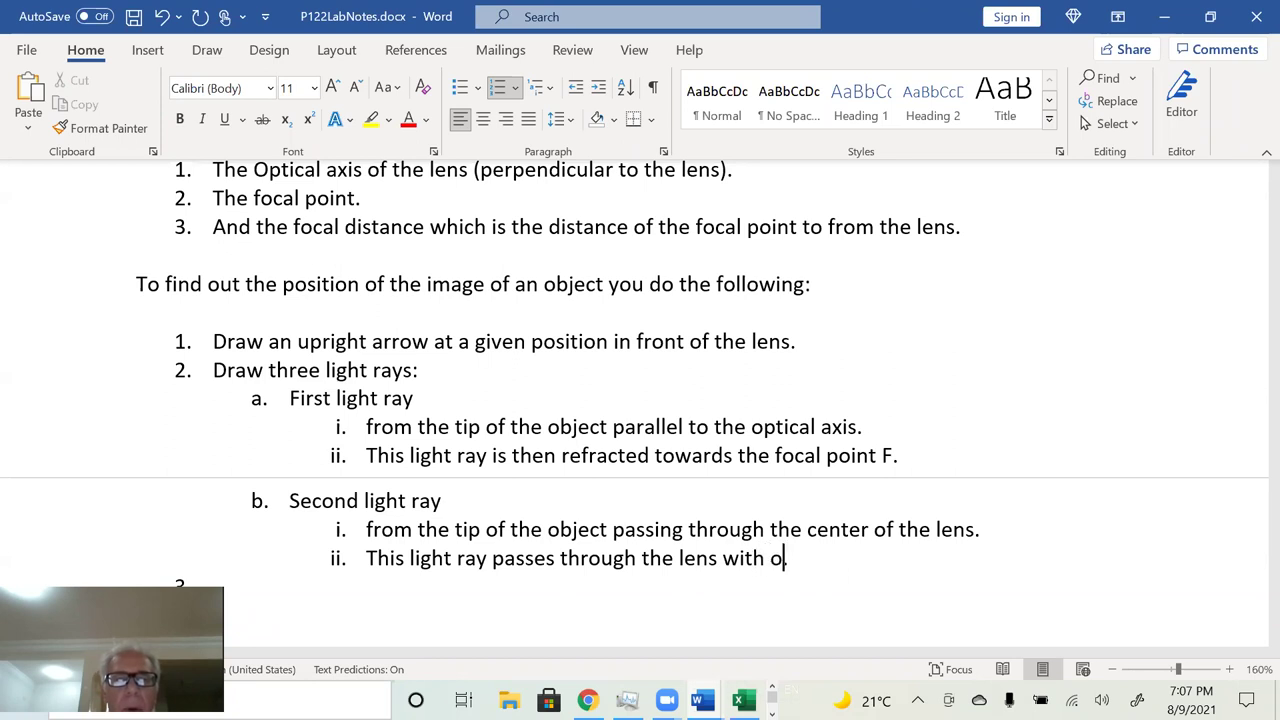
type("o")
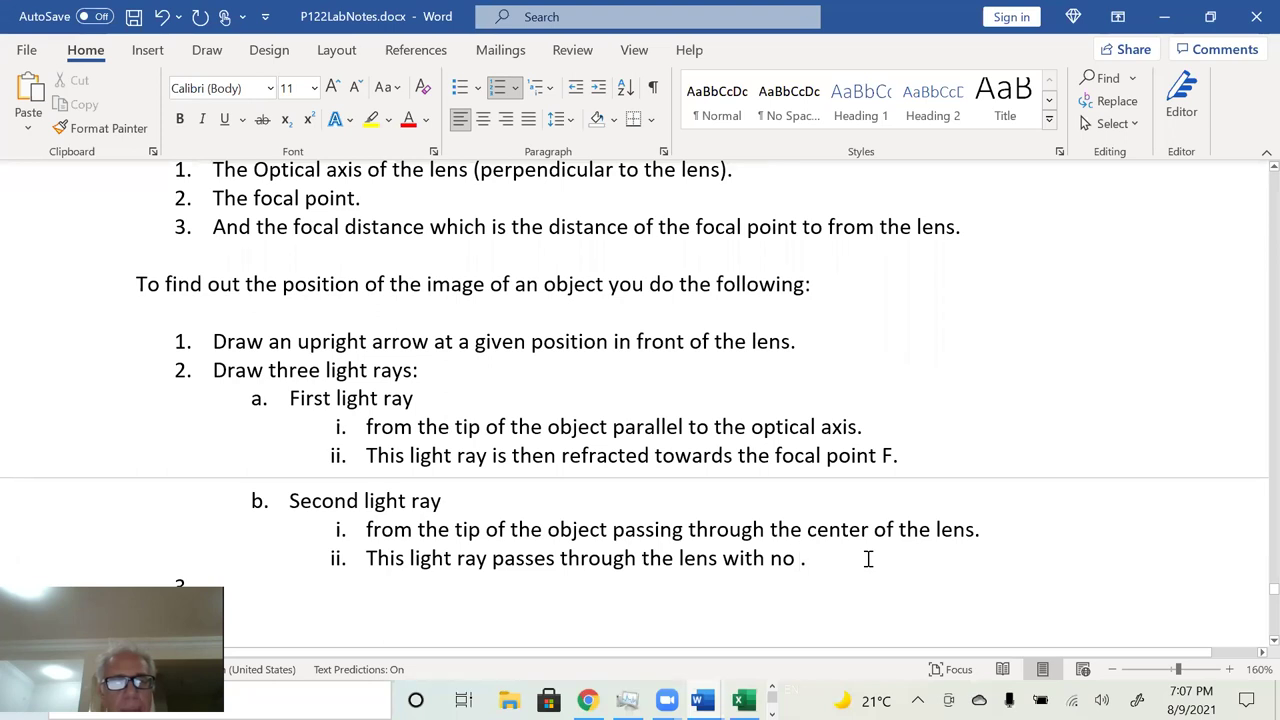
type("change in dire")
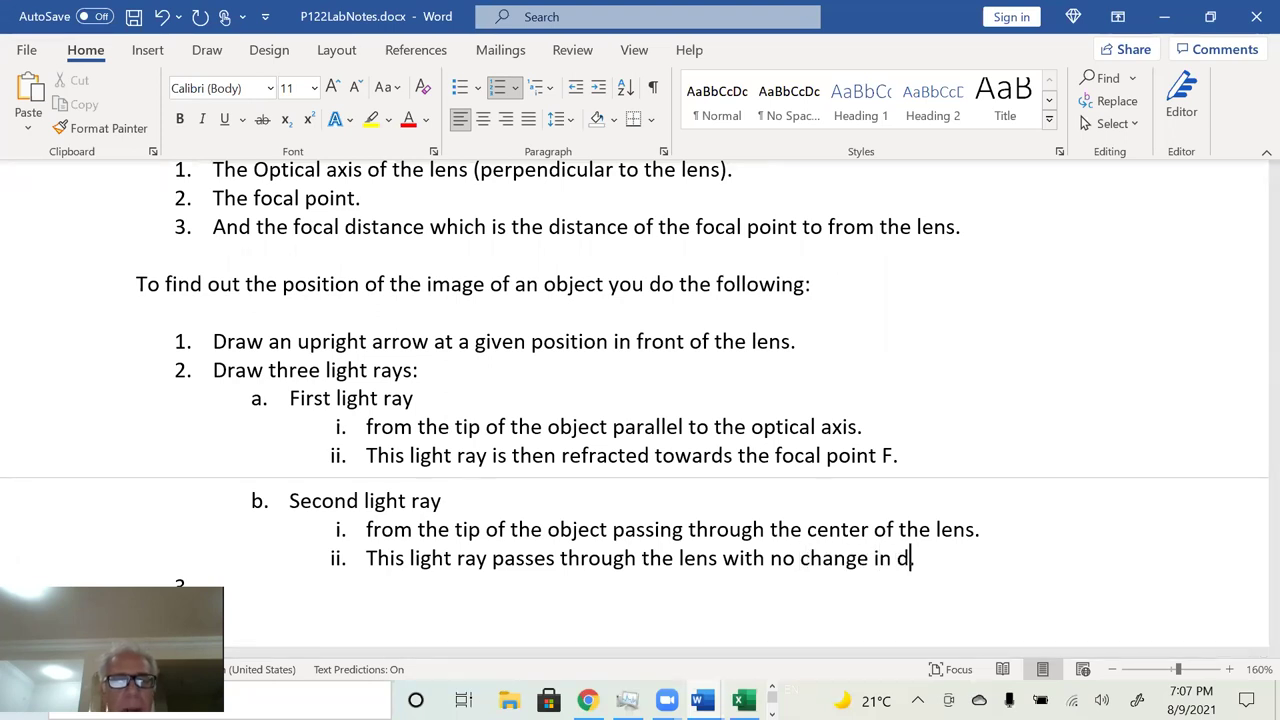
type("ction")
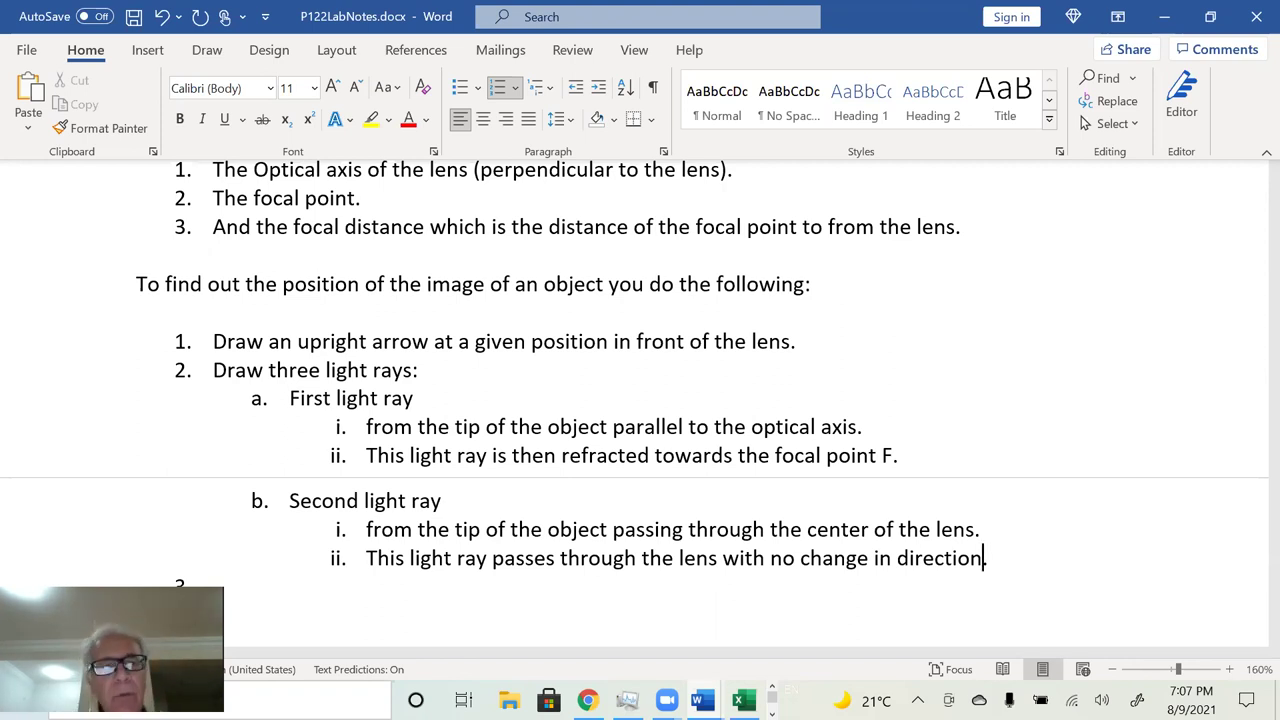
Step: Write item 3 as "These two light rays alone are enough to find the position of the image which corresponds to their intersection" and add empty item 4
left_click(206, 582)
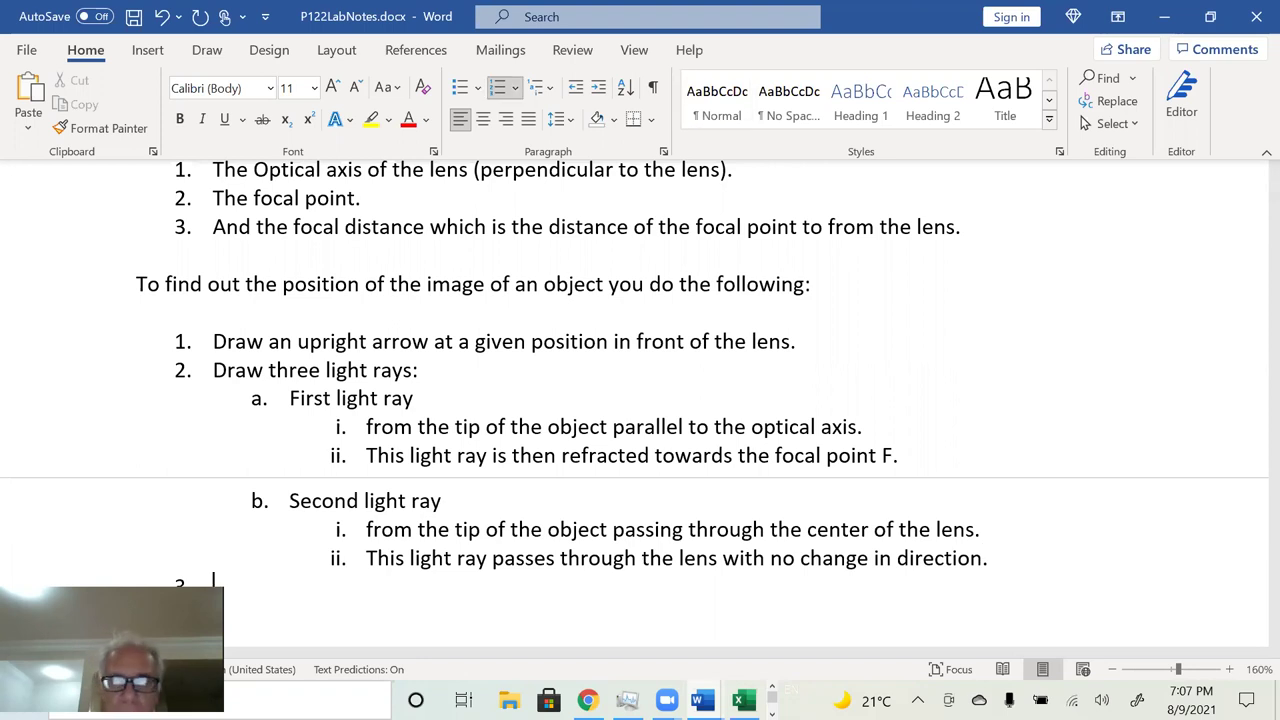
type("There")
key("BackSpace")
key("BackSpace")
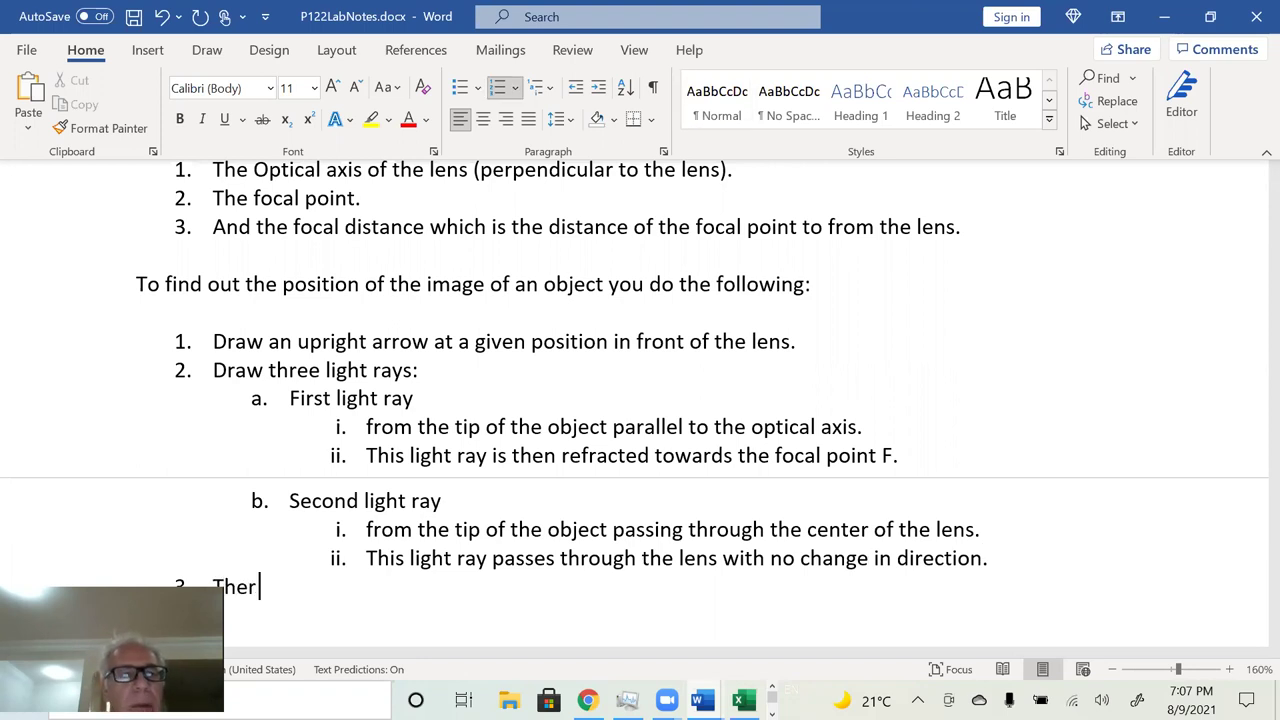
type("se two ligh")
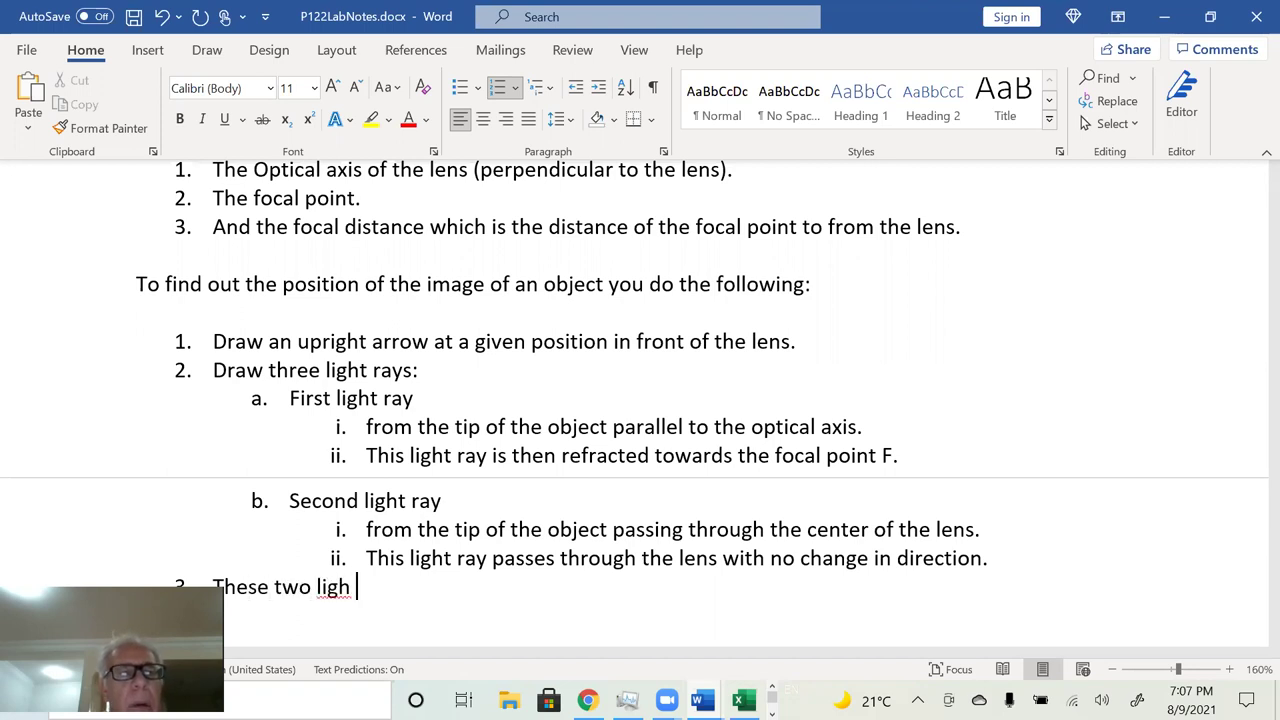
type("t rays alon")
key("BackSpace")
key("BackSpace")
type("lone are e")
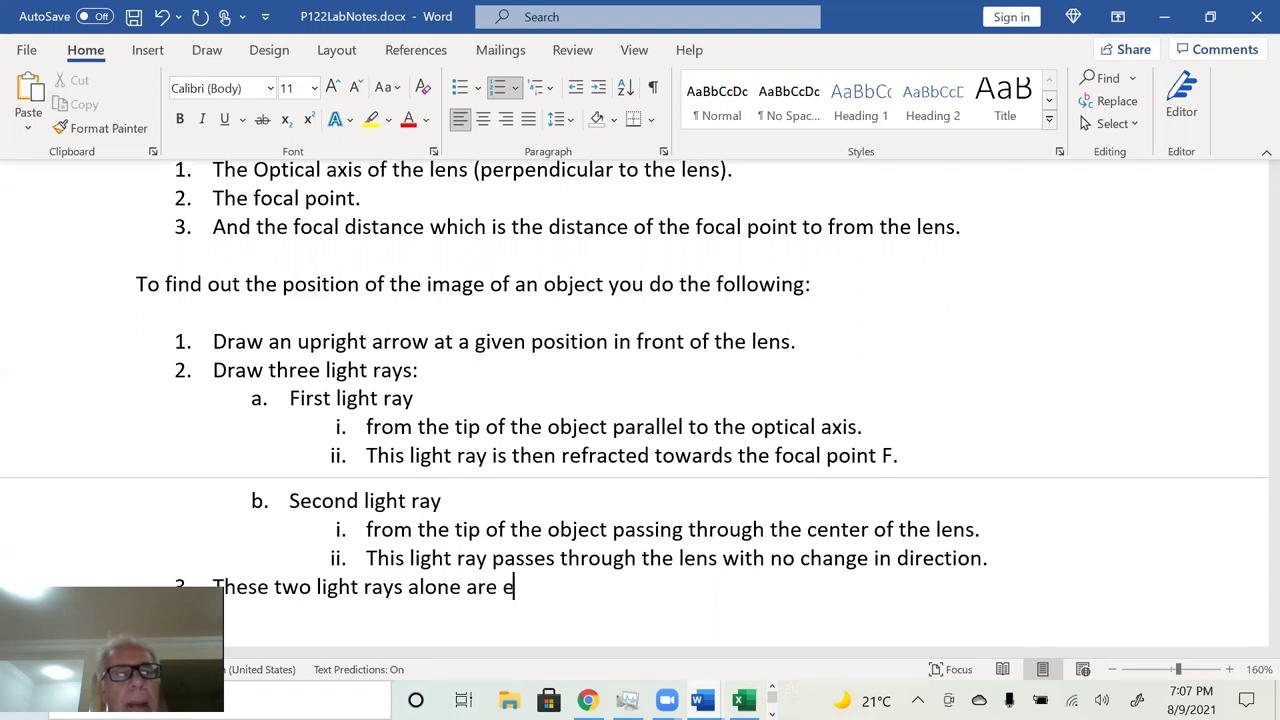
type("ounou")
key("BackSpace")
key("BackSpace")
type("ough to ")
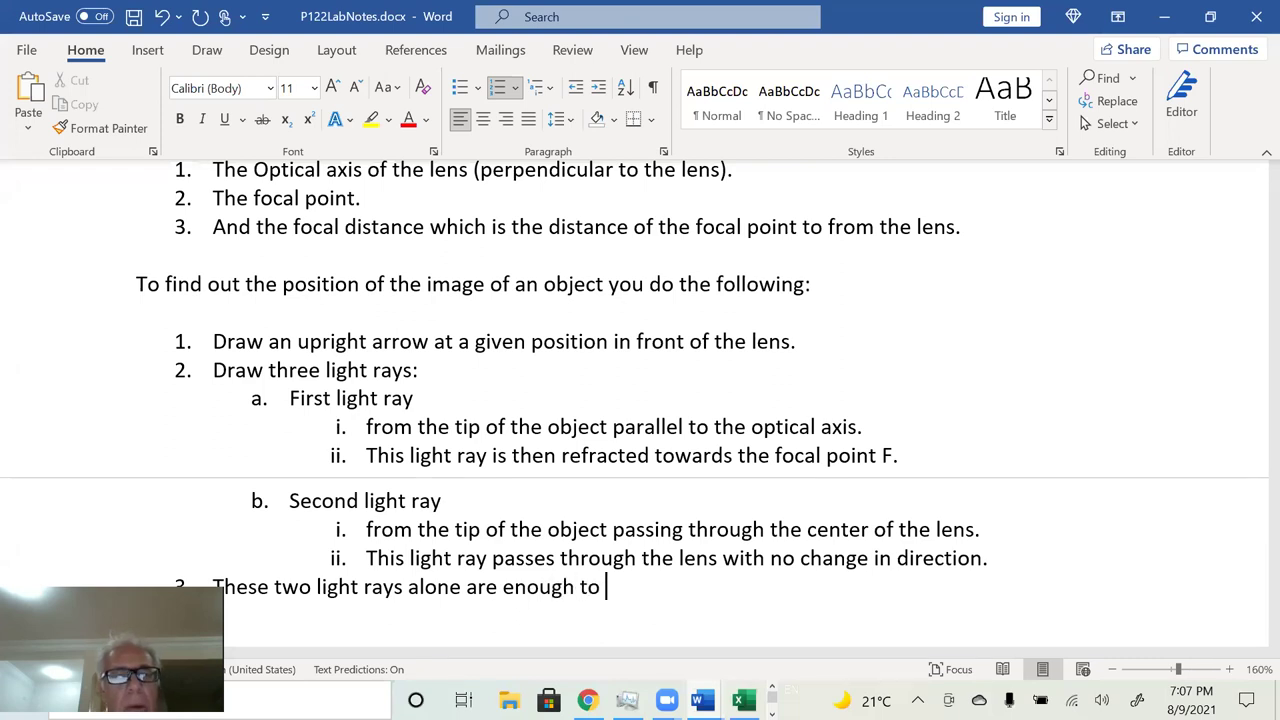
type("find the pos")
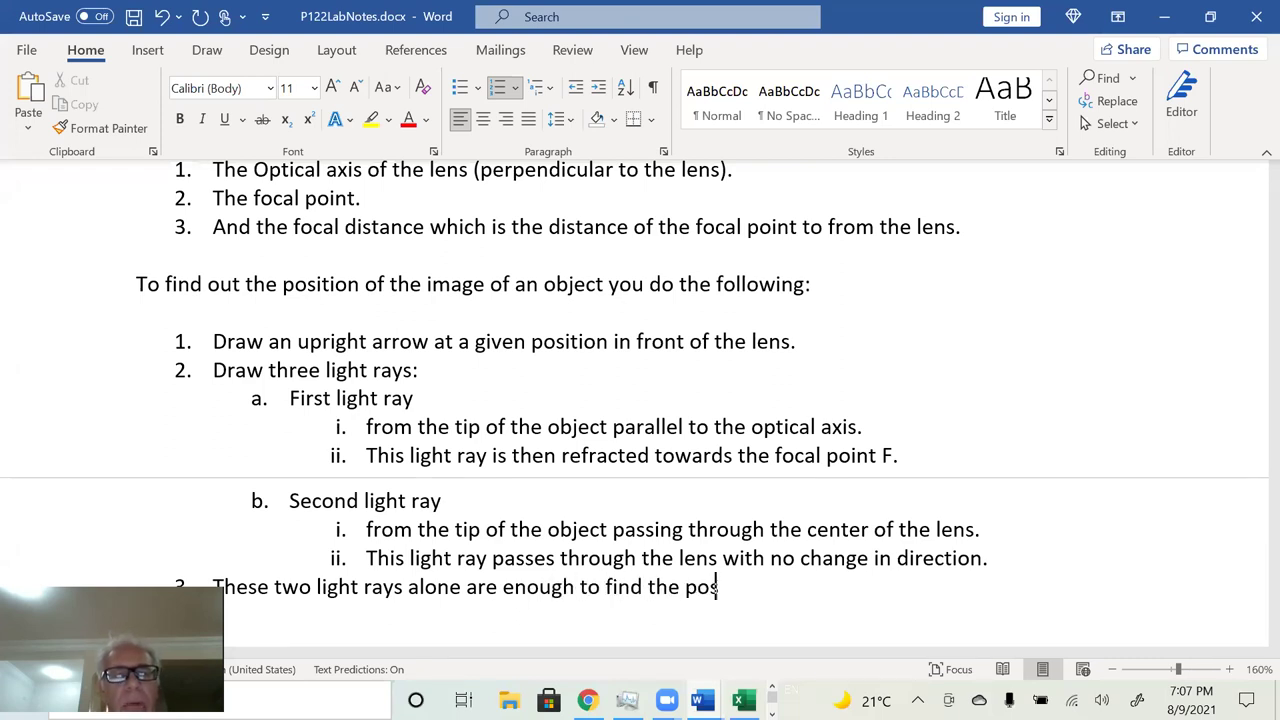
type("ition of the ima")
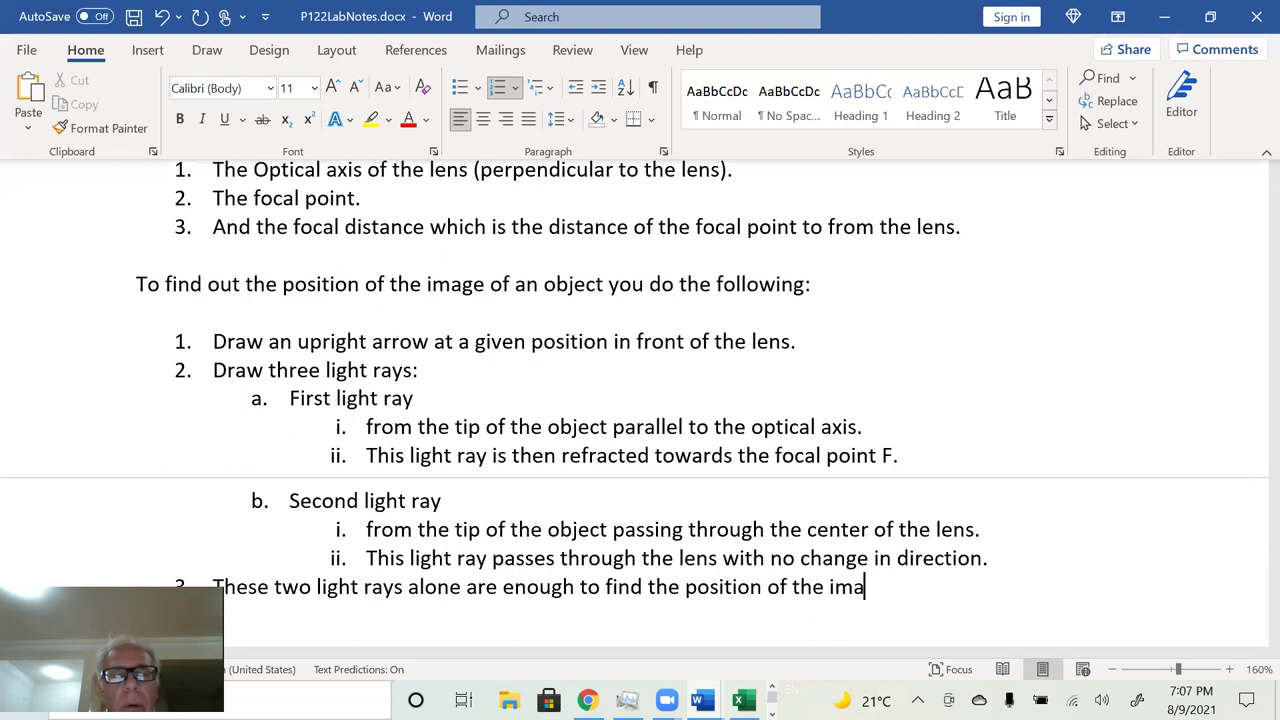
type("ge which co")
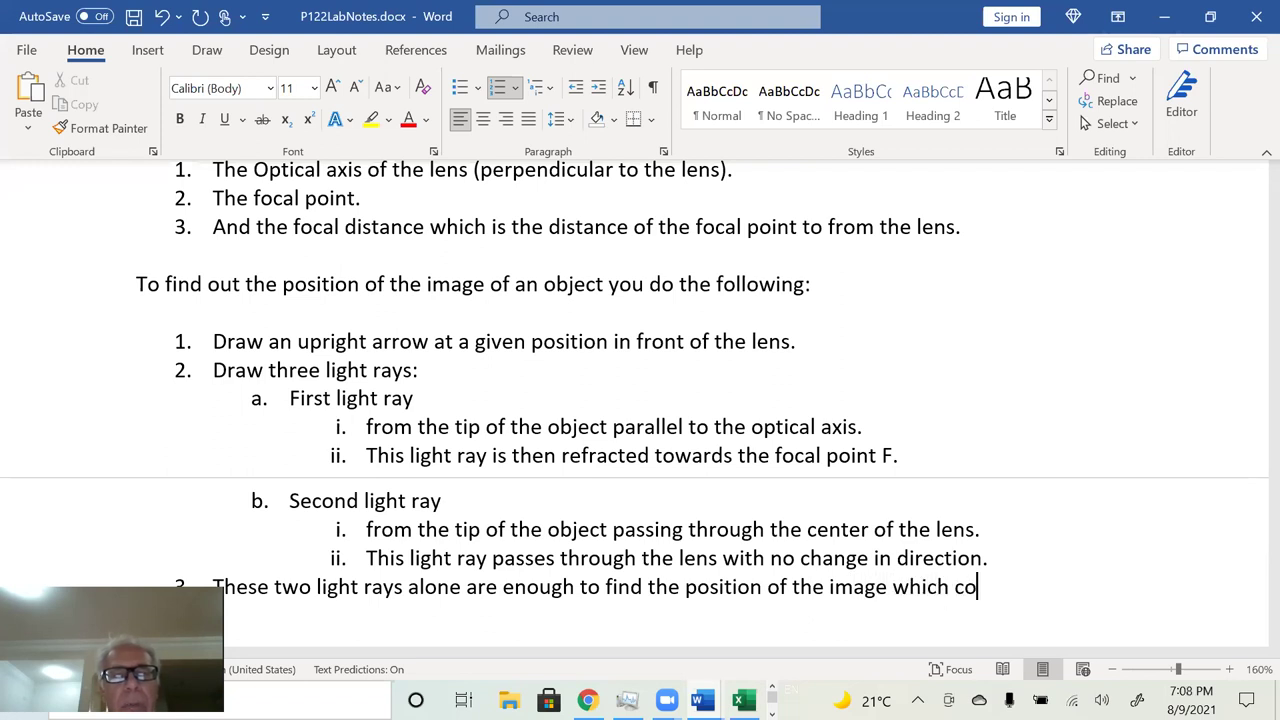
type("rrespo")
key("BackSpace")
key("BackSpace")
type("sp")
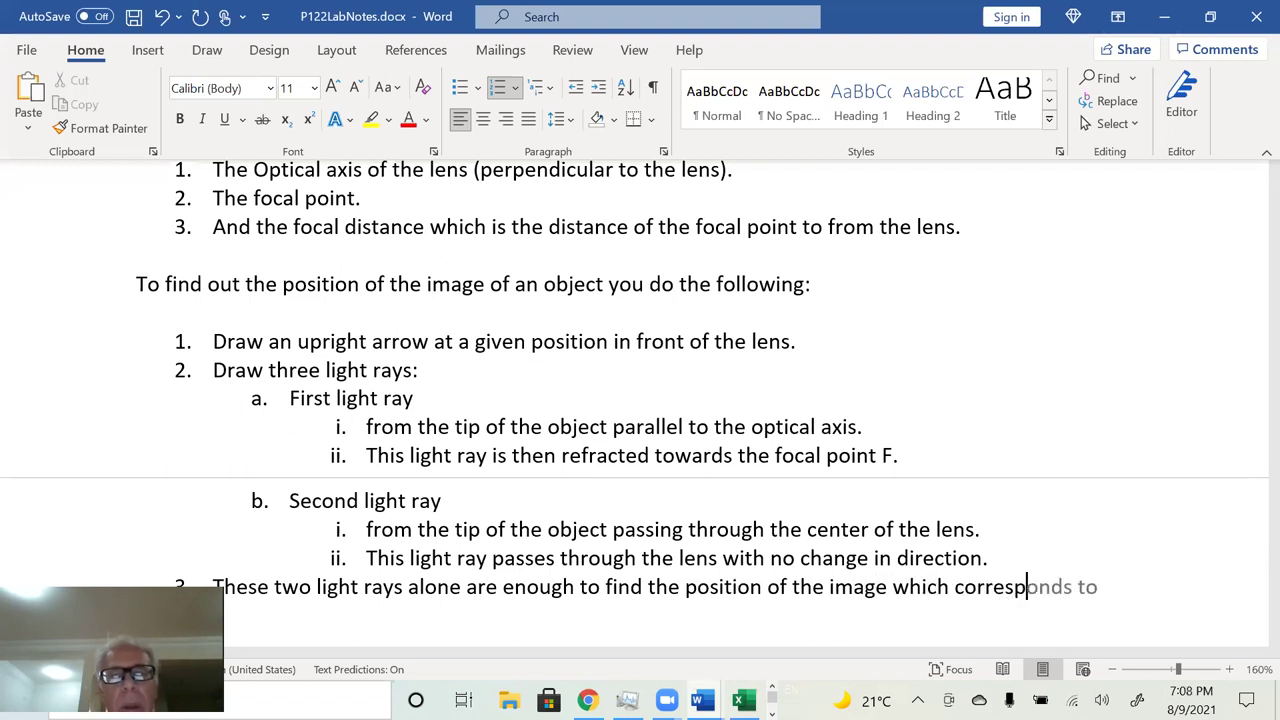
type("onds to ")
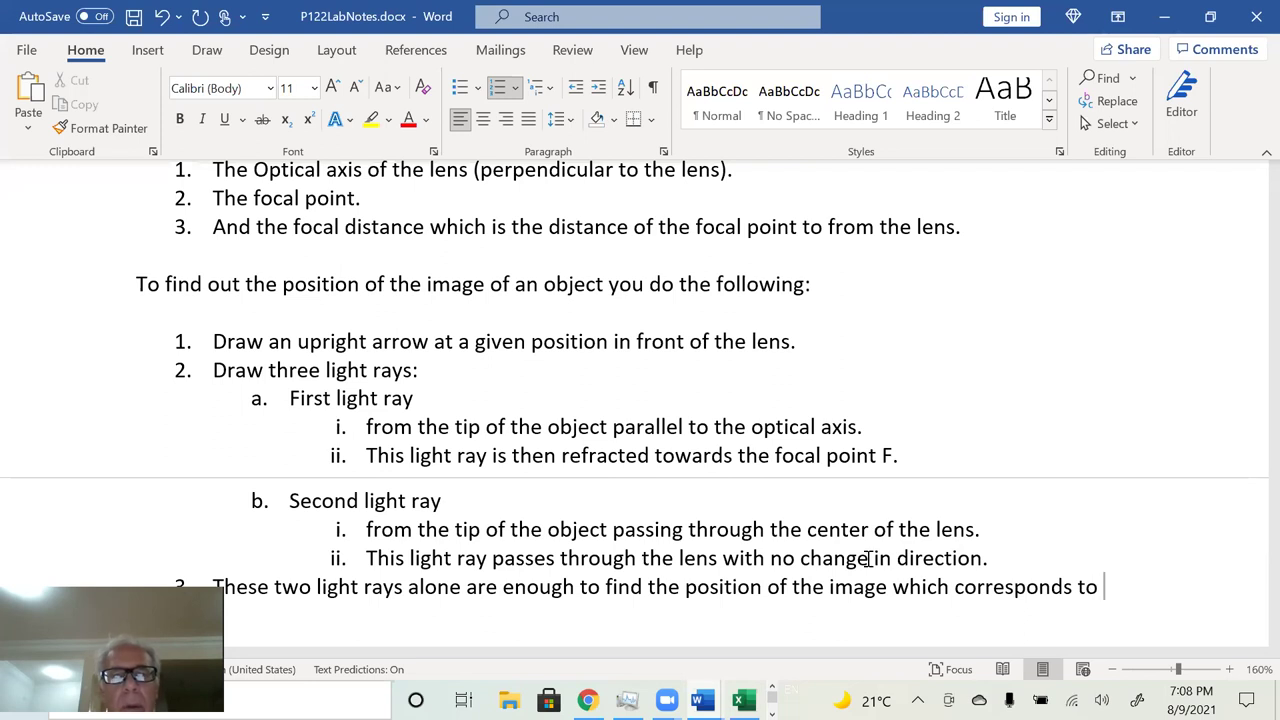
type("their intersection")
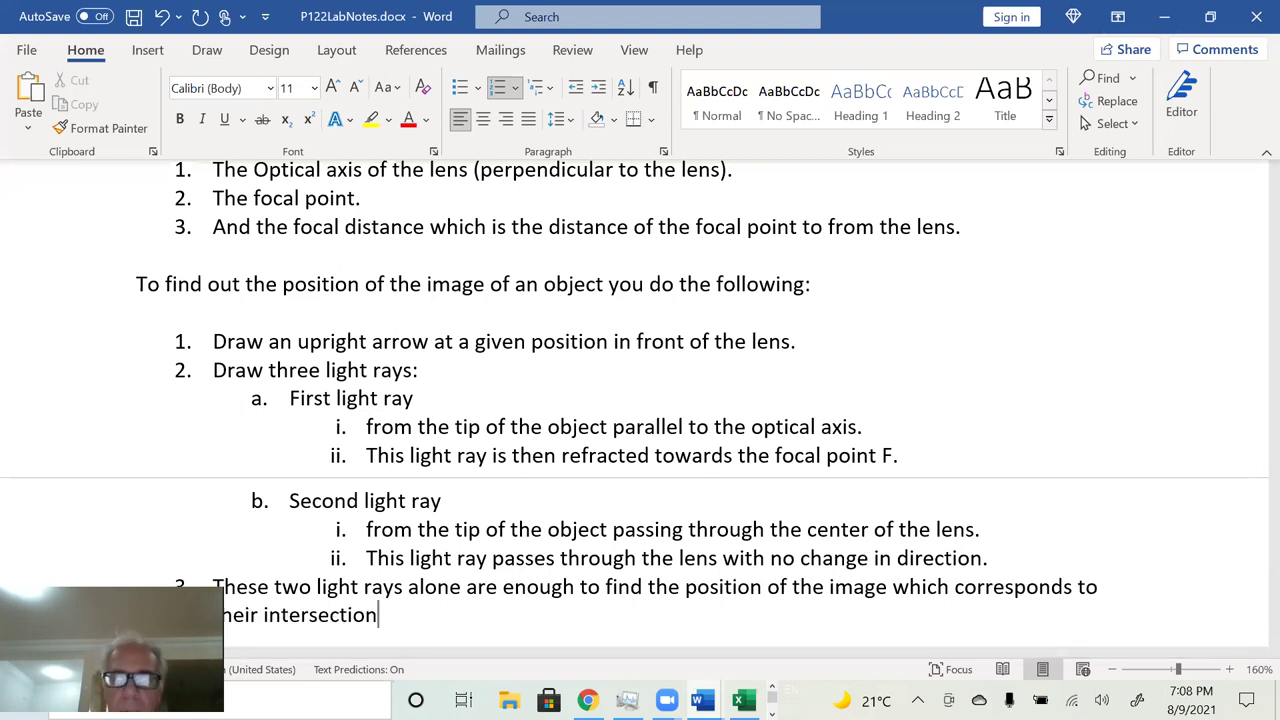
key("Return")
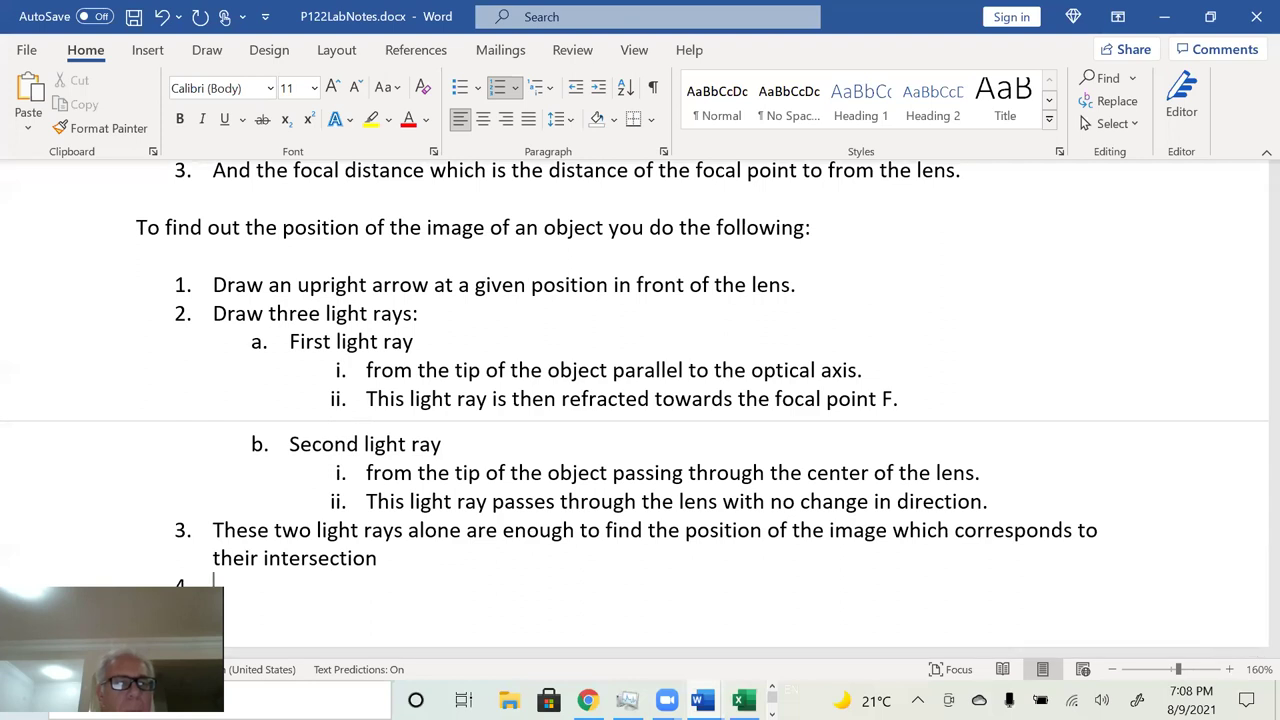
Step: Insert a new sub-item c, "Third light ray.", after the nested items of "Second light ray"
key("Left")
key("Left")
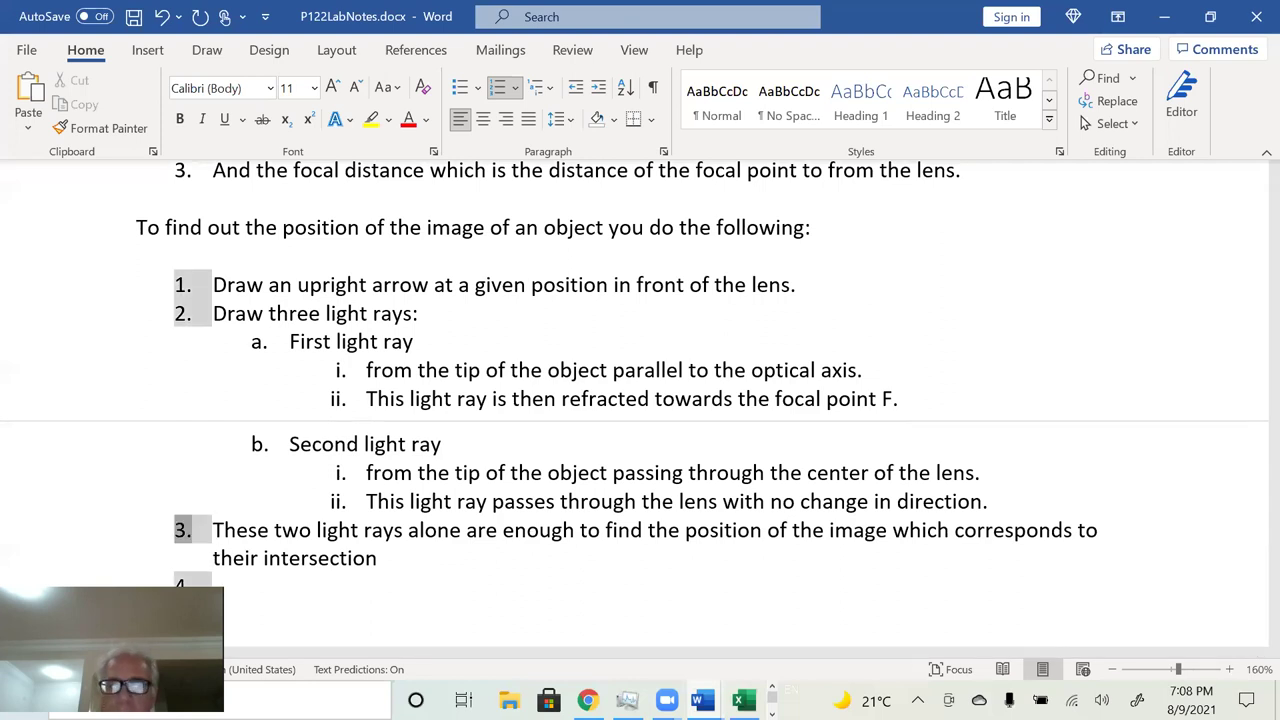
key("Return")
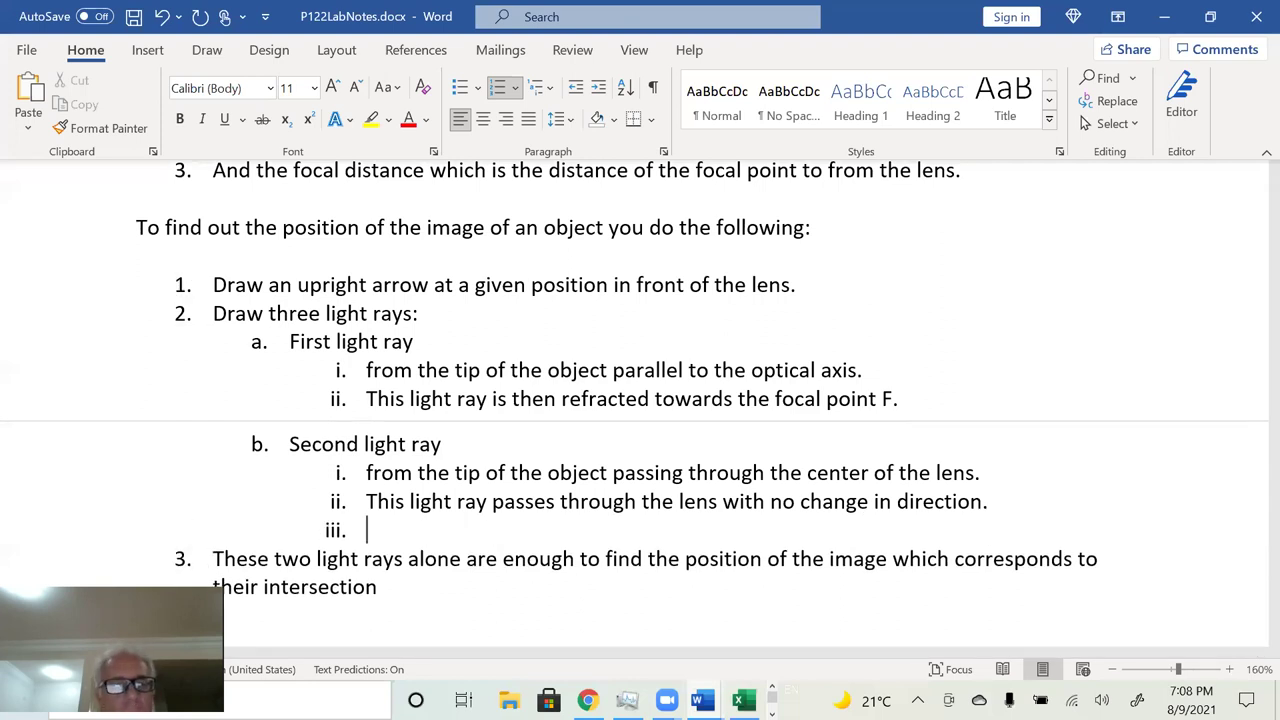
key("shift+Tab")
type("Third light ray")
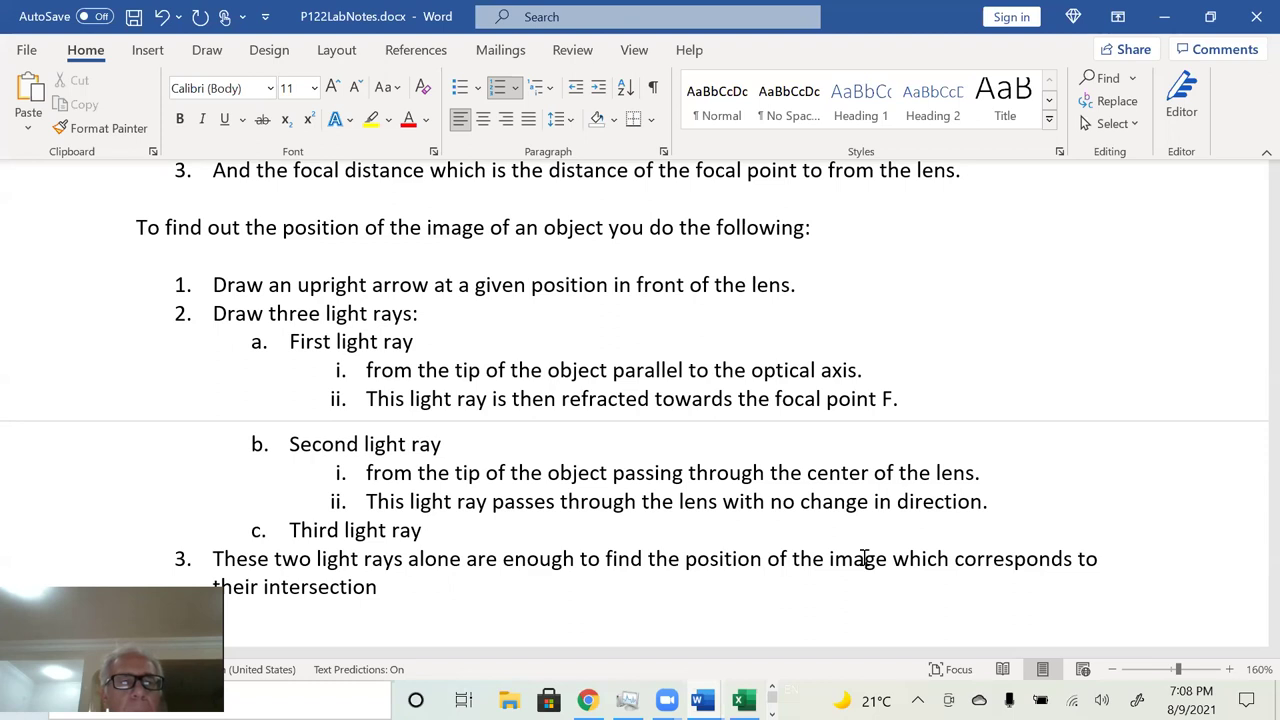
type(".")
Step: Add nested item i under "Third light ray": "From the tip of the object passing through the F’ focal point (in front of the lens)"
key("Return")
key("Tab")
type("From the ti")
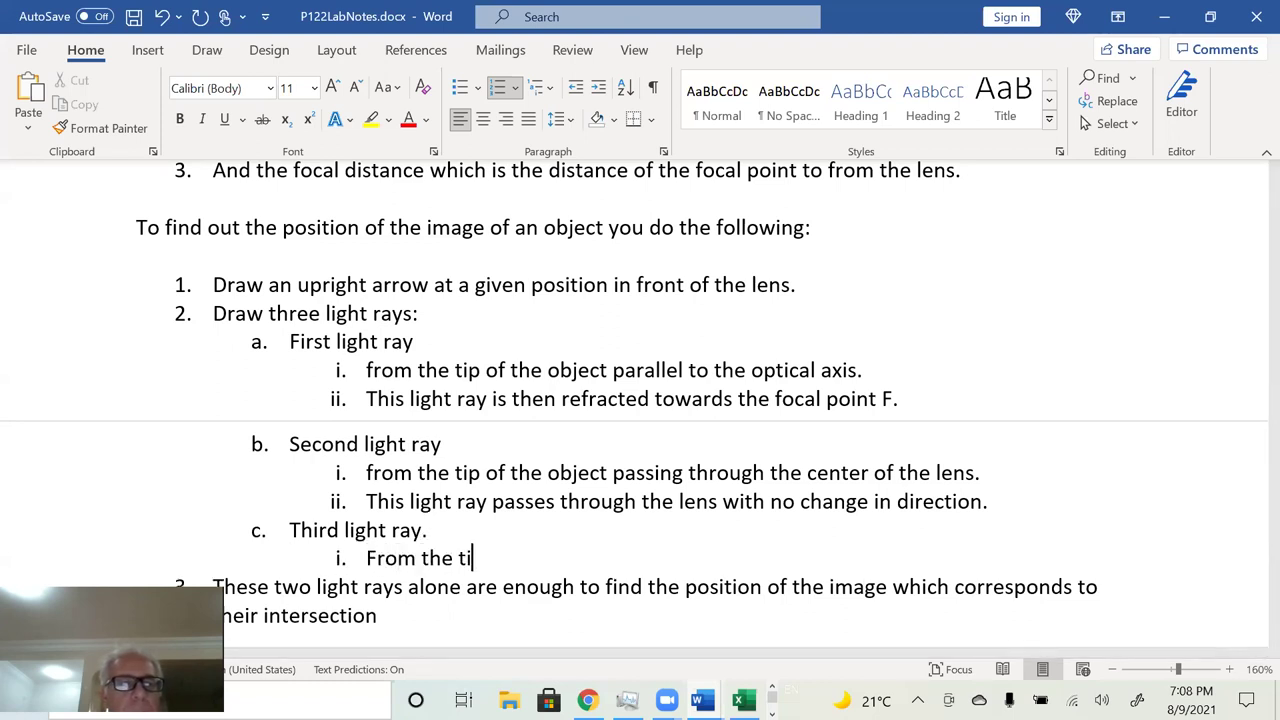
type("p of the ")
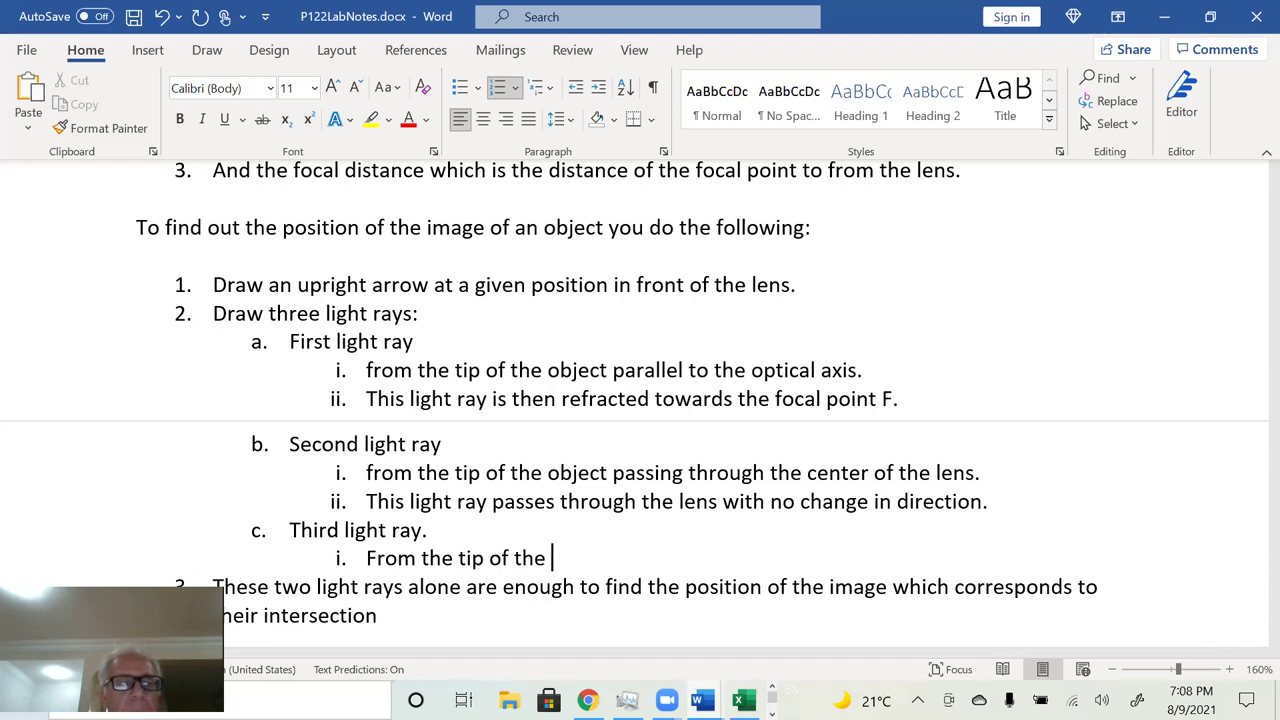
type("obje")
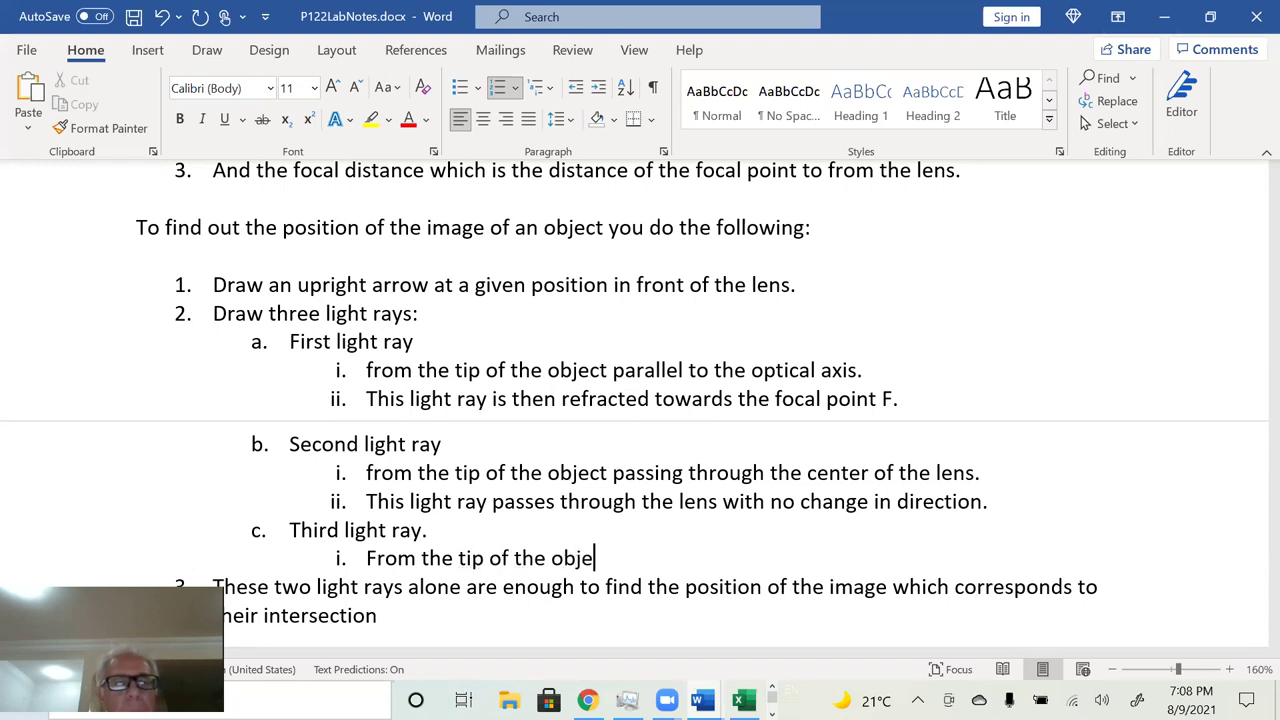
type("ct passing para")
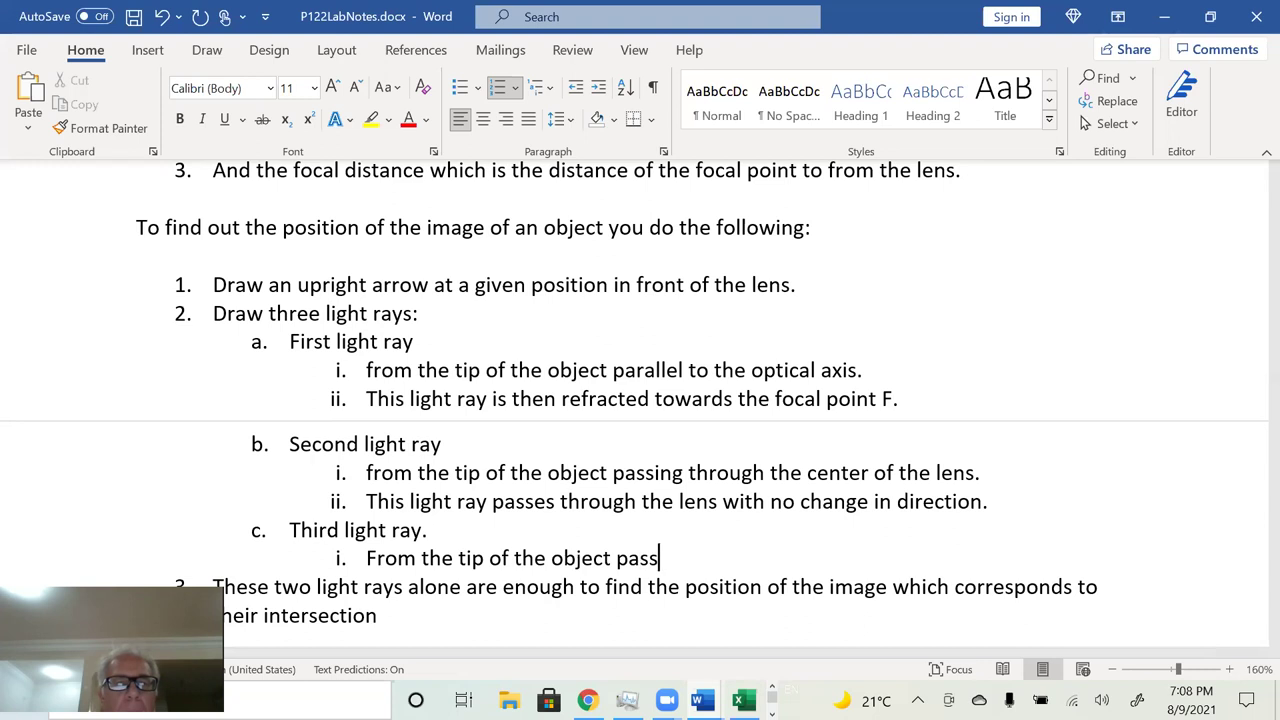
key("BackSpace")
key("BackSpace")
key("BackSpace")
key("BackSpace")
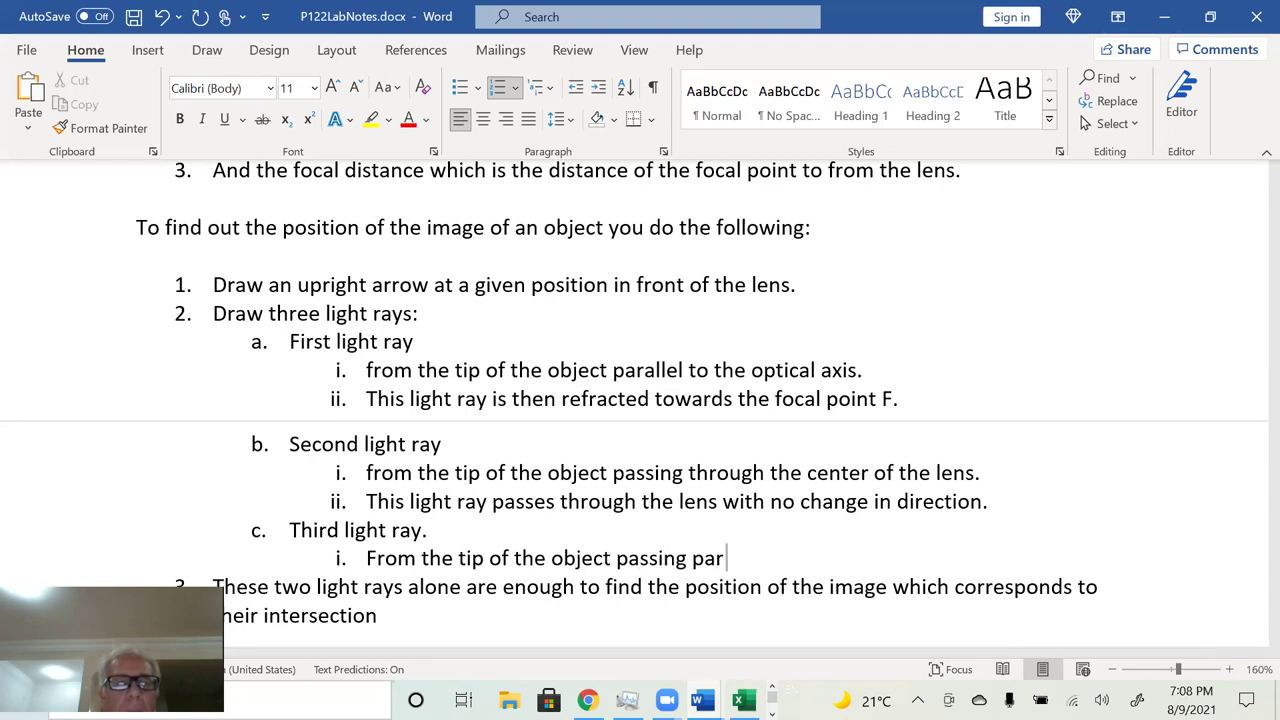
type("through the")
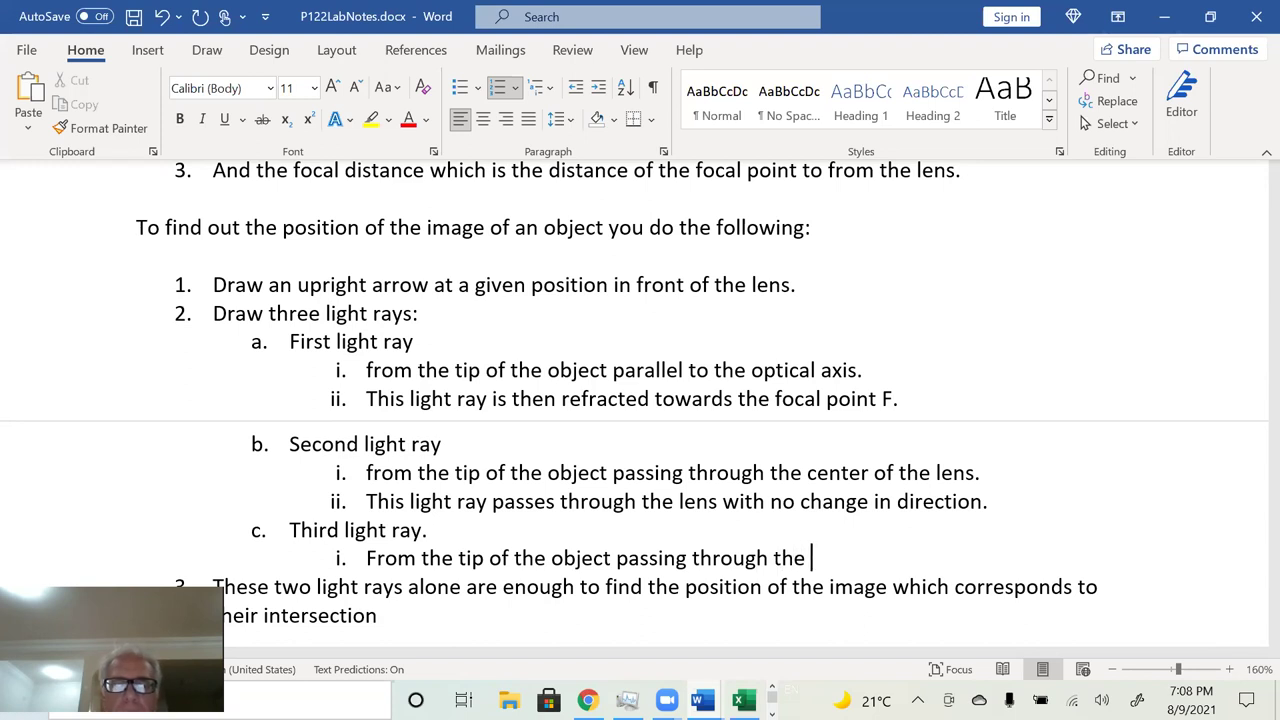
type(" F'")
type(" focal")
type(" point (in")
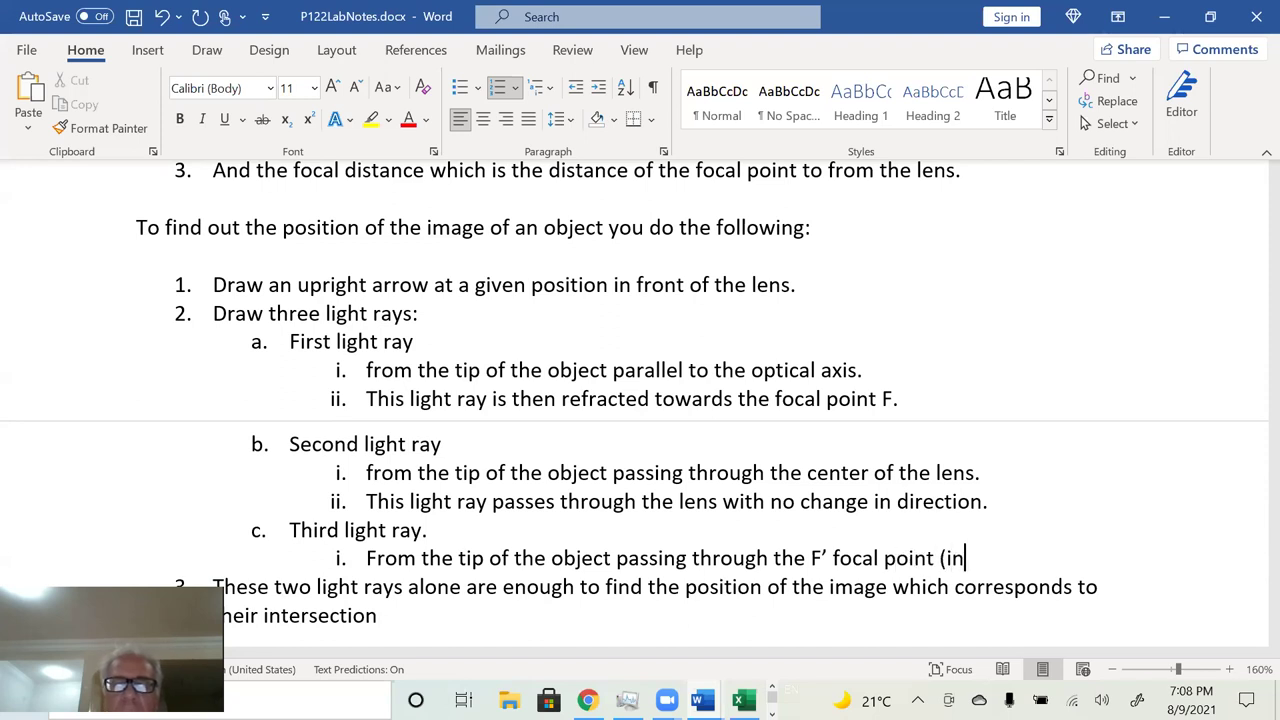
type(" front of the lens)")
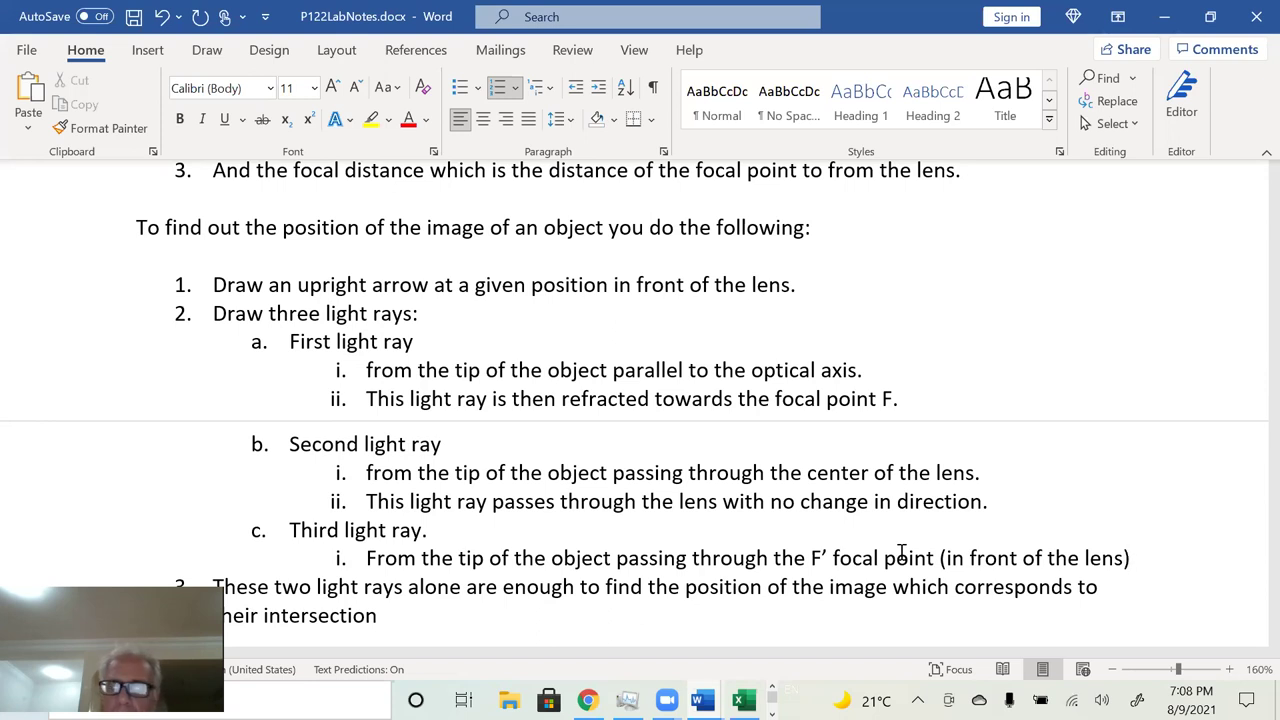
Step: Add nested item ii under "Third light ray": "Upon reaching the lens the light ray propagates parallel to the optical axis."
key("Return")
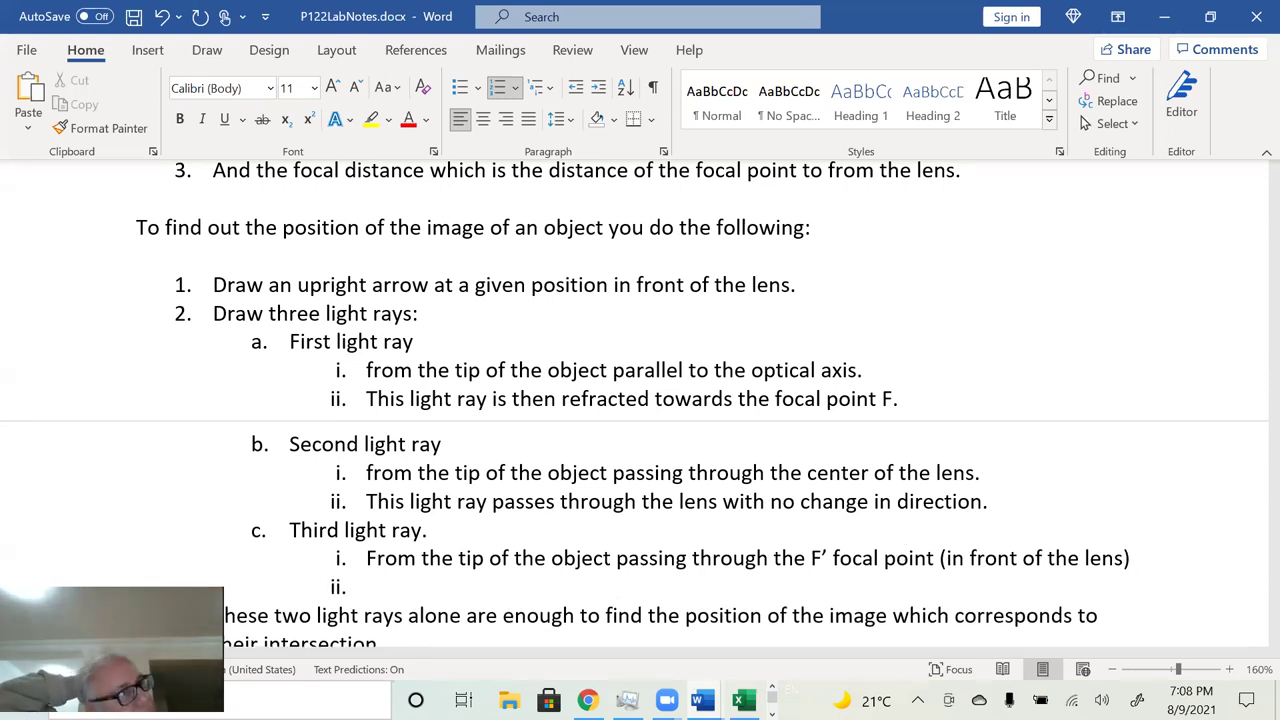
type("Pon")
key("BackSpace")
key("BackSpace")
key("BackSpace")
type("Upon rea")
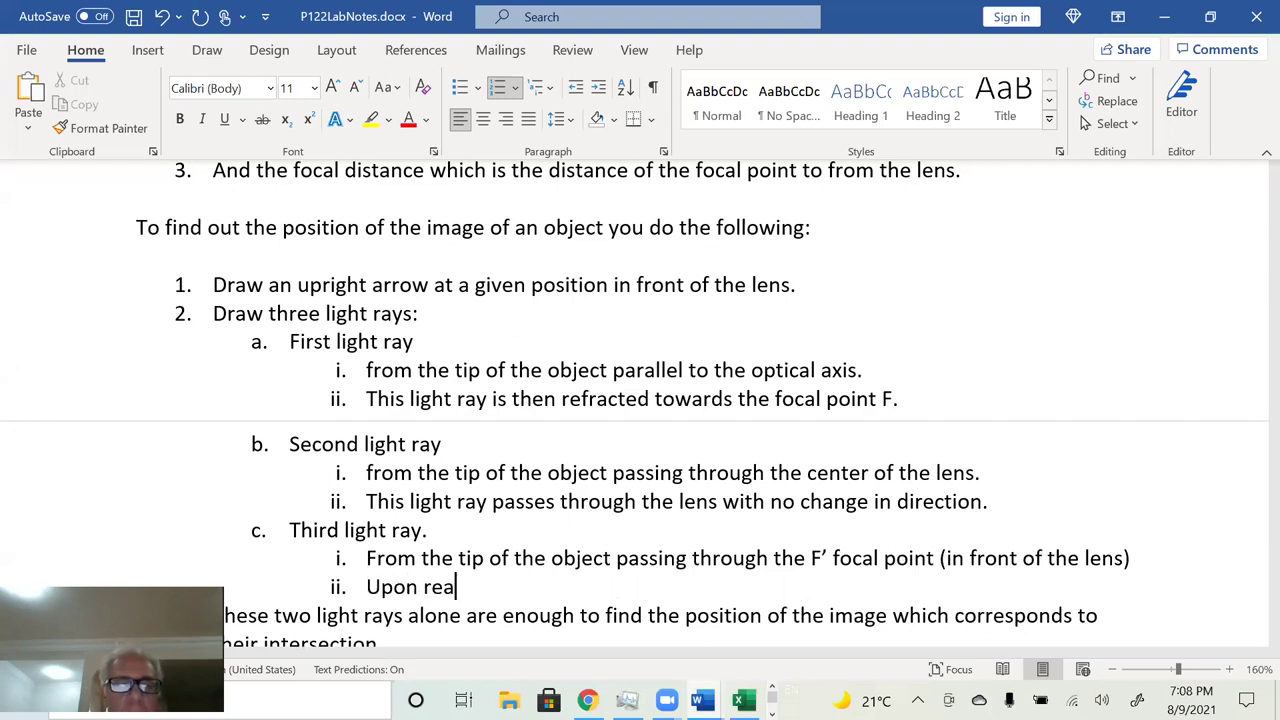
type("ching the lens")
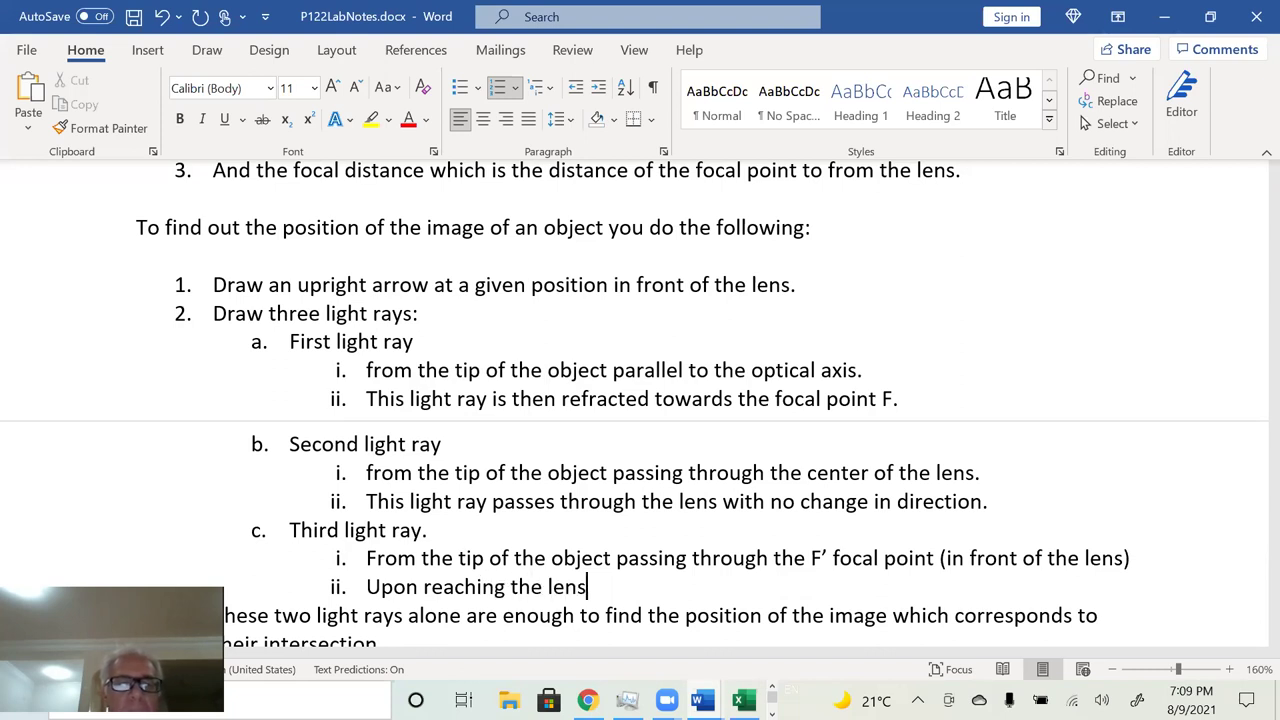
type(" the ligh")
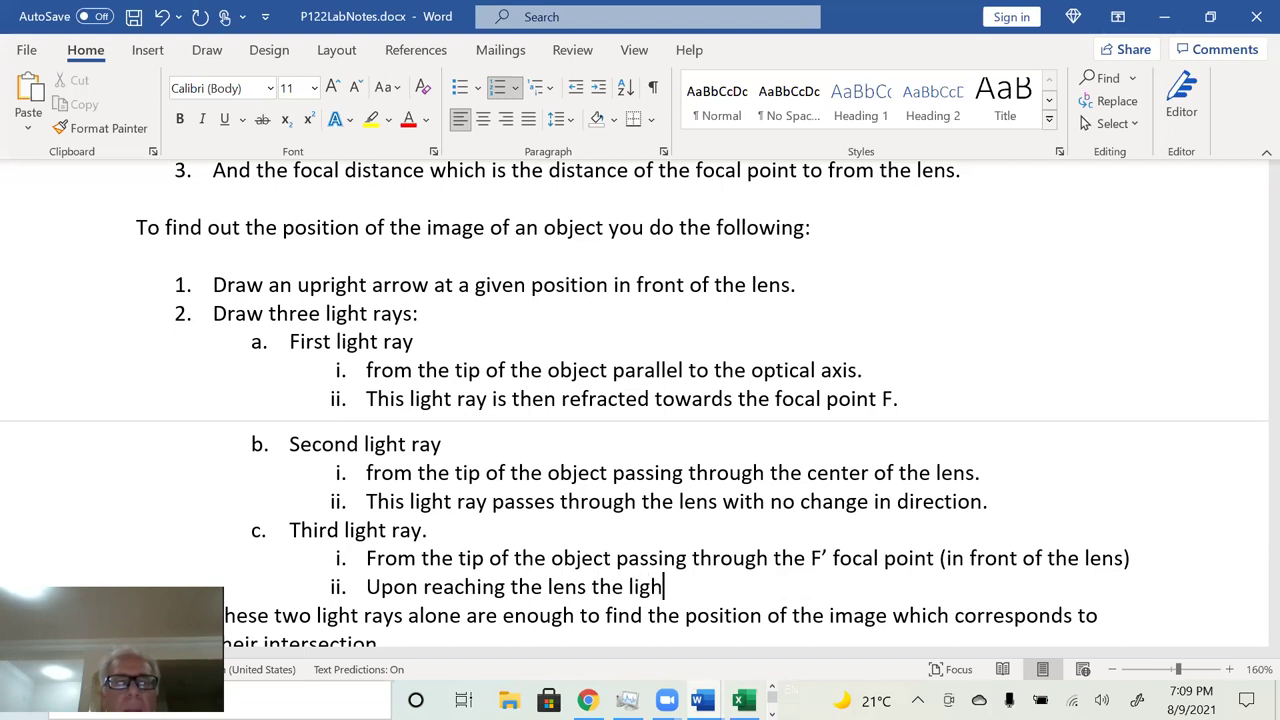
type("t ray propagate pa")
key("BackSpace")
key("BackSpace")
key("BackSpace")
type("s parallel to the ")
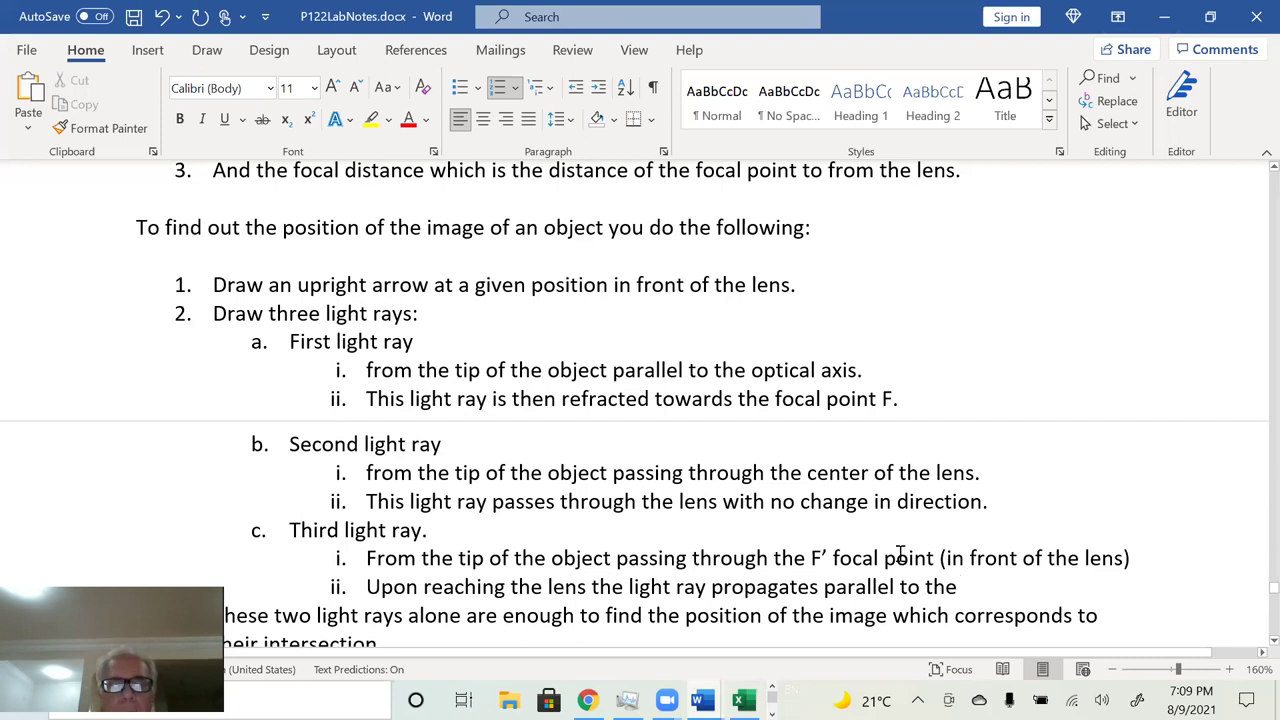
type("optical ")
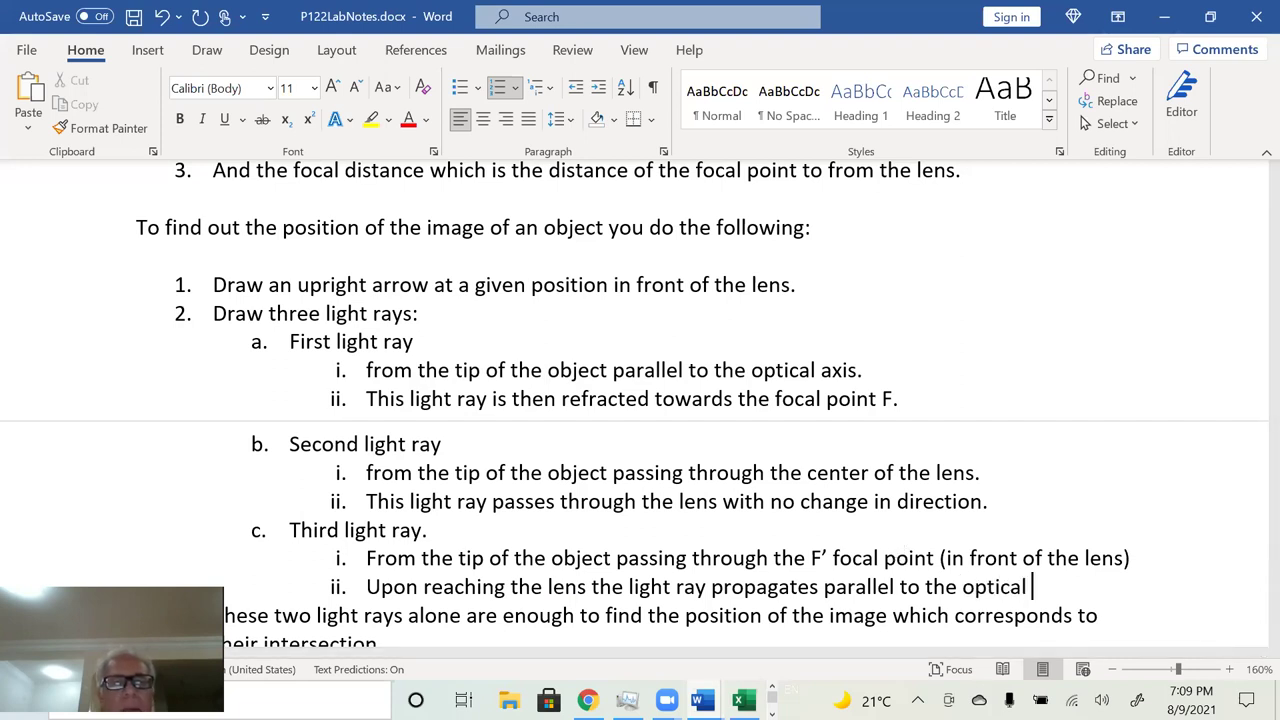
type("axis.")
Step: Reword the start of item 3 as "Two light rays alone" and end its sentence with a period
double_click(271, 625)
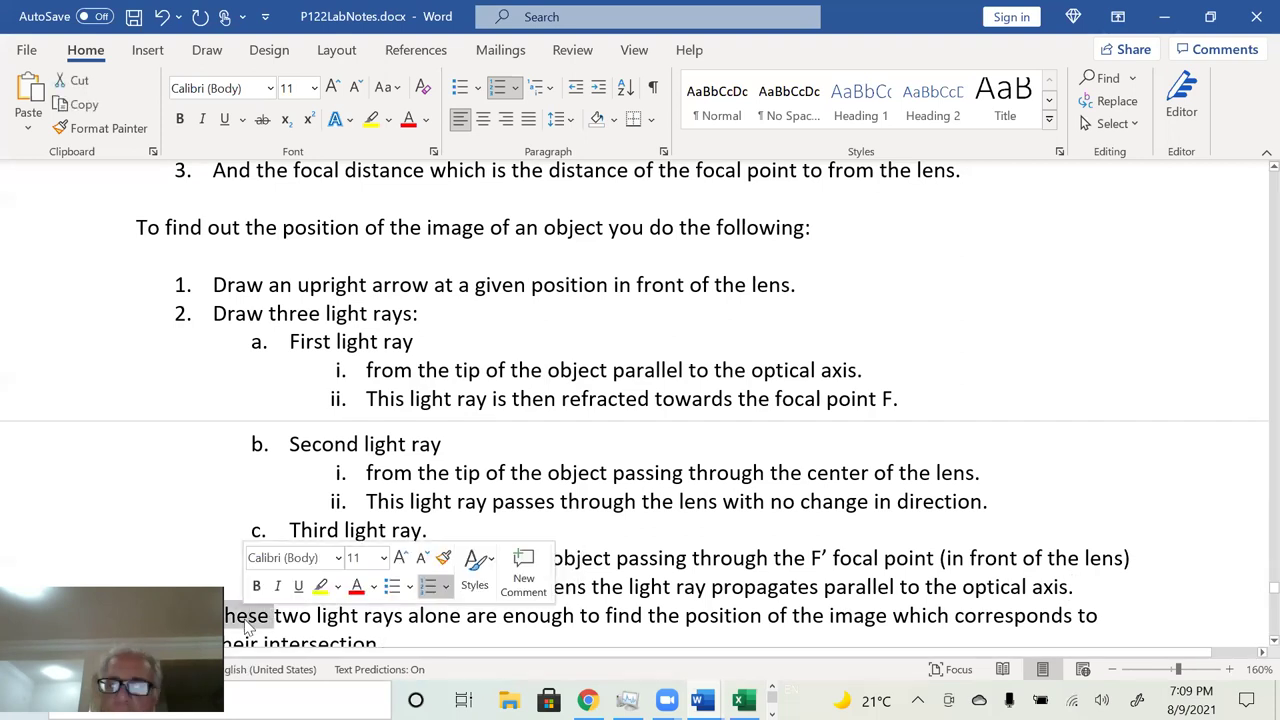
key("Delete")
type("Two")
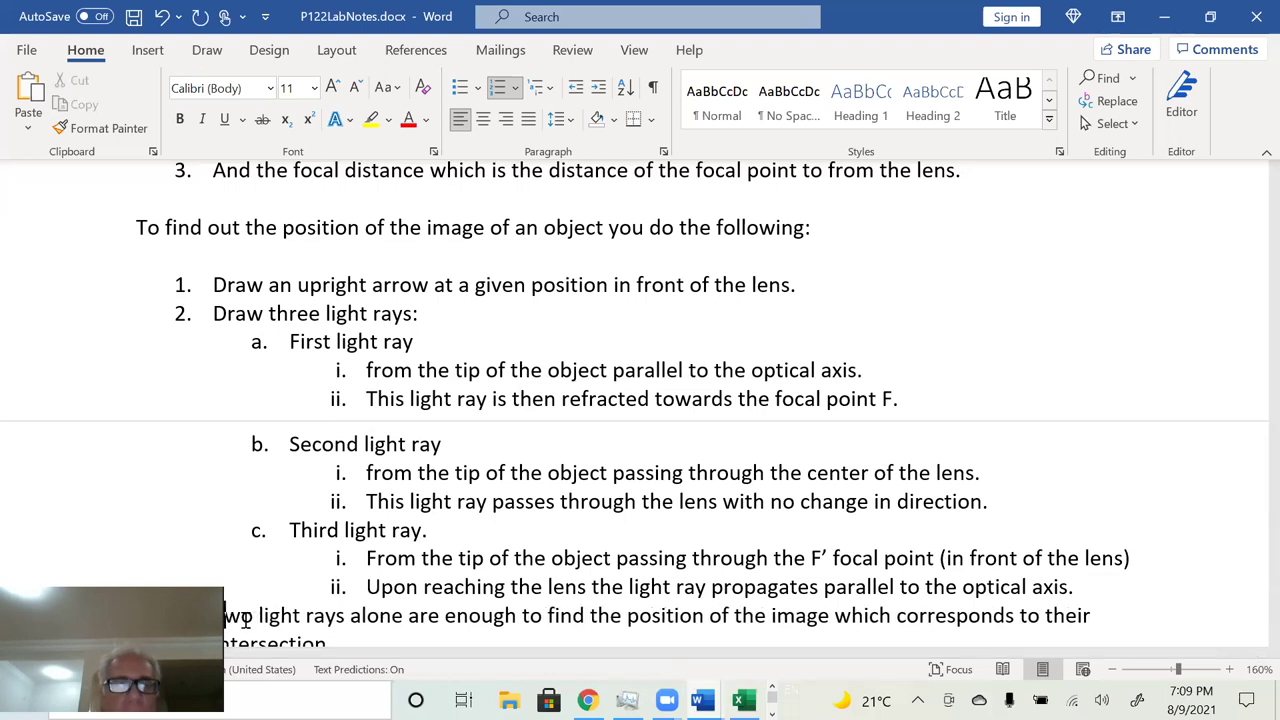
scroll(244, 620, "down", 3)
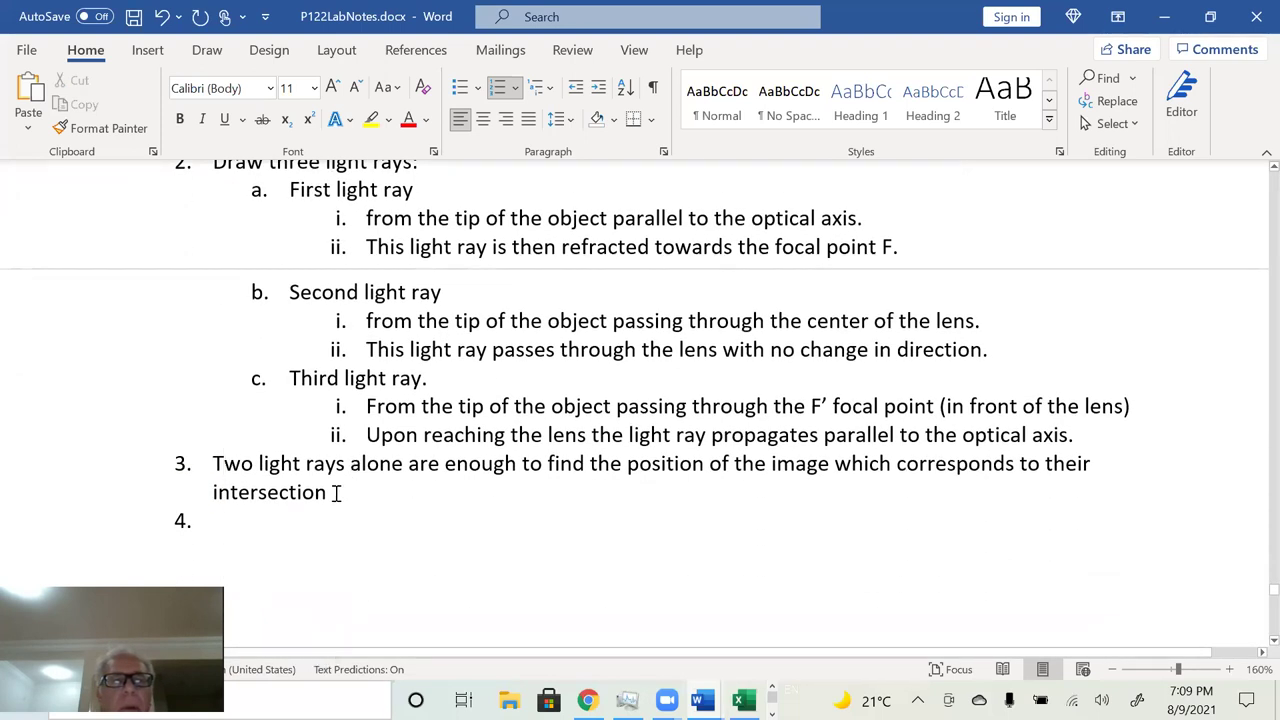
type(".")
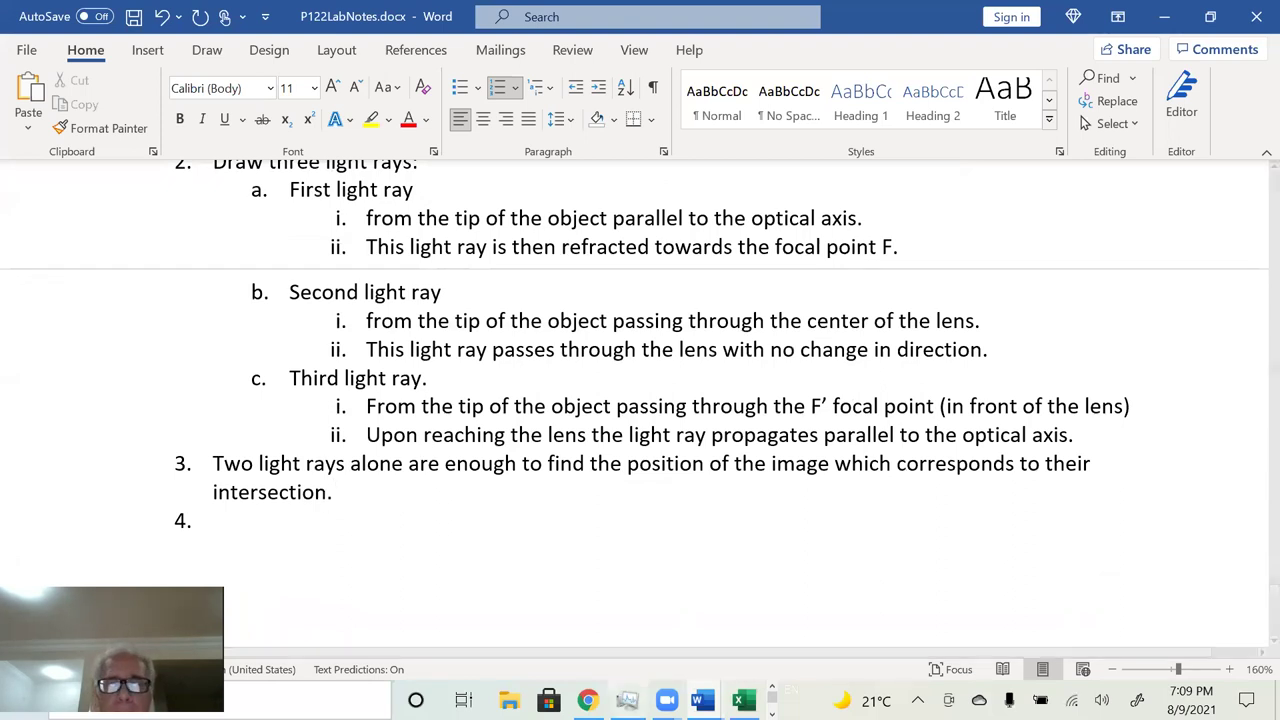
Step: Review the questions below Figure 2.5 in the VRLab 11 Thin Lenses document and return to P122LabNotes.docx
left_click(587, 700)
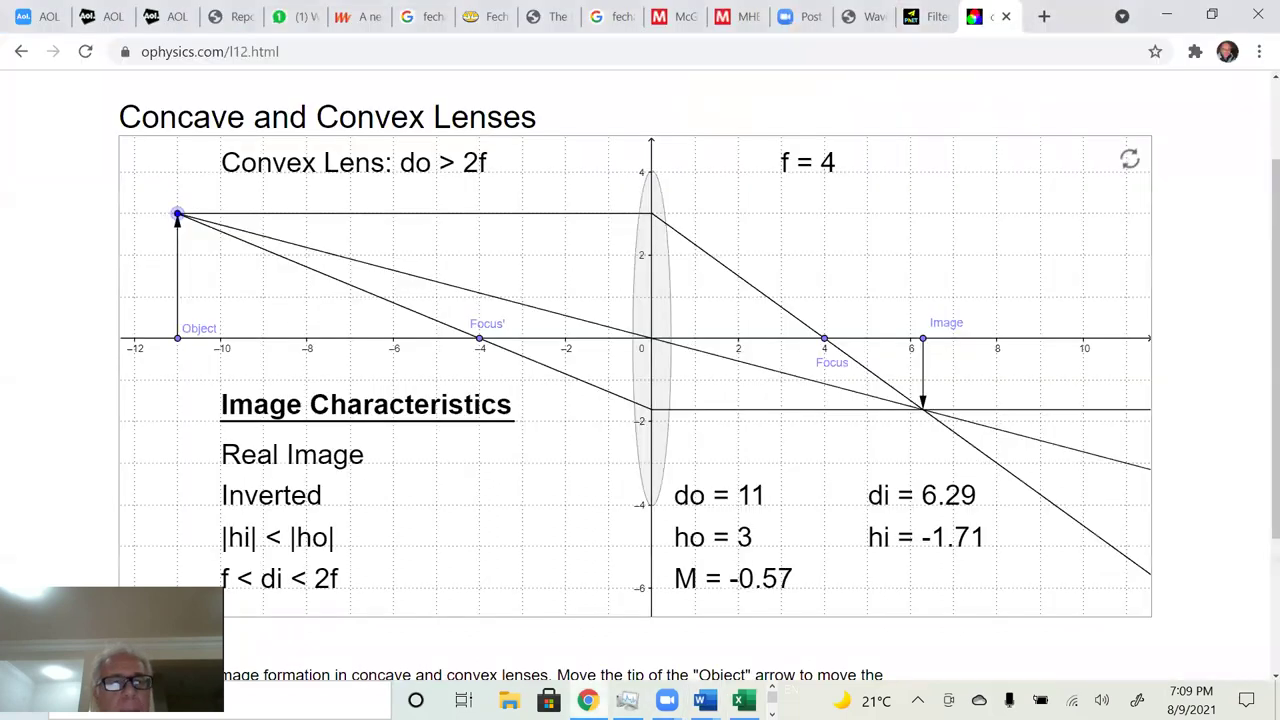
left_click(587, 700)
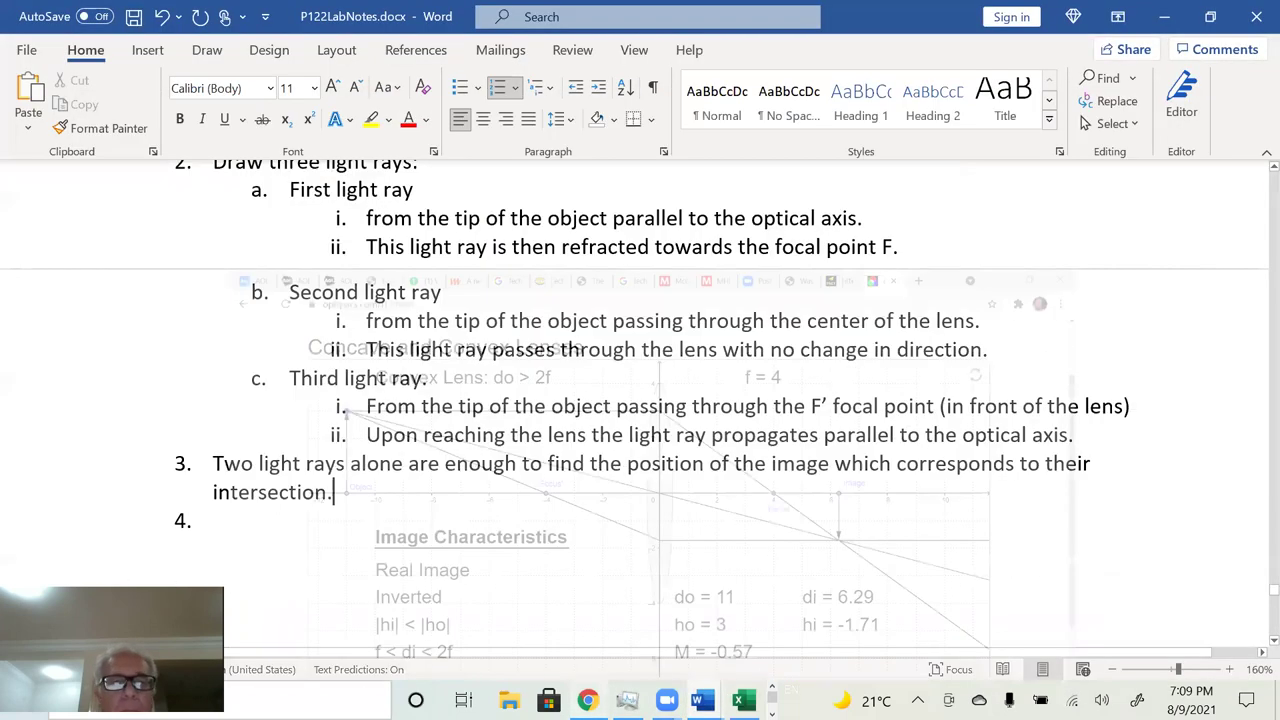
mouse_move(703, 700)
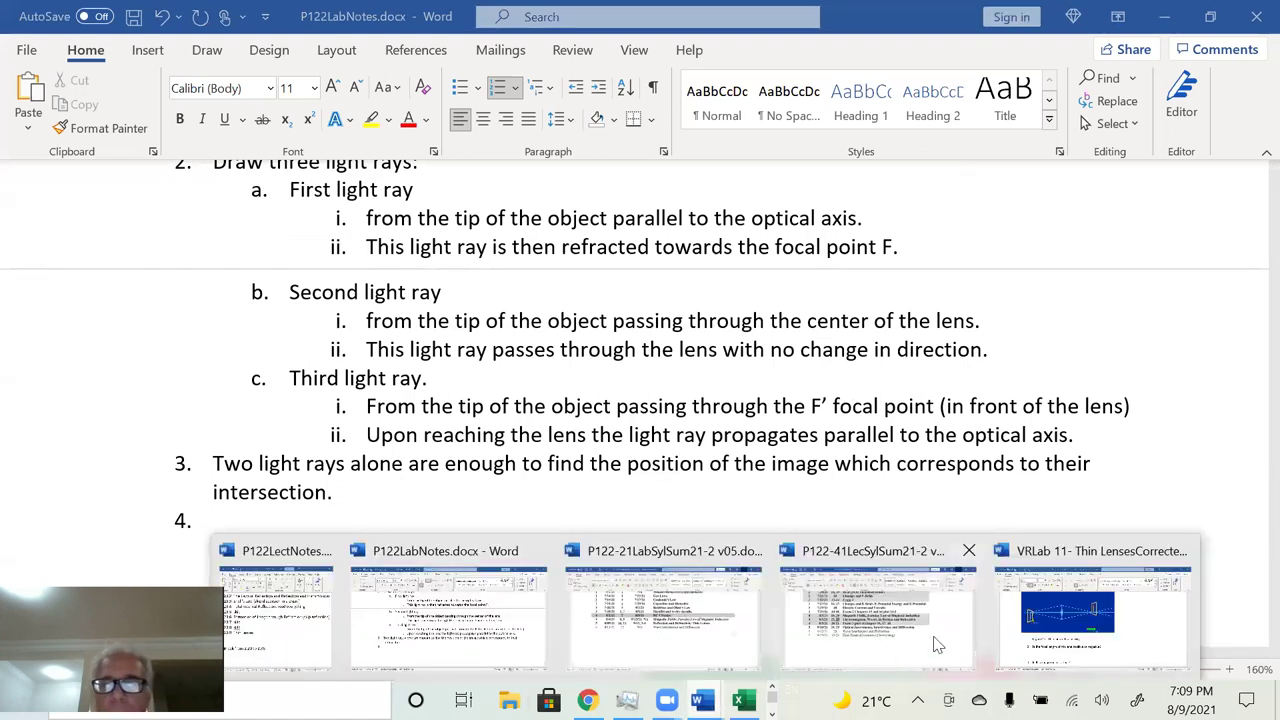
left_click(1084, 614)
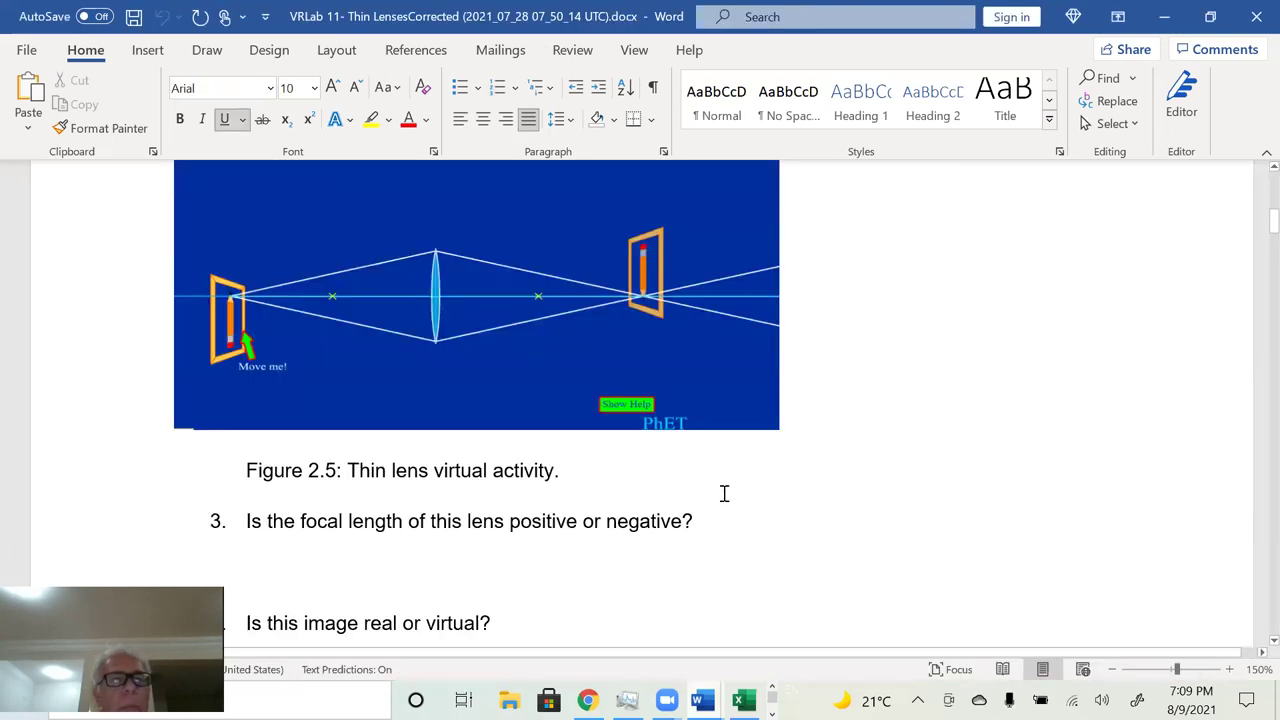
scroll(724, 493, "down", 2)
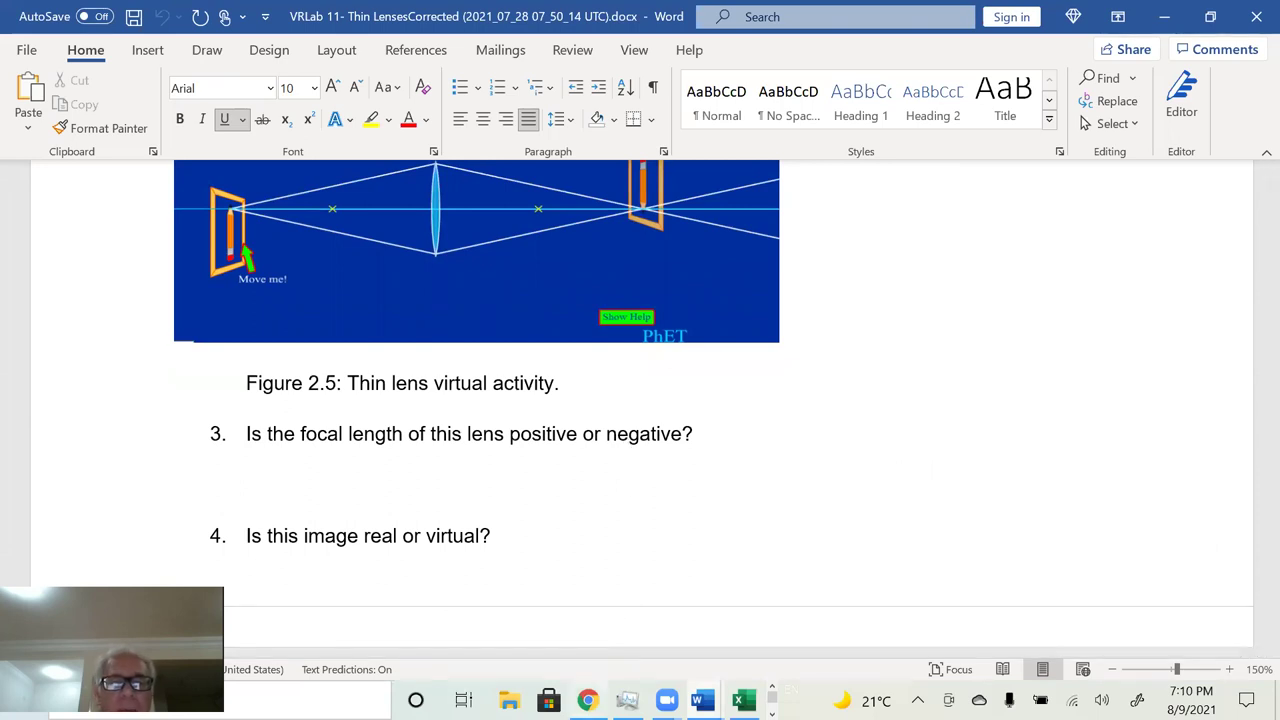
mouse_move(703, 700)
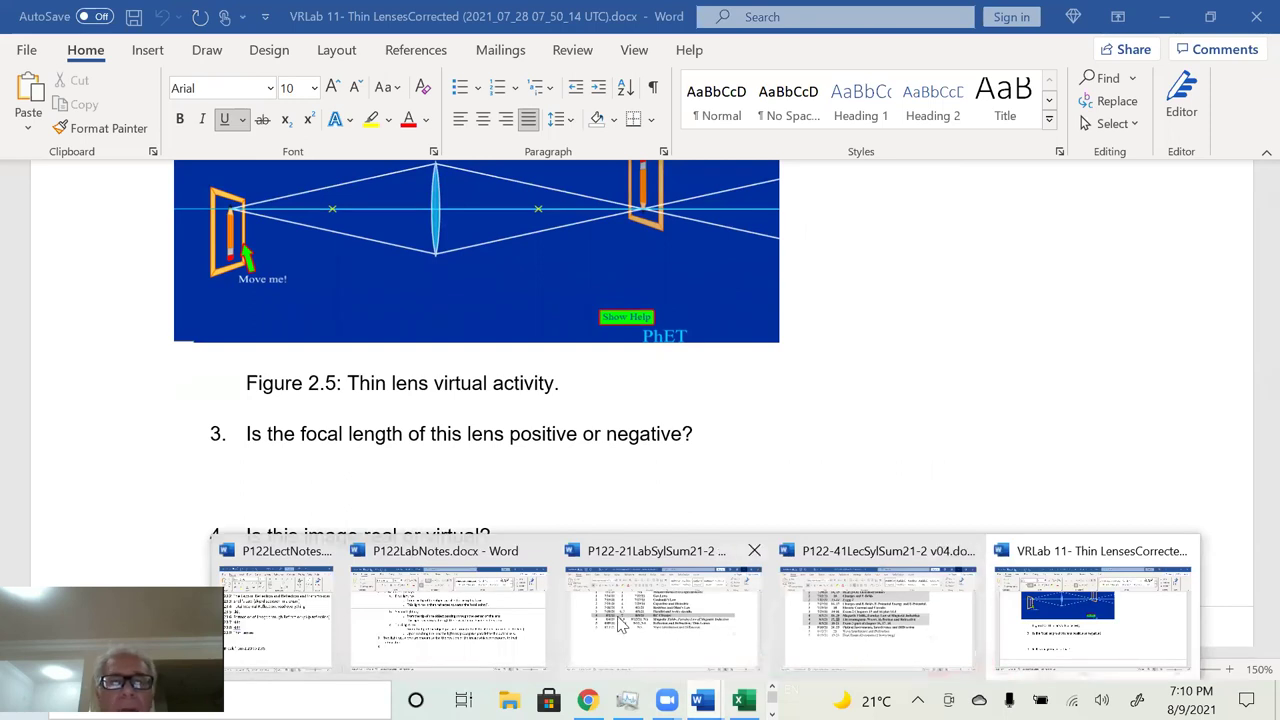
left_click(463, 632)
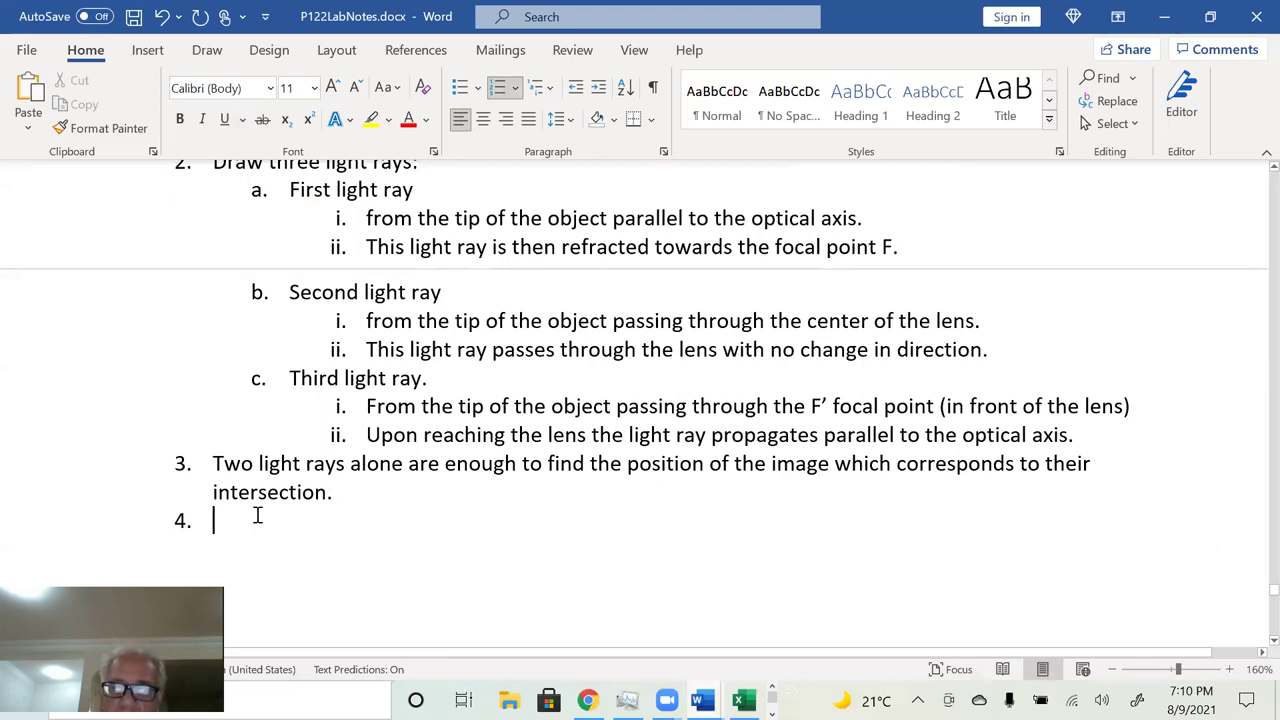
Step: Write item 4 as "Convex lenses have a positive focal length located in the back of the lens." and start item 5
type("co")
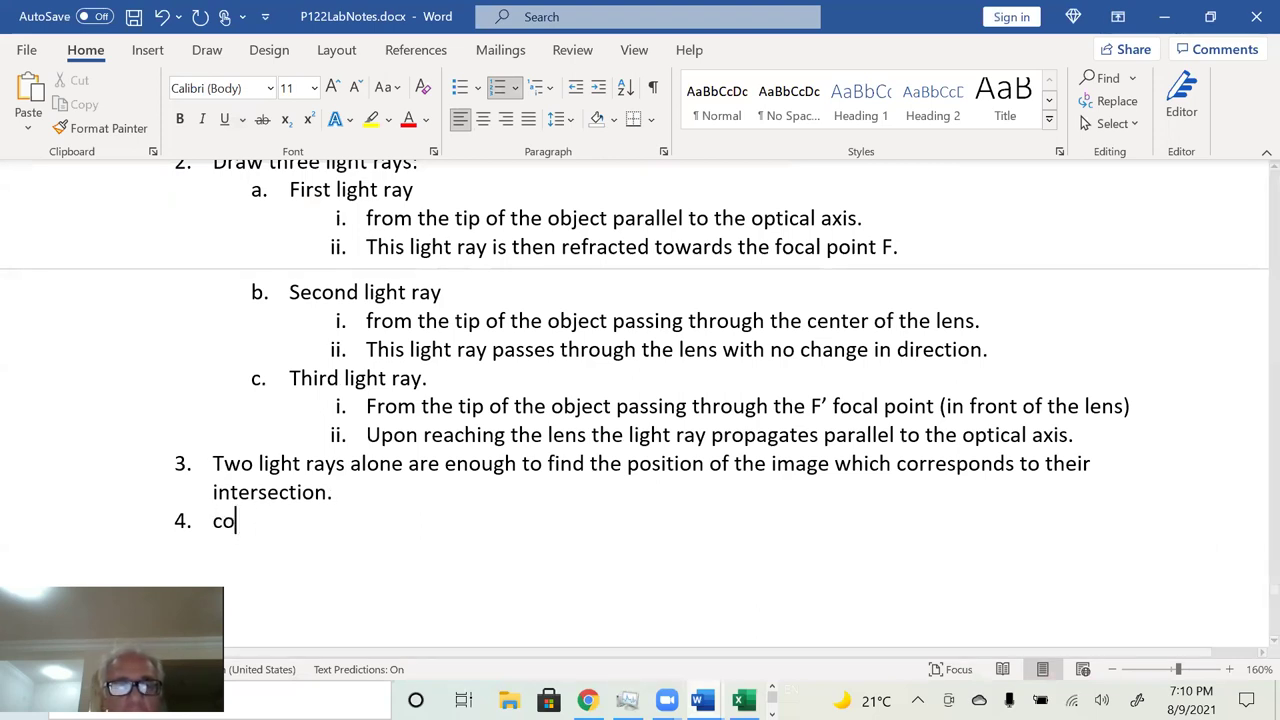
type("nvex lenses hasv")
key("BackSpace")
key("BackSpace")
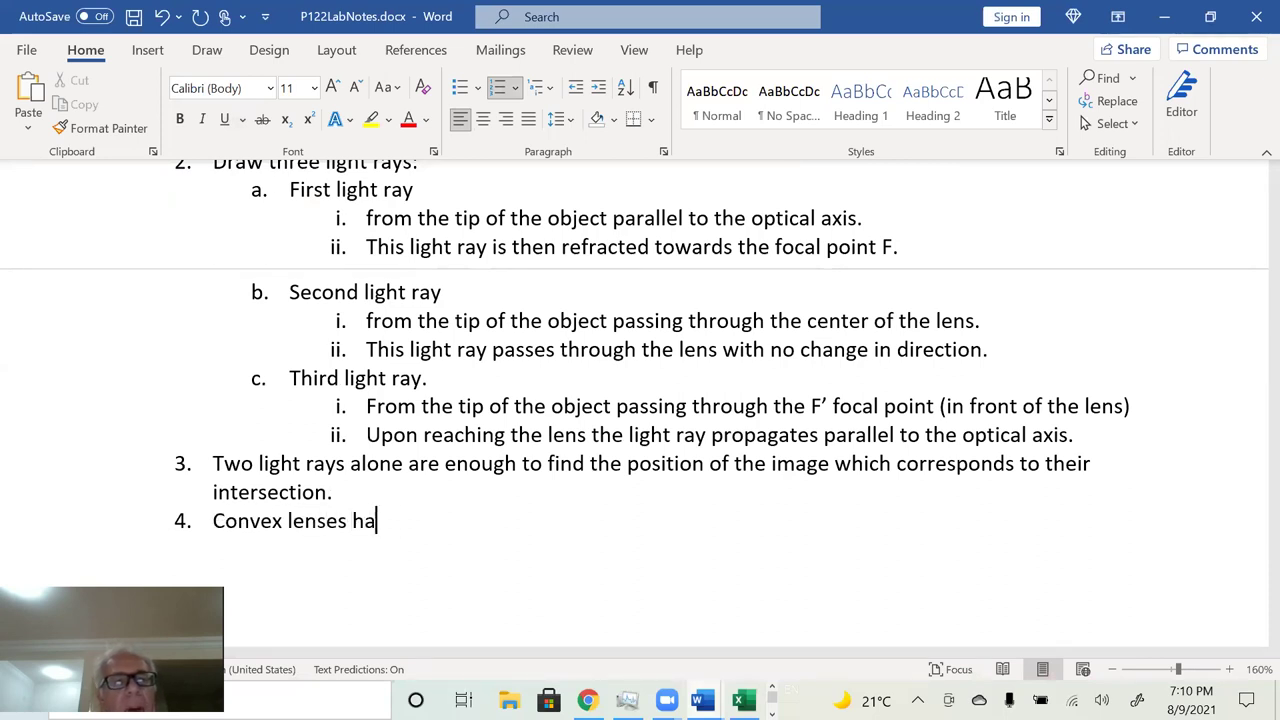
type("ve a posit")
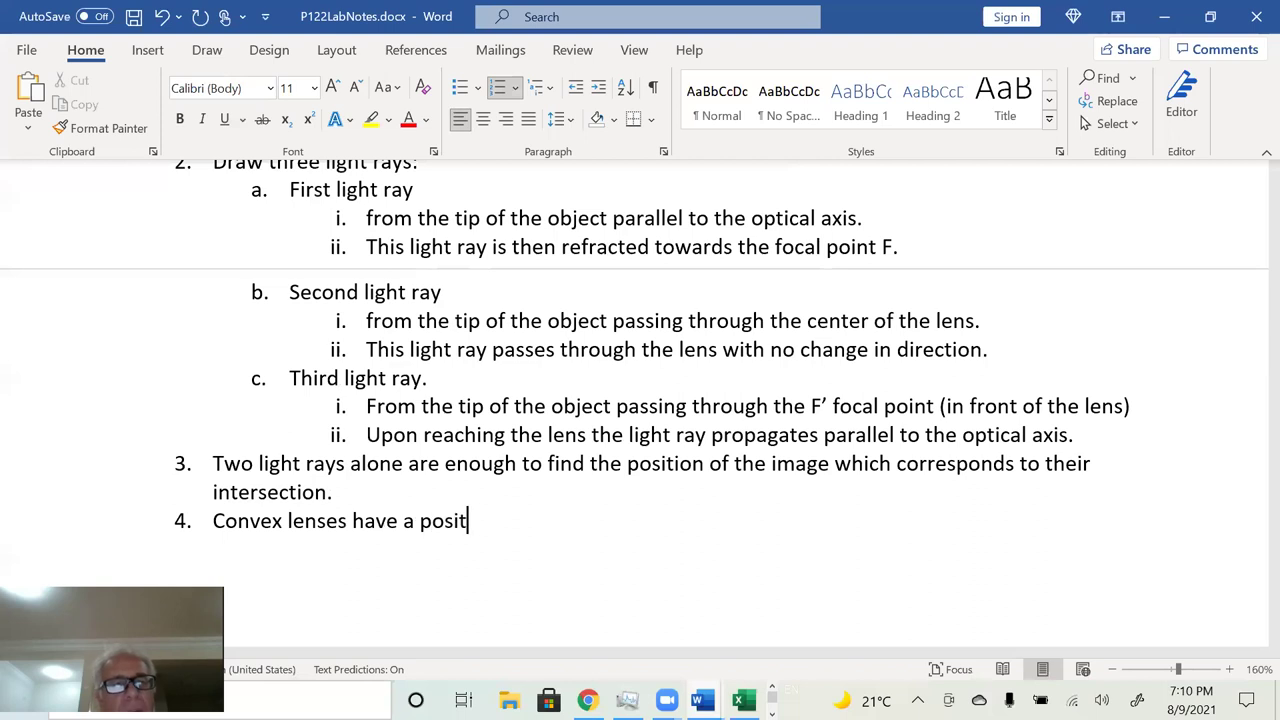
type("ive focal le")
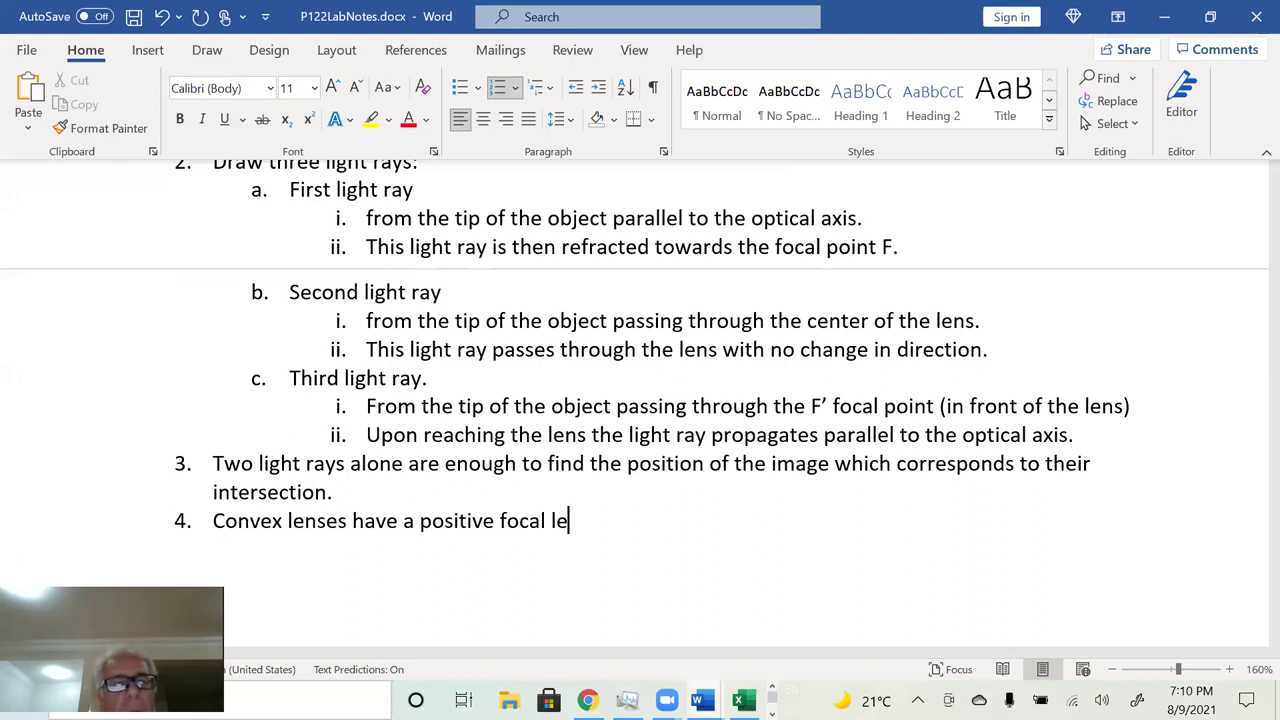
type("ngth located ")
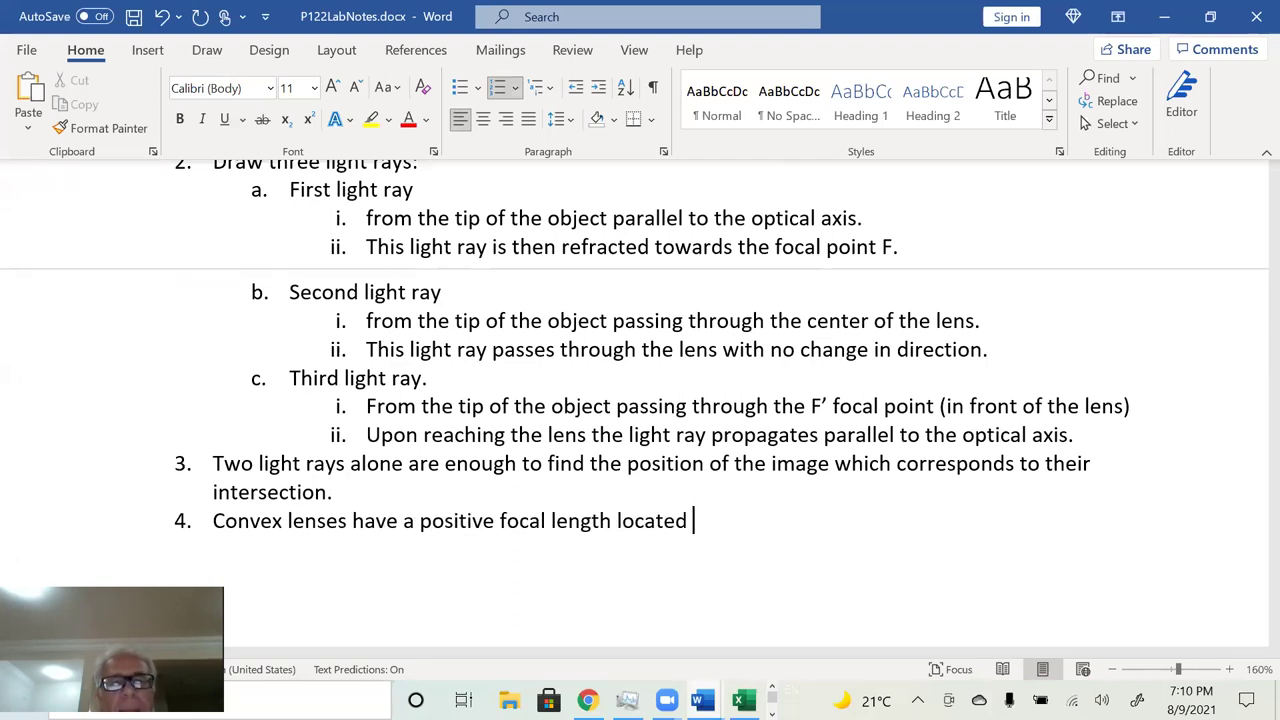
type("in the back of the lens.")
key("Return")
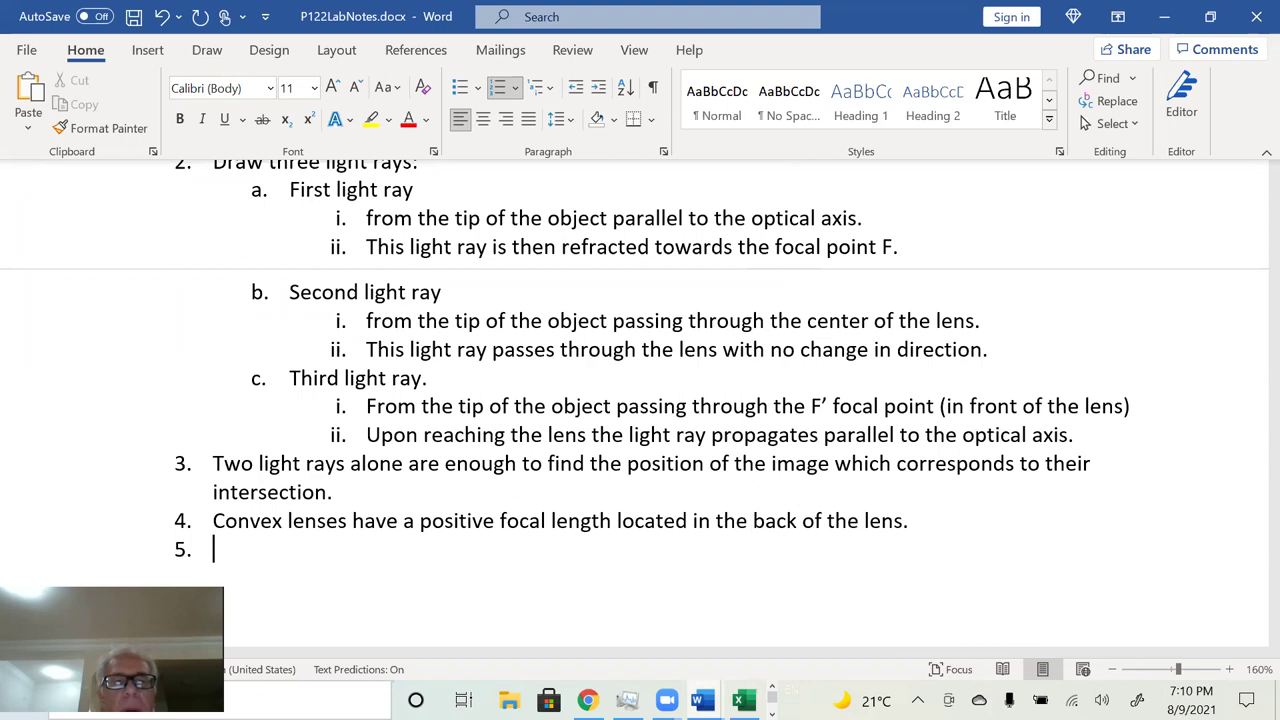
Step: Write item 5 as "Concave lenses gave a negative focal length located in front of the lens.", fixing the "locate din" typo, and add empty item 6
type("Con")
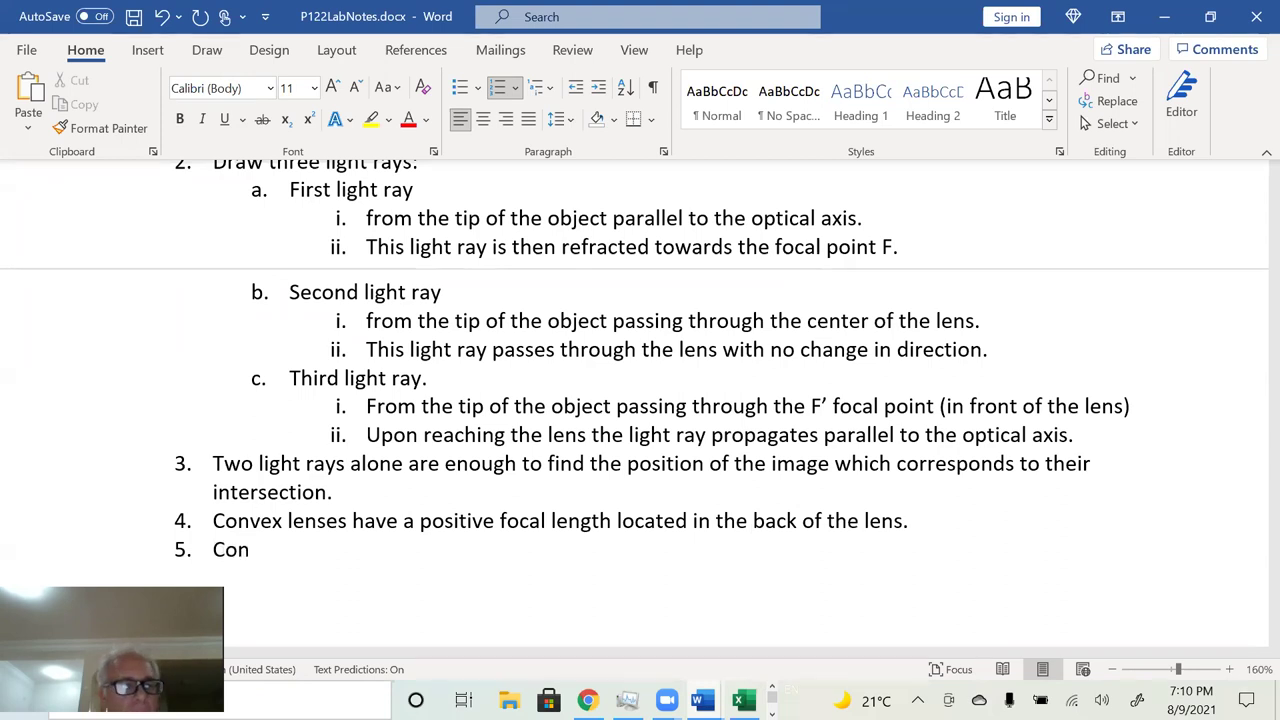
type("cave")
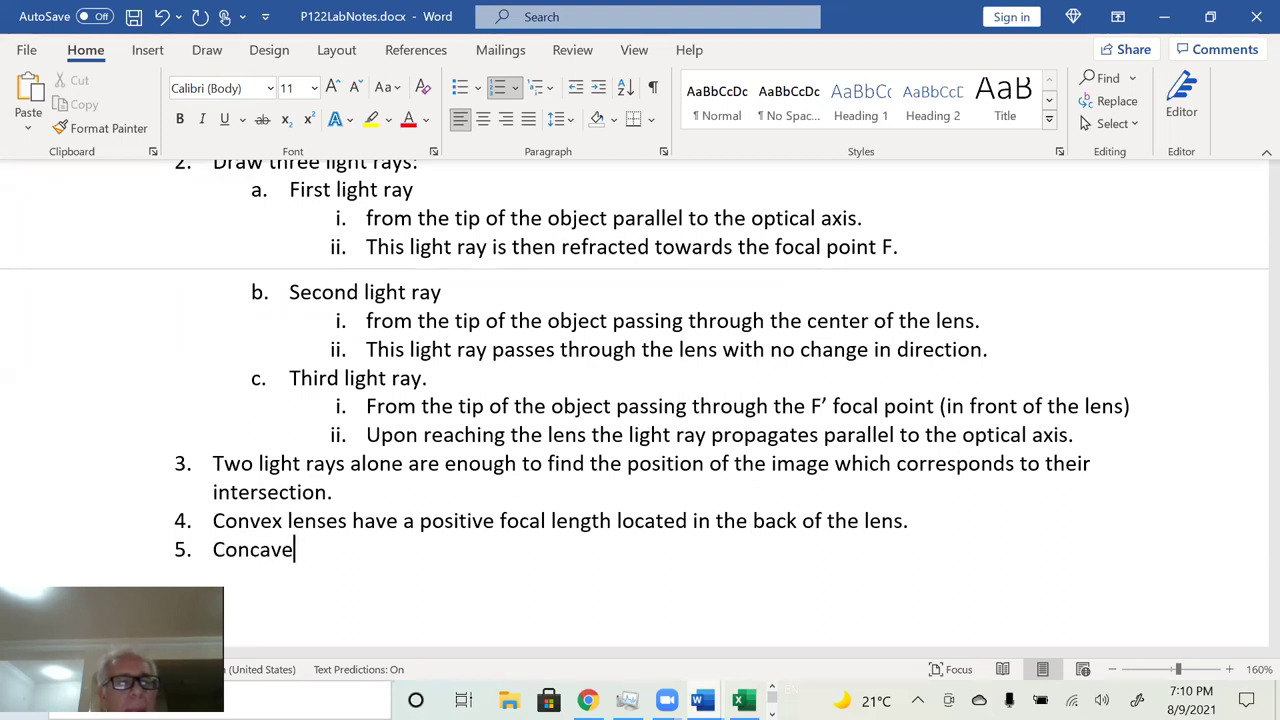
type(" lenes")
key("BackSpace")
type("ses gave a ne")
key("BackSpace")
type("negative focal length locate din from")
key("BackSpace")
type("t of the lens.")
key("Return")
left_click(226, 549)
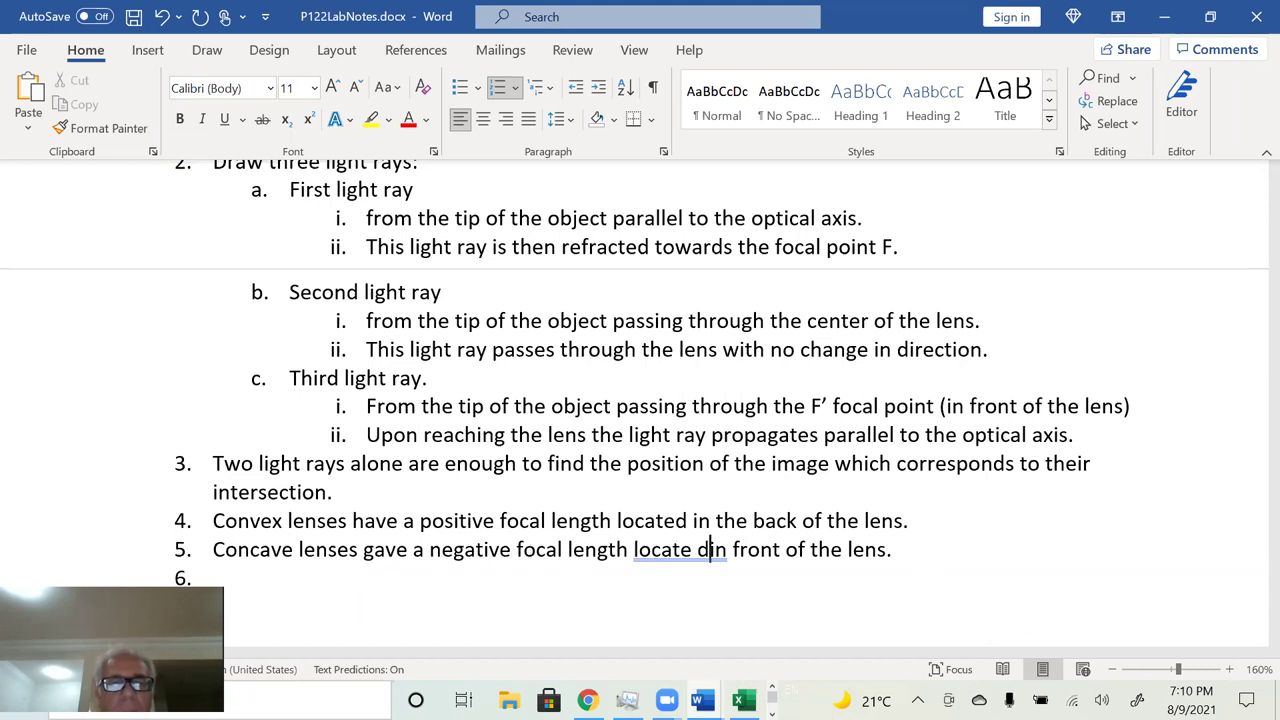
key("BackSpace")
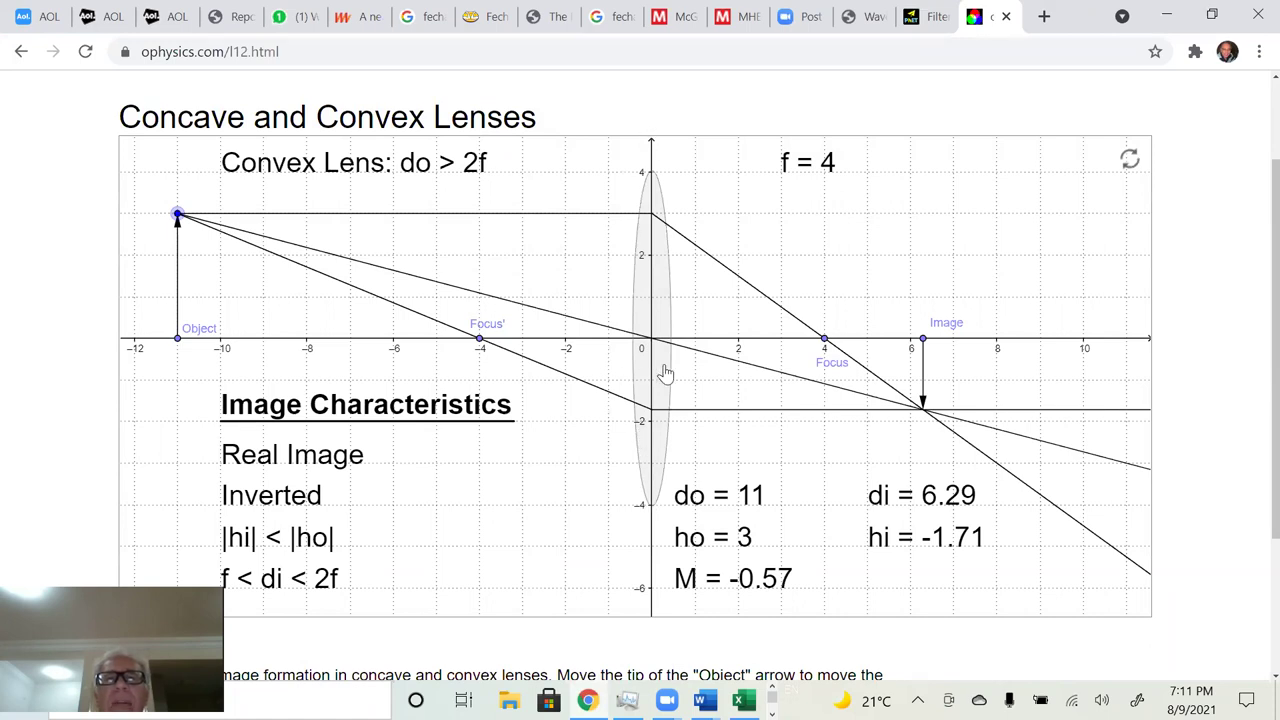
Step: Review the Concave and Convex Lenses simulation and its description, and reset the simulation to its default setup
scroll(666, 373, "down", 2)
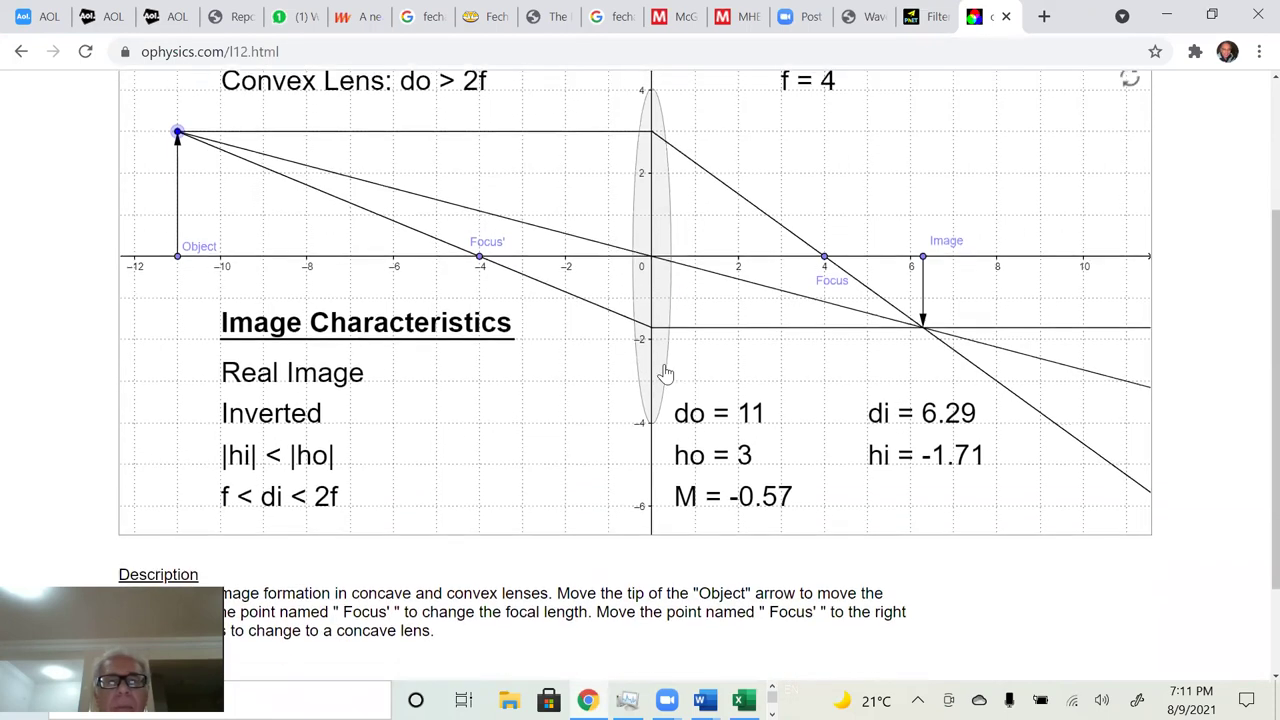
scroll(666, 373, "up", 3)
scroll(666, 373, "down", 1)
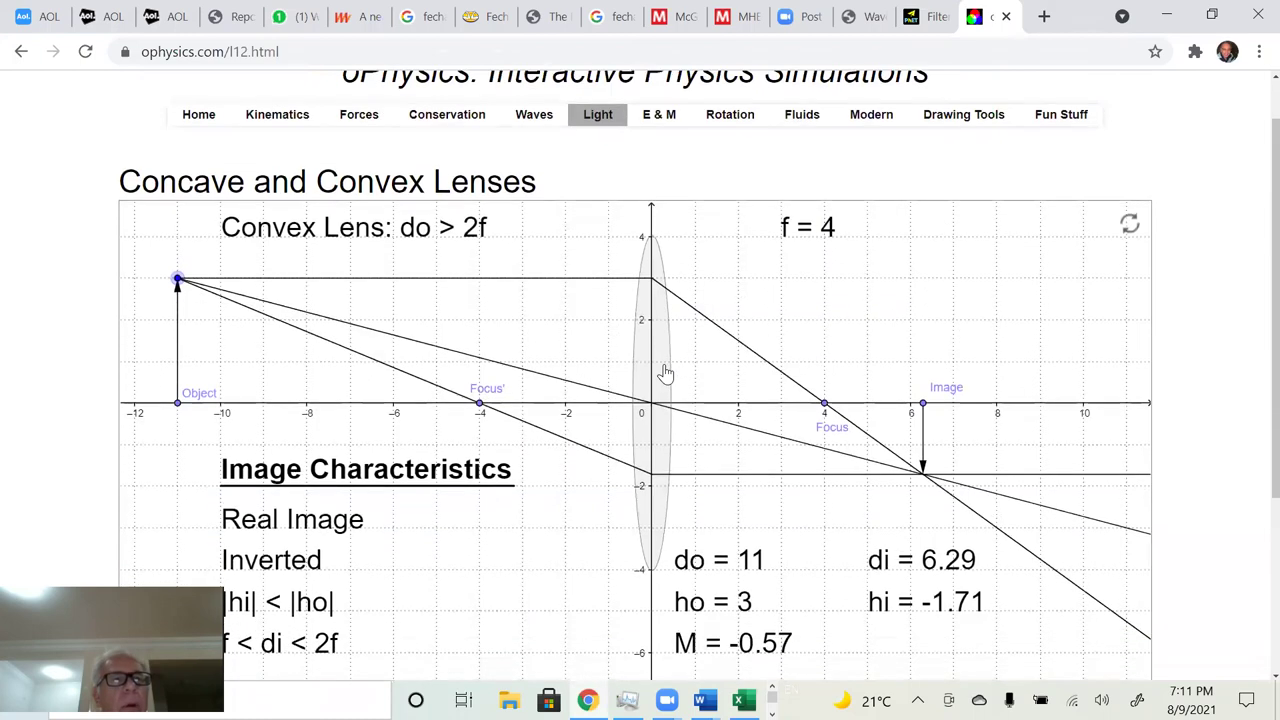
mouse_move(598, 136)
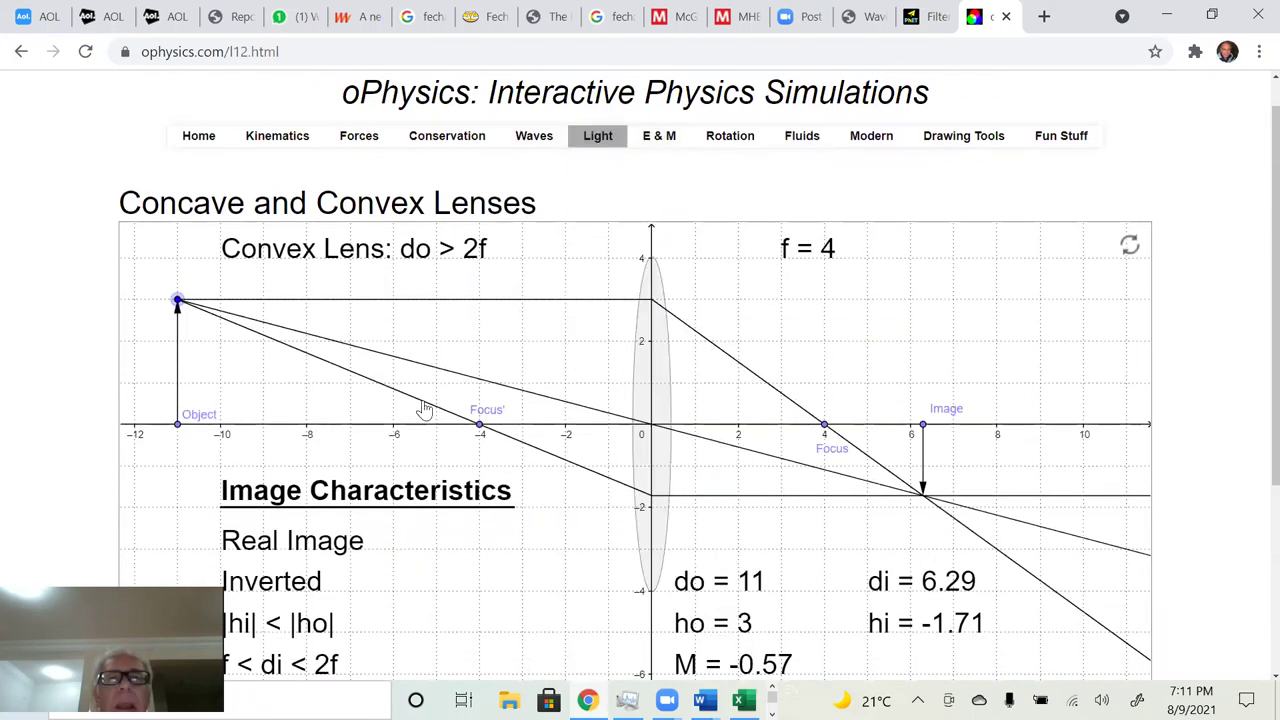
scroll(424, 408, "down", 3)
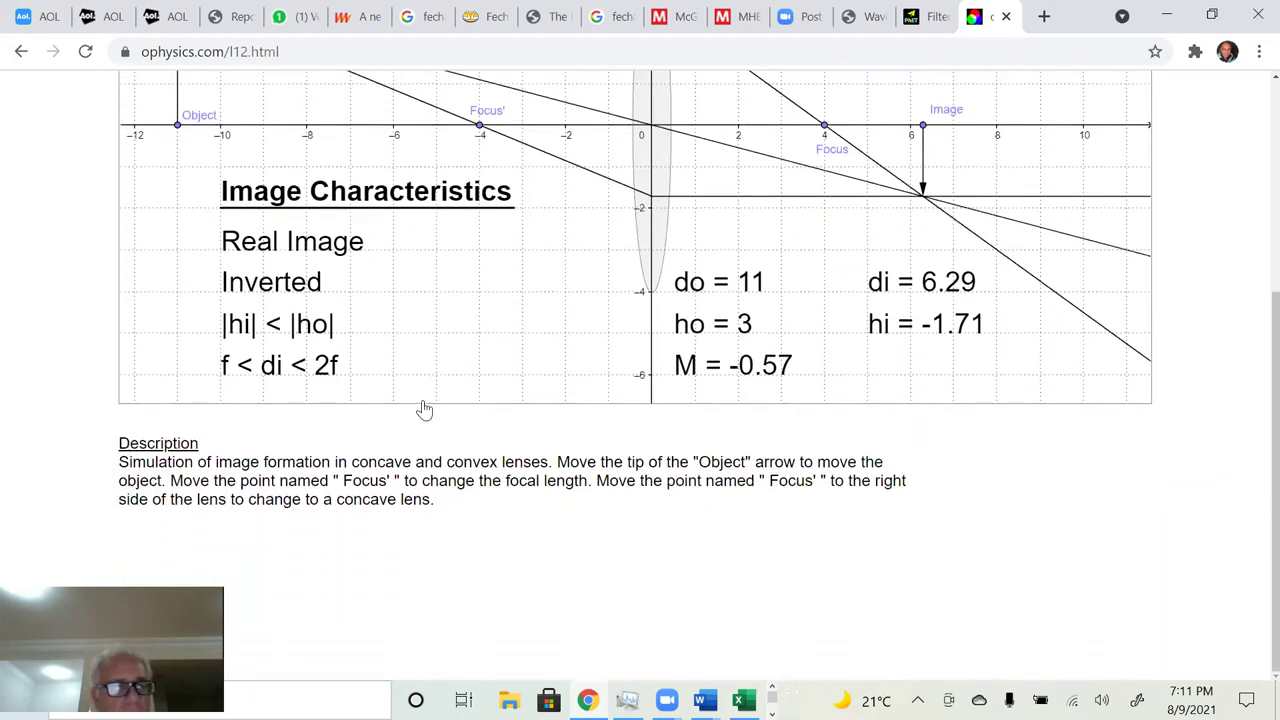
scroll(424, 408, "up", 2)
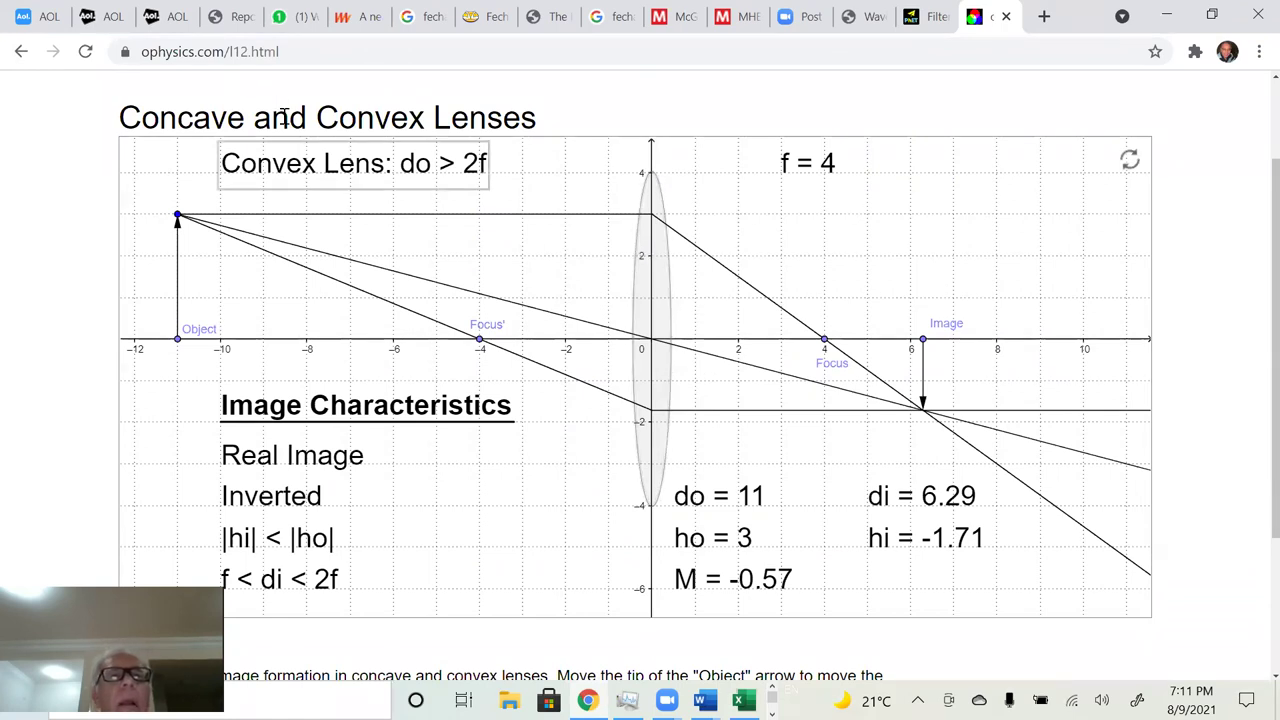
left_click(1131, 161)
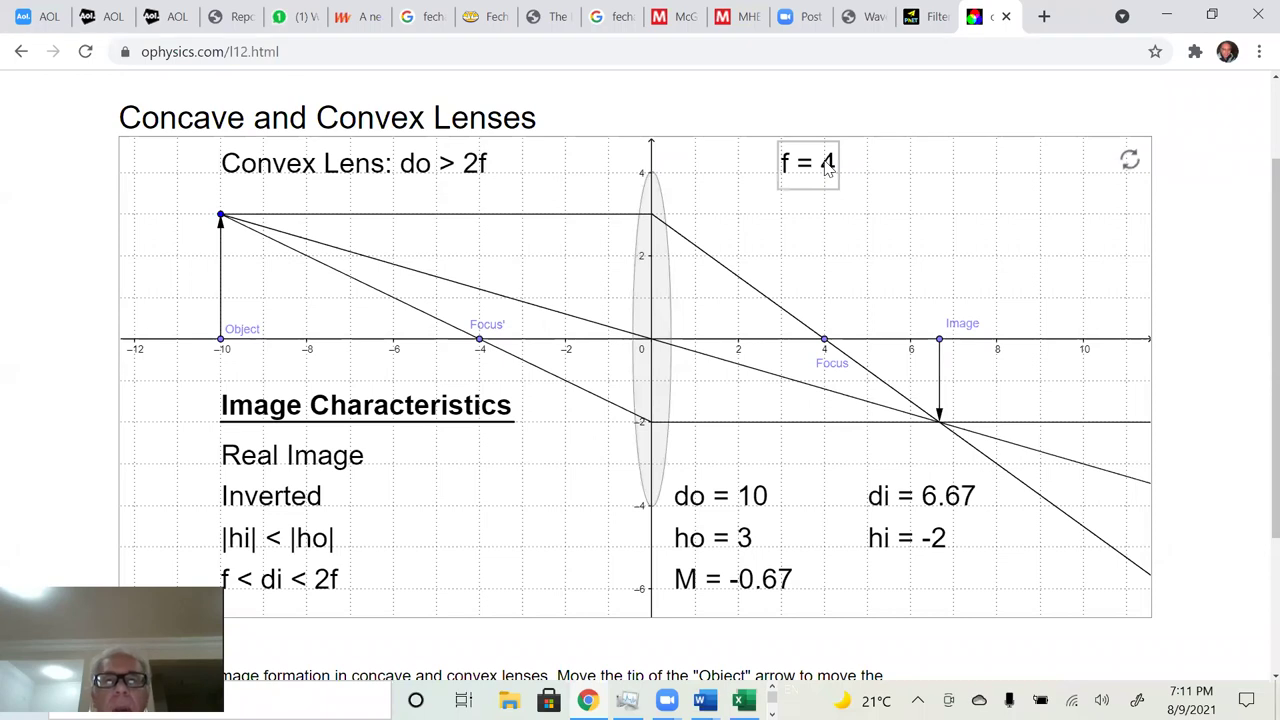
scroll(826, 168, "down", 2)
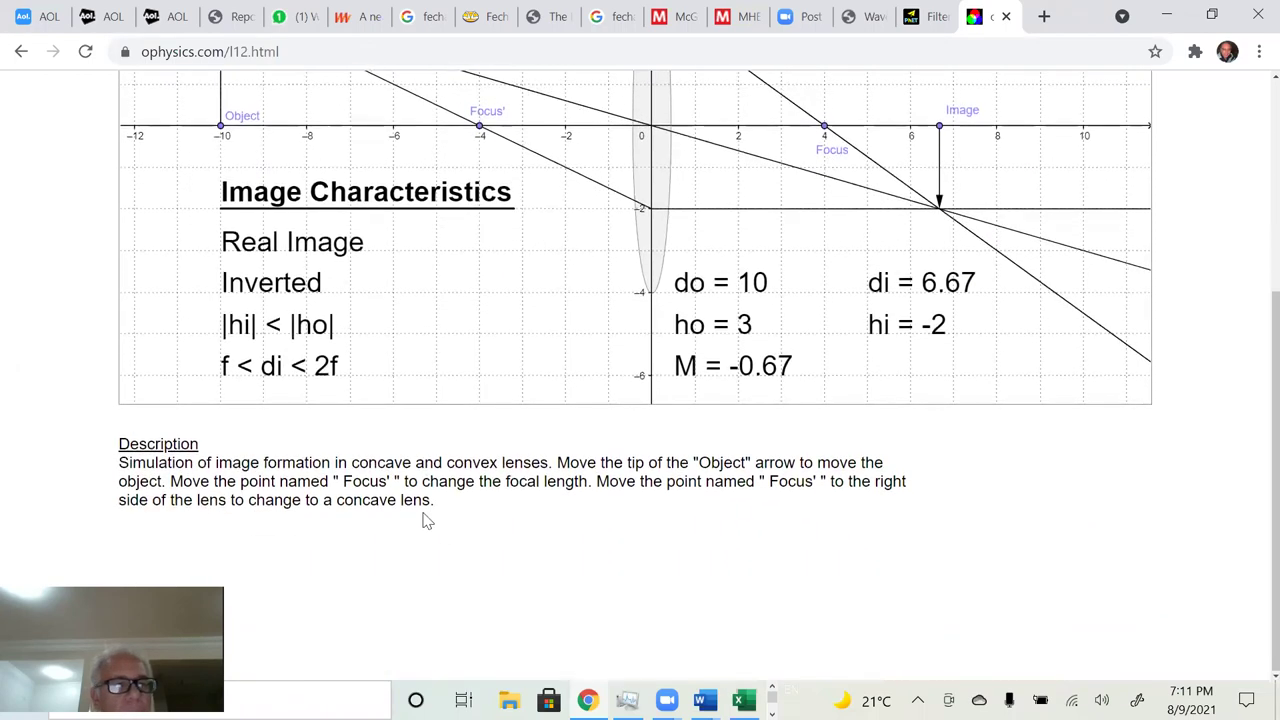
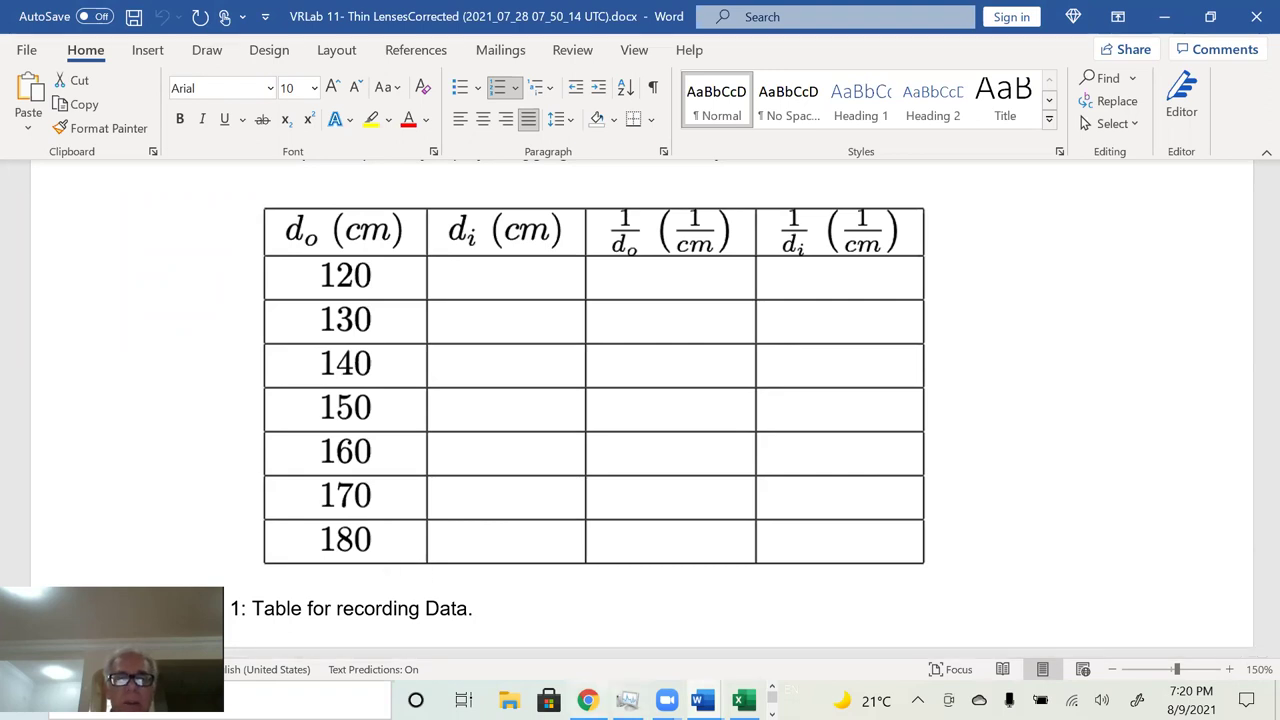
Step: Switch to 08-CSUSum21Roster.xlsx in Excel and add a blank worksheet, enlarging its cells for readability
key("alt+Tab")
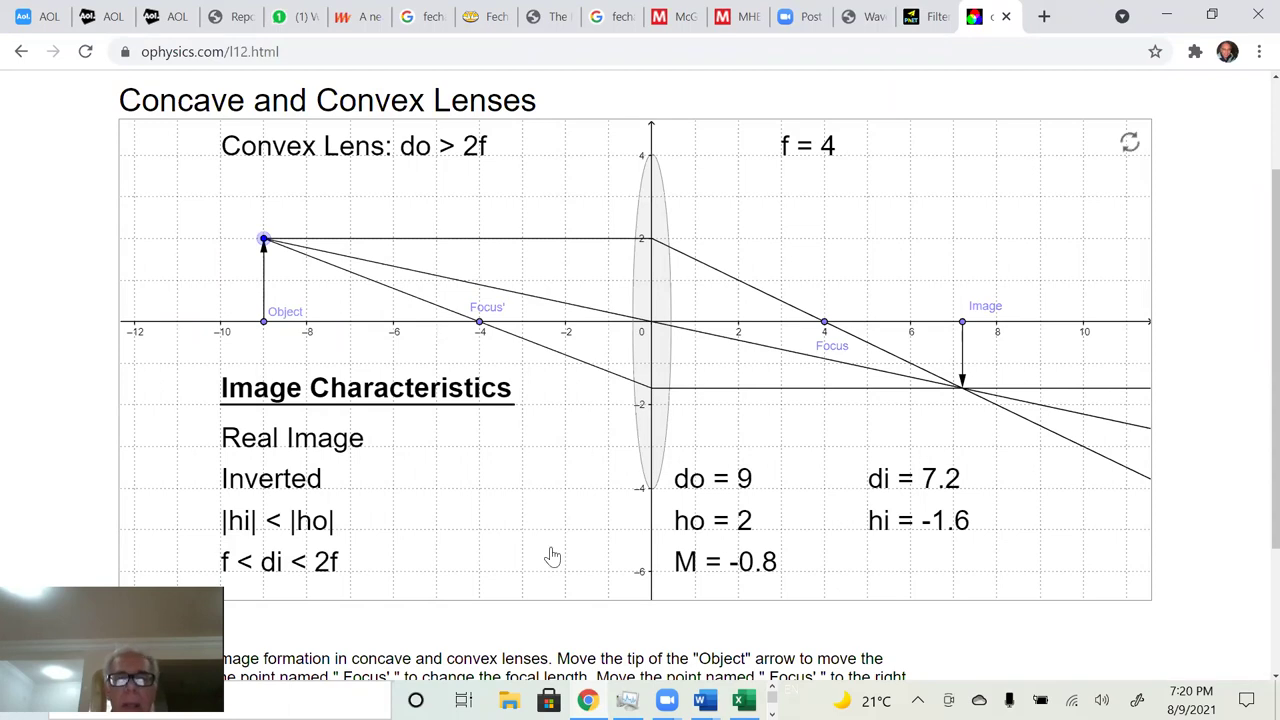
left_click(743, 700)
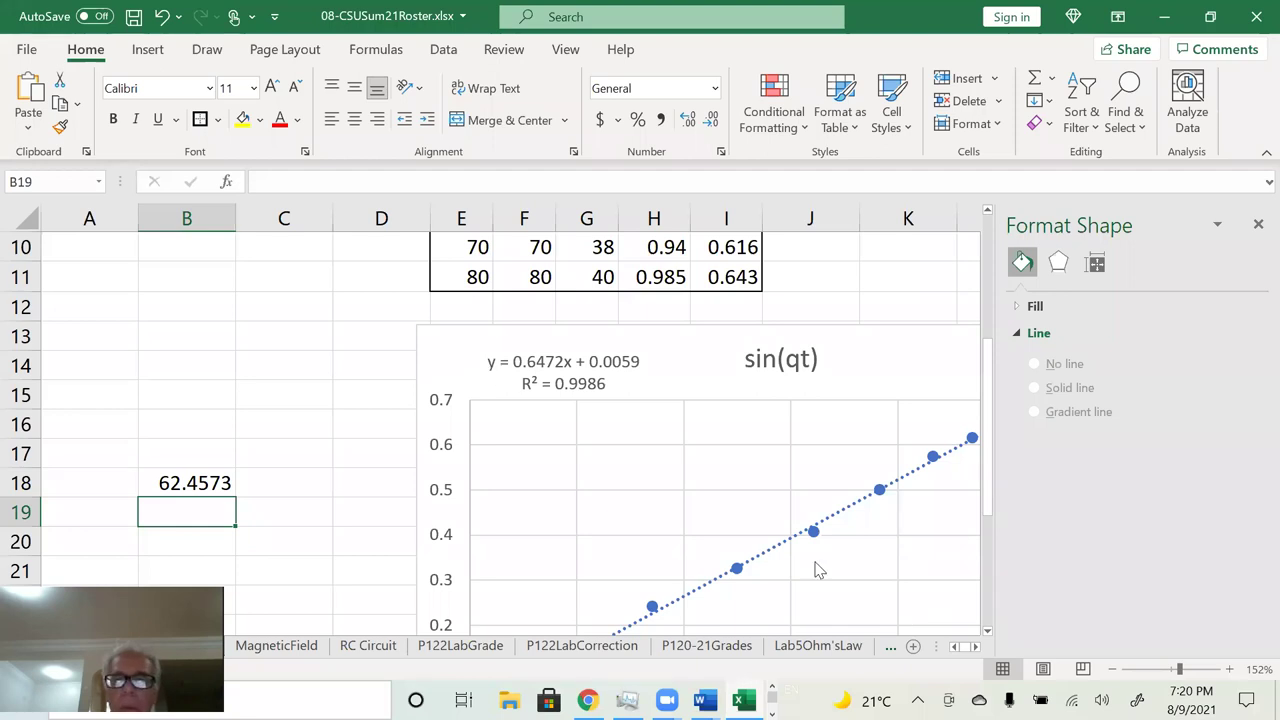
left_click(913, 648)
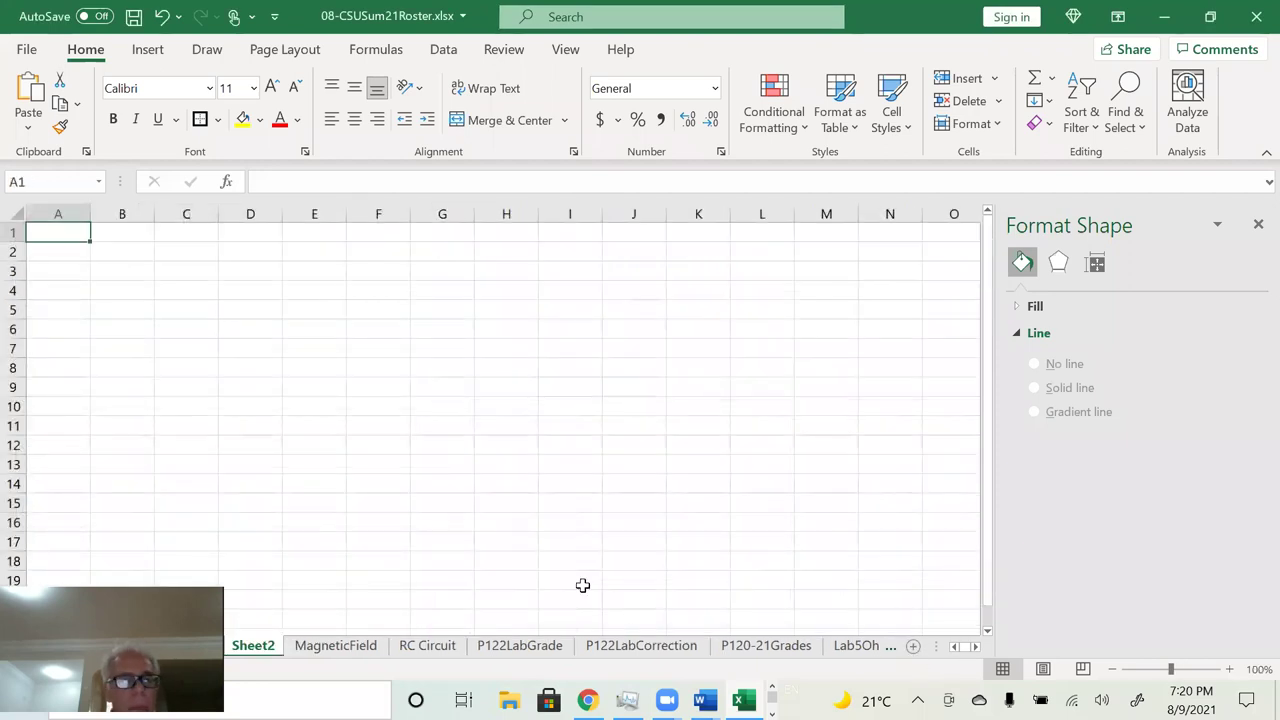
scroll(474, 557, "up", 8)
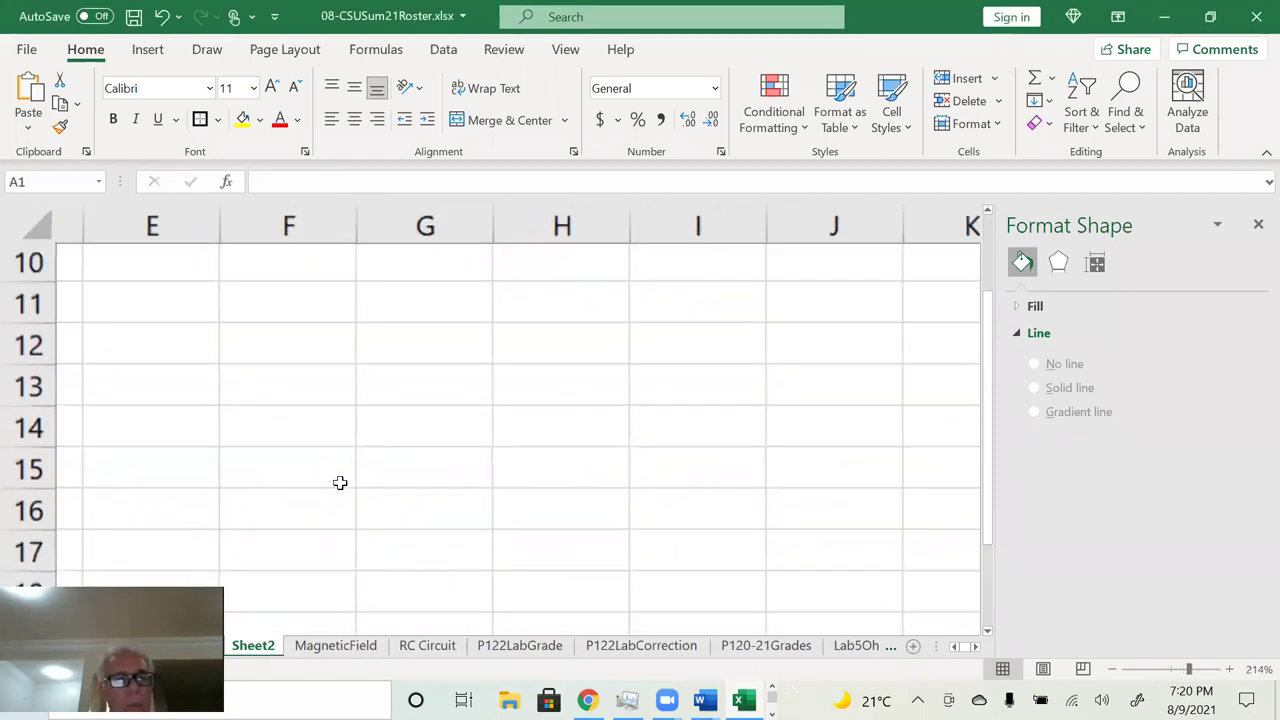
scroll(340, 483, "up", 3)
scroll(340, 483, "left", 2)
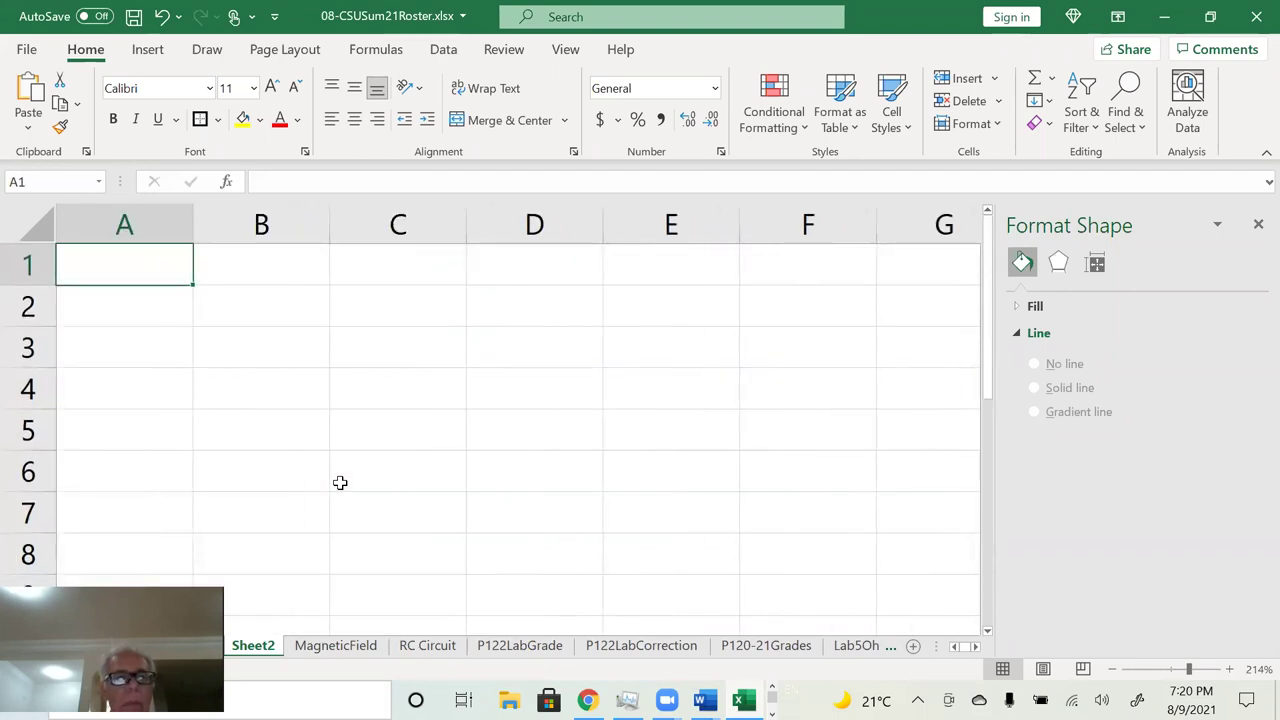
Step: Rename the new worksheet as ThinLens
right_click(256, 648)
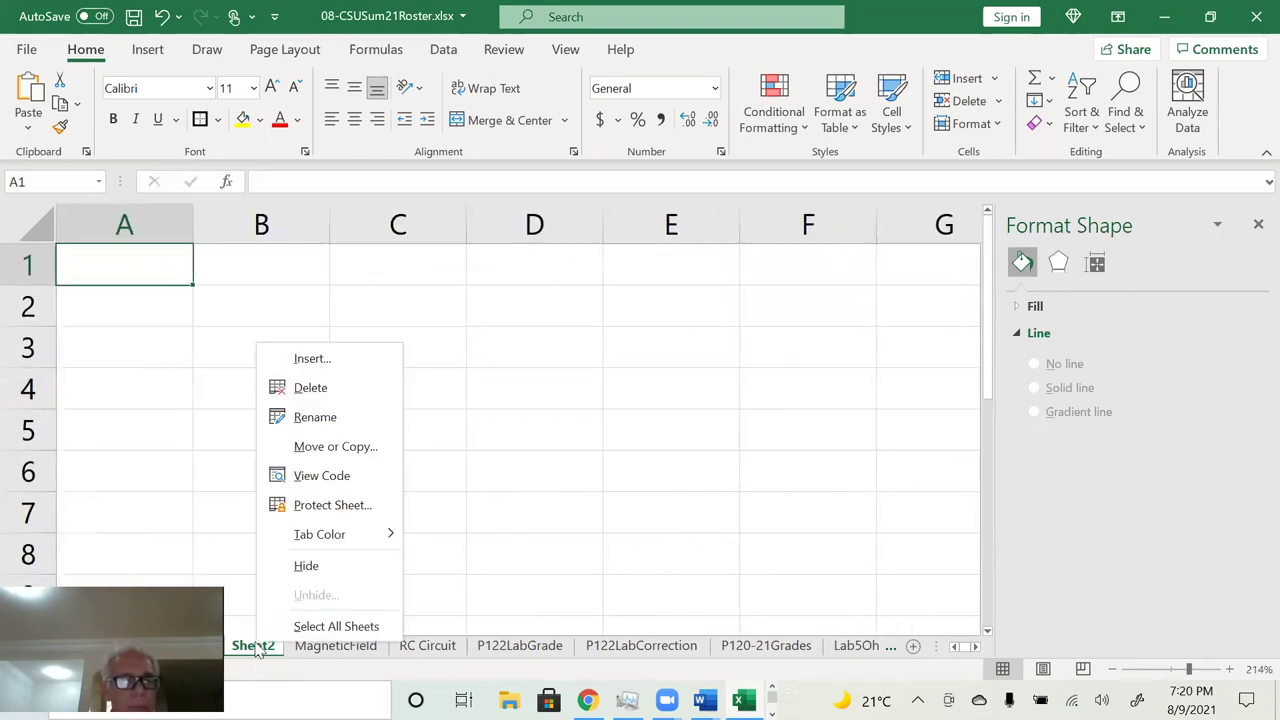
left_click(298, 405)
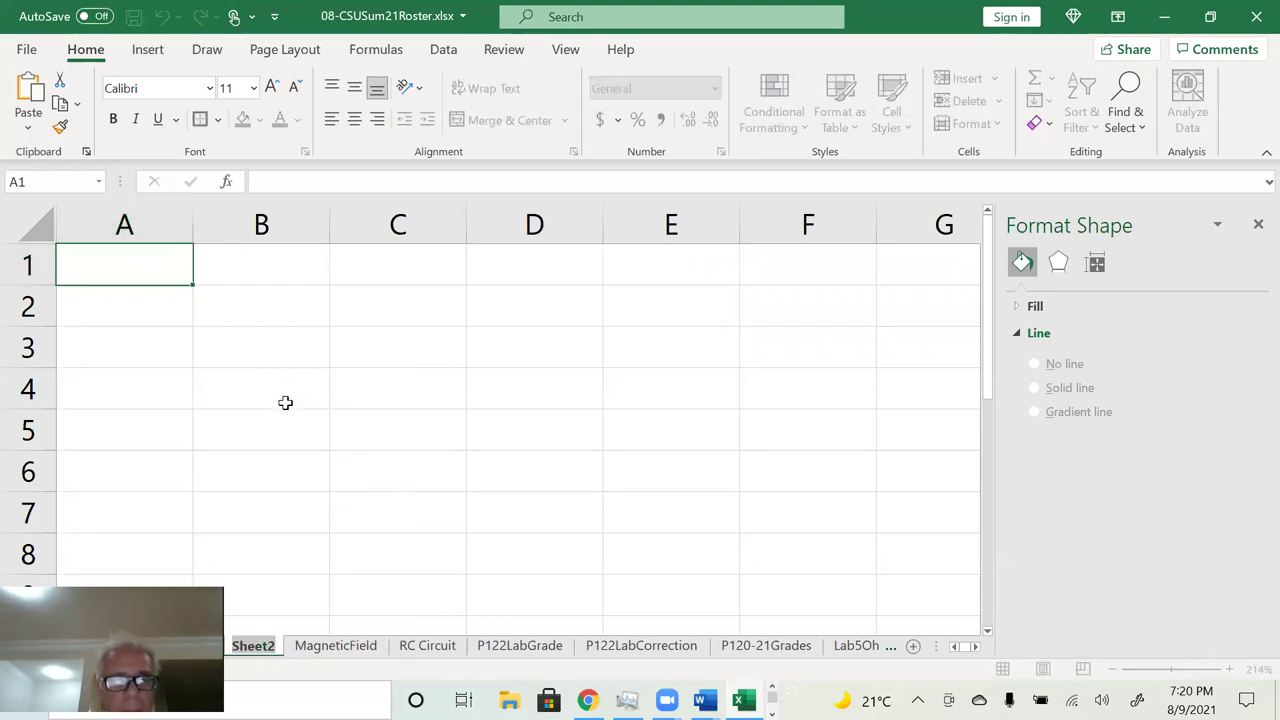
type("ThinLens")
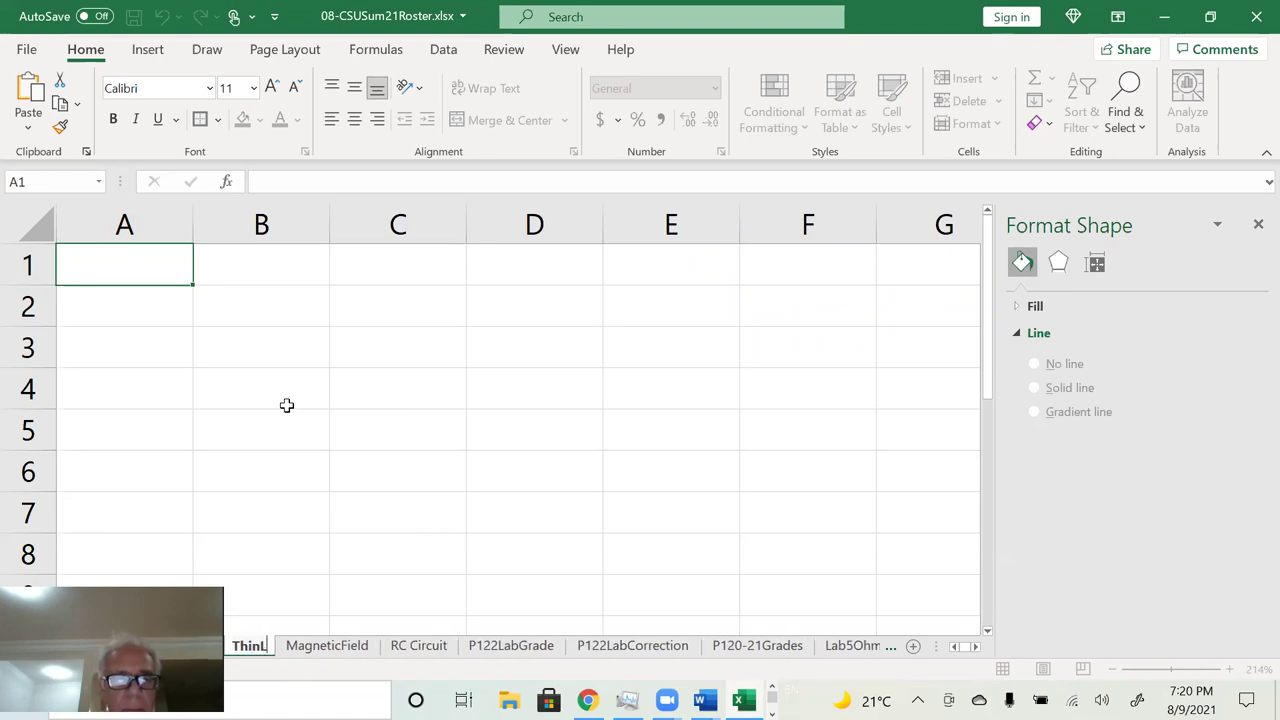
right_click(335, 335)
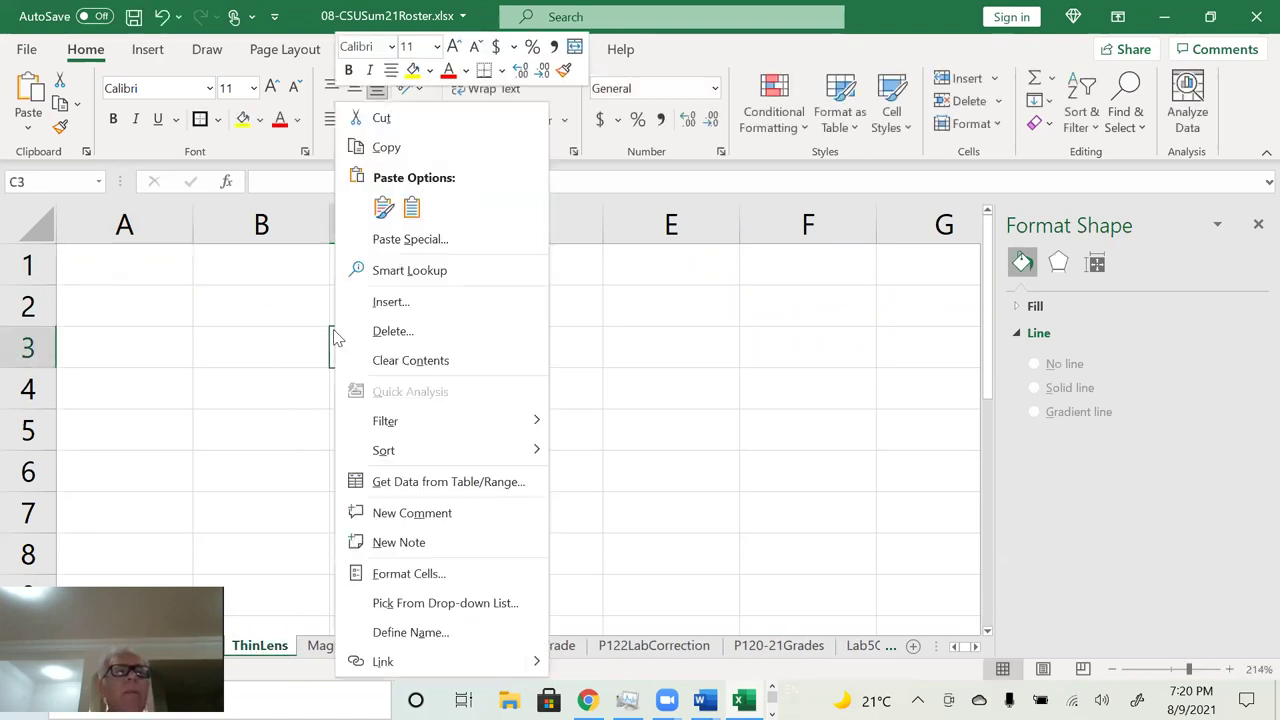
key("Escape")
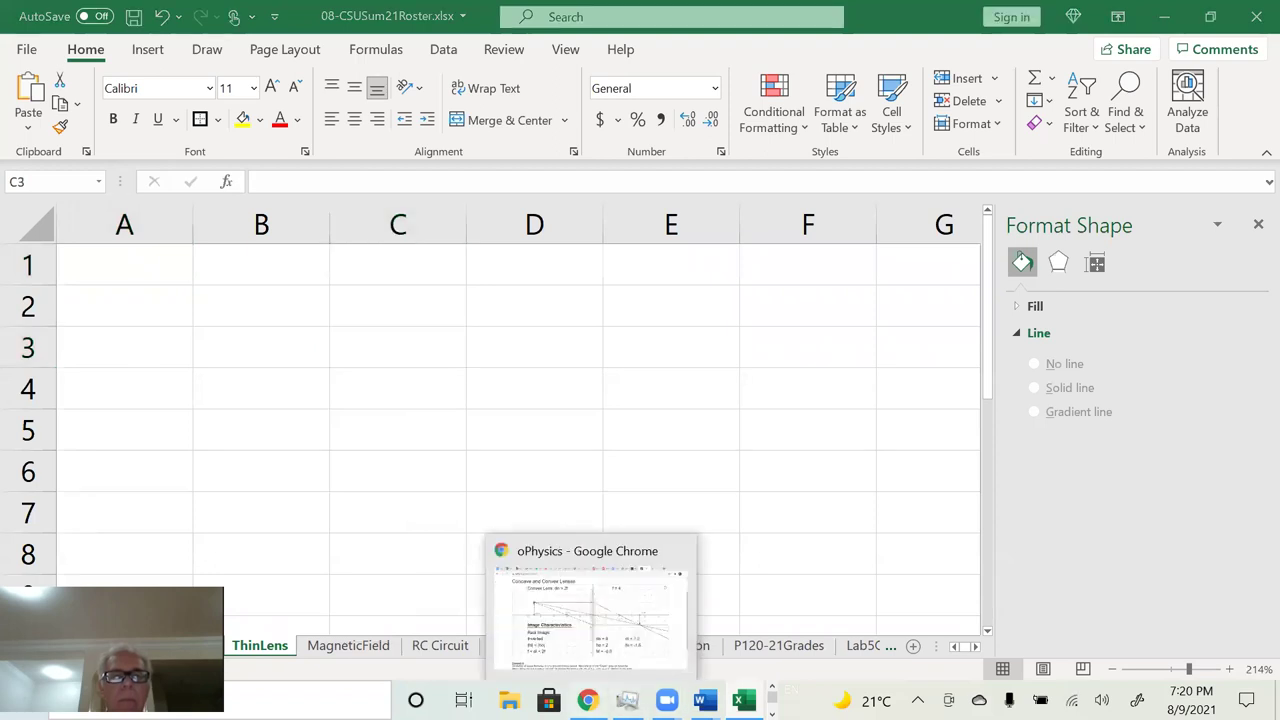
Step: Enter the column headers "do (u)" in B1 and "di (u)" in C1 of the ThinLens sheet
left_click(587, 700)
key("alt+Tab")
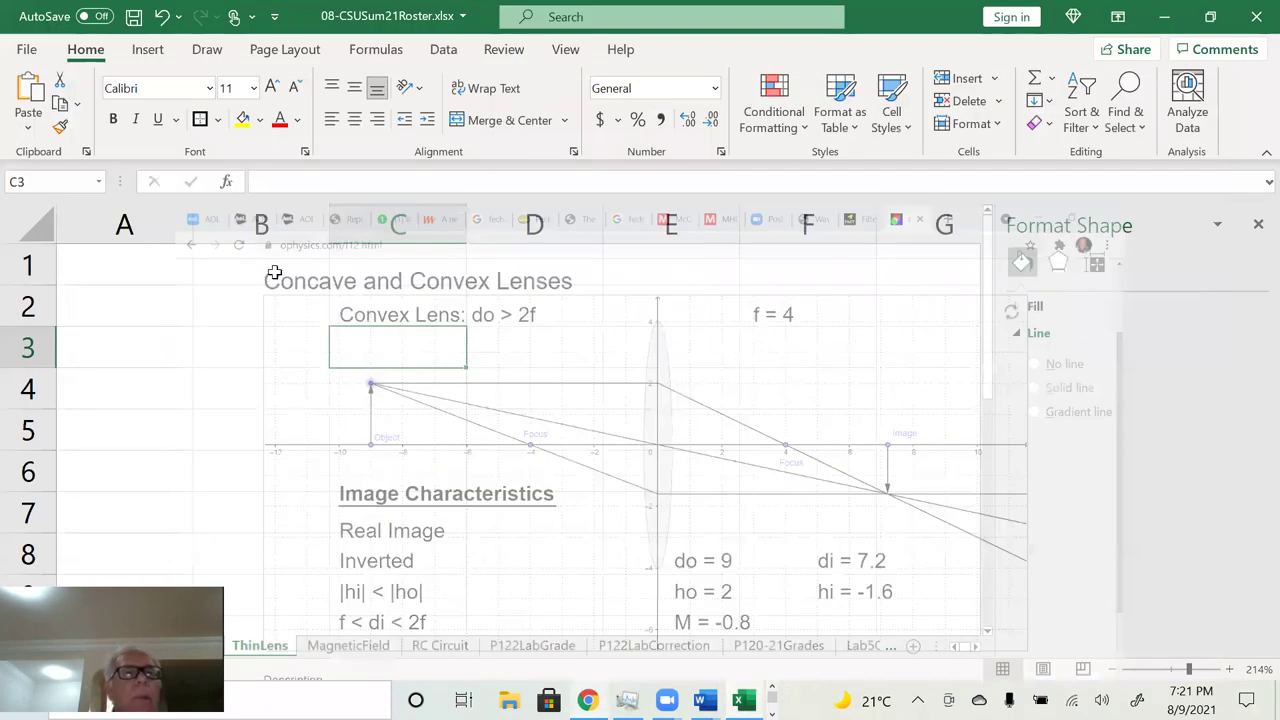
left_click(274, 271)
double_click(275, 272)
type("do ")
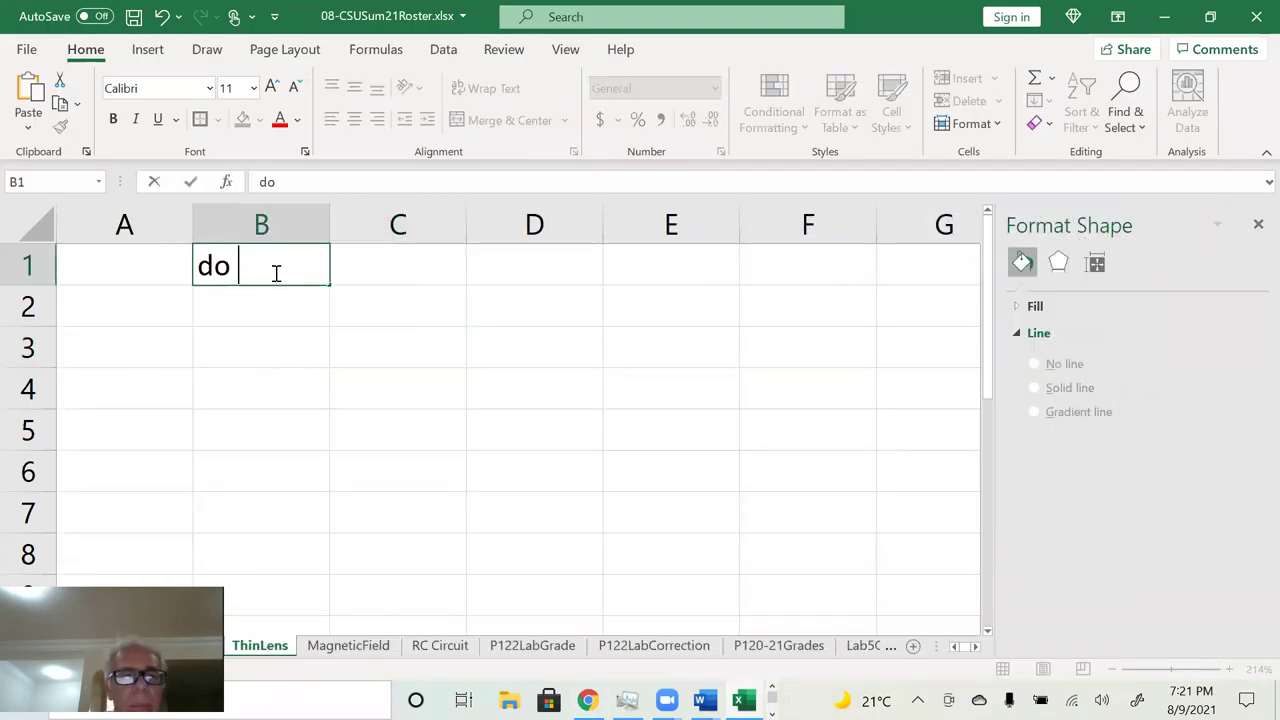
type("(u)")
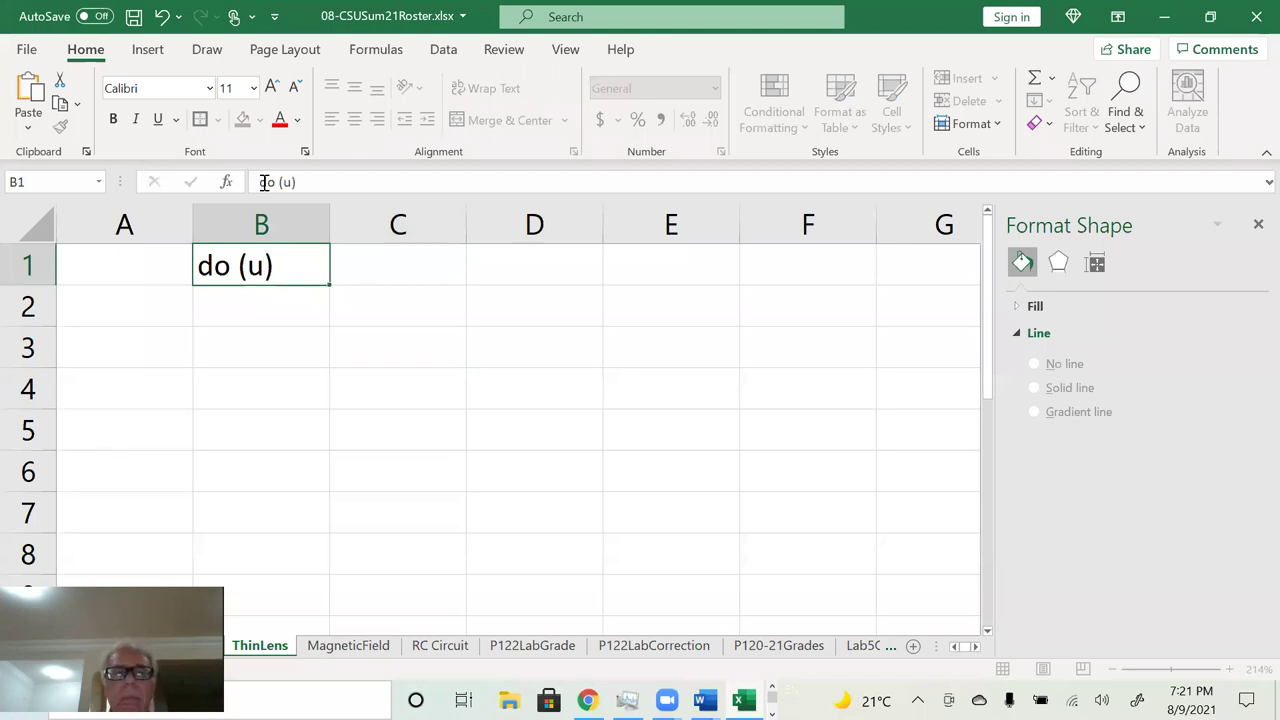
key("Return")
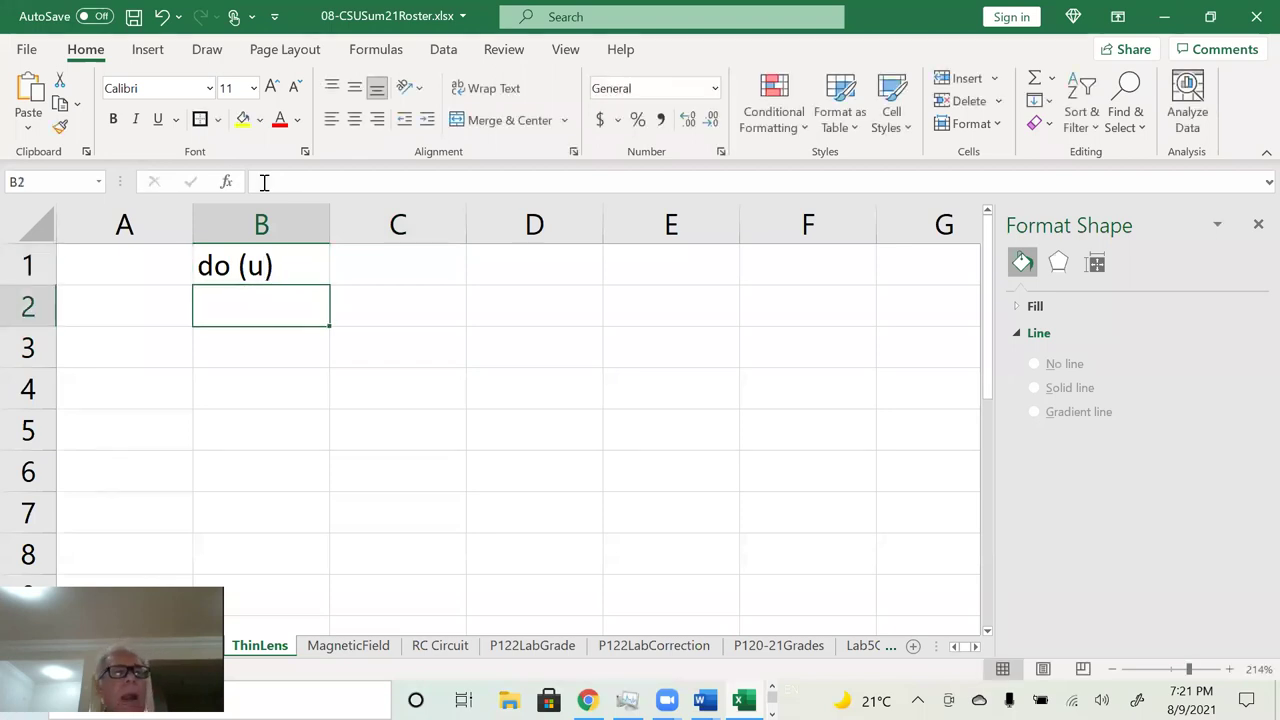
key("Up")
key("Right")
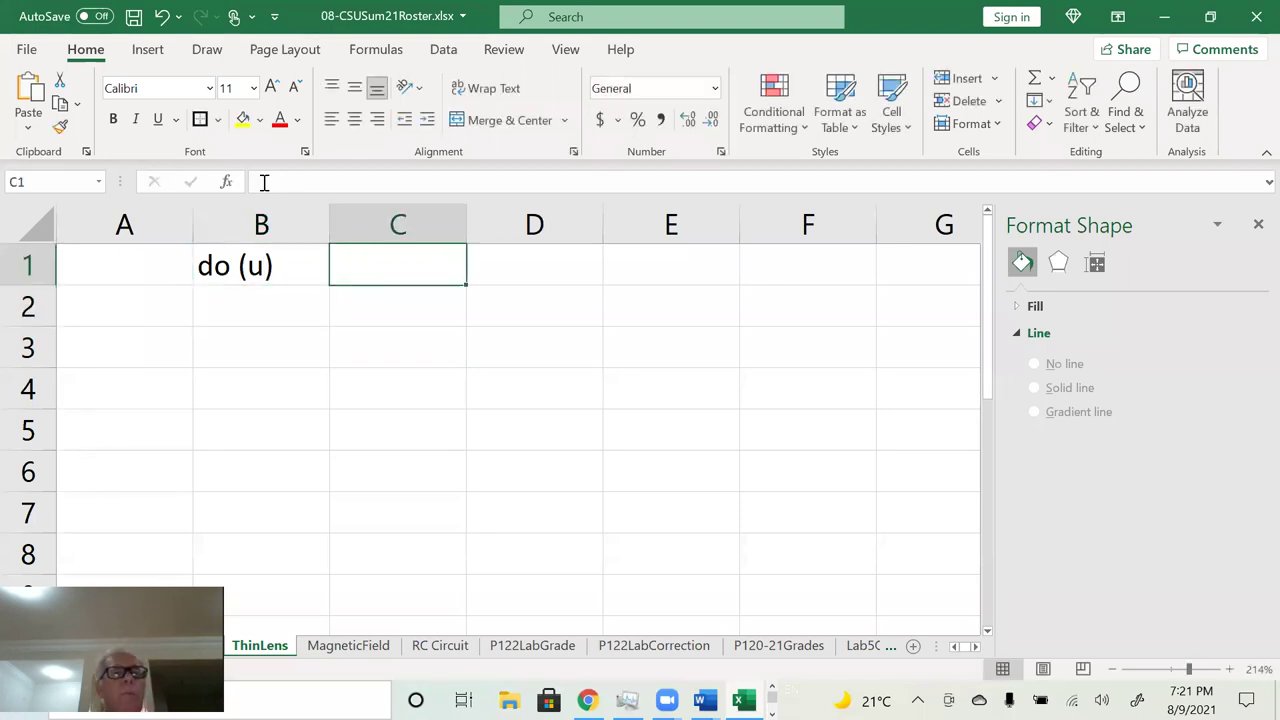
type("di (u)")
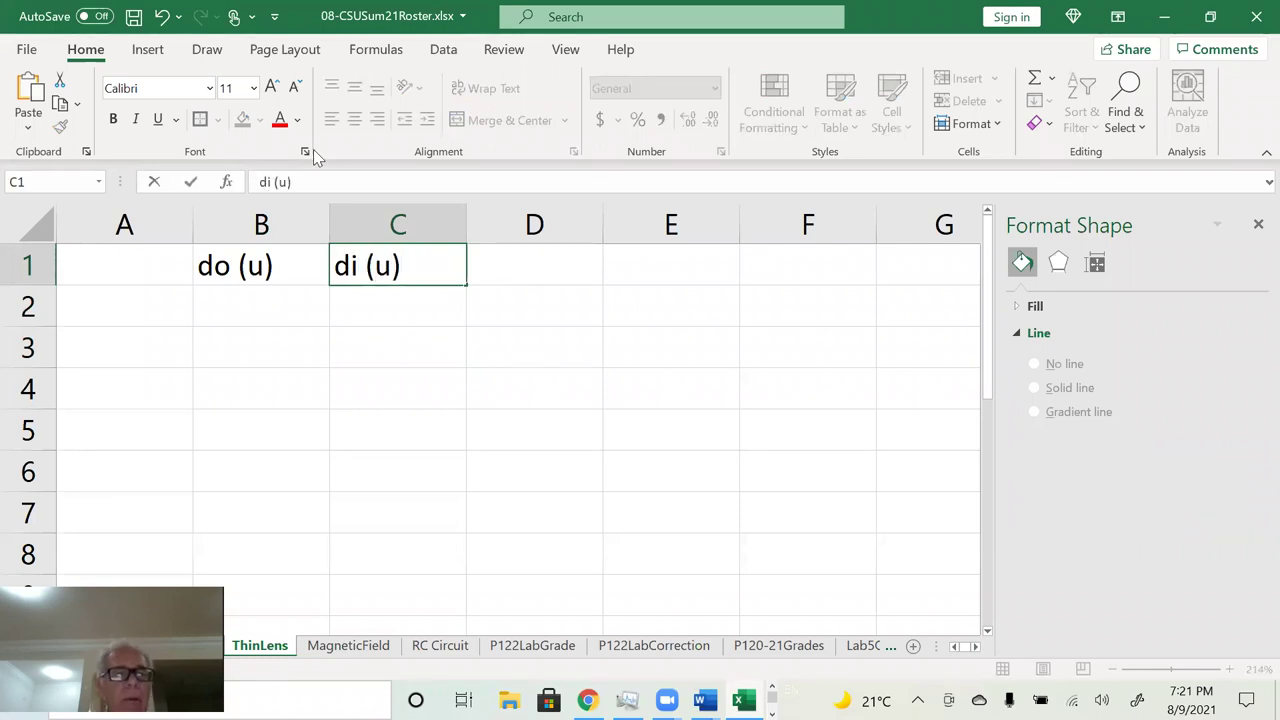
key("Tab")
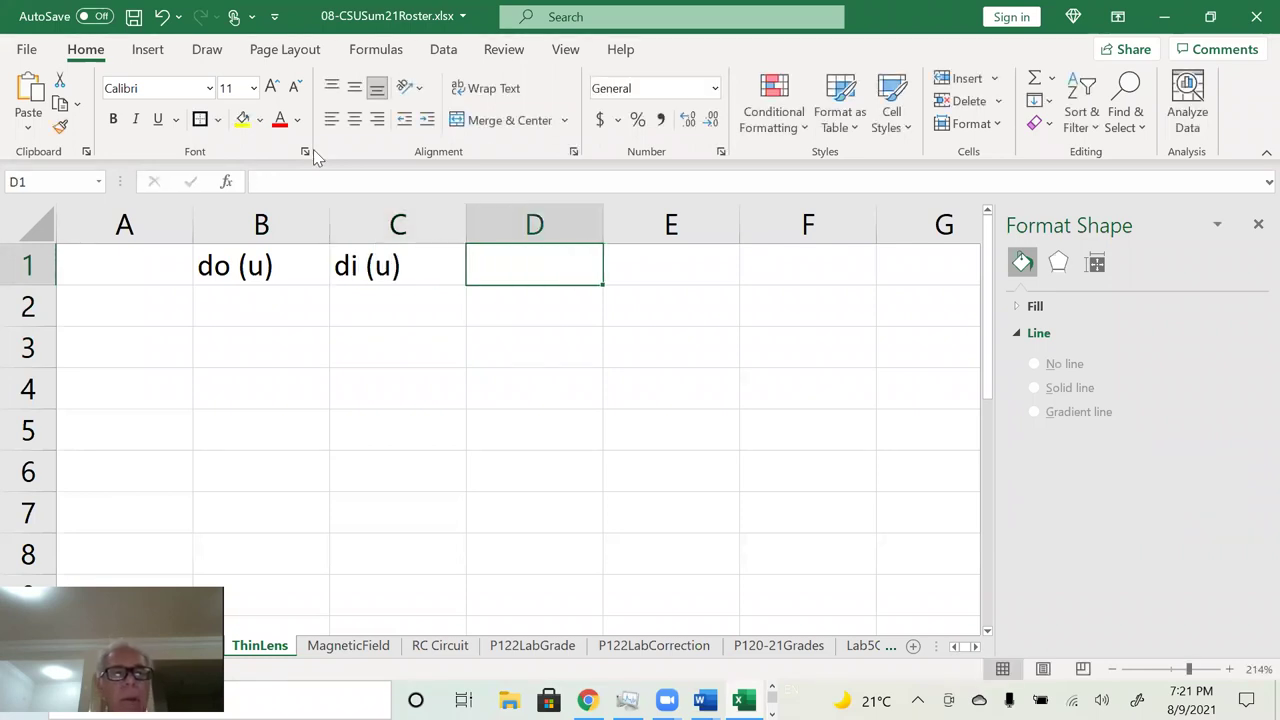
Step: Enter the reciprocal column headers "1/do (1/u)" in D1 and "1/di (1/u)" in E1
type("1/do")
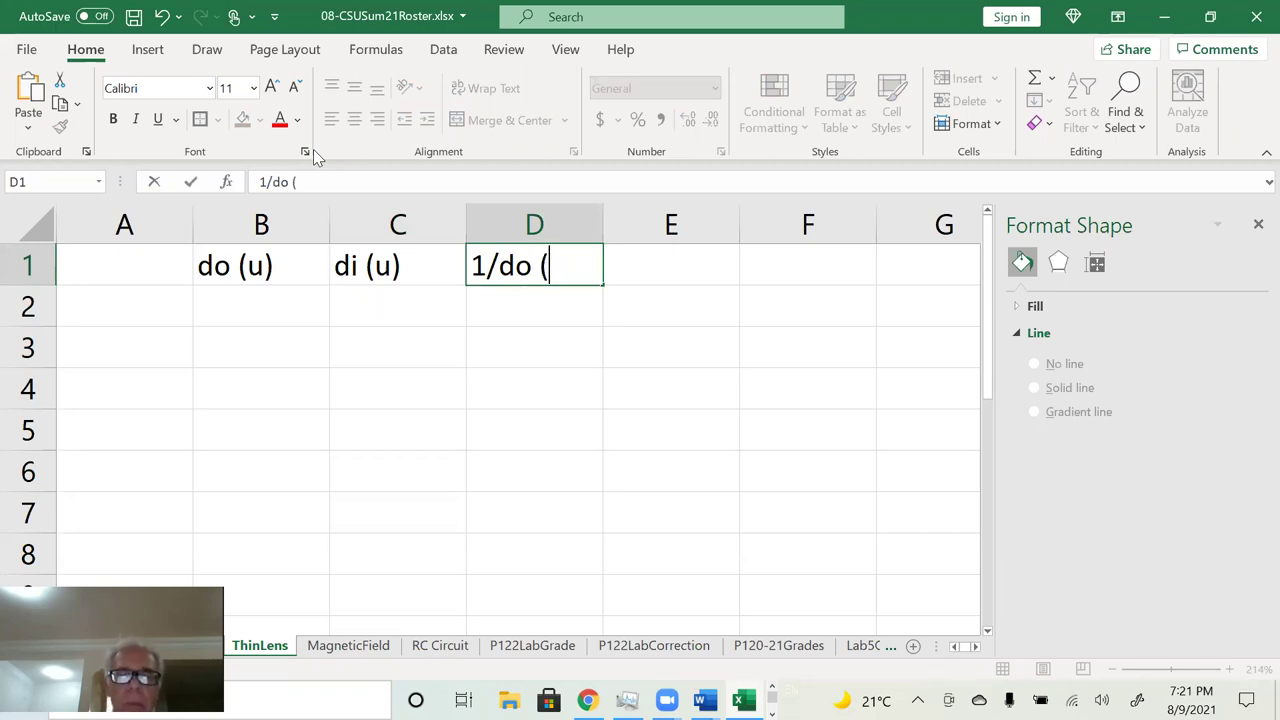
type(" (1/u)")
key("Tab")
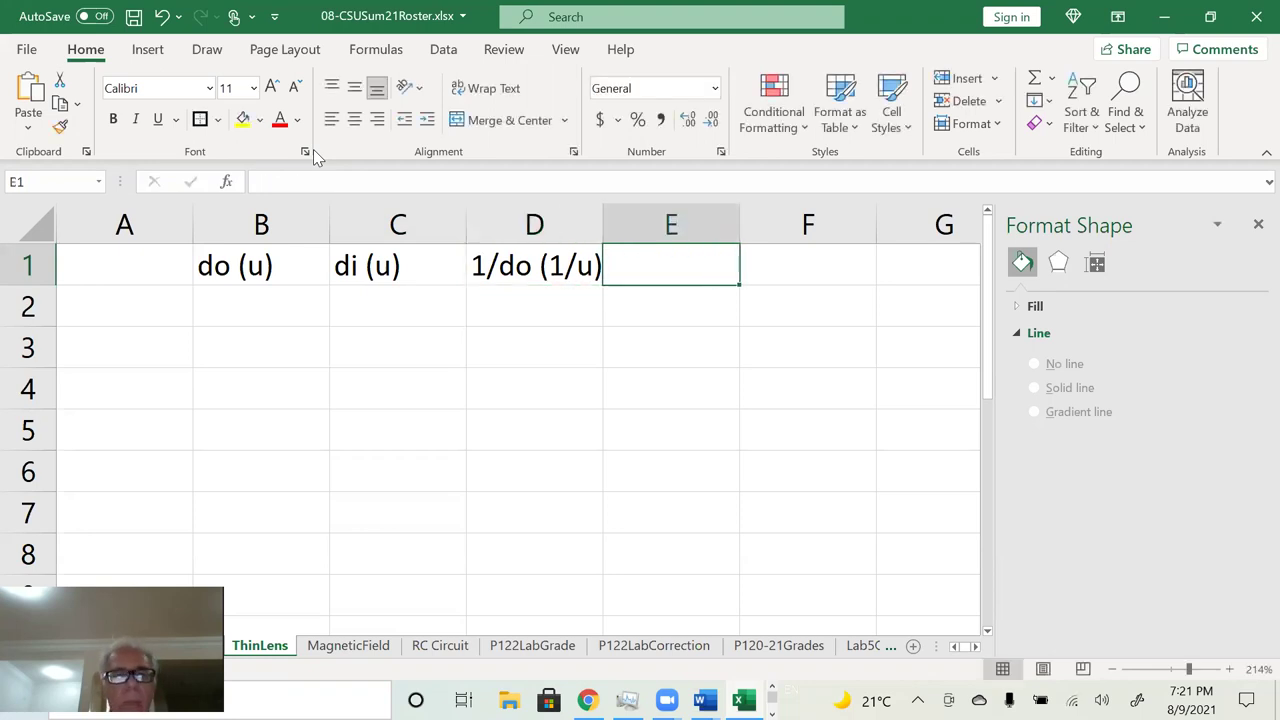
type("1/di (1/u)")
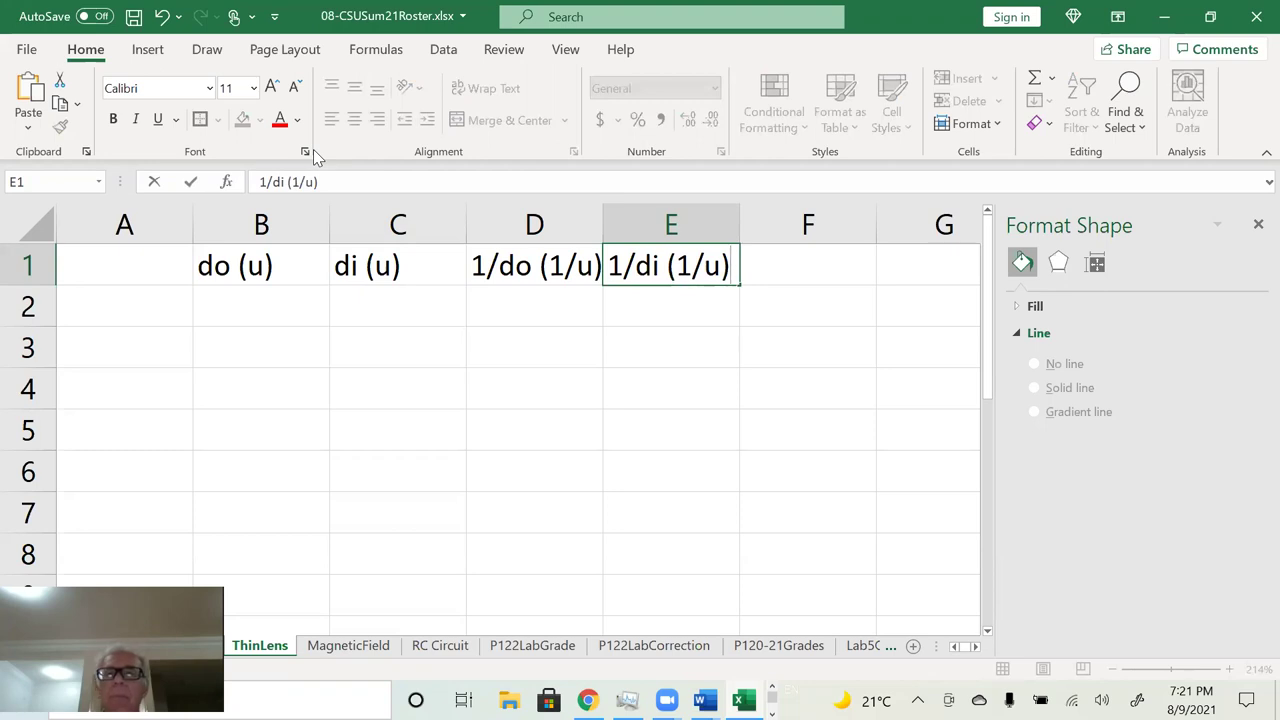
left_click(257, 305)
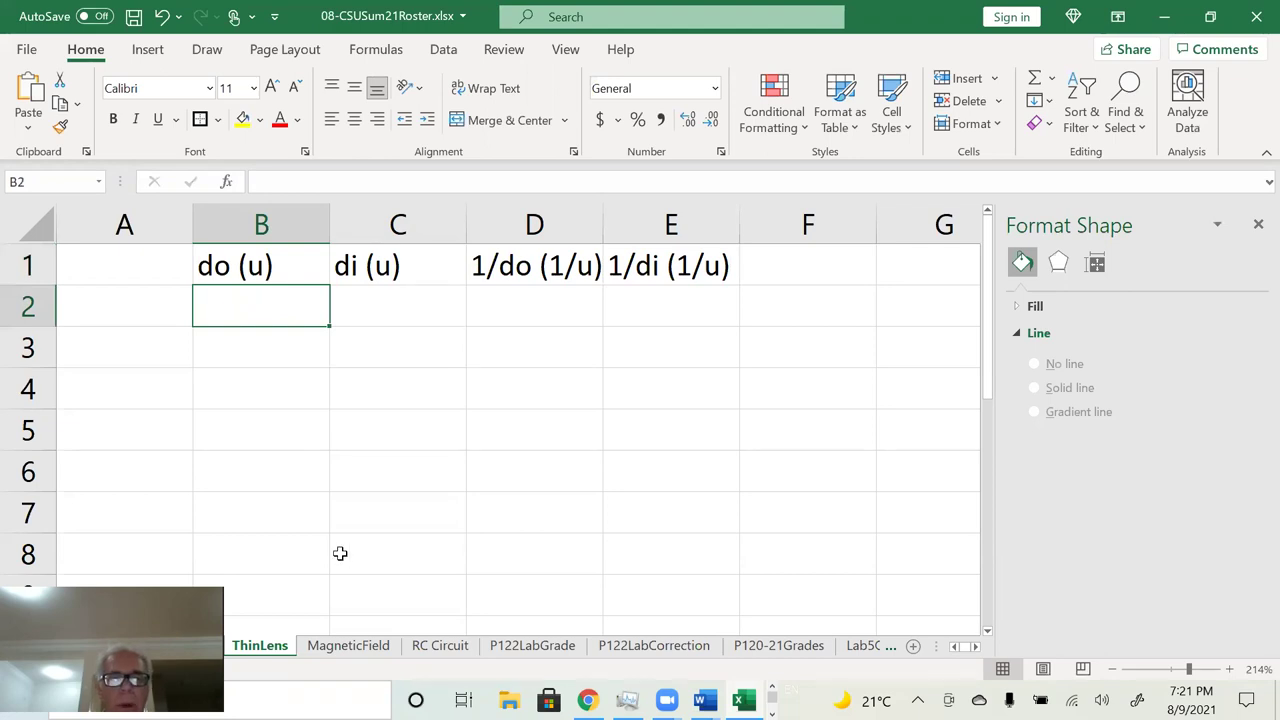
Step: Add the focal length header "f (u)" in A1 and enter 4 below it in A2
left_click(107, 278)
type("f (u")
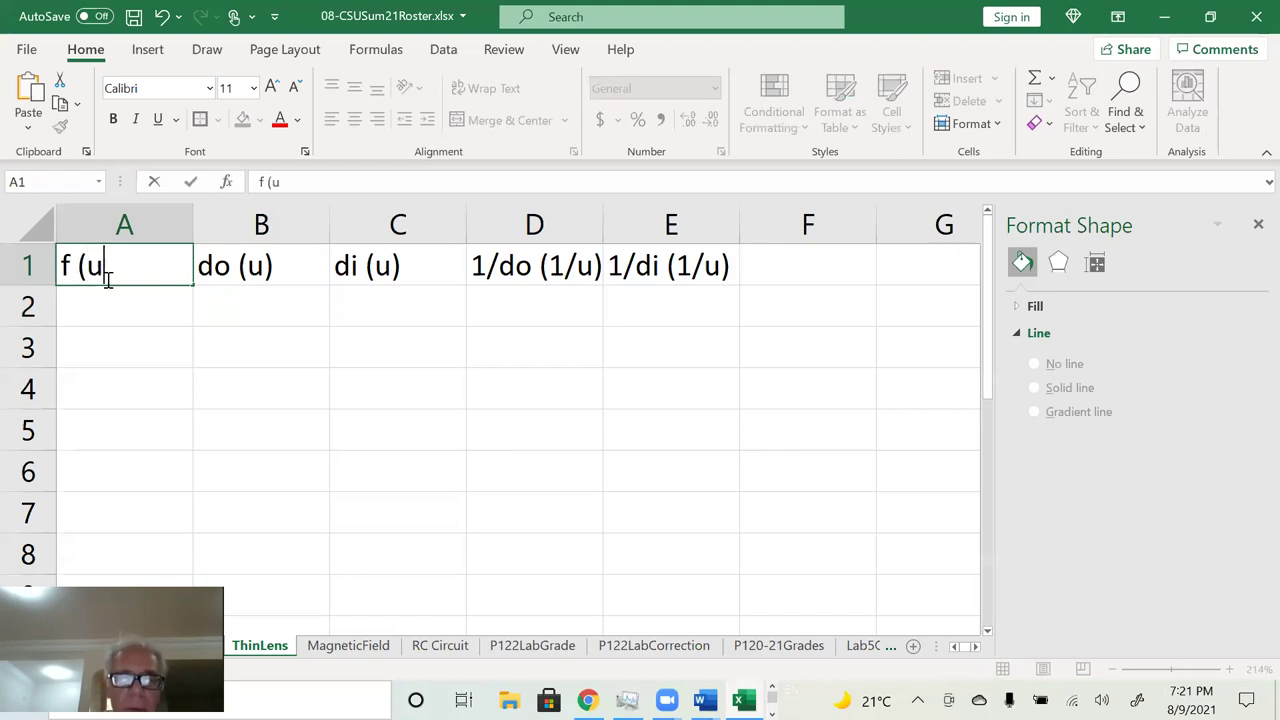
key("Return")
type("4")
key("Return")
Step: Fill the object distance column with 5, 6, 7, 8, 9 and 10 in cells B2 to B7
key("Up")
key("Right")
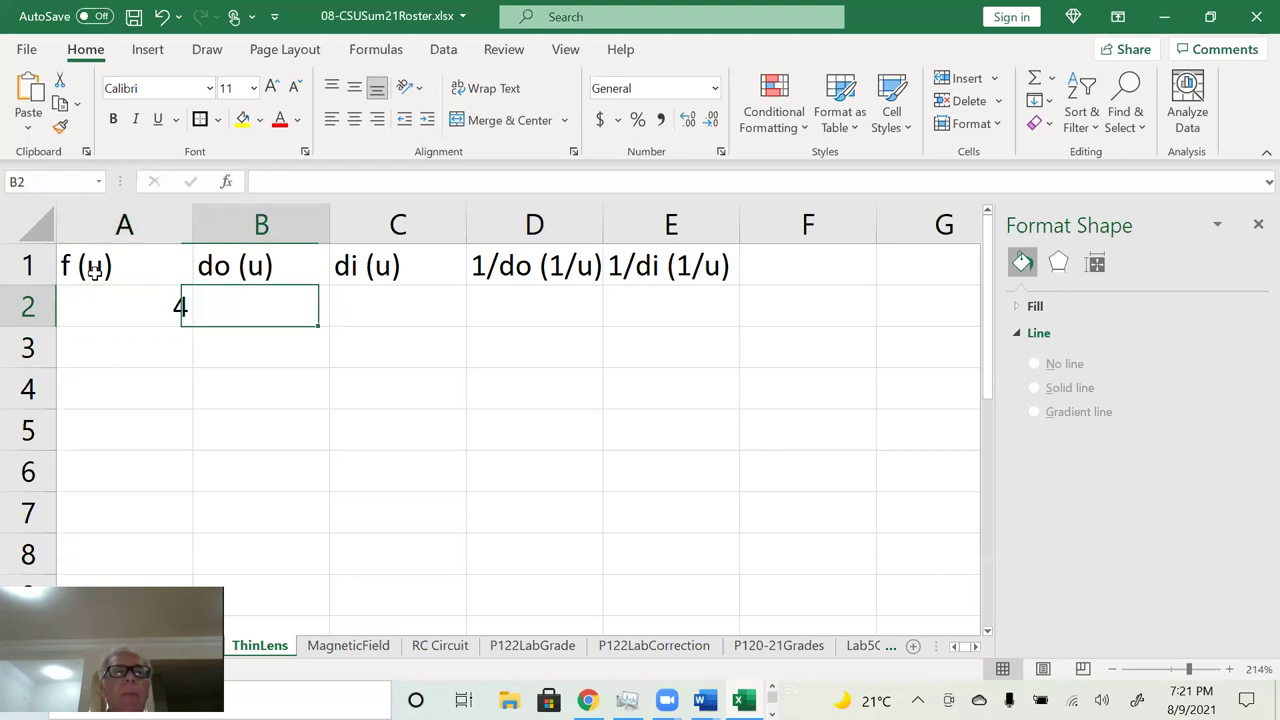
type("5")
key("Return")
type("6")
key("Return")
type("7")
key("Return")
type("8")
key("Return")
type("9")
key("Return")
type("10")
key("Return")
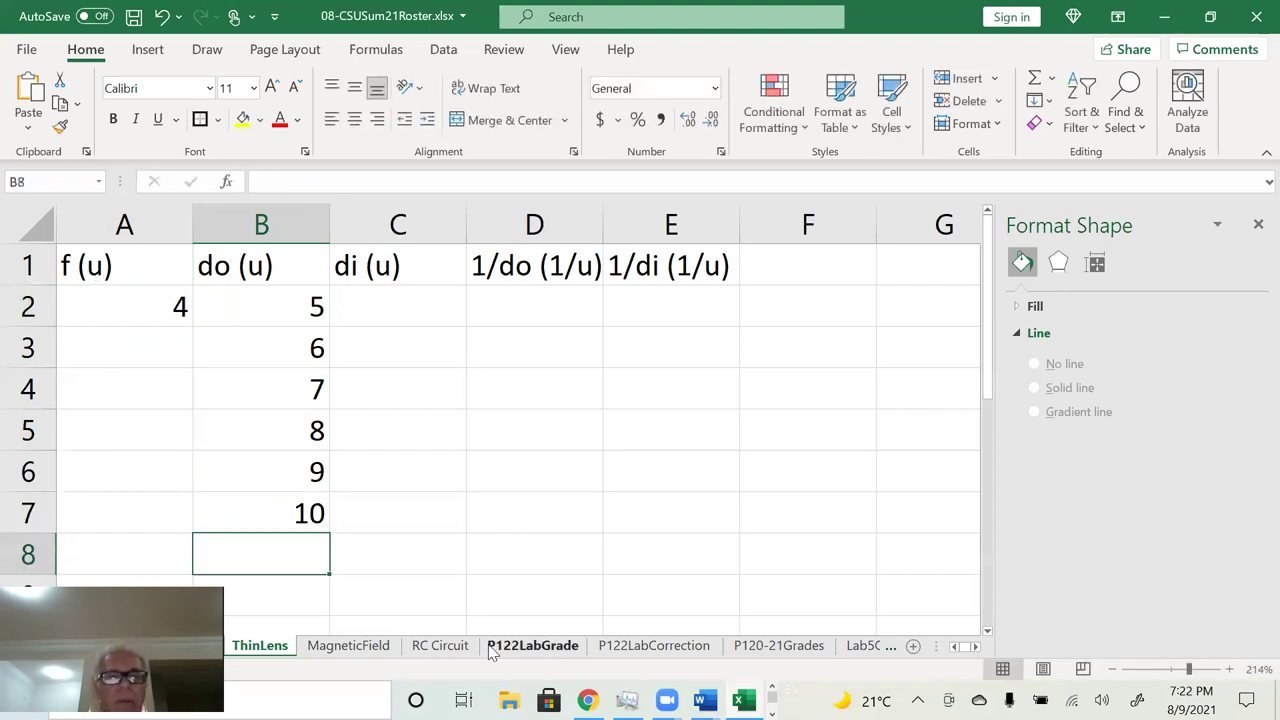
Step: Switch to the Concave and Convex Lenses simulation in Chrome
mouse_move(587, 700)
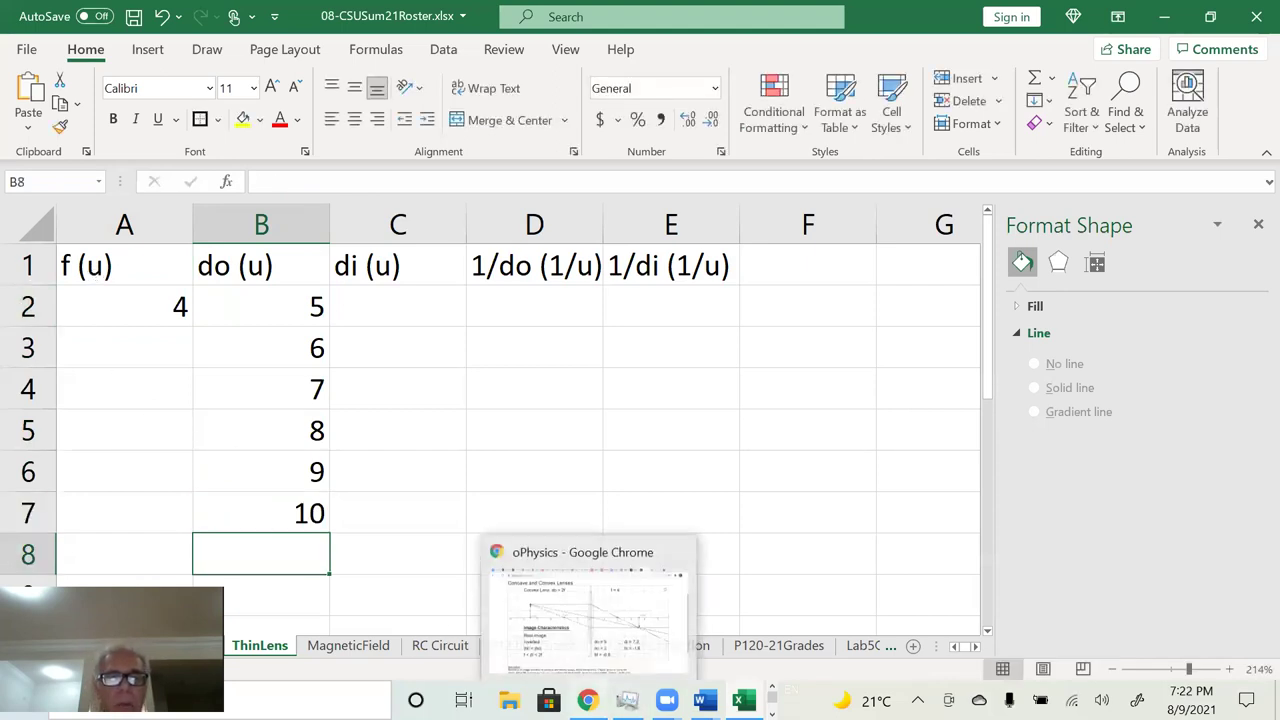
left_click(590, 605)
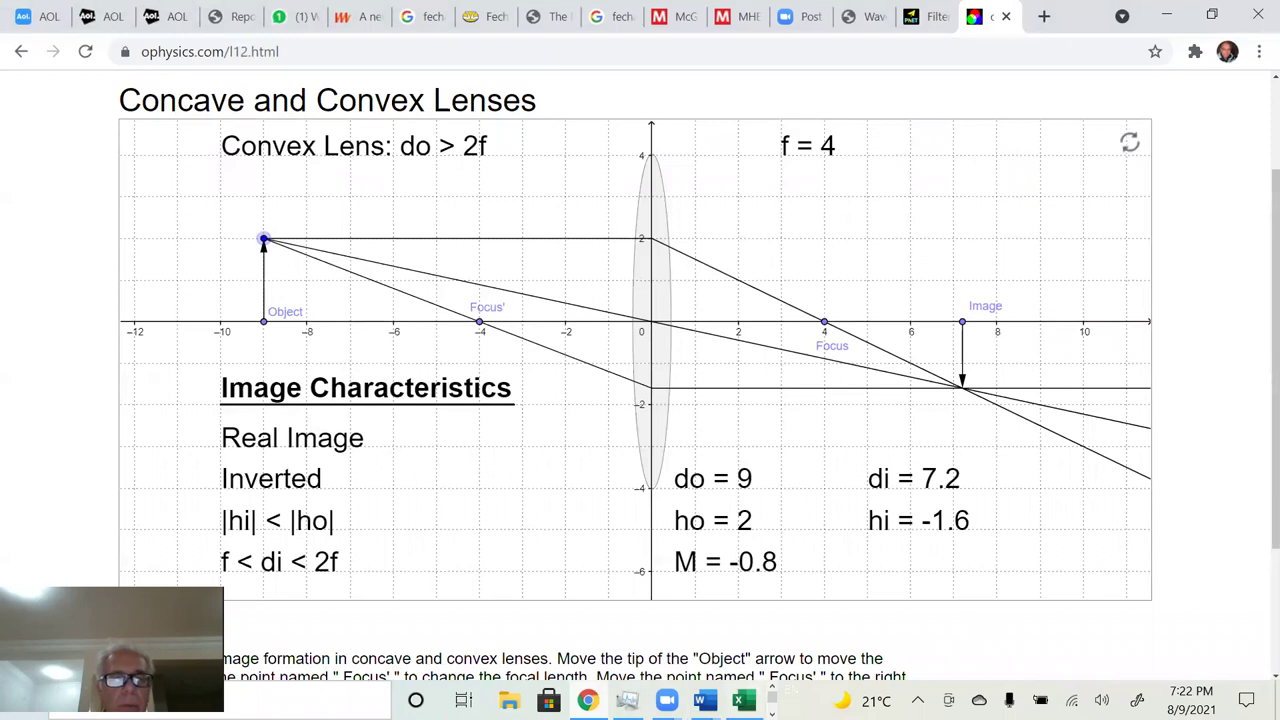
mouse_move(703, 700)
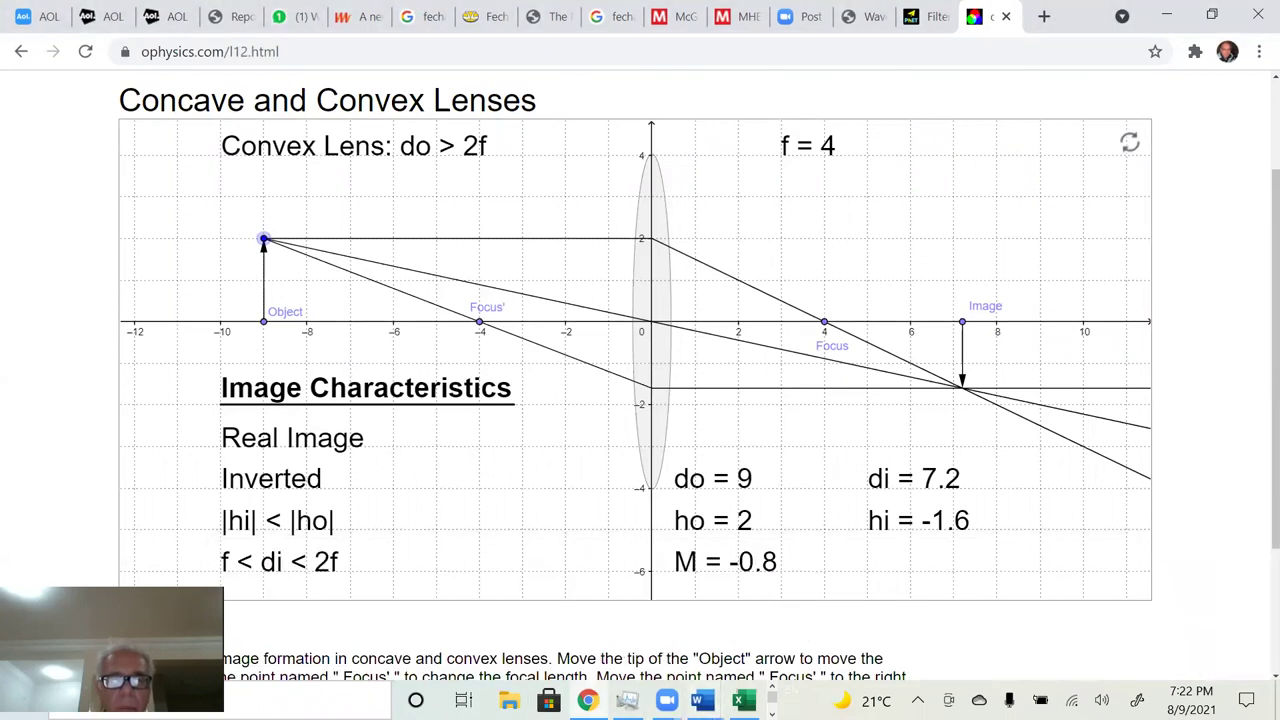
Step: Check the data table in the Word lab document, switch to Excel and add object distance 11 in B8
left_click(1036, 610)
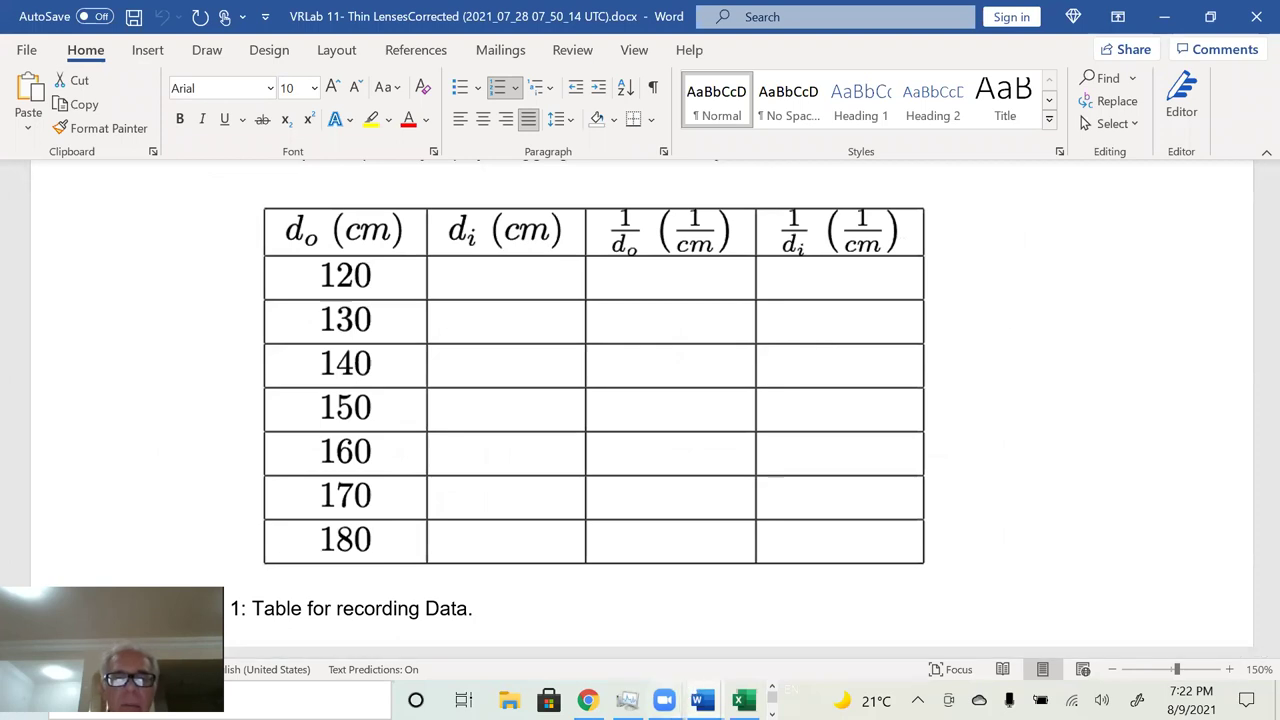
mouse_move(703, 700)
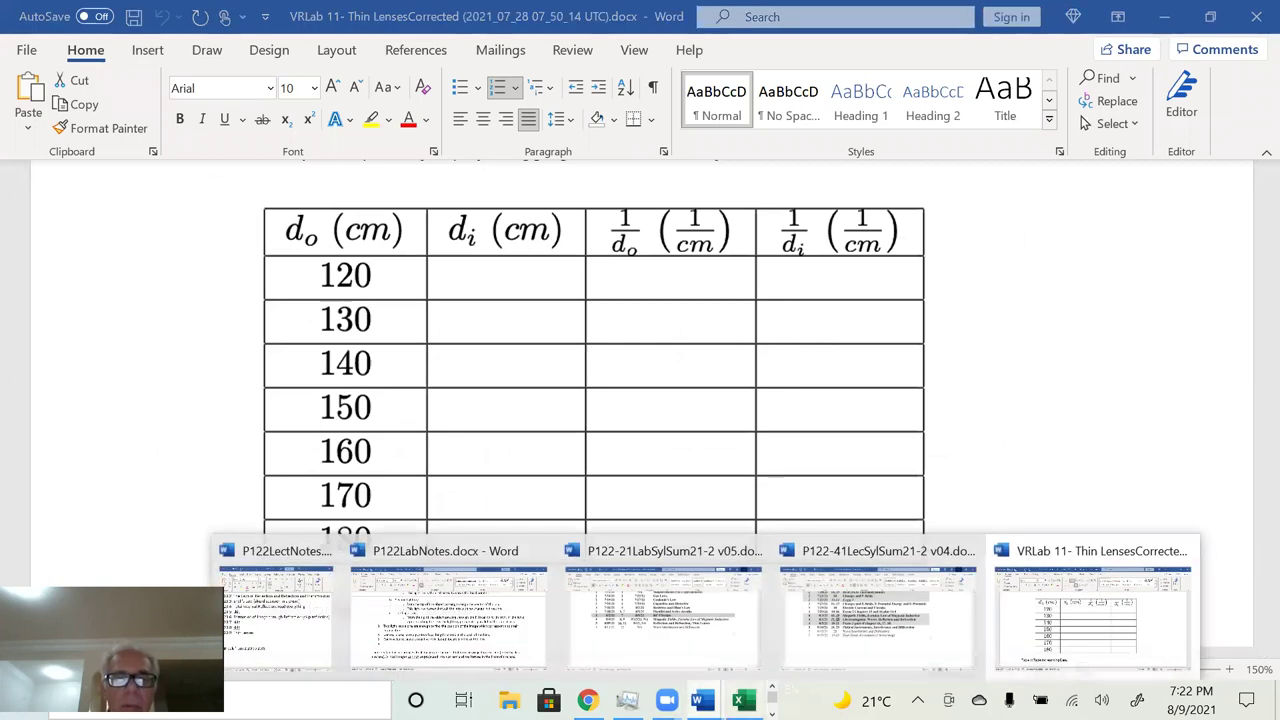
left_click(743, 700)
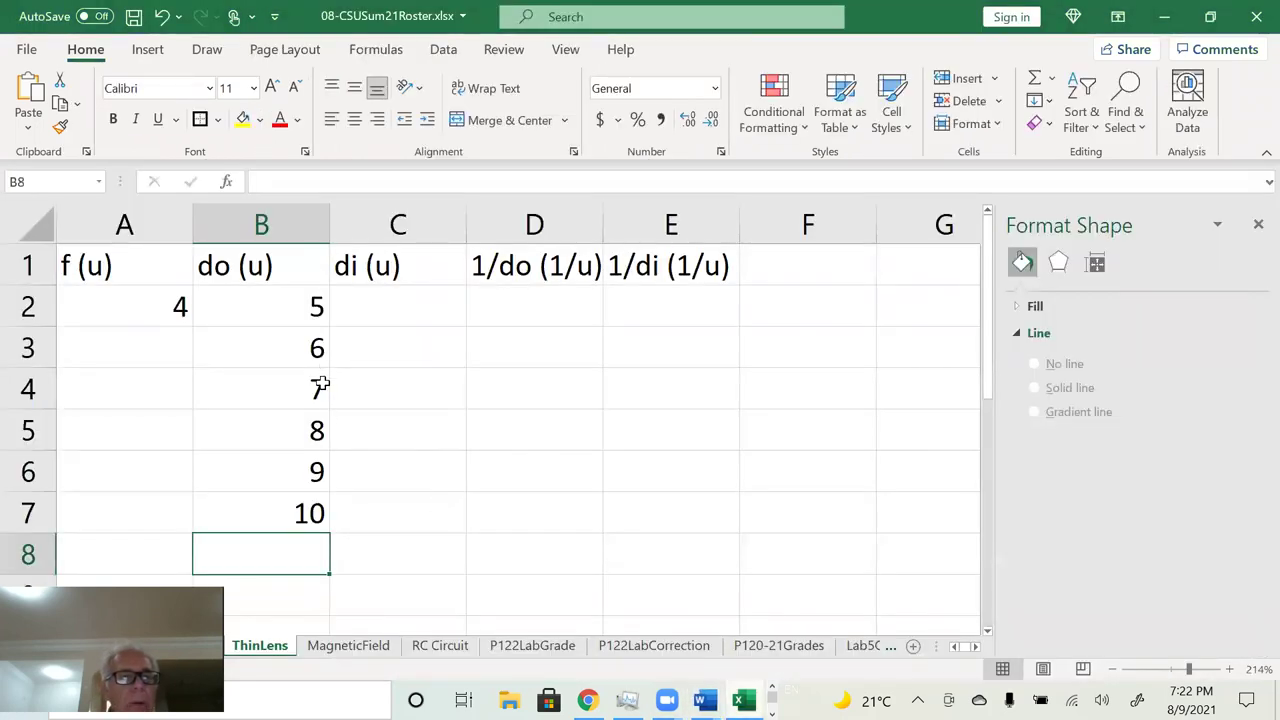
type("11")
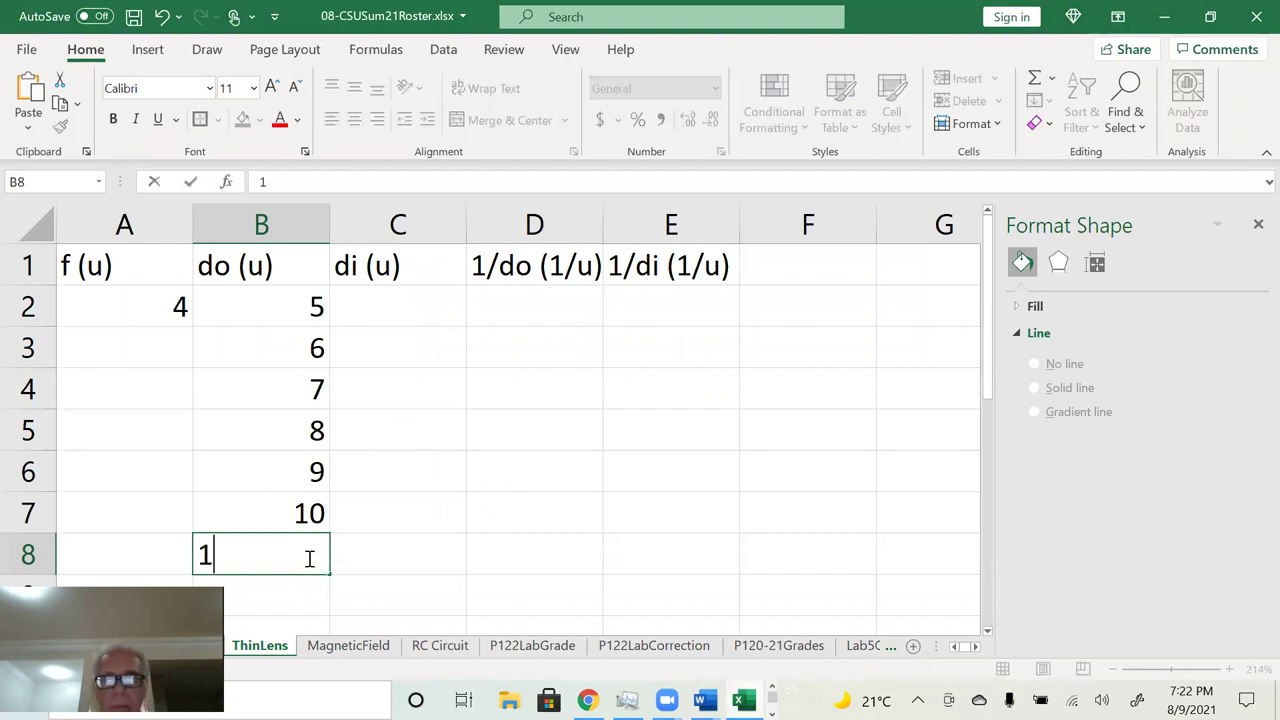
key("Return")
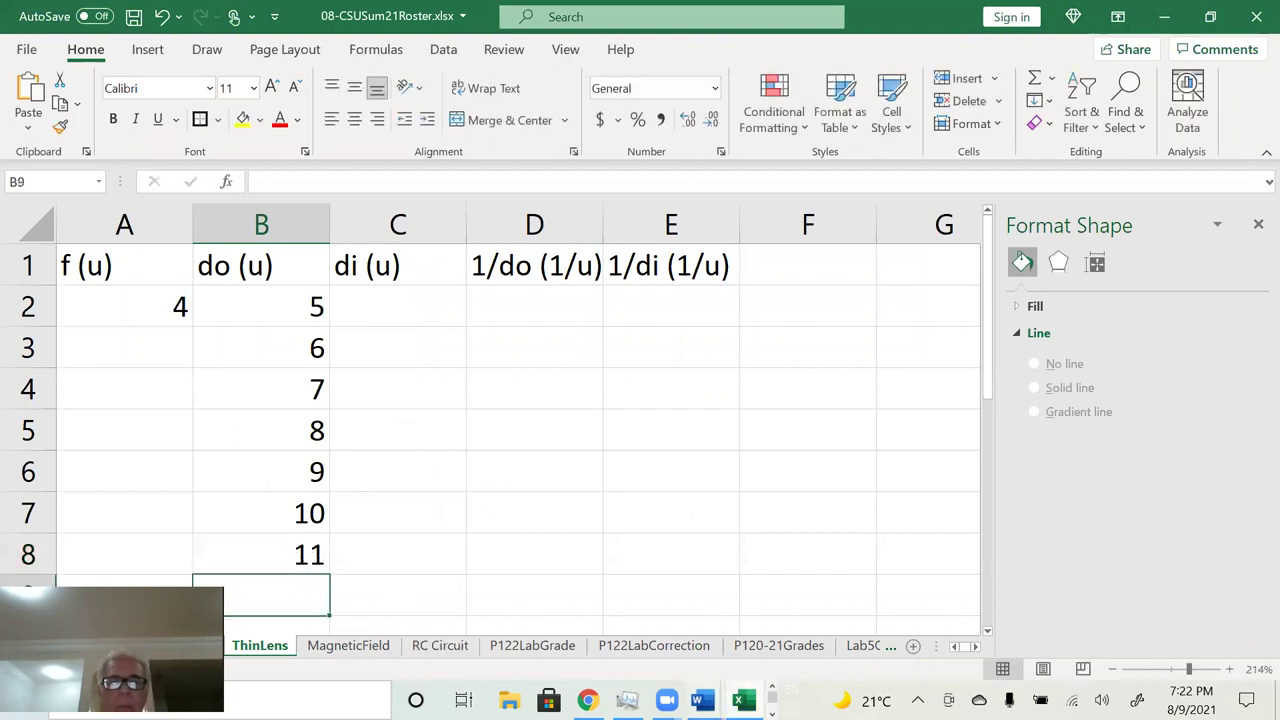
Step: Move the object to do = 11 in the Chrome lens simulation, keeping f = 4, and return to the Excel sheet
left_click(588, 700)
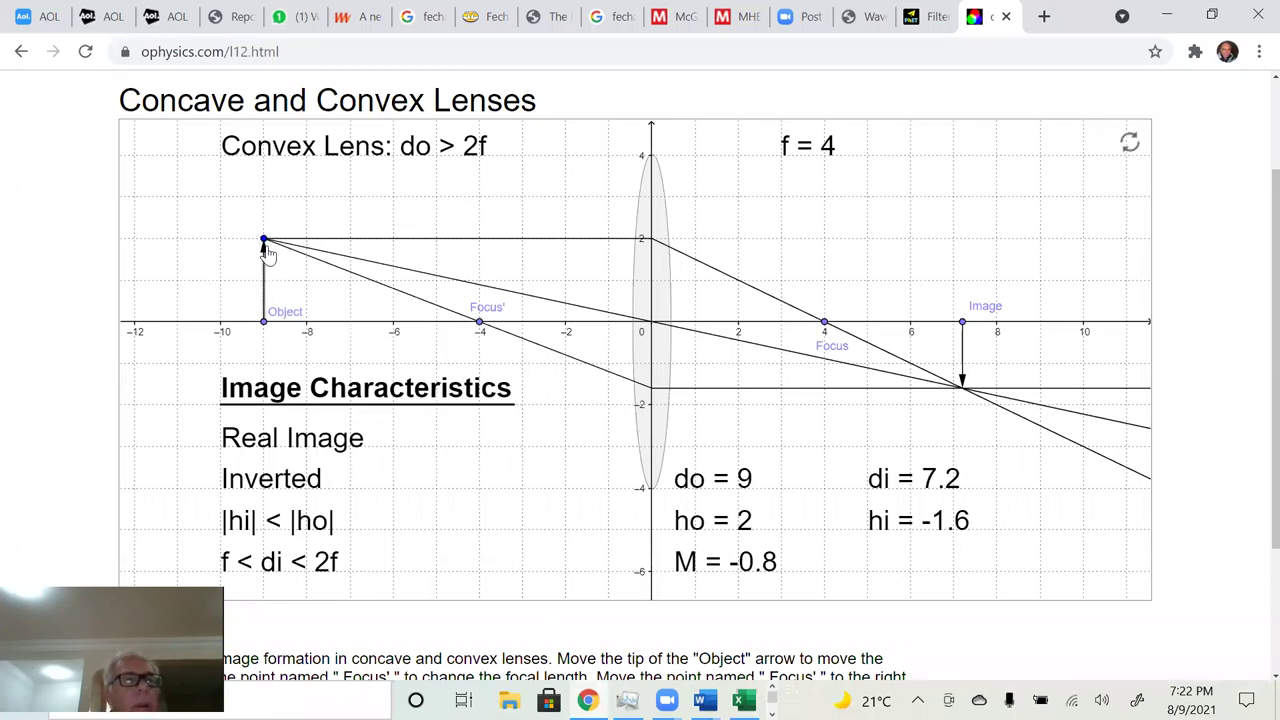
left_click_drag(265, 248, 181, 248)
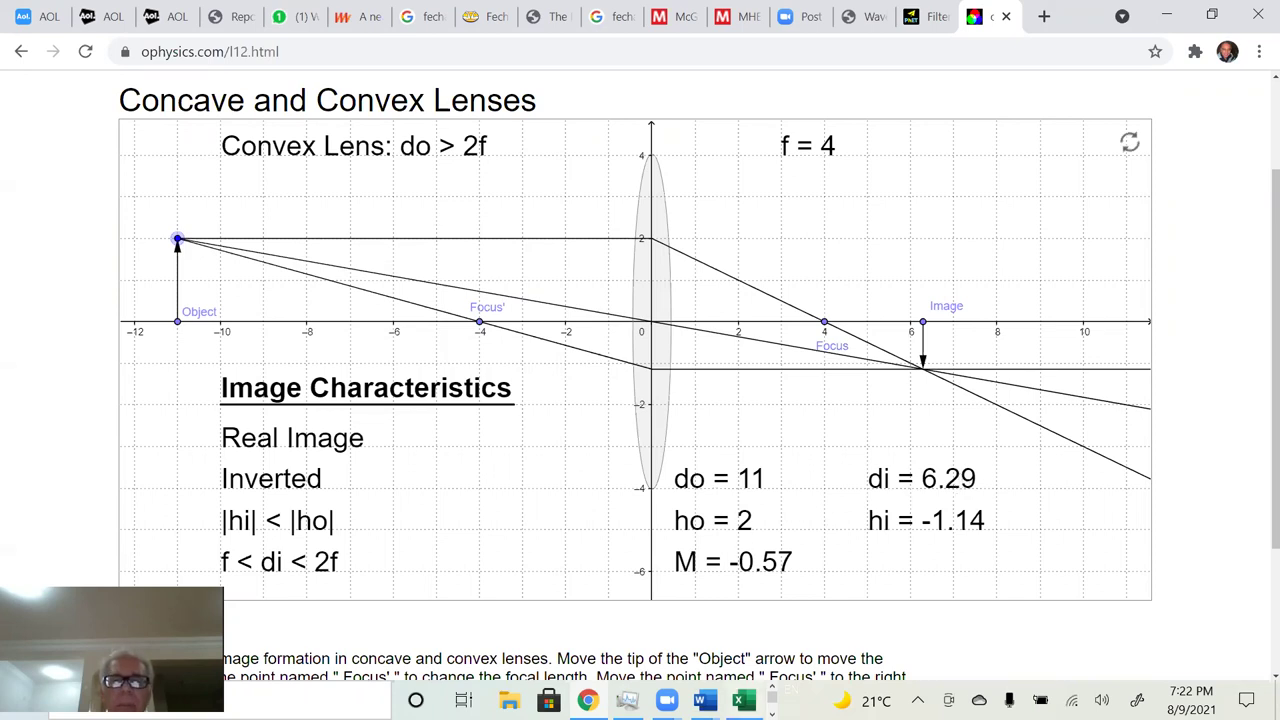
left_click(743, 700)
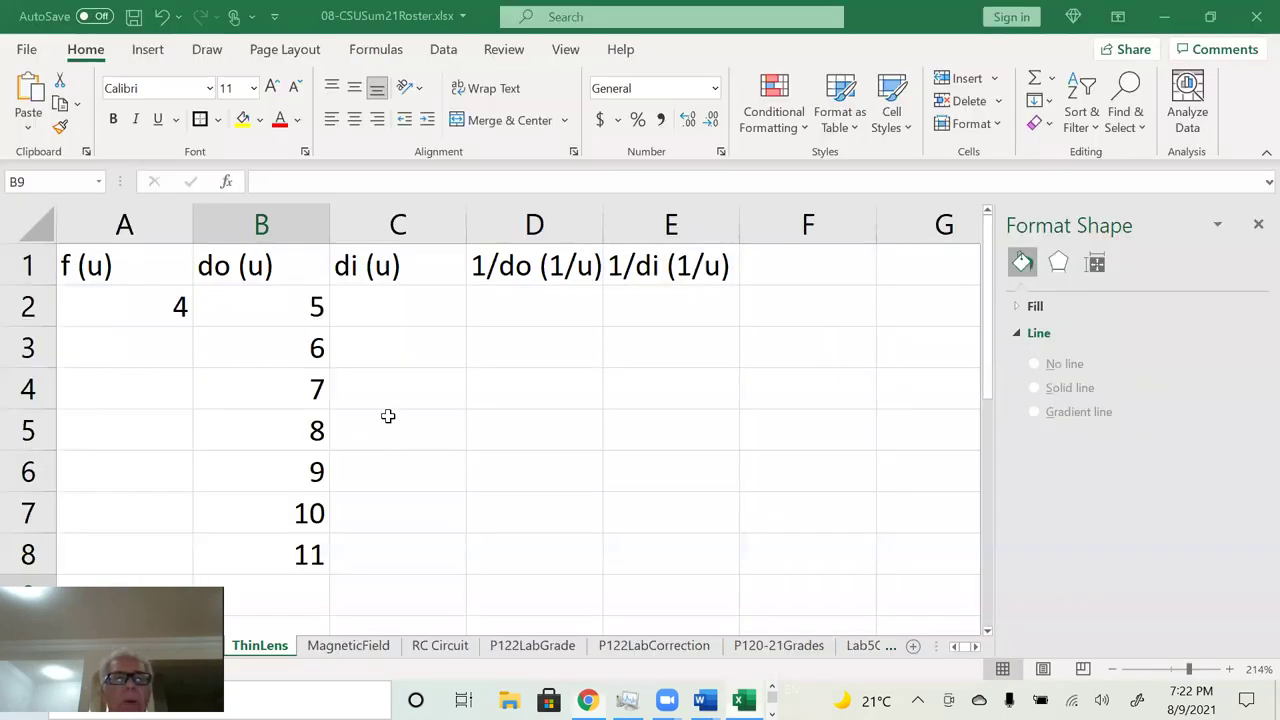
Step: Enter 6.29 in C2 of the image distance column
left_click(382, 302)
type("6.29")
key("Return")
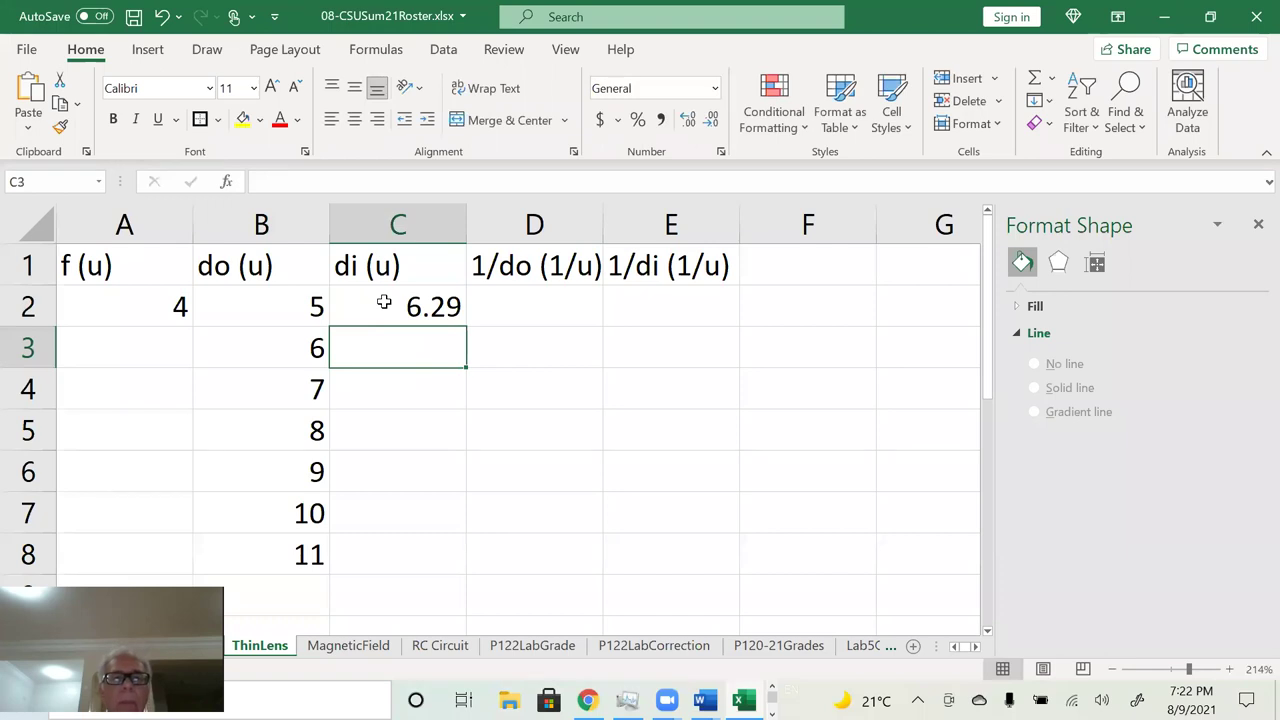
Step: Enter the image distance 6.29 in C8, beside the object distance of 11
left_click_drag(394, 554, 373, 523)
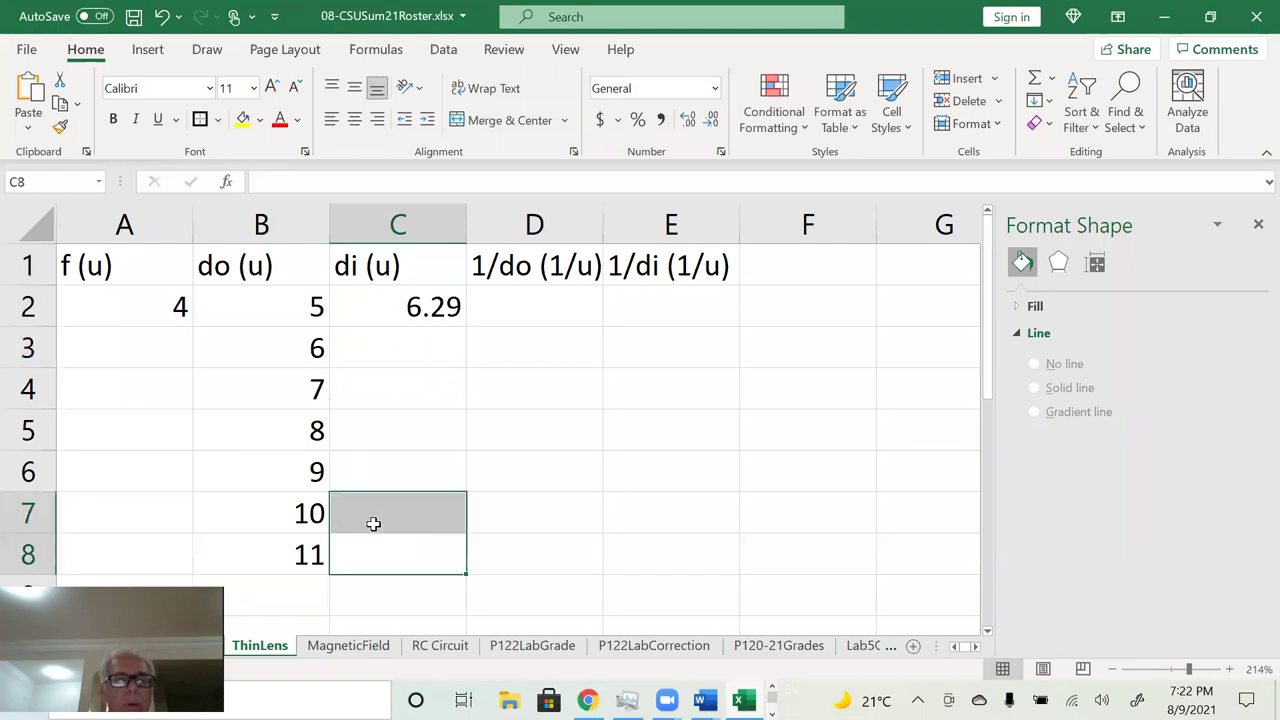
type("6.29")
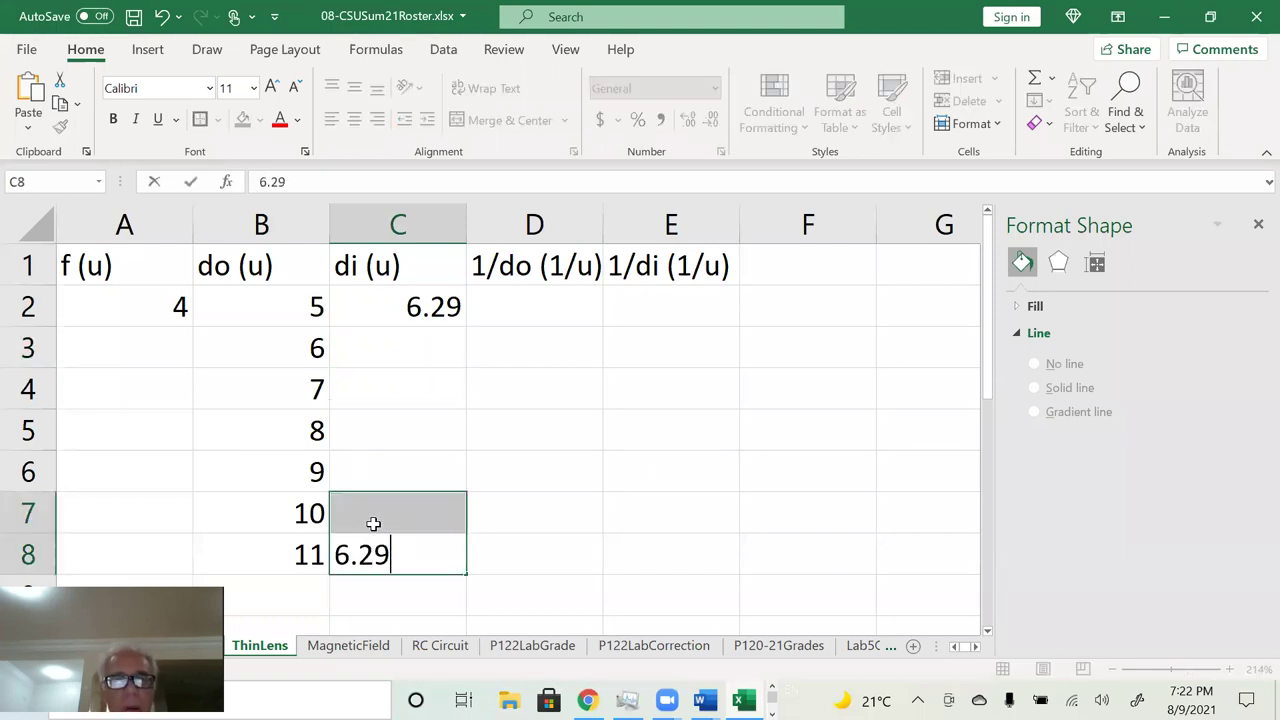
key("Return")
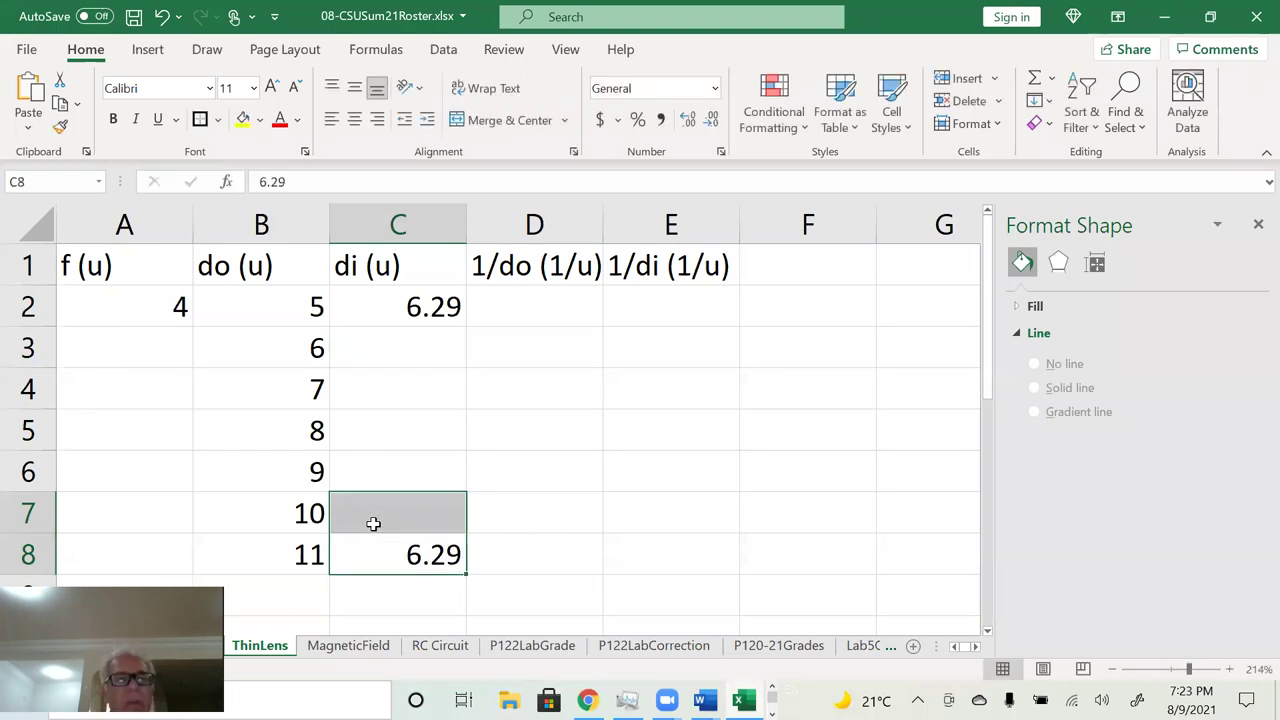
Step: Move the simulation's object to do = 5 in Chrome and replace the image distance in Excel cell C2 with 20
left_click(401, 312)
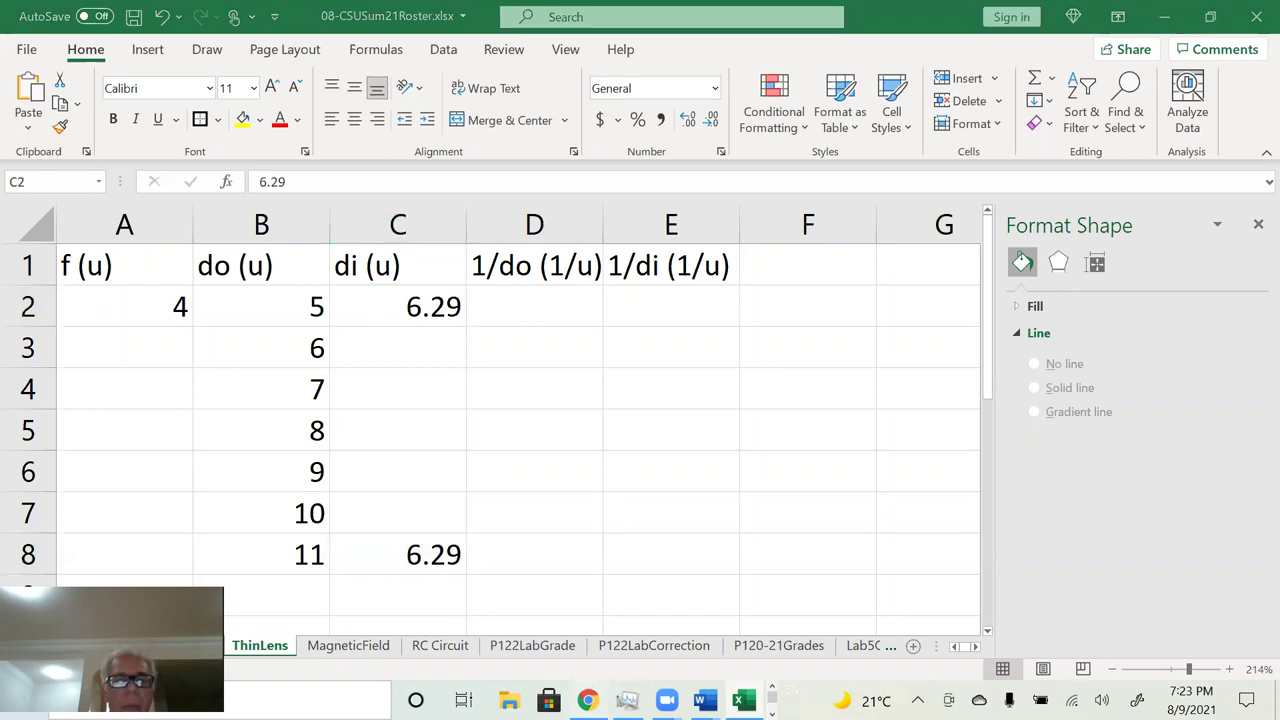
key("alt+Tab")
left_click_drag(176, 240, 437, 242)
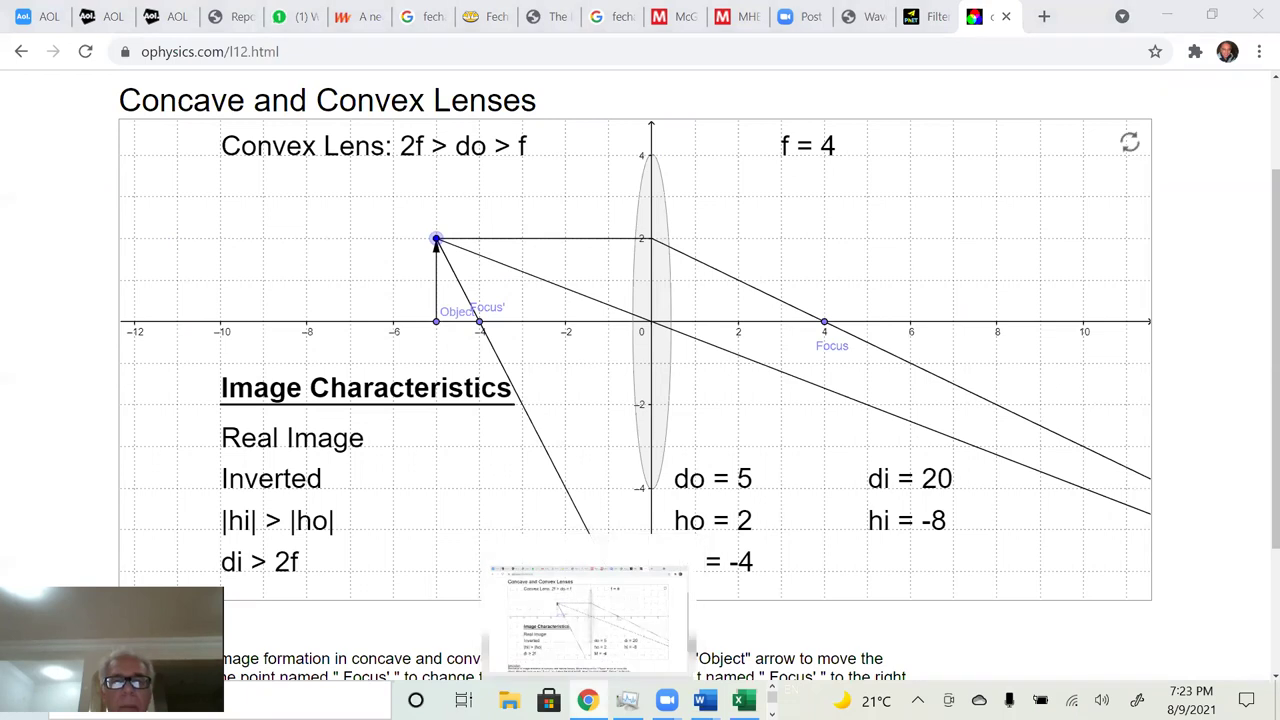
left_click(588, 700)
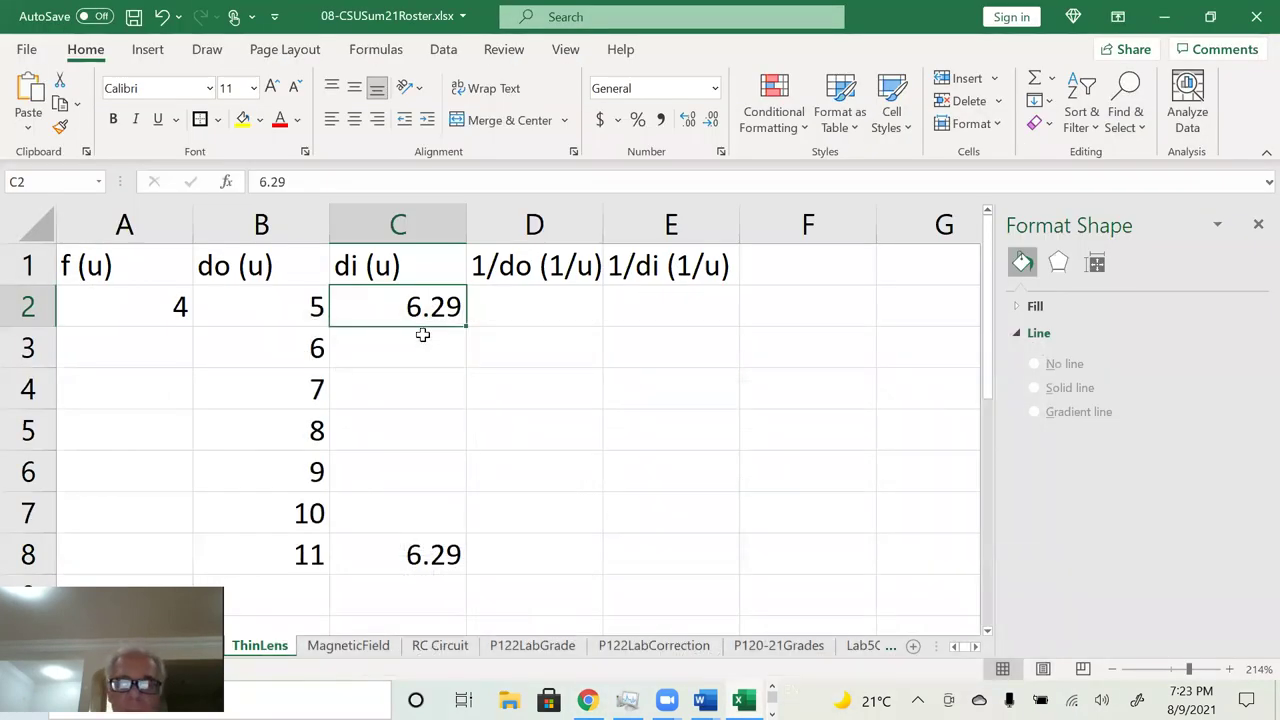
type("20")
key("Return")
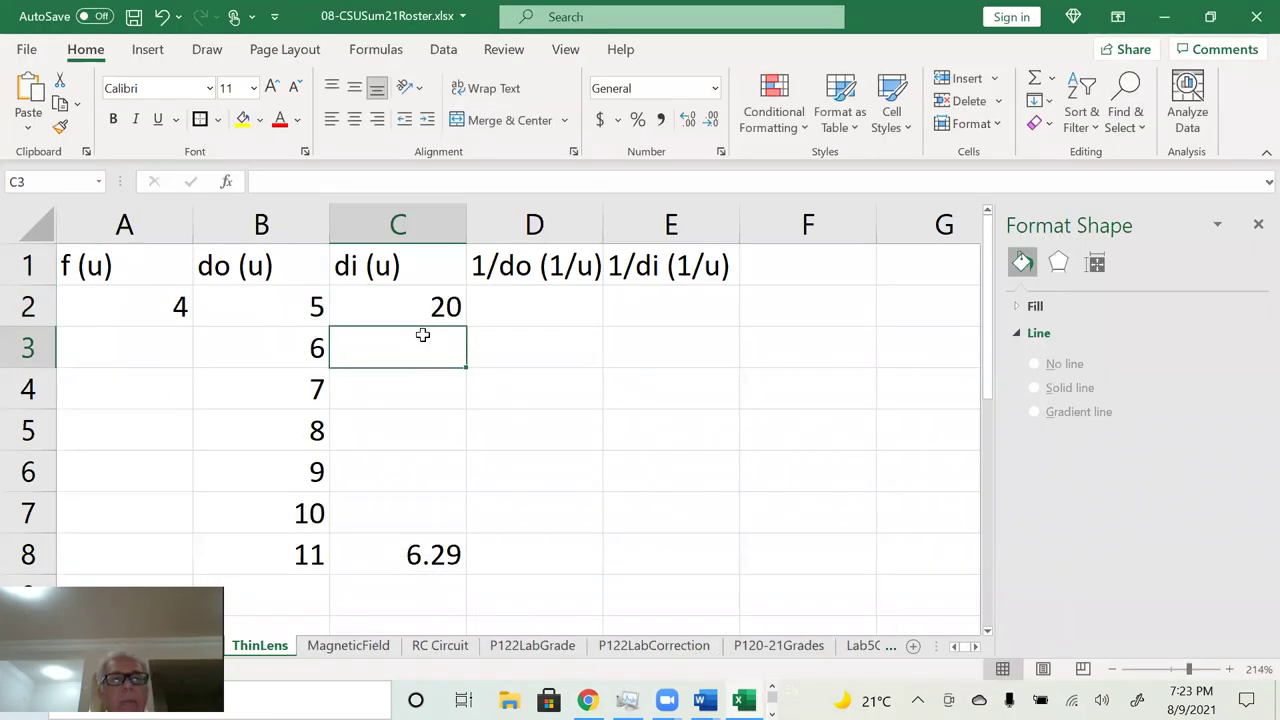
Step: Move the simulation's object to do = 6 in Chrome and enter the image distance 12 in Excel cell C3
left_click(588, 700)
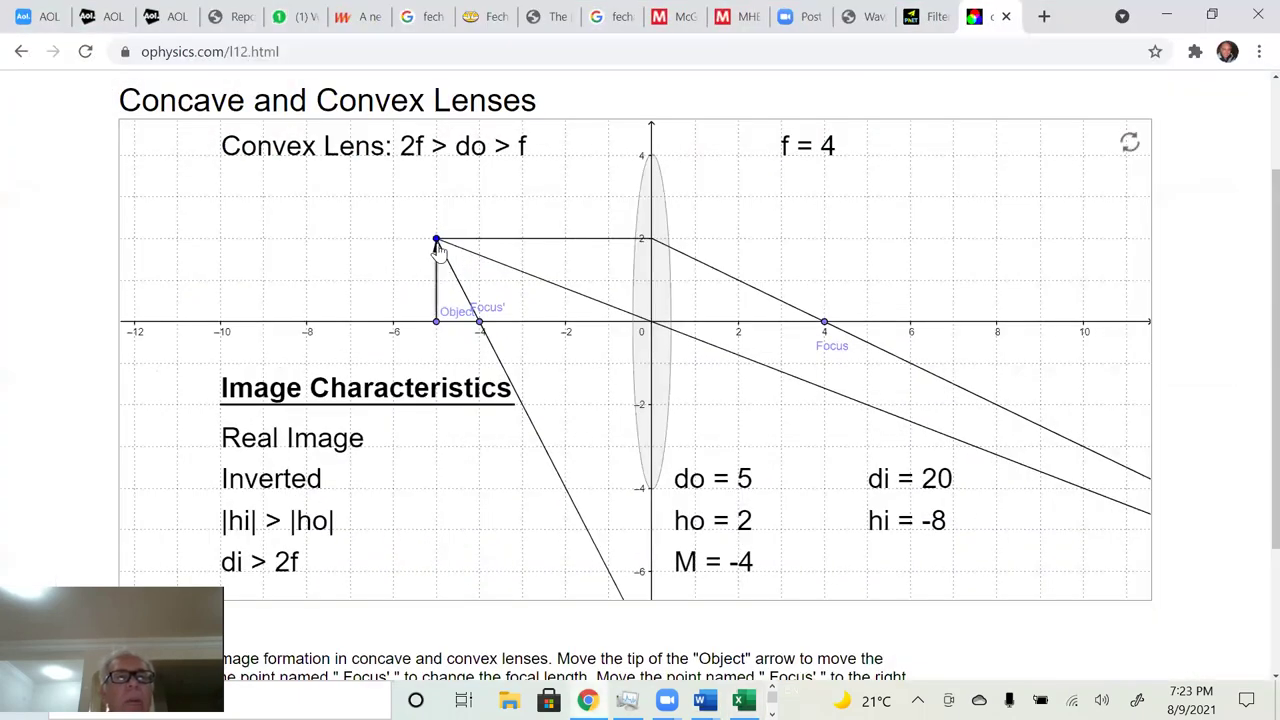
left_click_drag(436, 241, 393, 241)
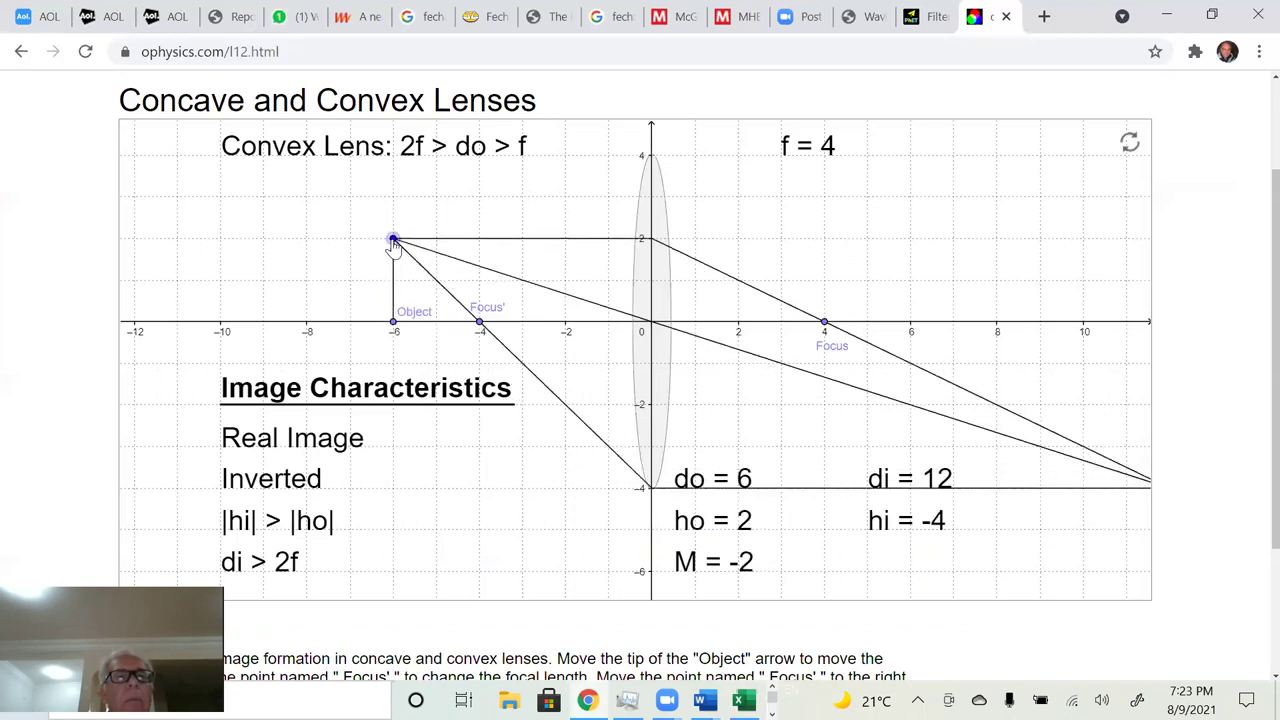
mouse_move(745, 700)
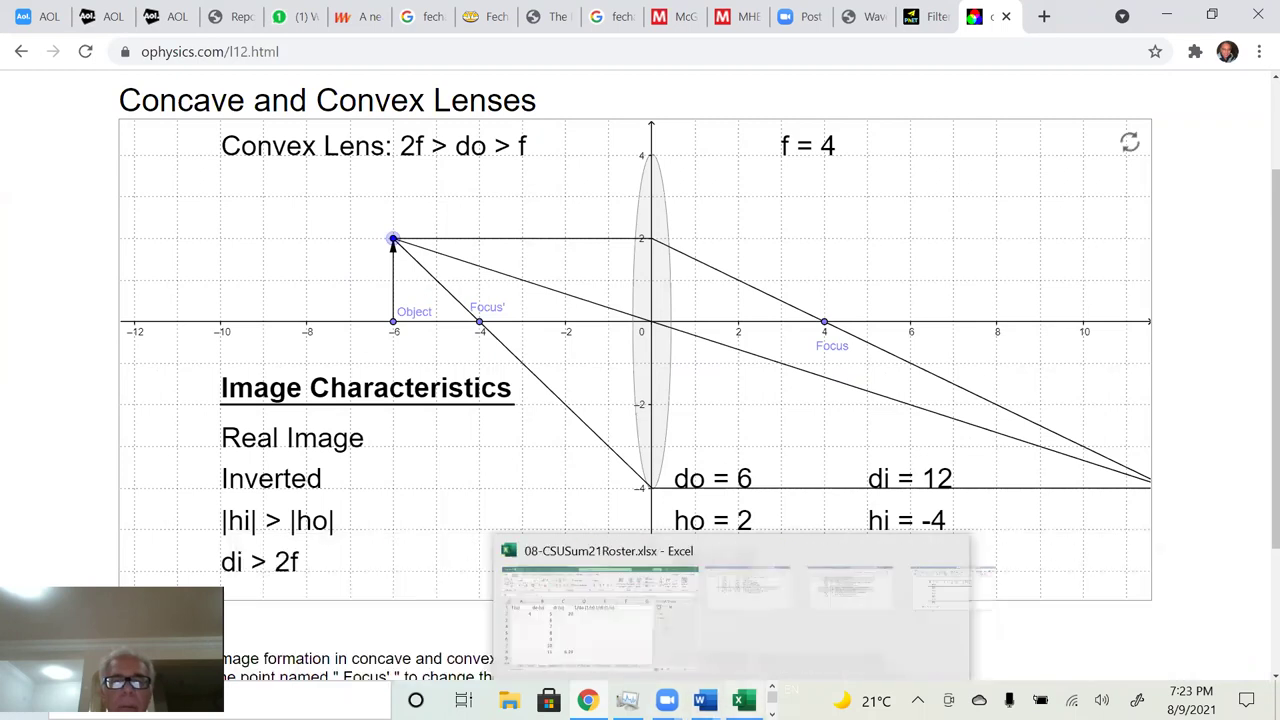
left_click(743, 700)
type("12")
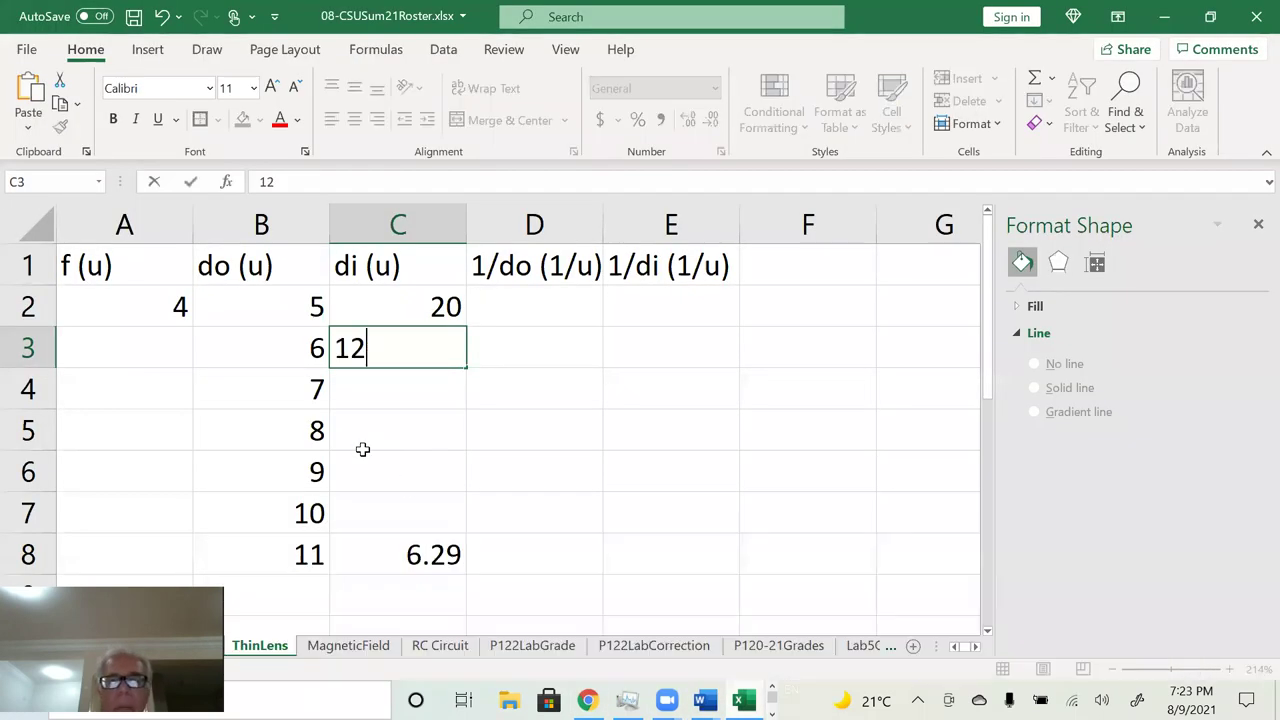
key("Return")
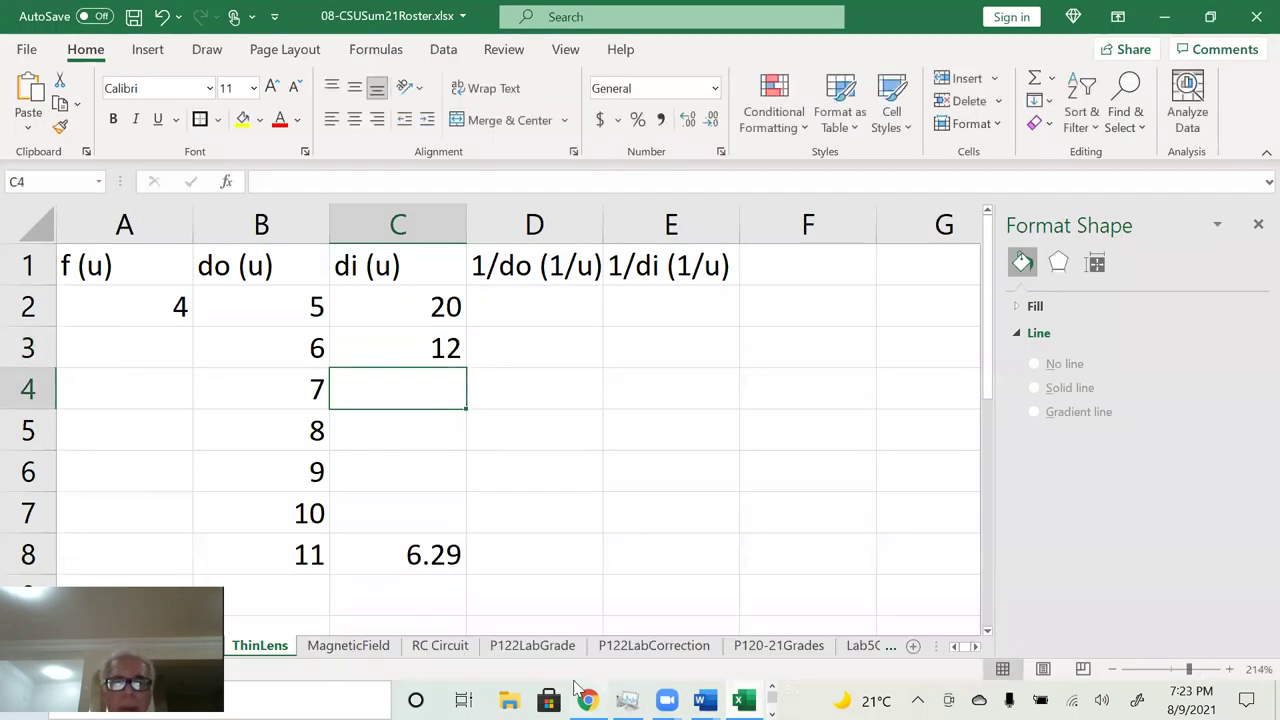
Step: Move the simulation's object to do = 7 in Chrome and enter the image distance 9.33 in Excel cell C4
key("alt+Tab")
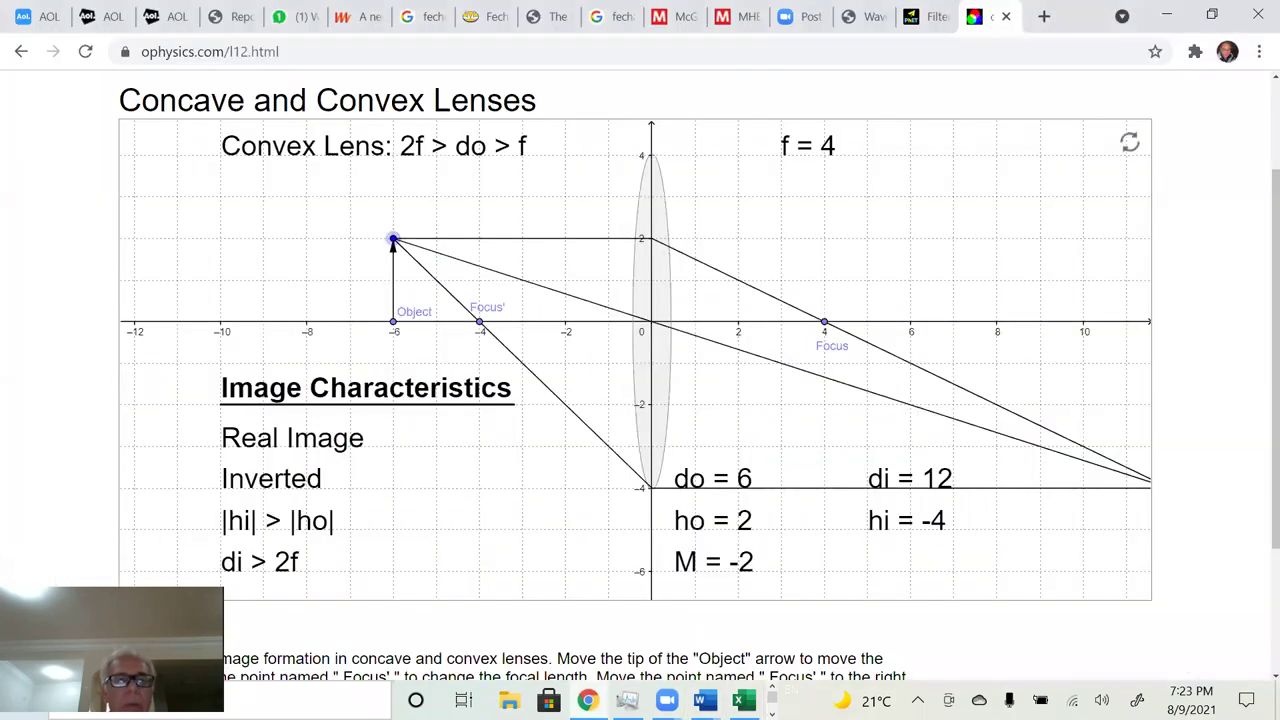
left_click_drag(393, 241, 352, 248)
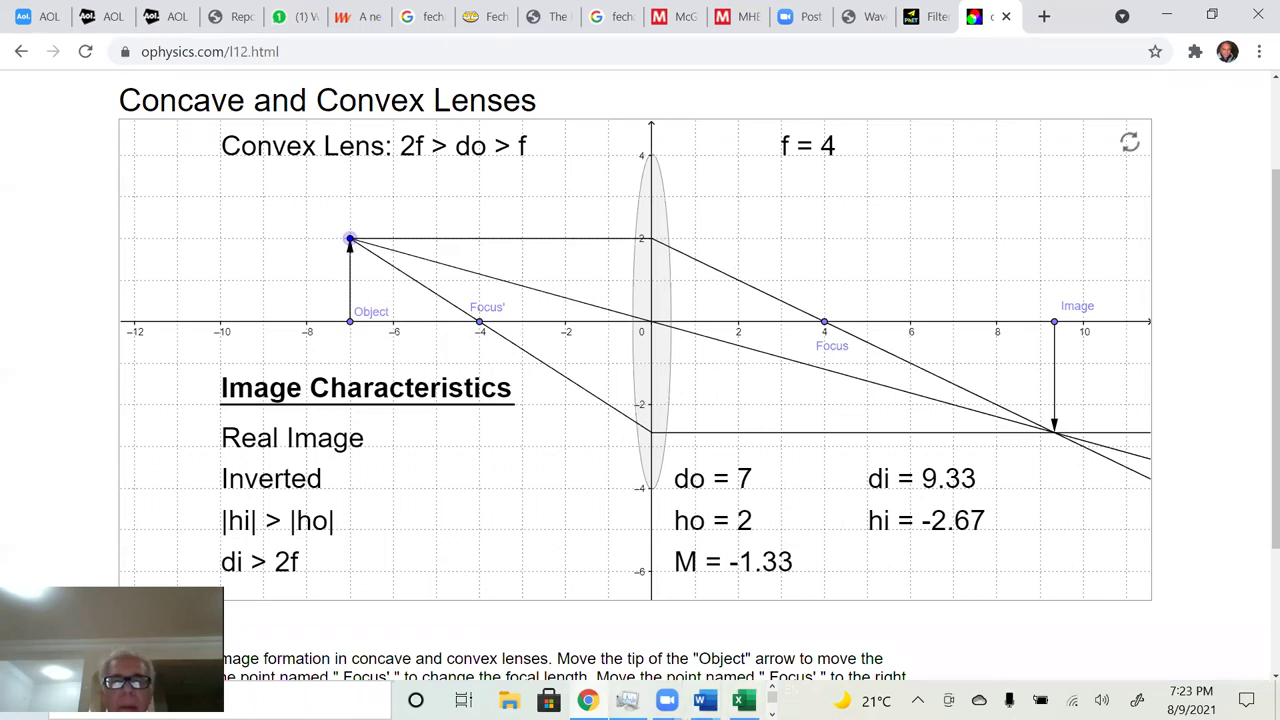
left_click(743, 700)
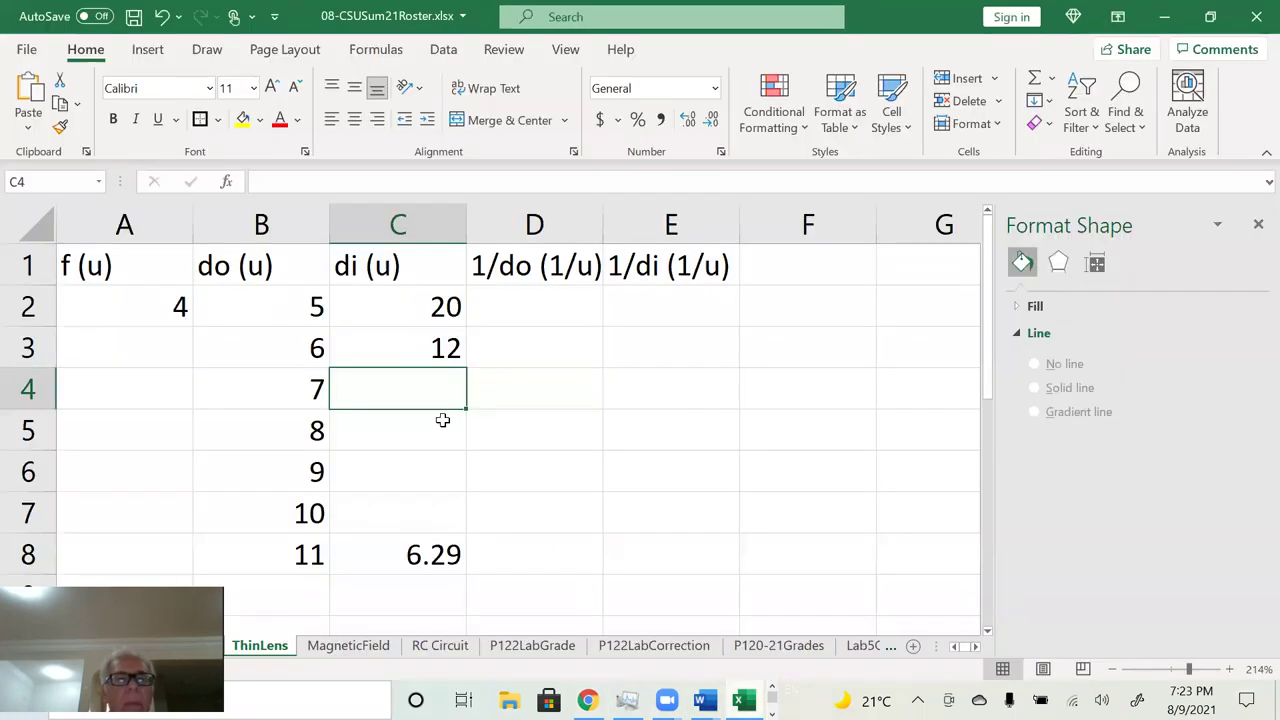
type("9.33")
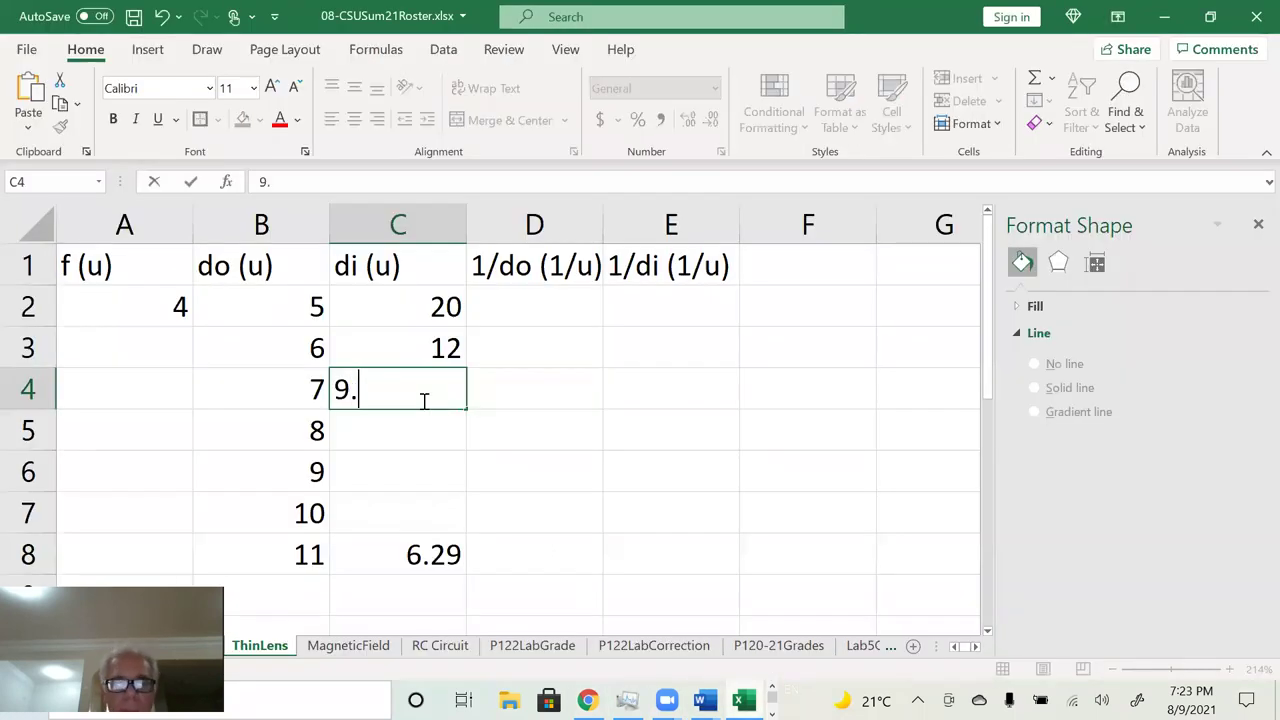
key("Return")
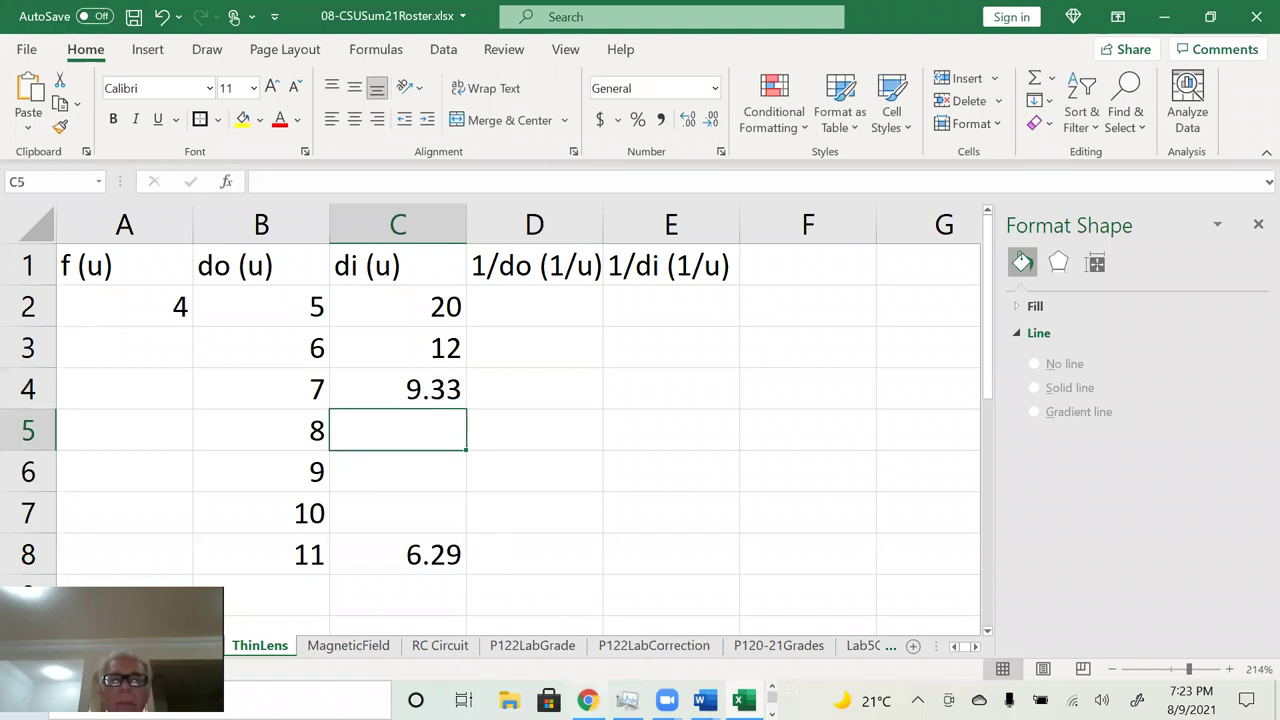
Step: Move the simulation's object to do = 8 in Chrome and enter the image distance 8 in Excel cell C5
mouse_move(587, 700)
left_click(587, 612)
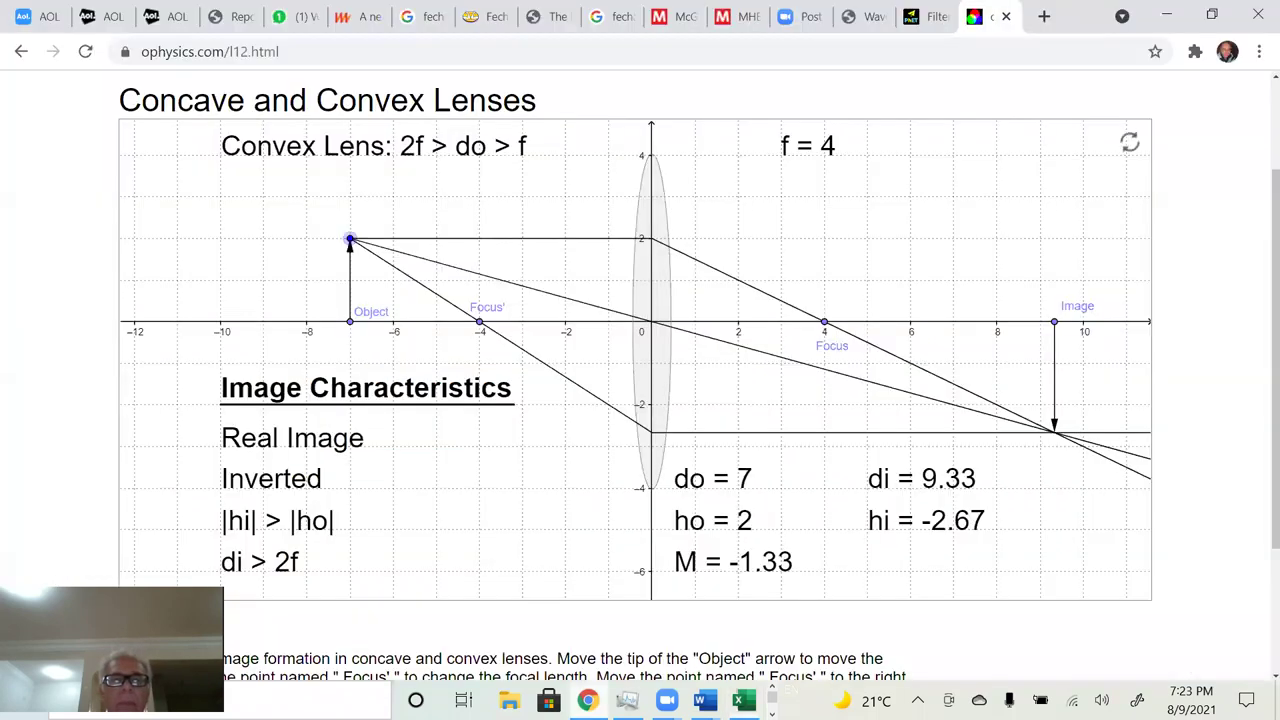
left_click_drag(350, 240, 307, 248)
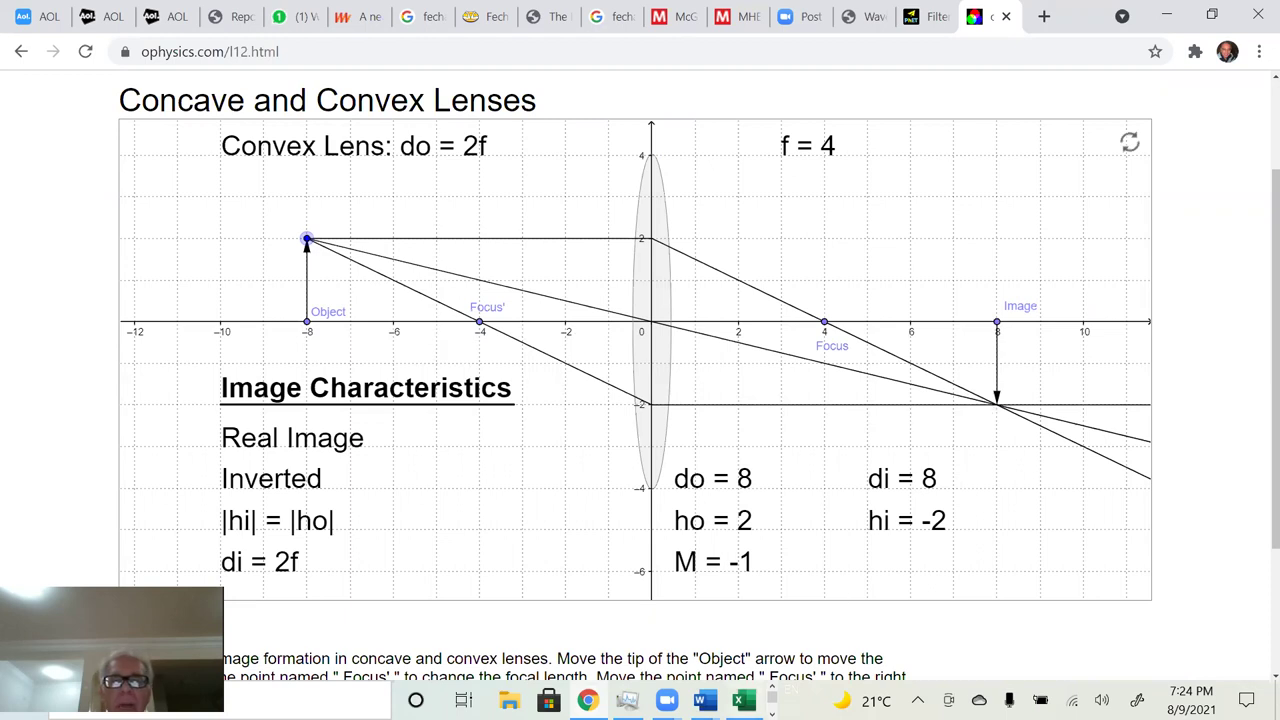
left_click(660, 570)
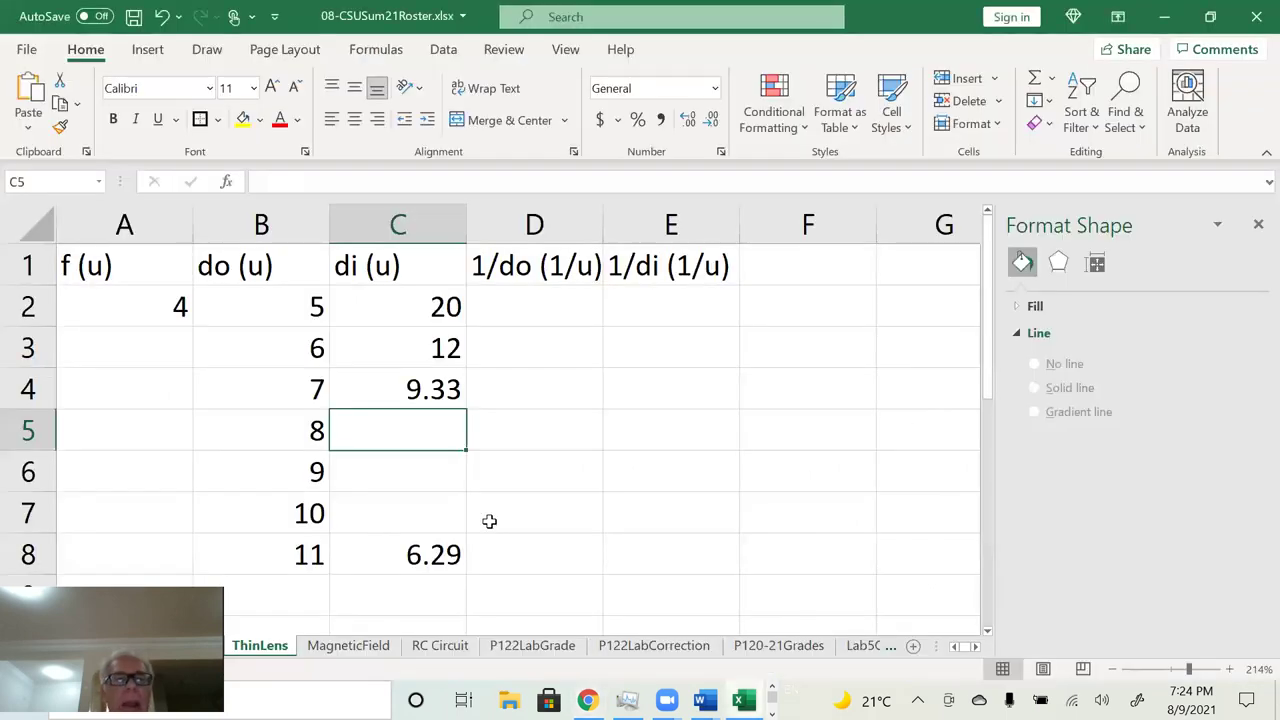
type("8")
key("Return")
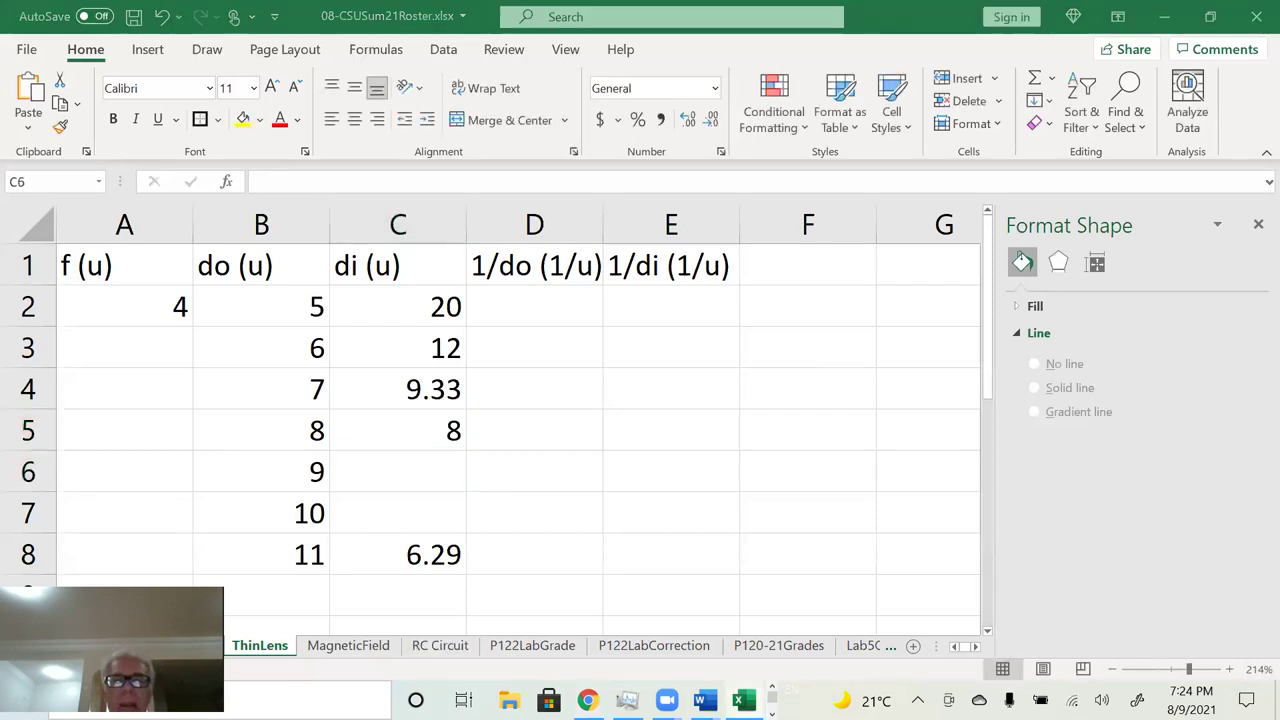
Step: Move the simulation's object to do = 9 in Chrome and enter the image distance 7.2 in Excel cell C6
key("alt+Tab")
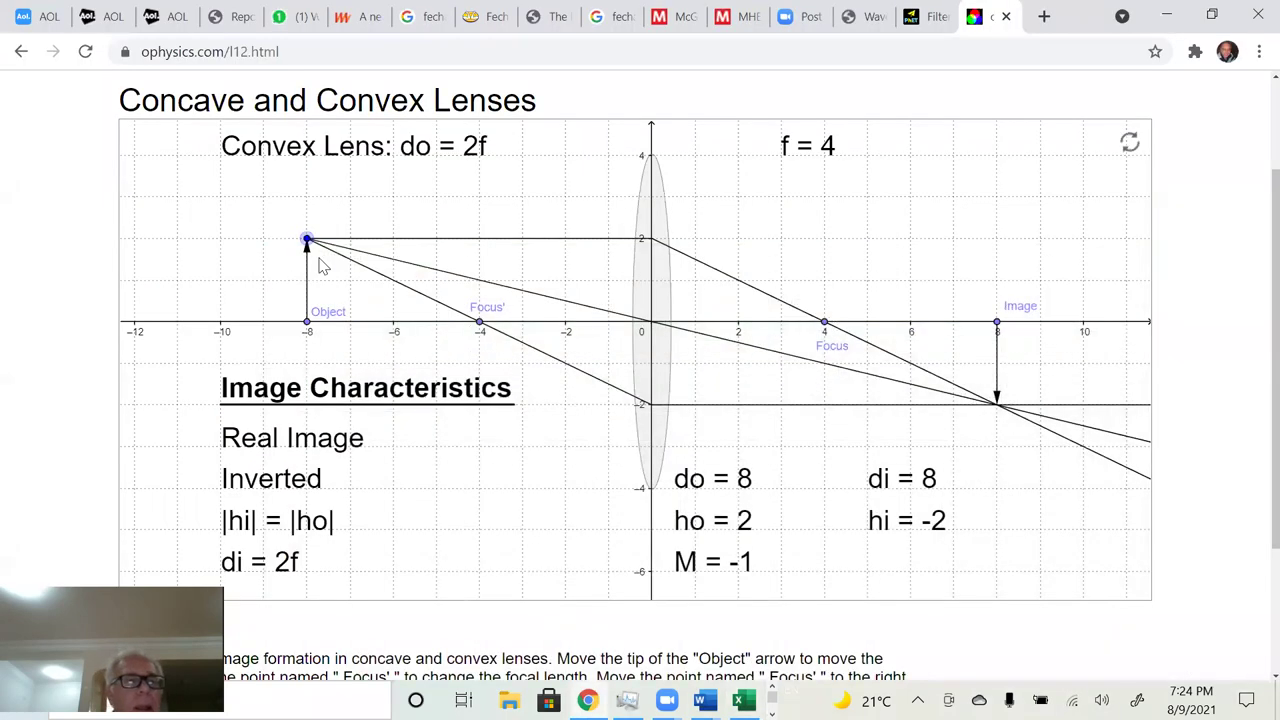
left_click_drag(307, 241, 265, 245)
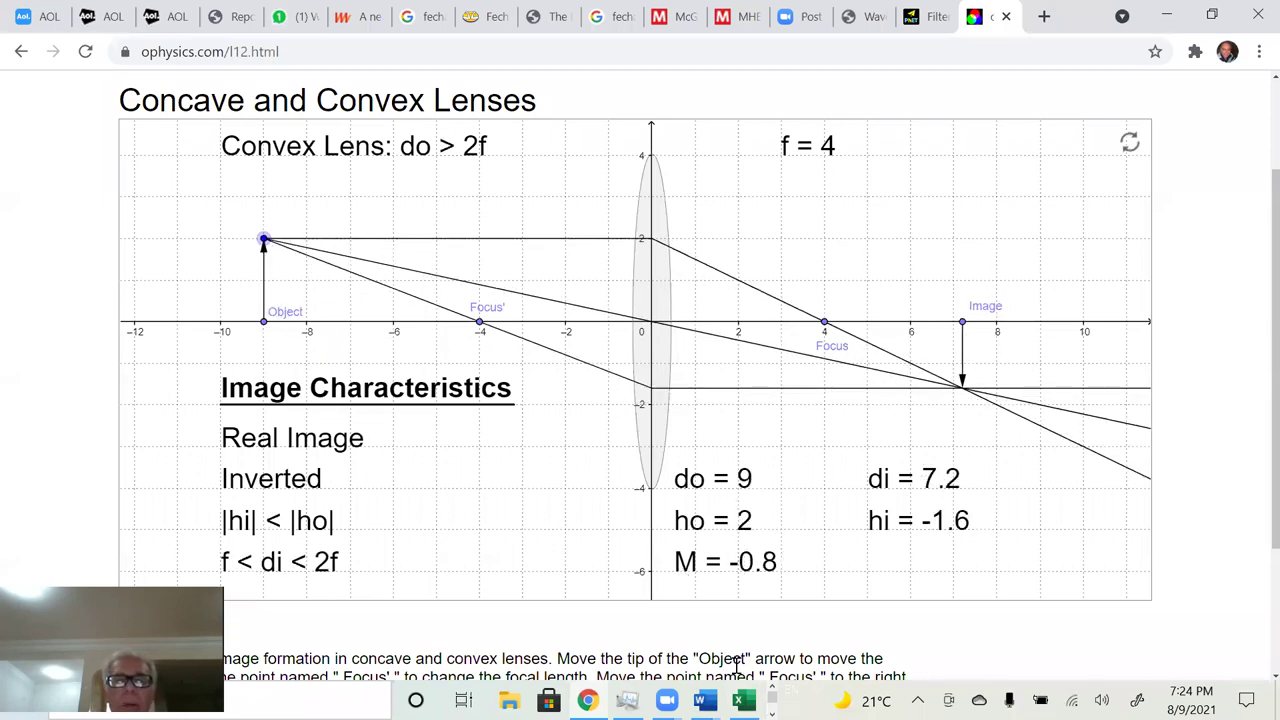
key("alt+Tab")
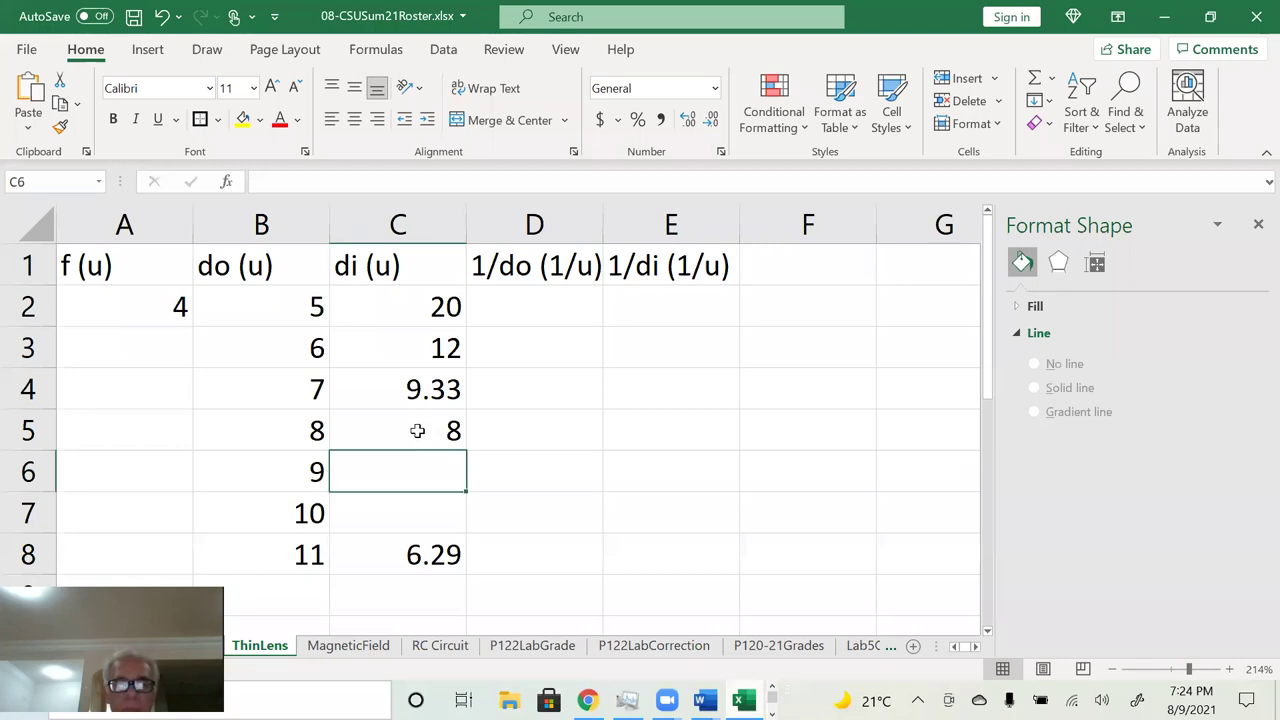
type("7.2")
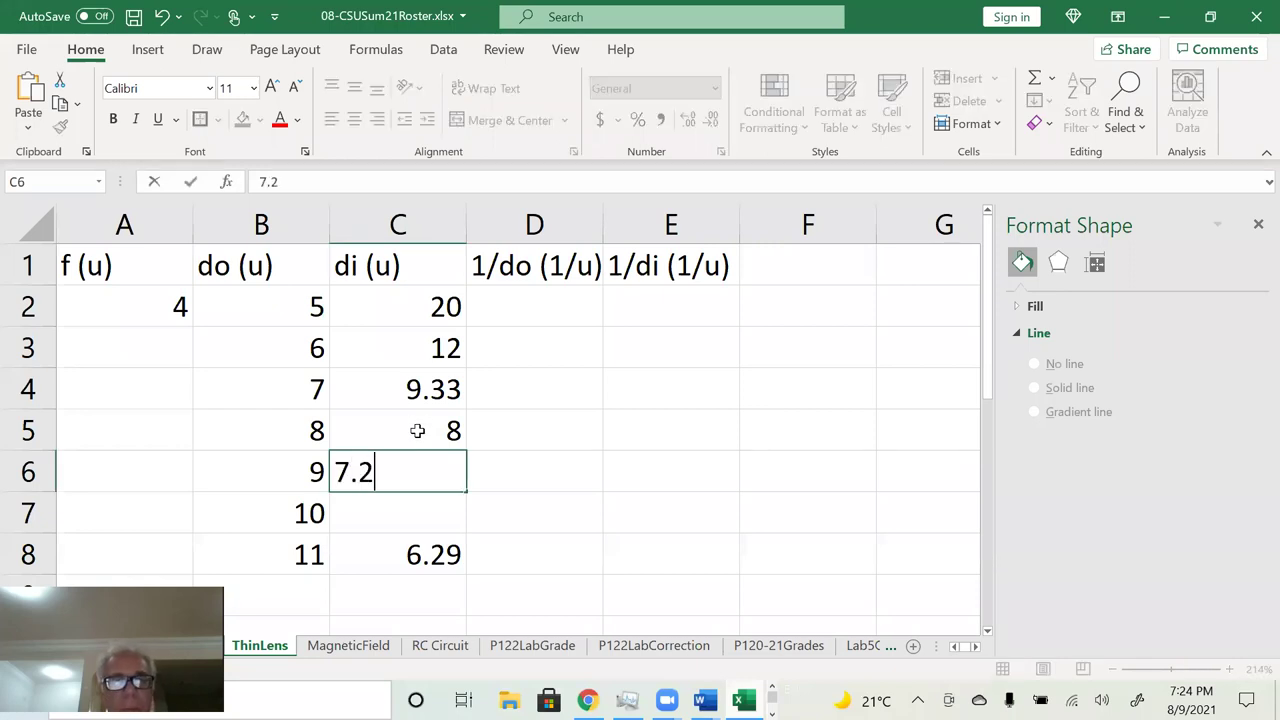
key("Return")
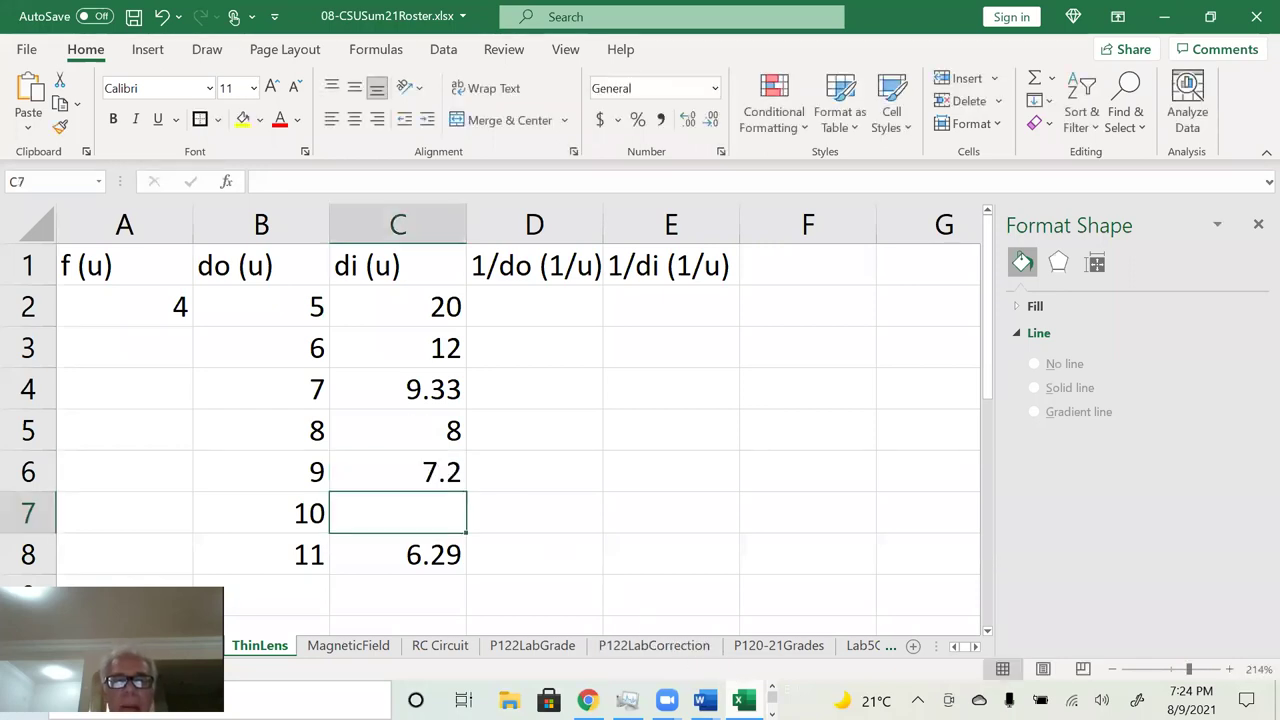
Step: Move the simulation's object to do = 10 in Chrome and enter the image distance 6.67 in Excel cell C7
mouse_move(743, 700)
left_click(588, 700)
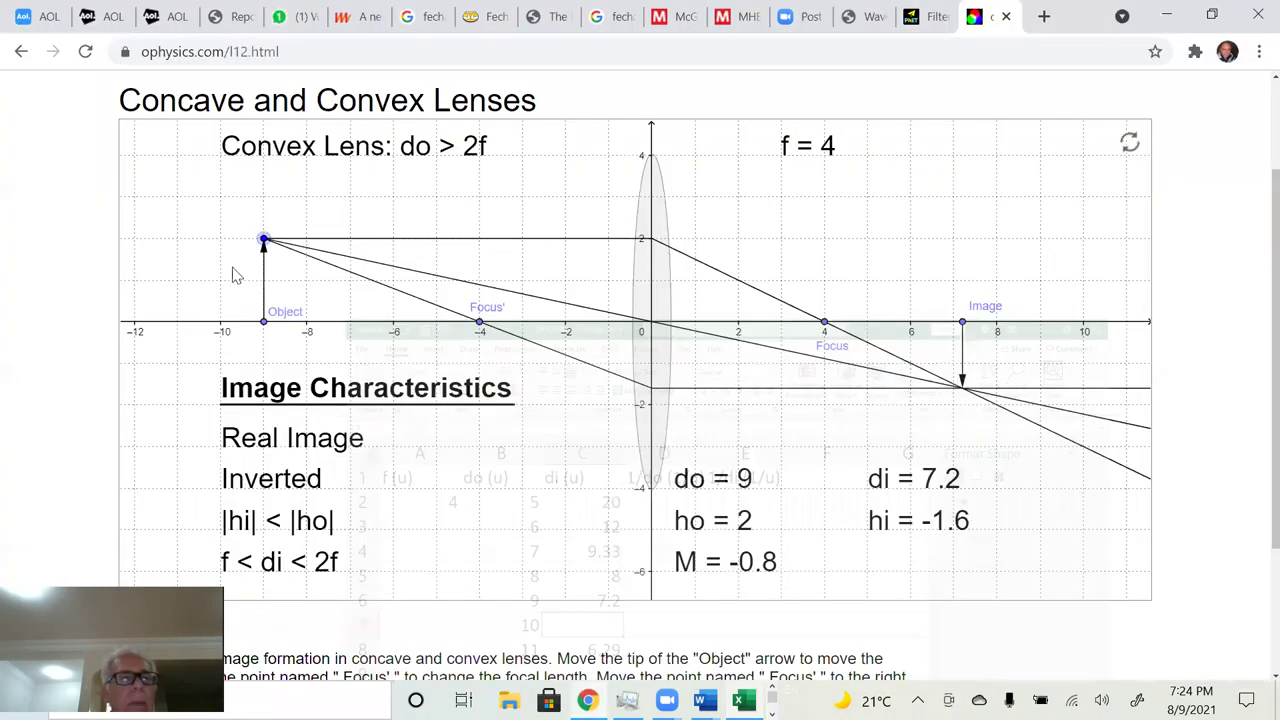
left_click_drag(263, 243, 224, 248)
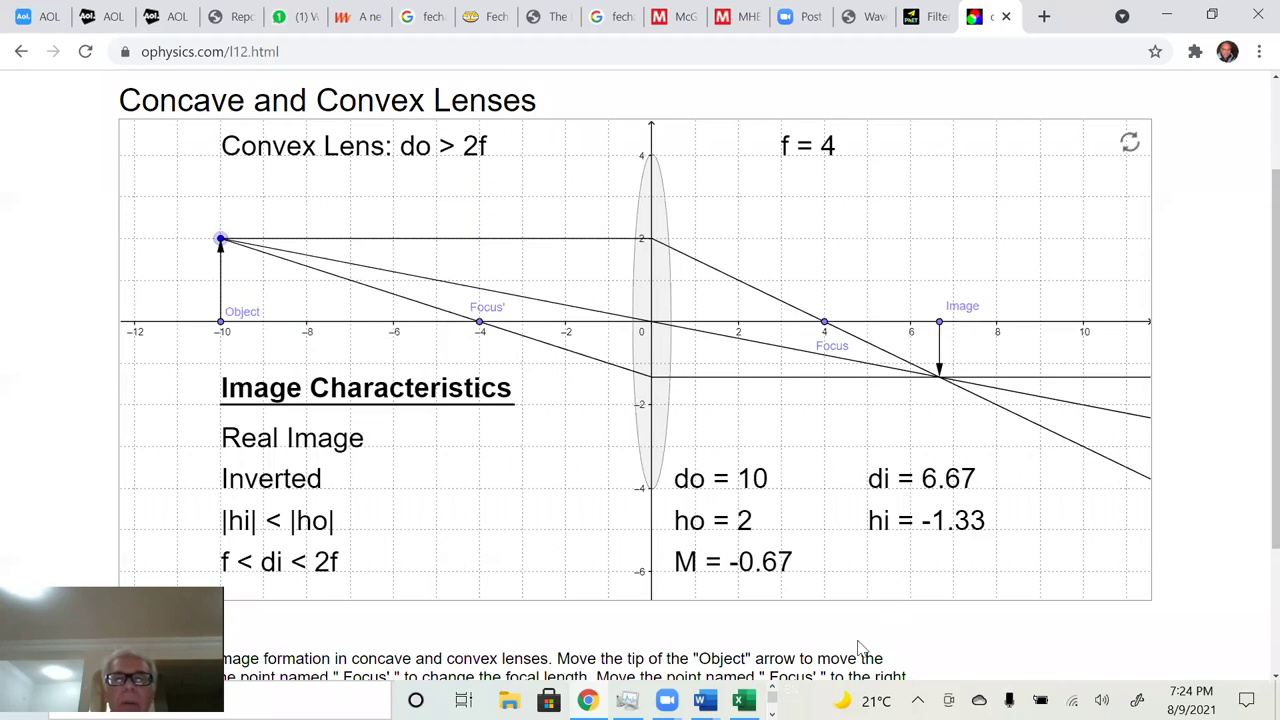
key("alt+Tab")
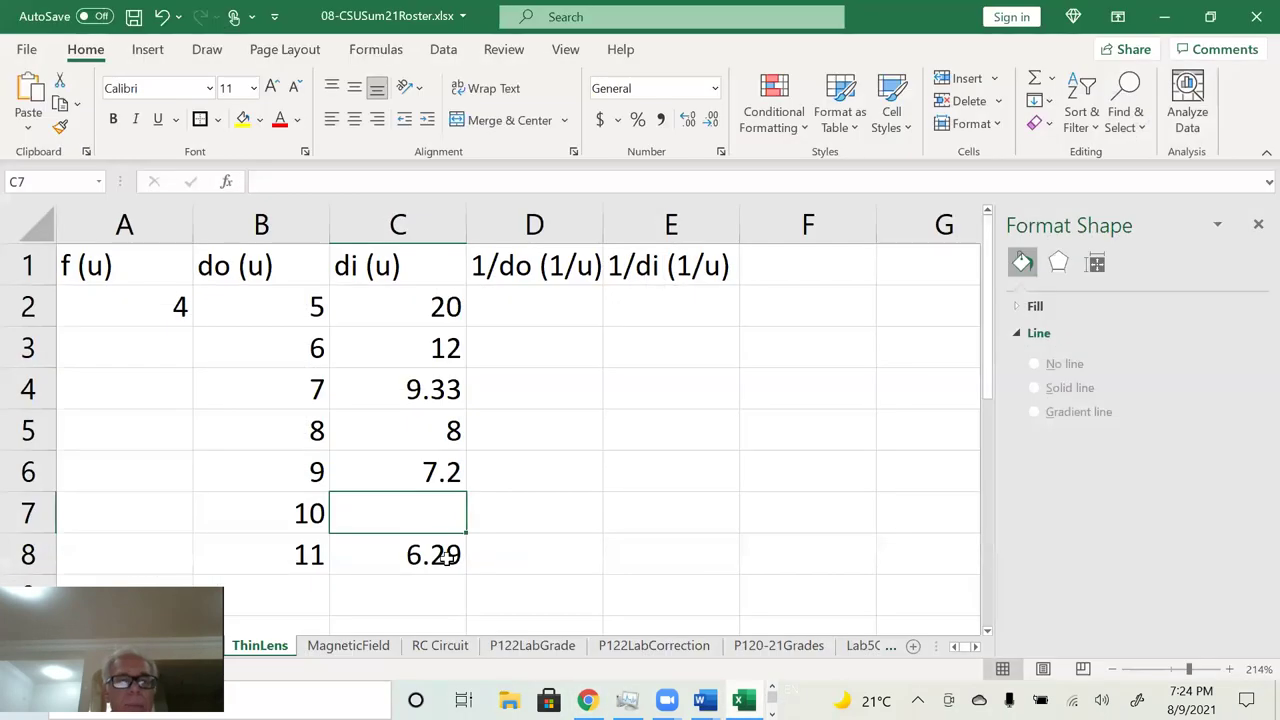
type("6.67")
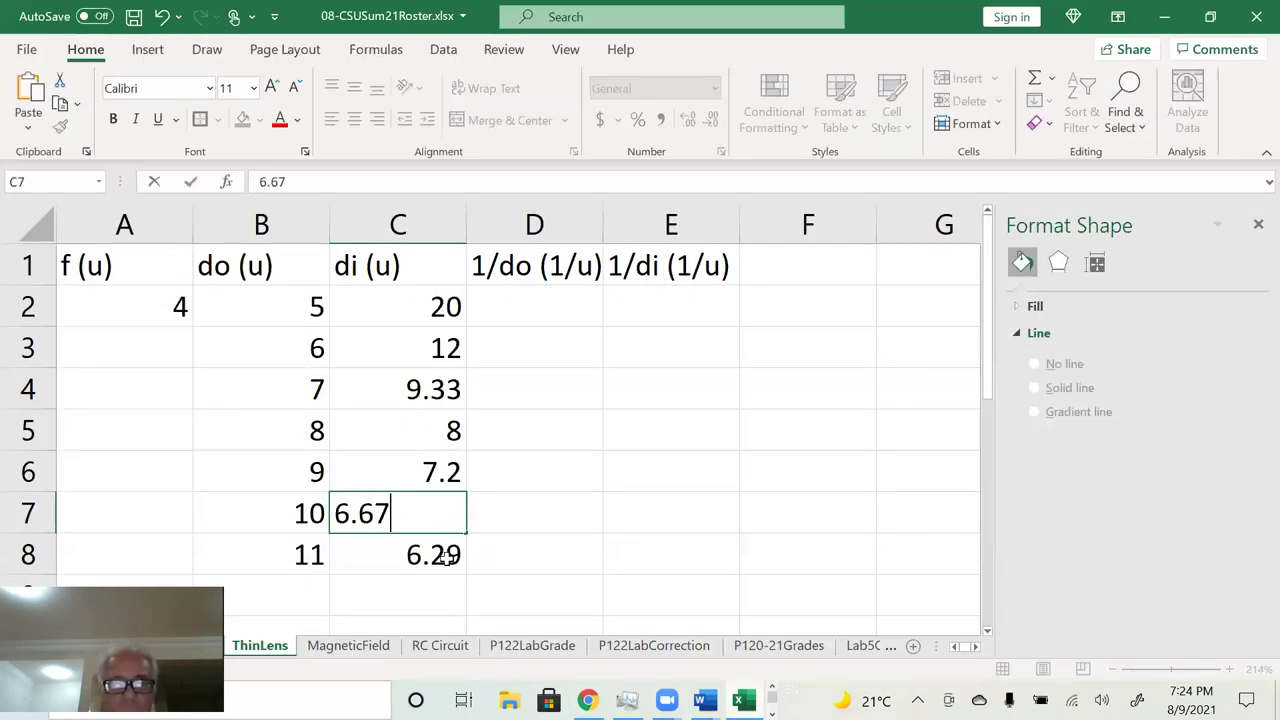
key("Return")
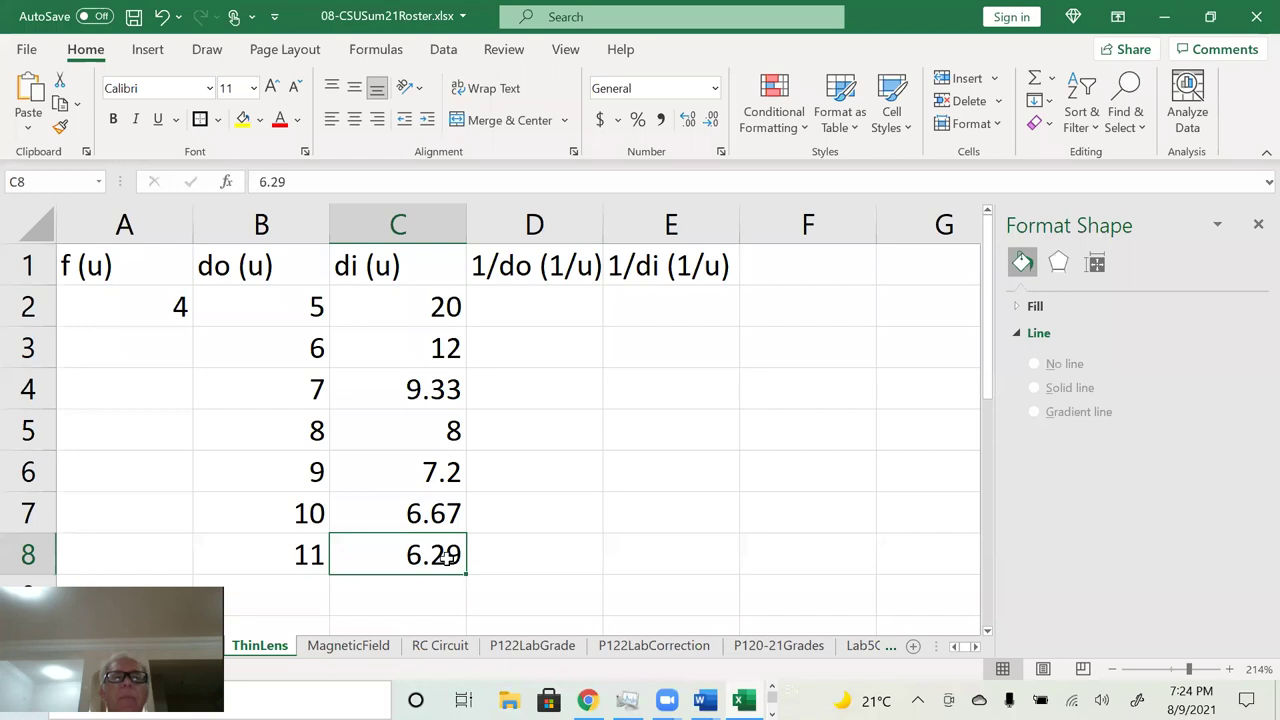
Step: Insert a markers-only scatter chart of the do and di values in B2:C8 and move it clear of the data table
left_click_drag(294, 316, 392, 546)
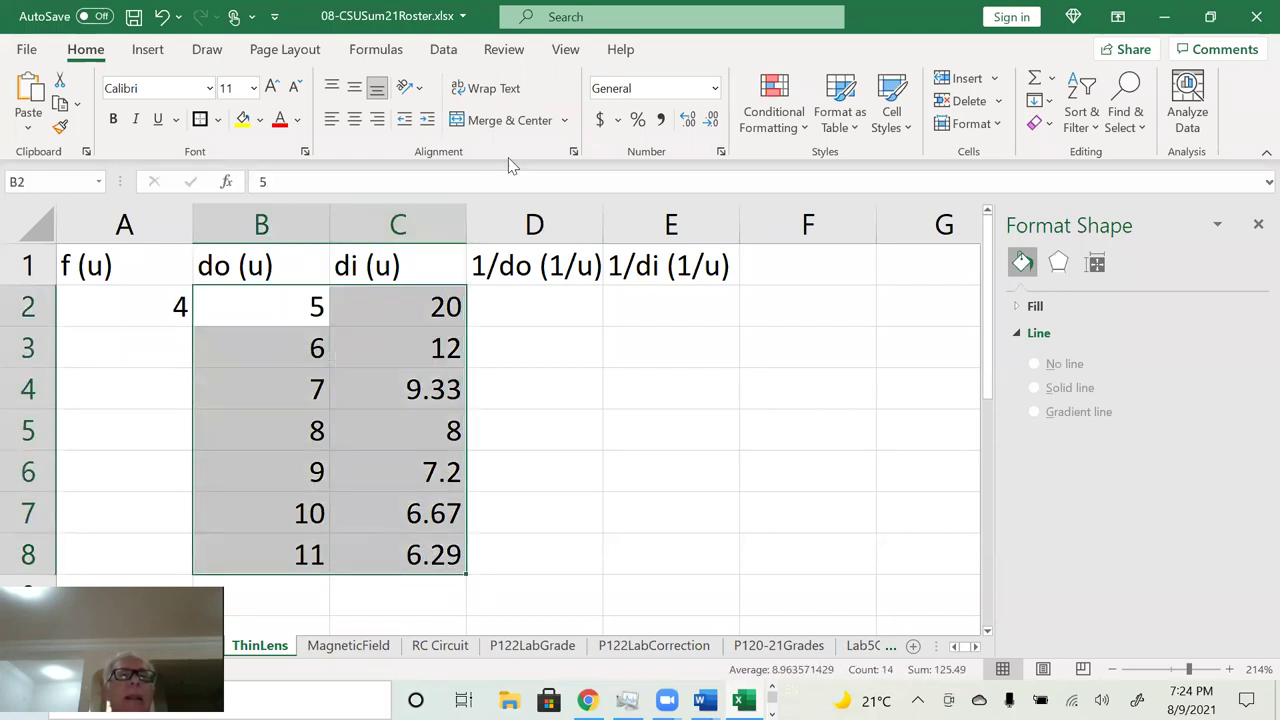
key("alt+n")
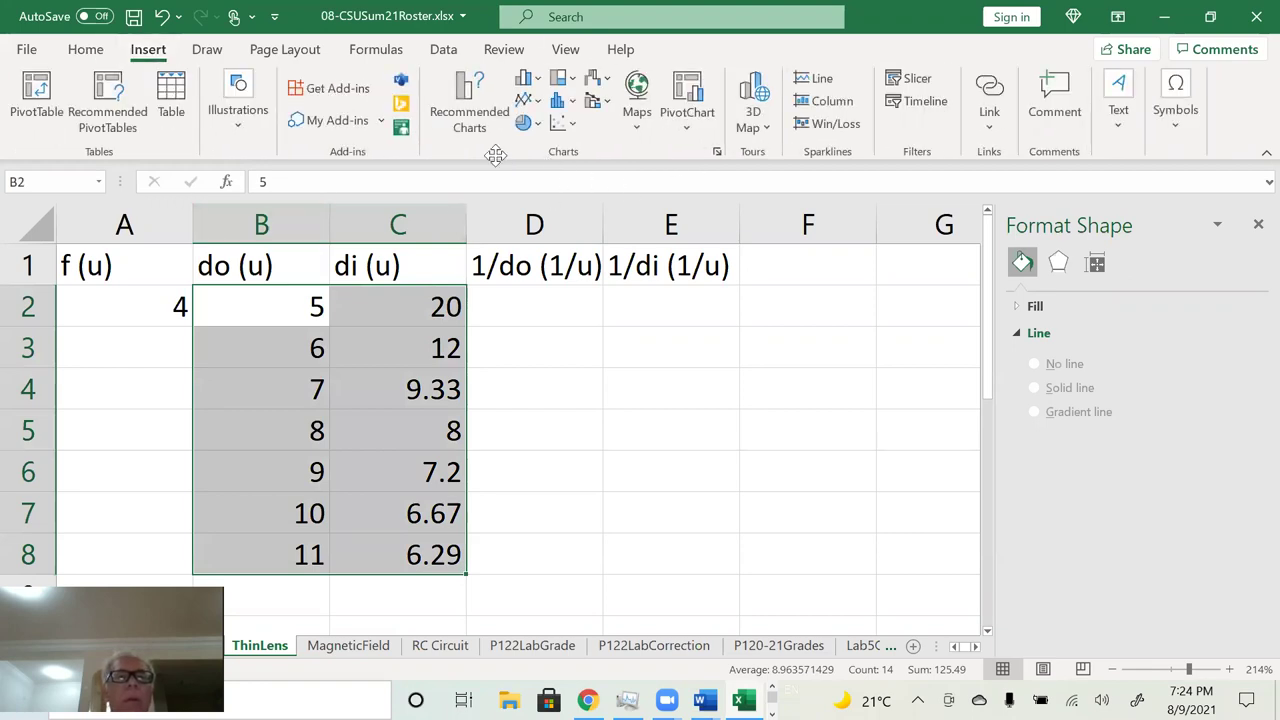
left_click(574, 128)
left_click(576, 192)
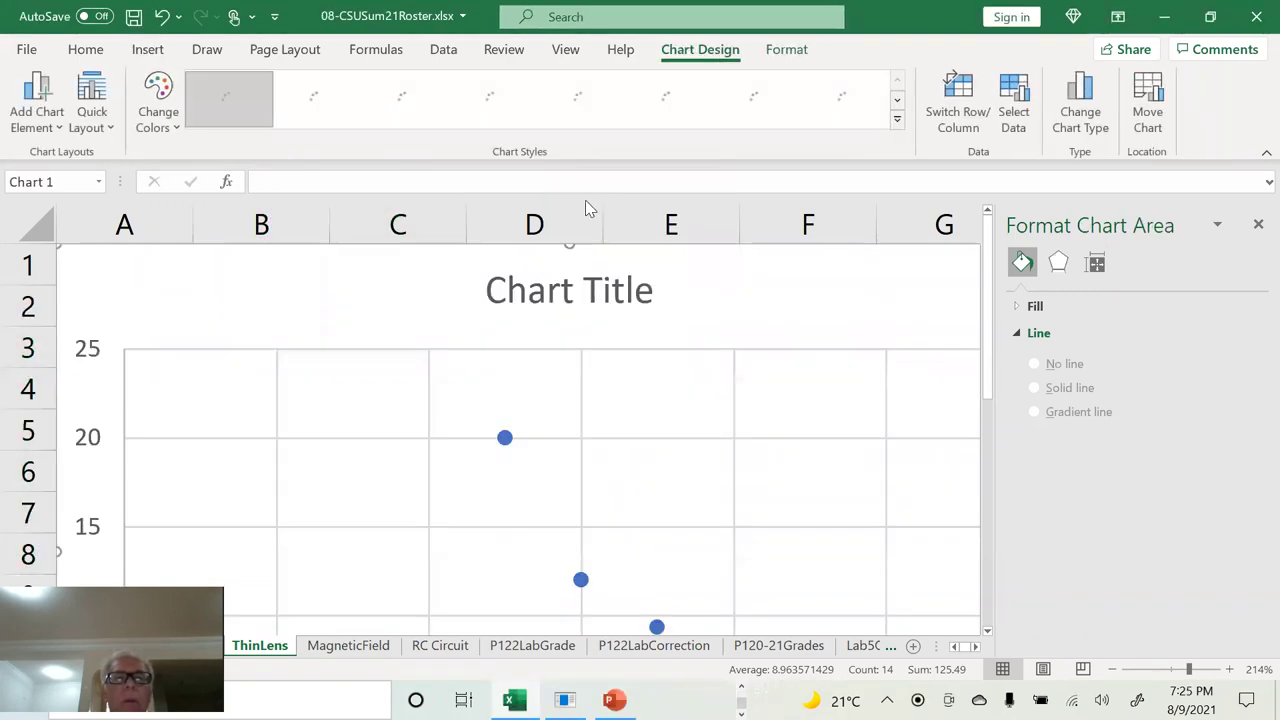
scroll(686, 455, "down", 7)
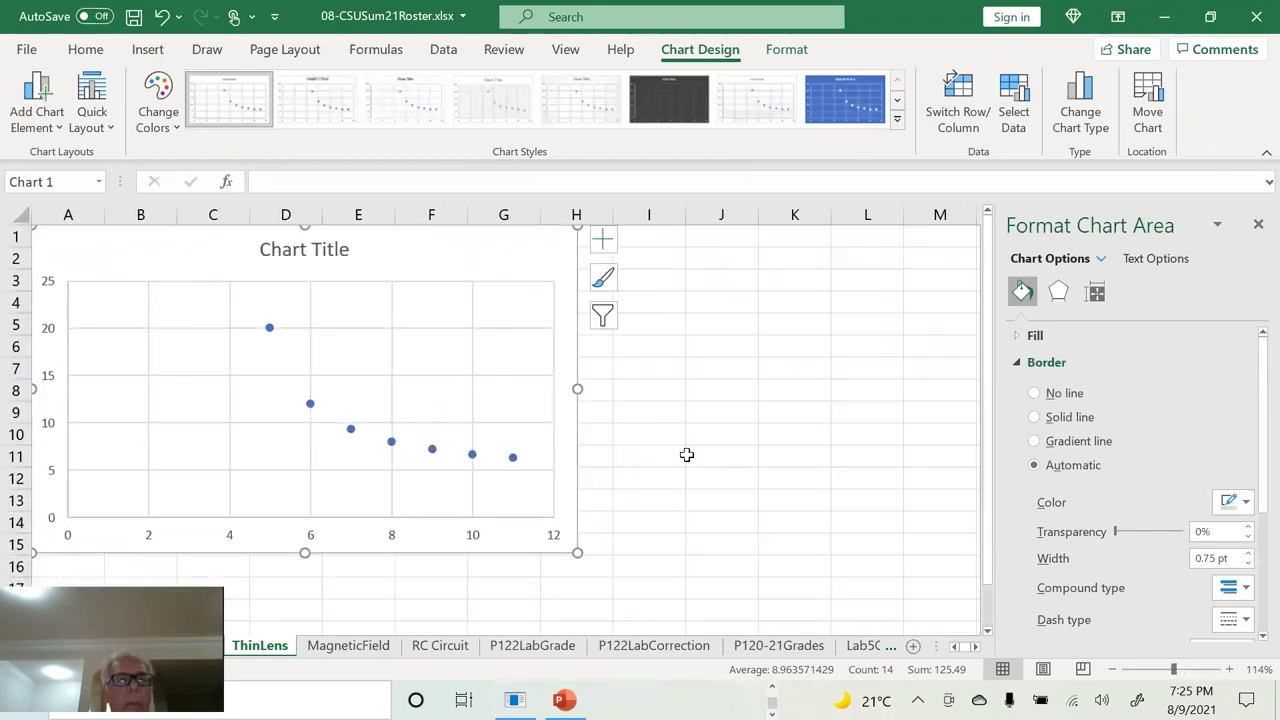
left_click_drag(521, 298, 280, 368)
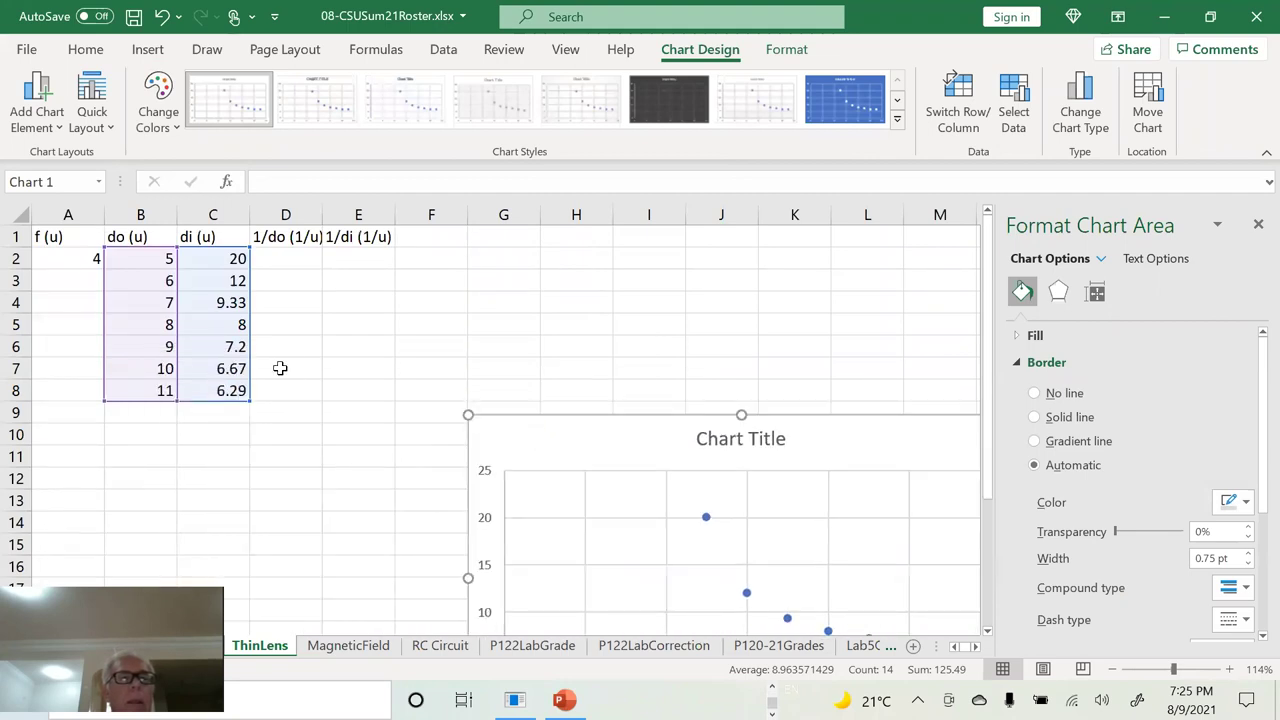
Step: Enter the formula =1/B2 in cell D2 to calculate the reciprocal of the object distance
left_click_drag(285, 214, 358, 214)
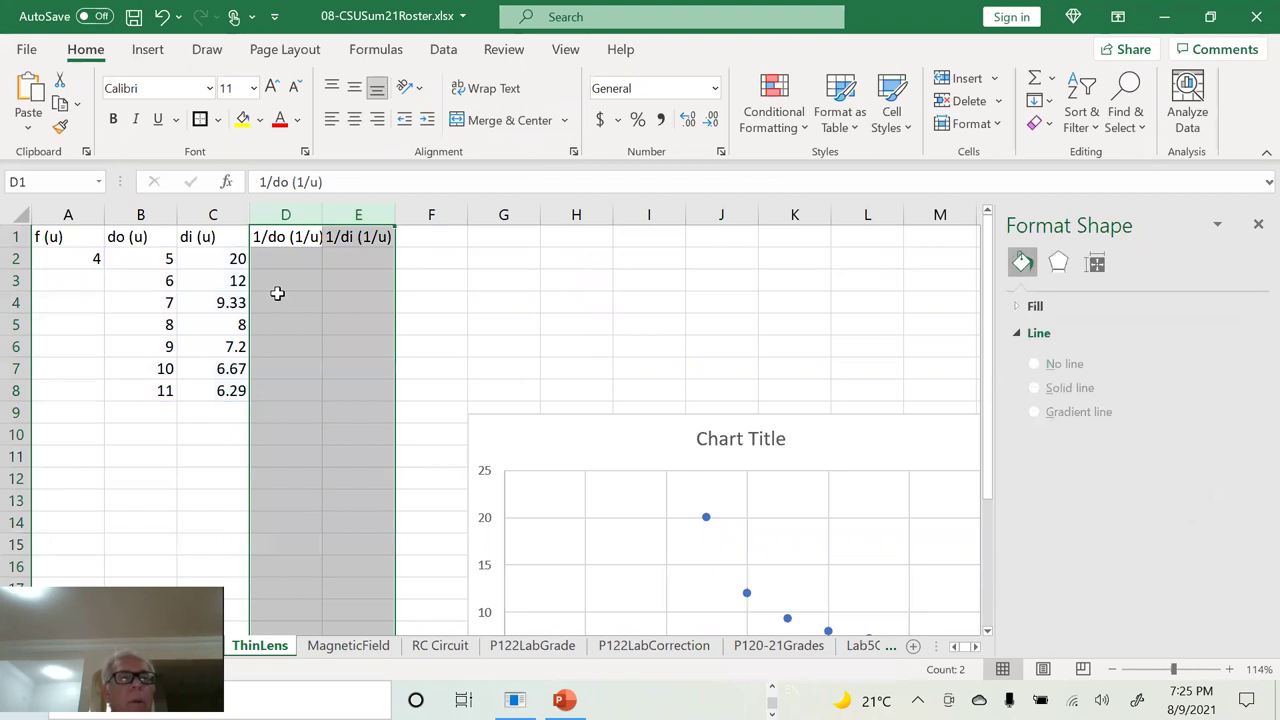
key("Down")
type("=1/")
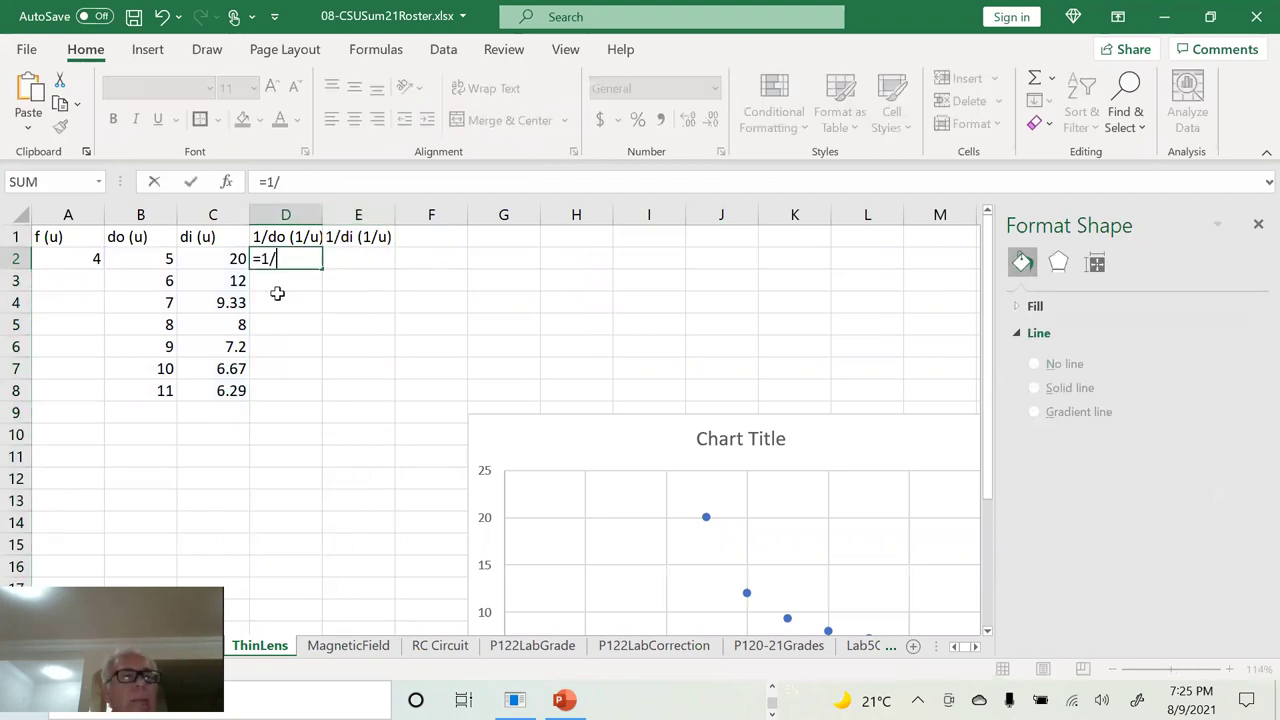
type("B2")
key("Return")
key("Up")
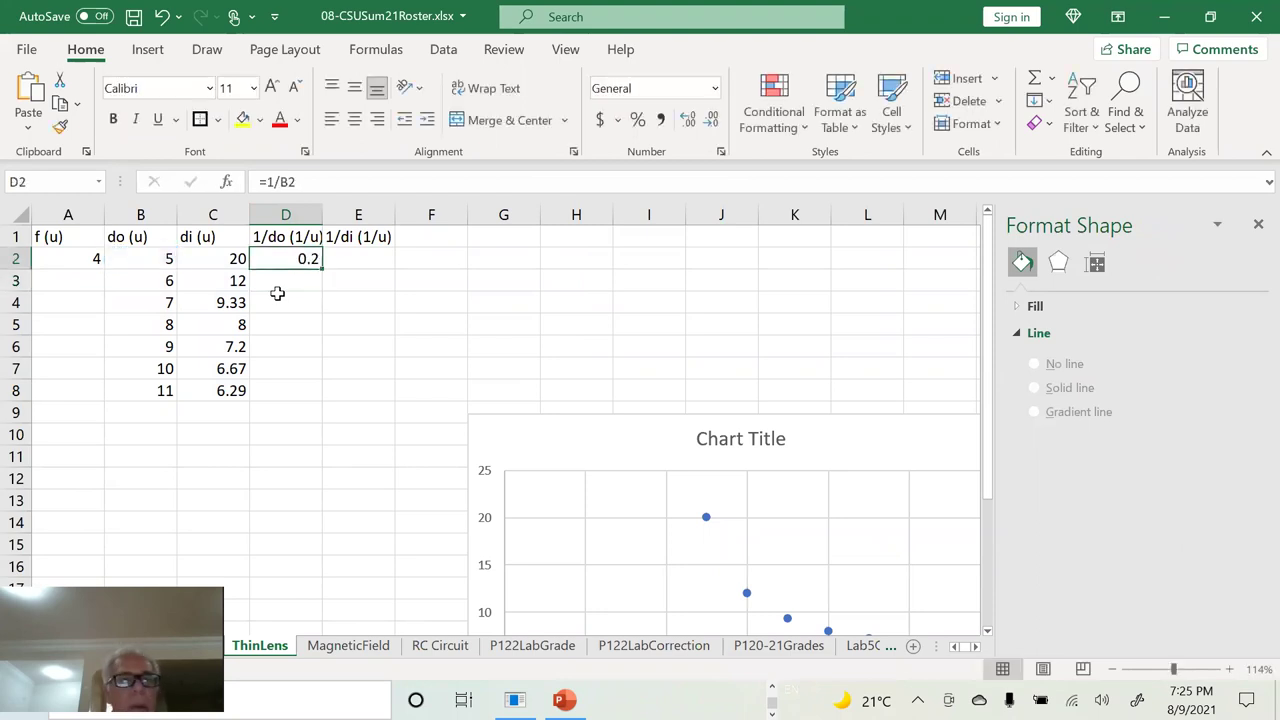
Step: Enter the formula =1/C2 in cell E2 to calculate the reciprocal of the image distance
key("Right")
type("=1")
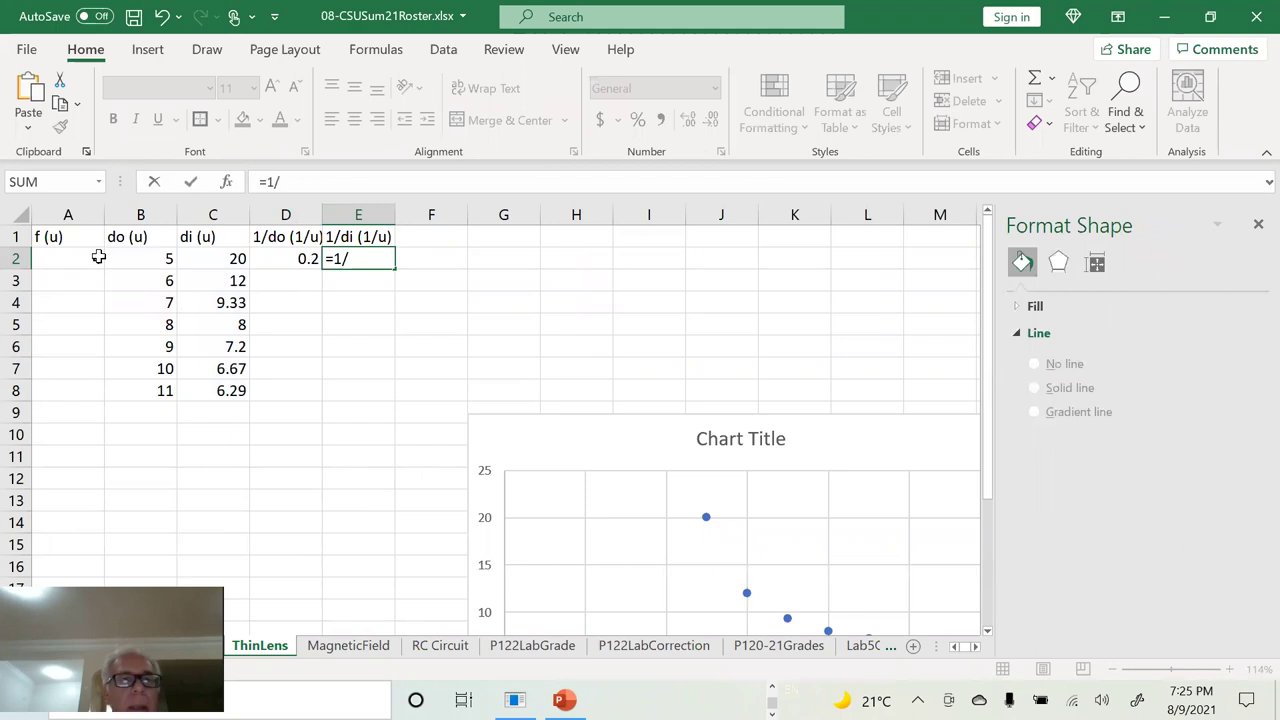
type("/")
key("Left")
key("Left")
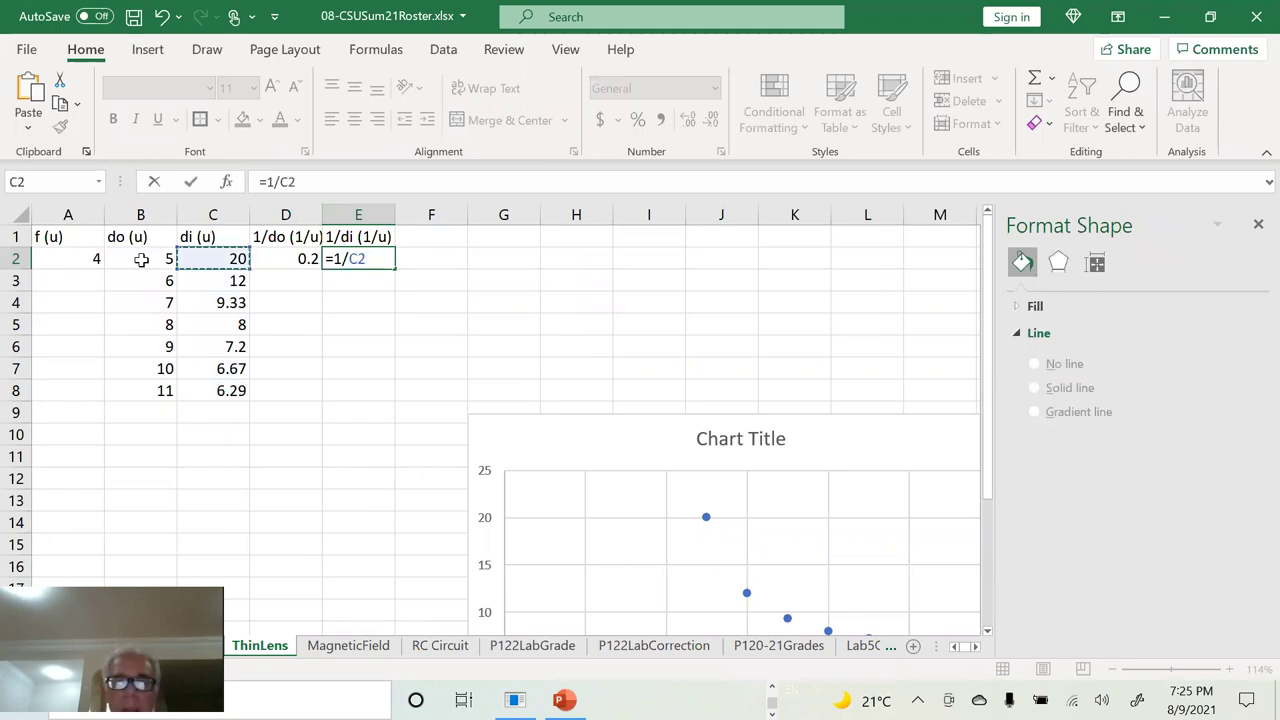
key("Return")
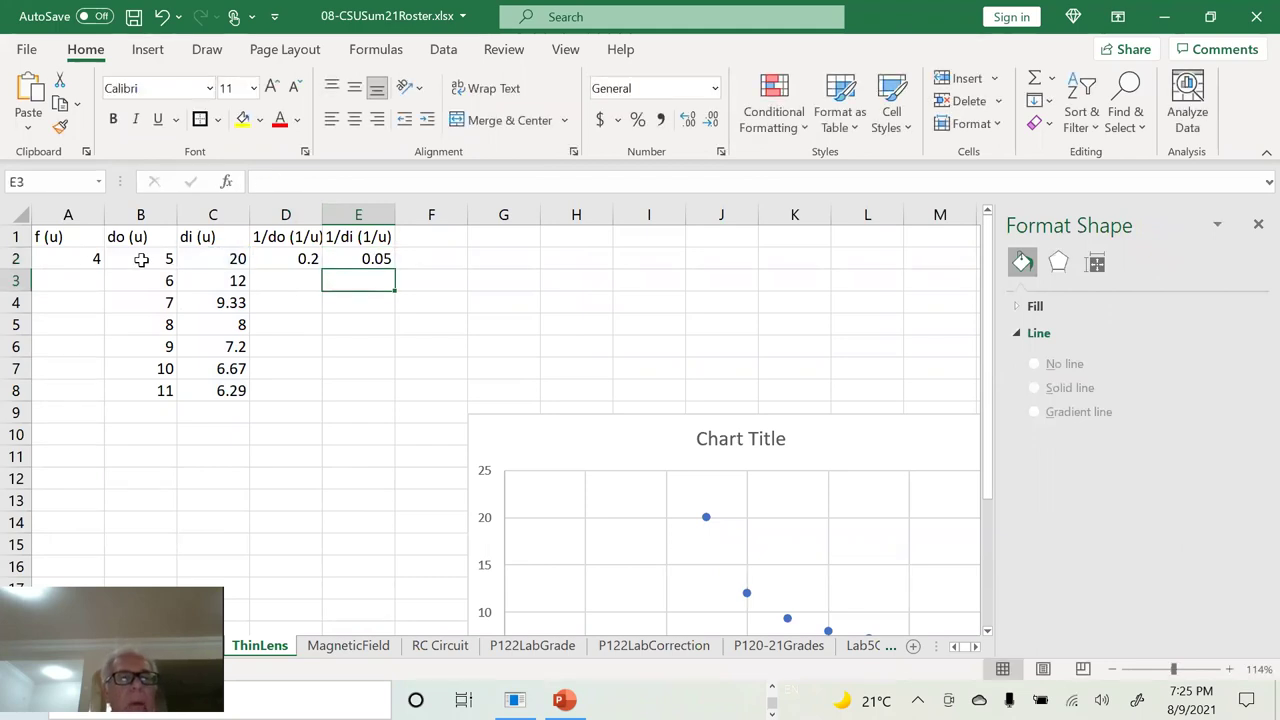
Step: Fill the reciprocal formulas in D2:E2 down through row 8
key("Up")
key("Left")
key("shift+Right")
key("ctrl+r")
left_click_drag(395, 269, 386, 404)
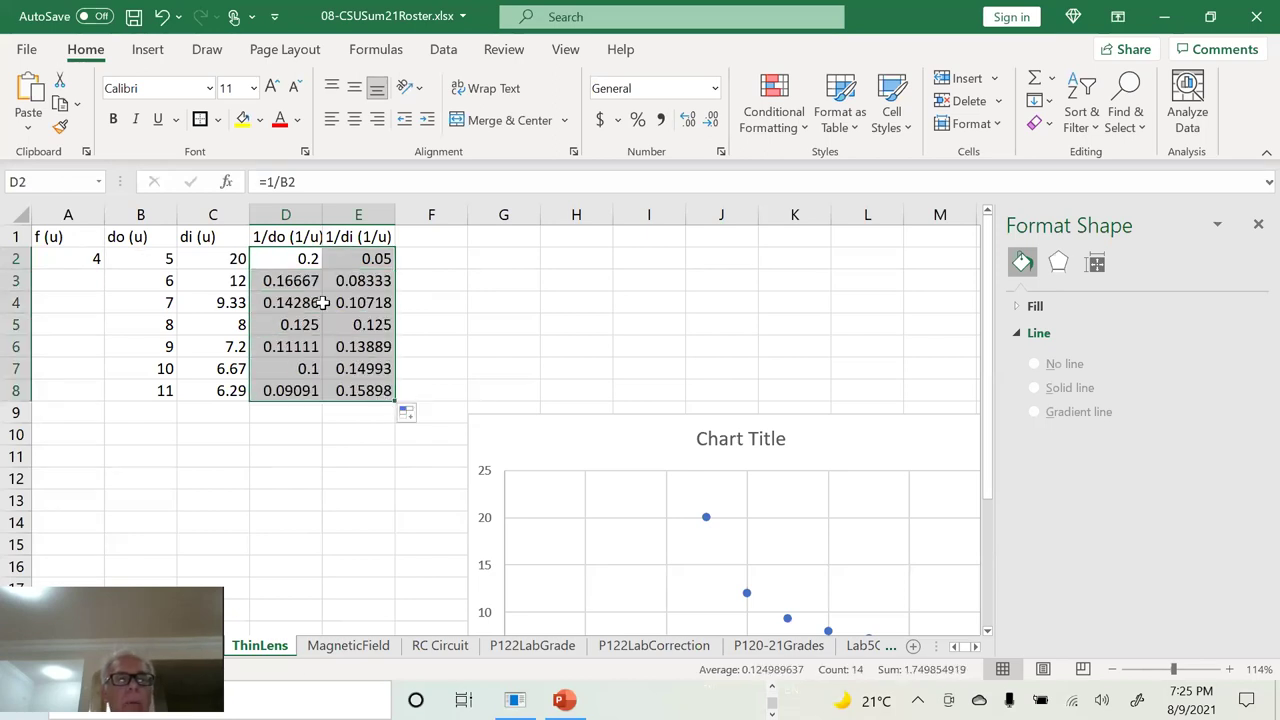
Step: Insert a markers-only scatter chart from columns D and E and move it below row 4 of the table
left_click_drag(285, 214, 358, 214)
left_click_drag(323, 302, 323, 302)
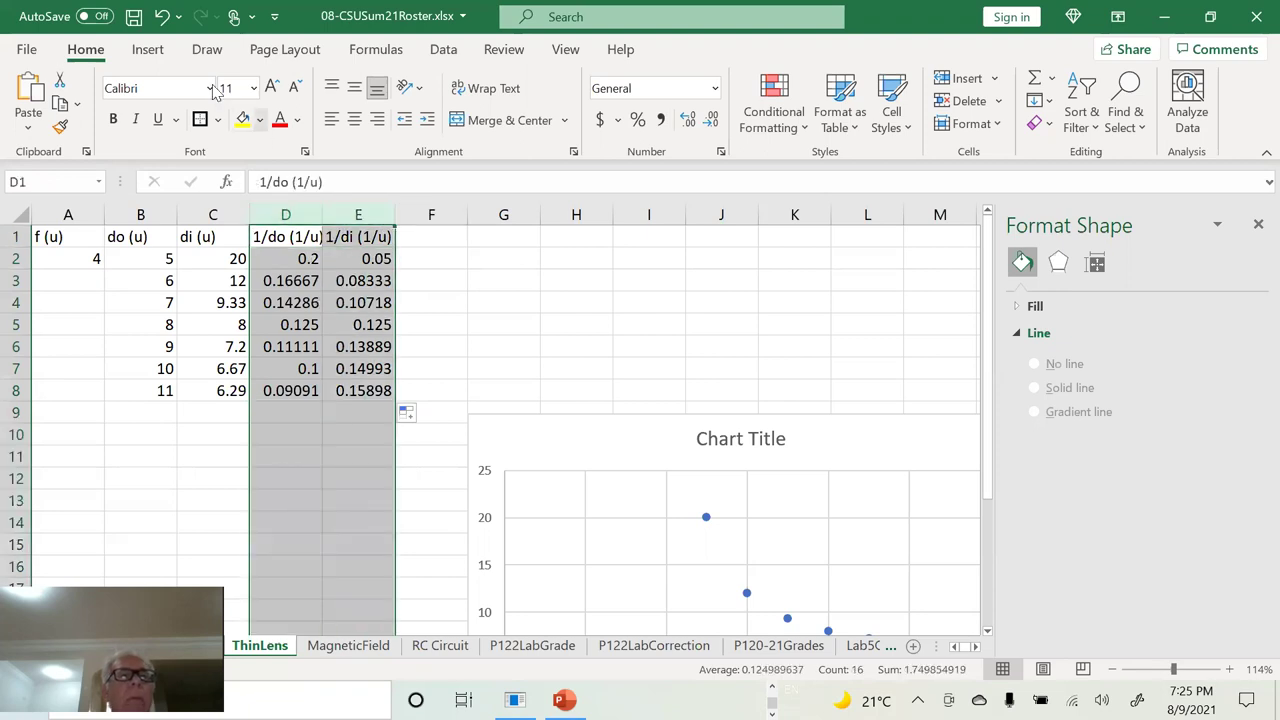
left_click(148, 55)
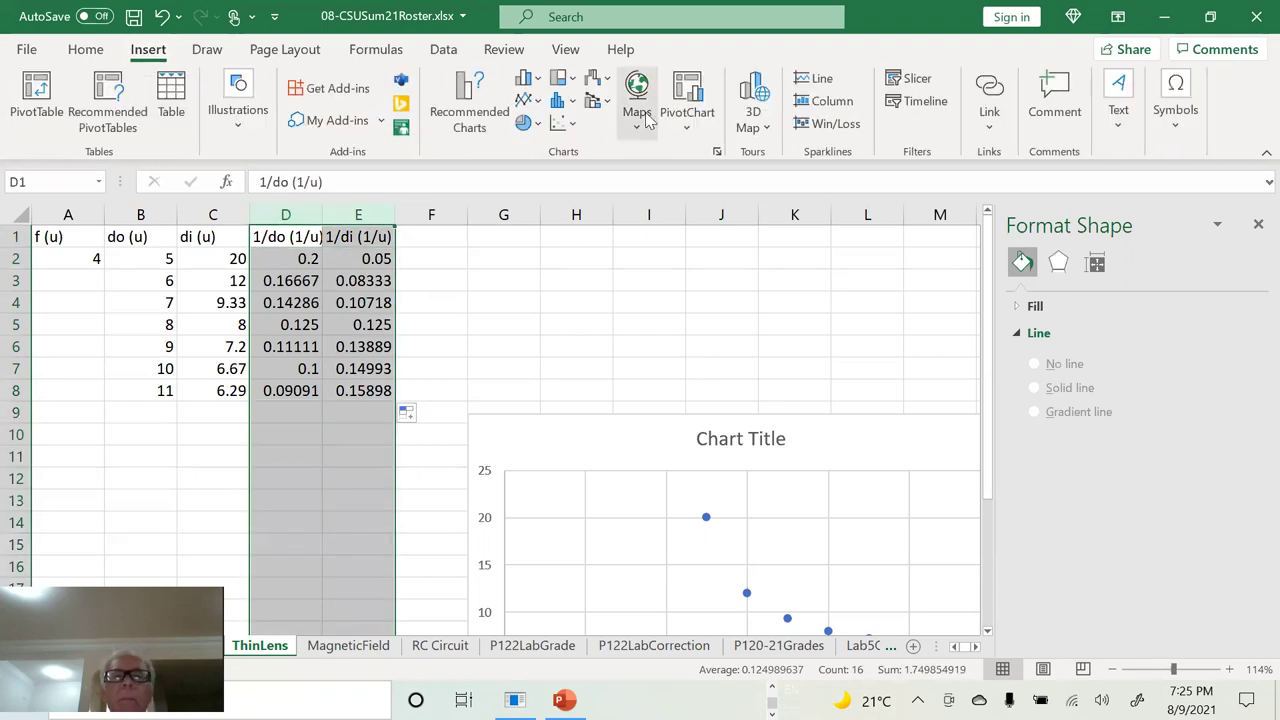
left_click(574, 129)
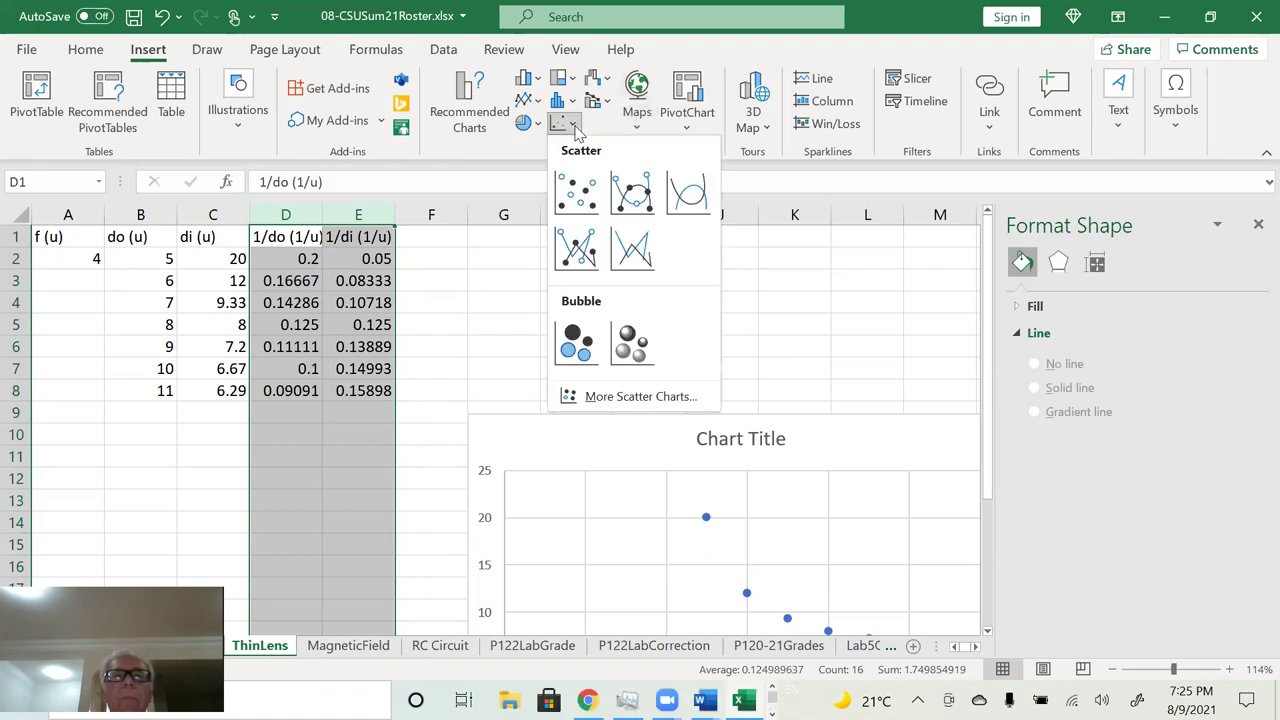
left_click(578, 178)
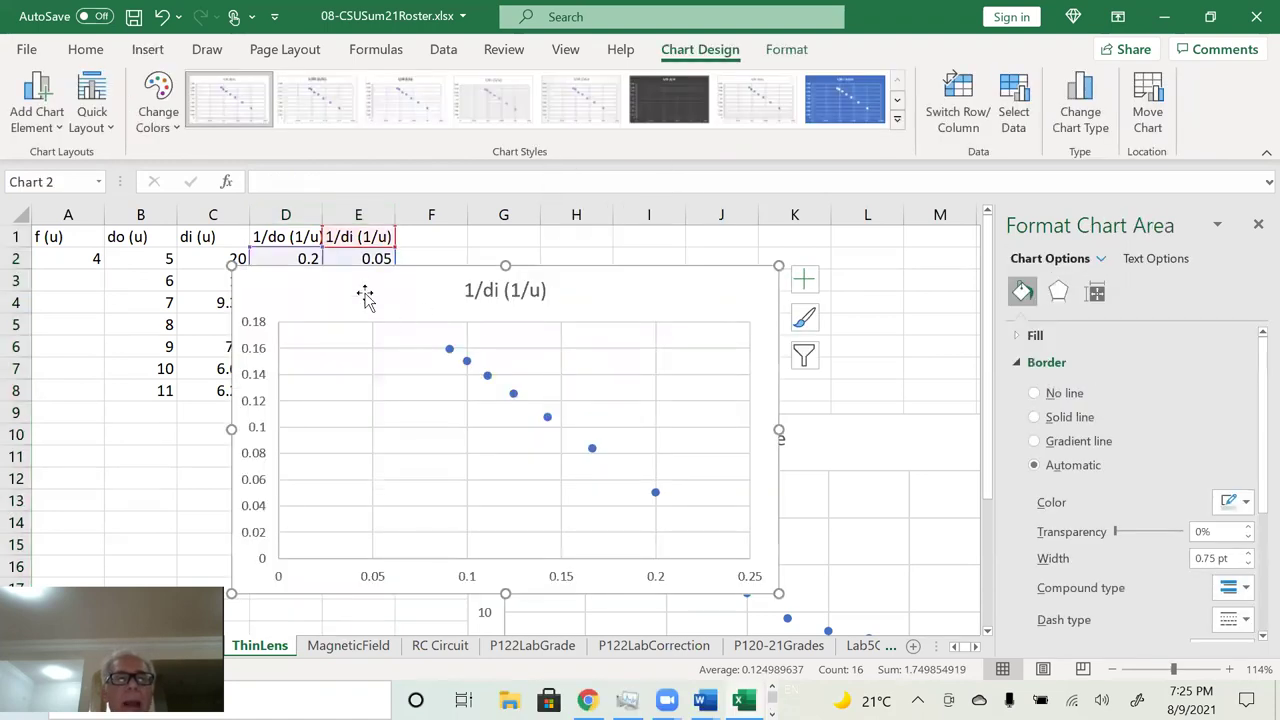
left_click_drag(365, 295, 225, 339)
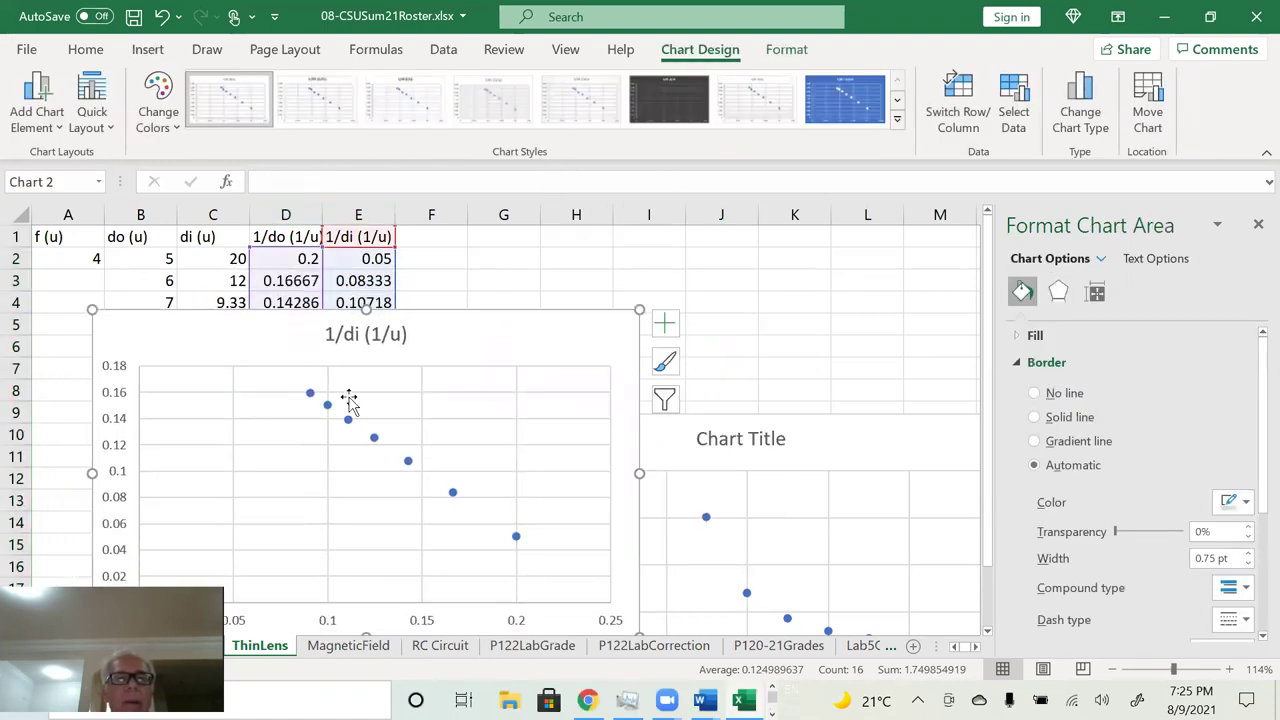
left_click(453, 491)
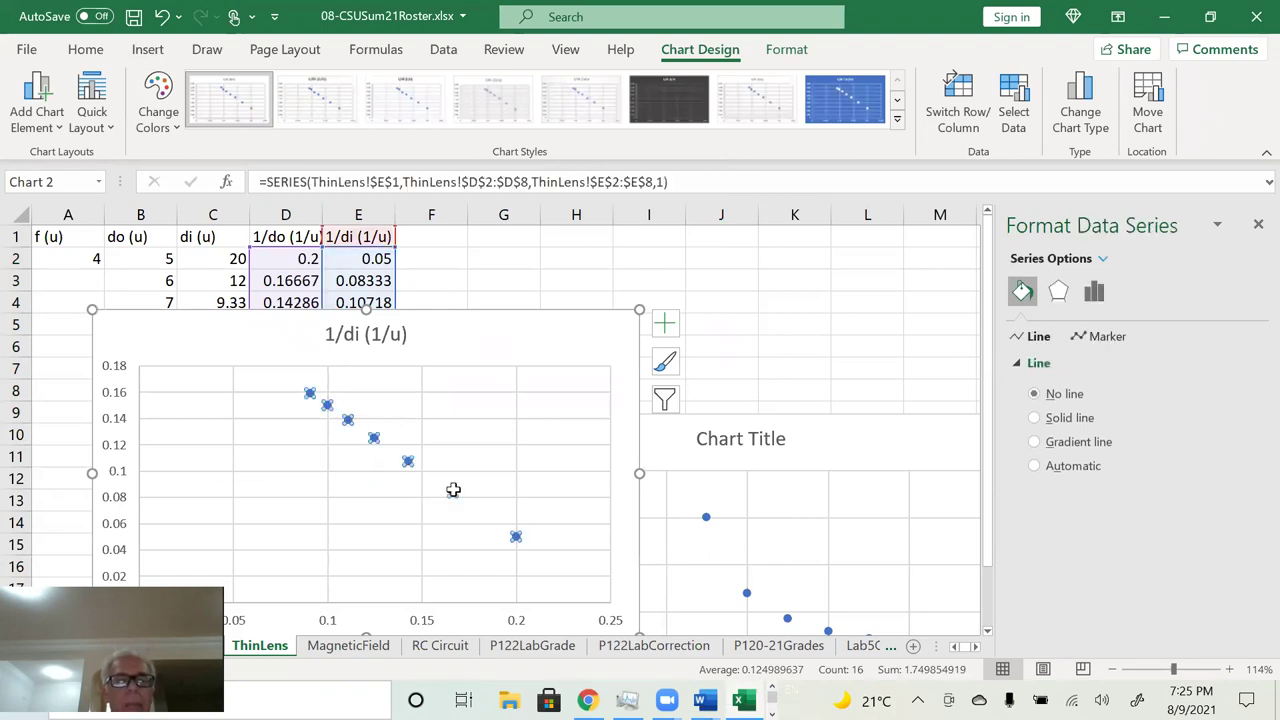
right_click(453, 489)
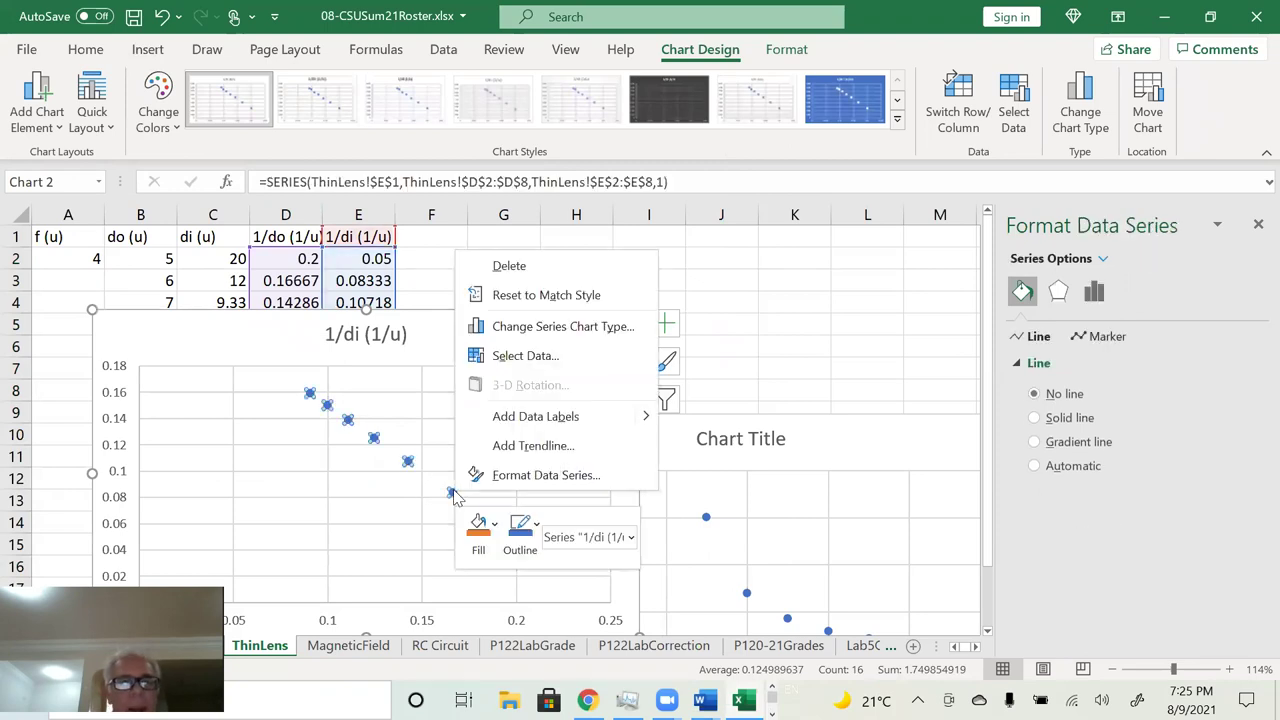
left_click(515, 418)
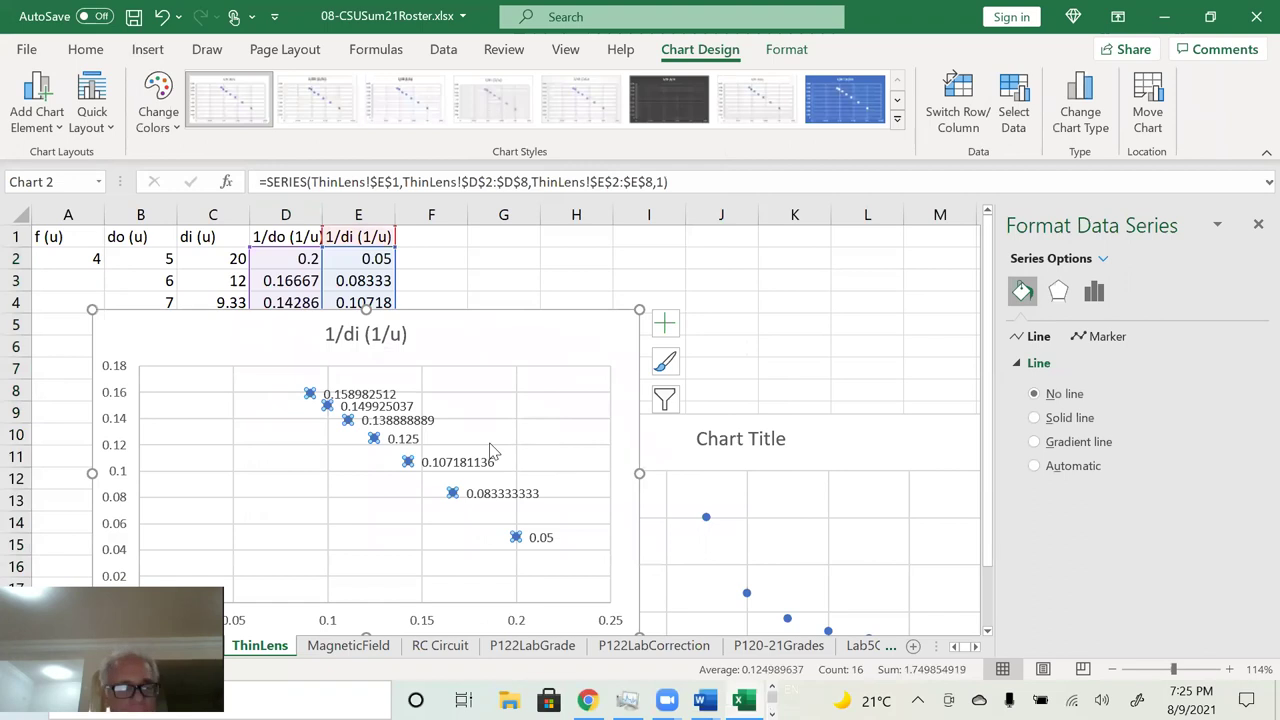
key("ctrl+z")
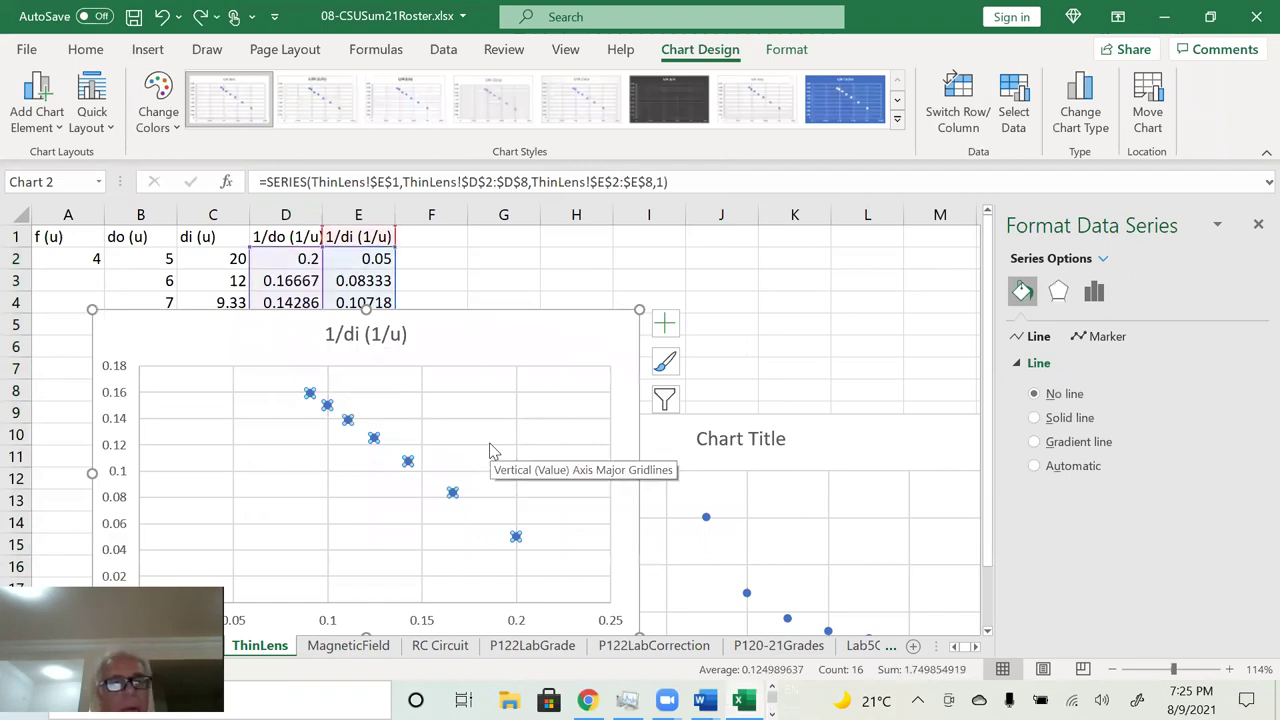
Step: Add a linear trendline to the 1/di series with its equation and R-squared value displayed, and move that label beside the chart title
right_click(408, 459)
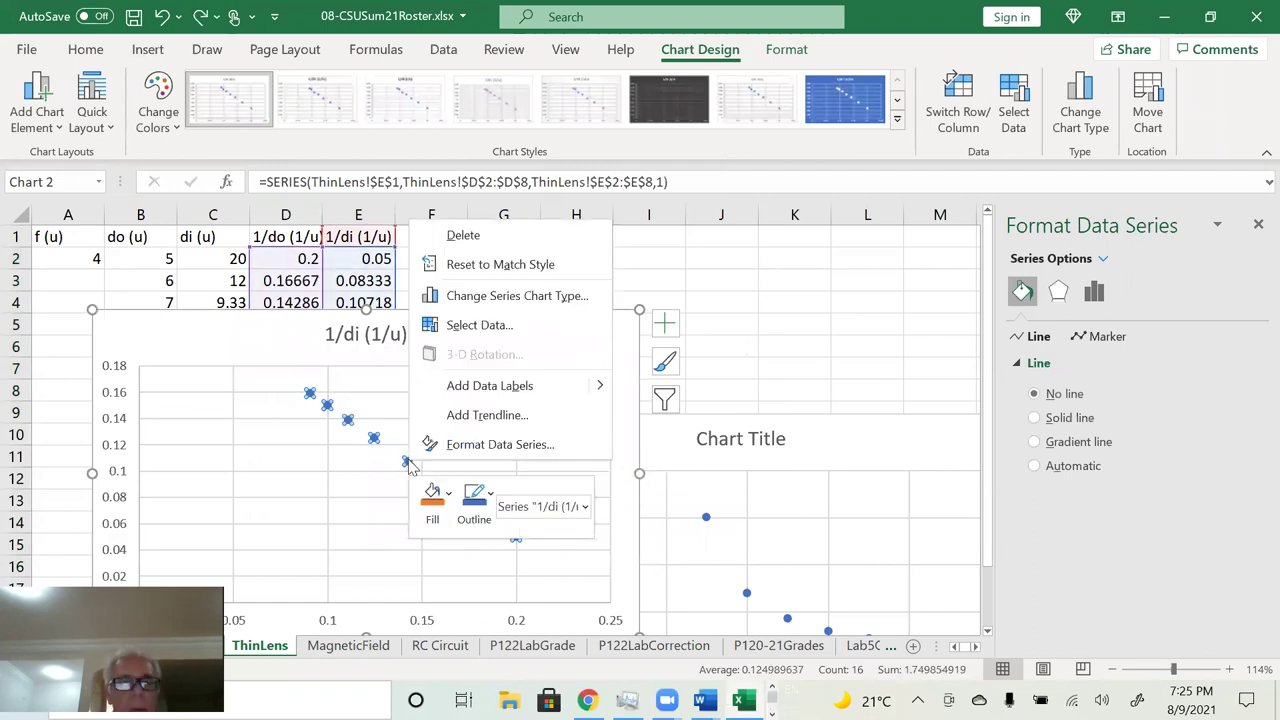
left_click(466, 414)
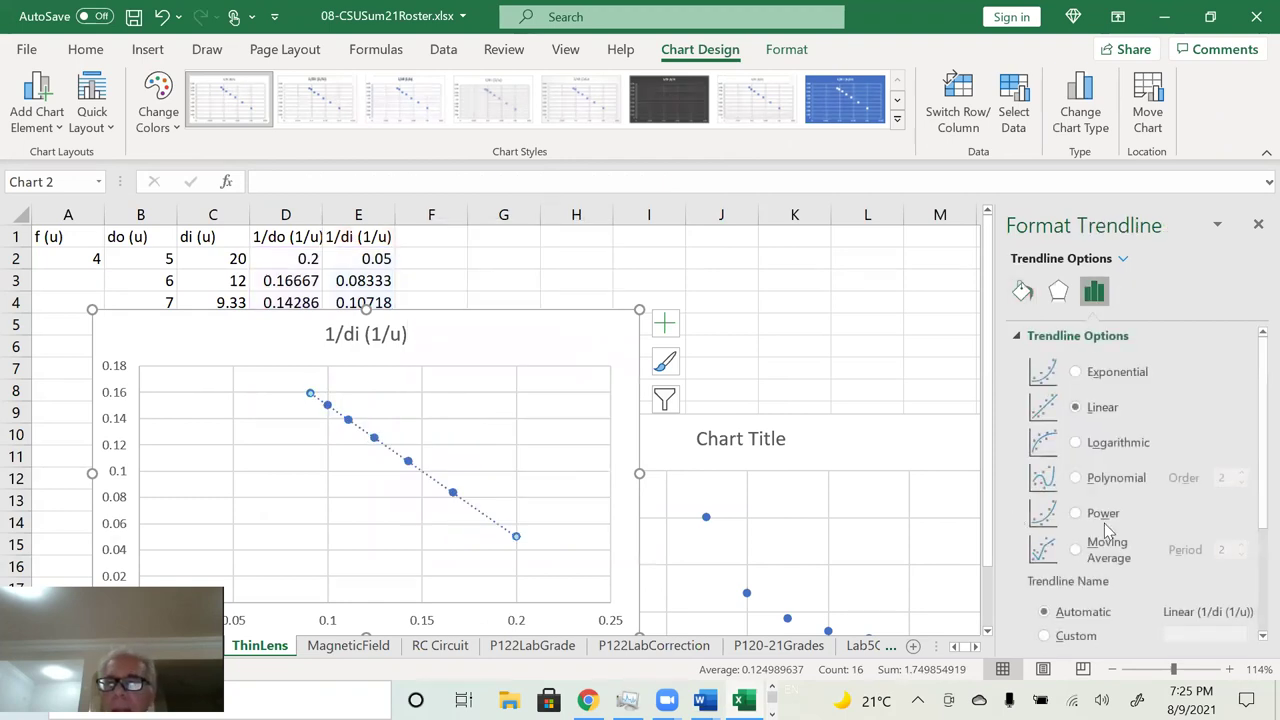
scroll(1105, 530, "down", 3)
scroll(1108, 532, "down", 1)
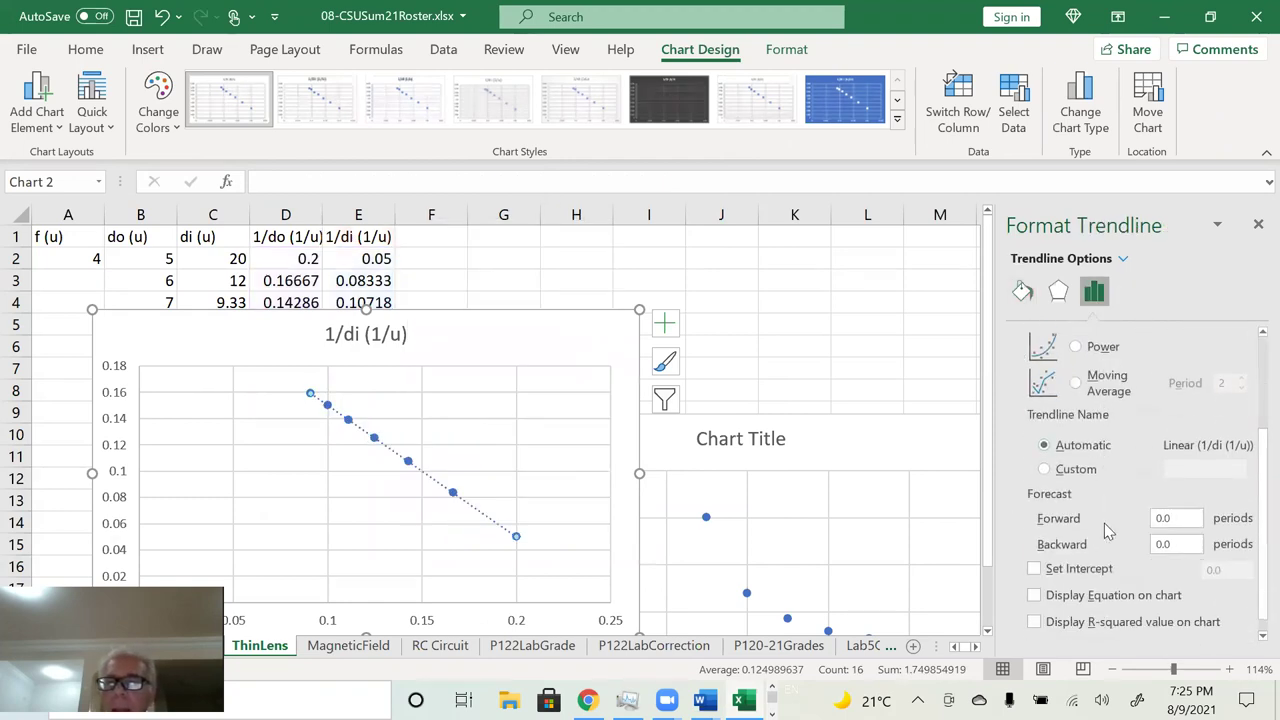
left_click(1035, 596)
left_click(1035, 621)
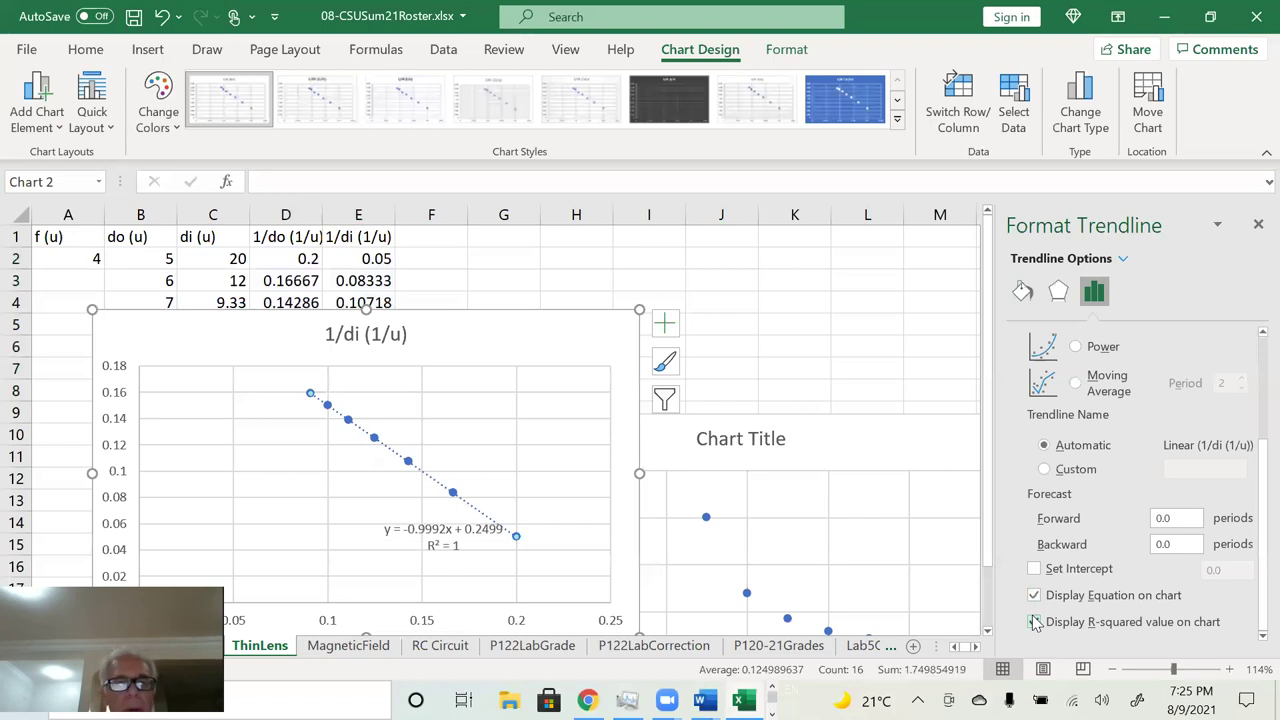
left_click_drag(425, 543, 203, 341)
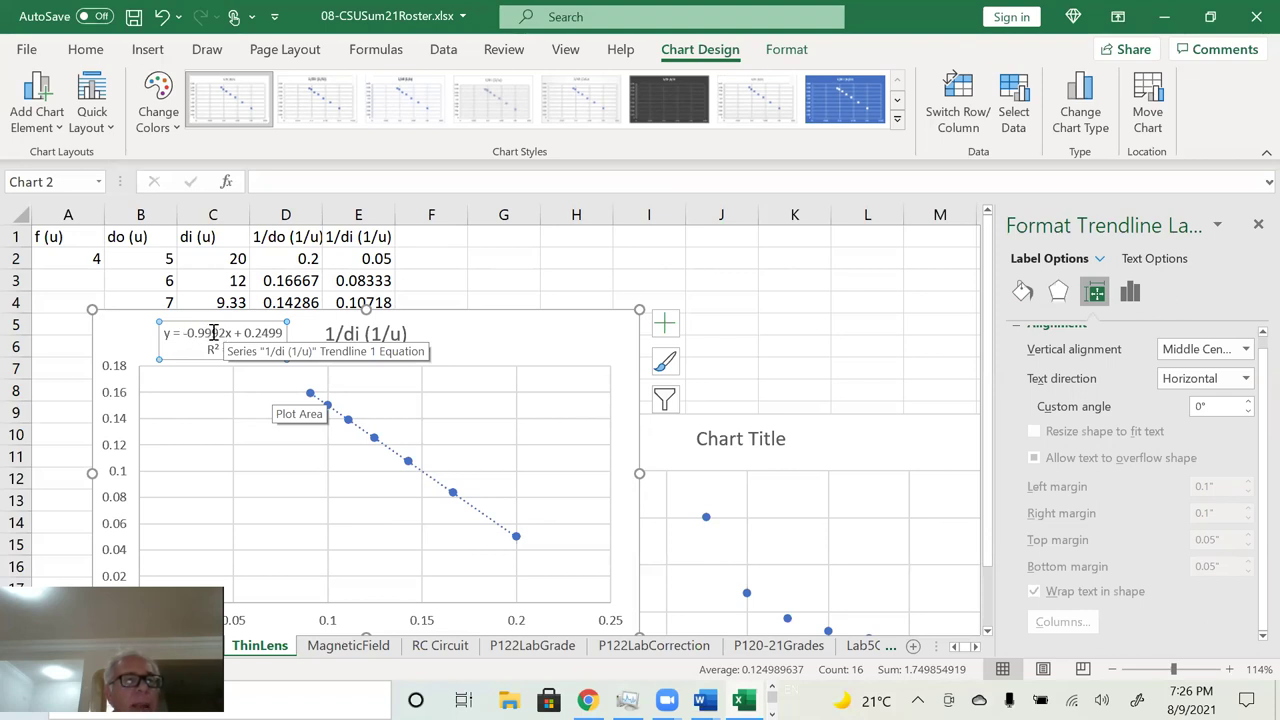
left_click_drag(243, 333, 276, 333)
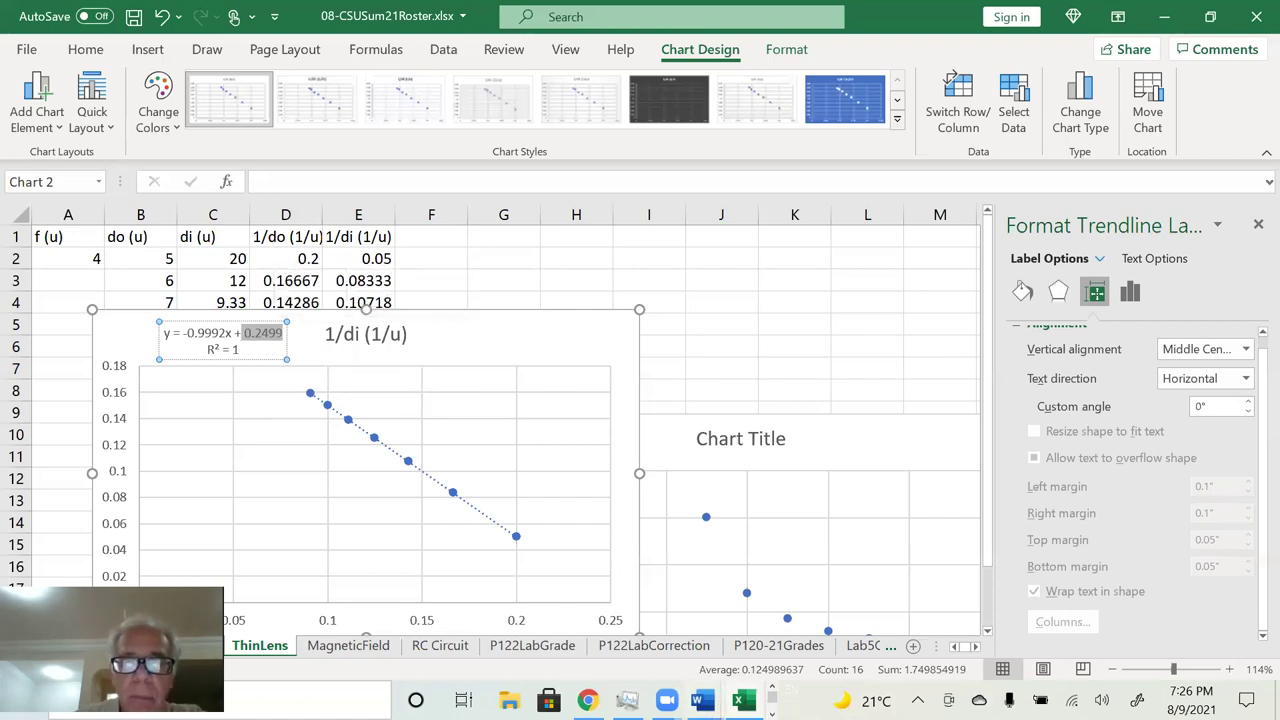
Step: Switch to P122LabNotes.docx in Word and look through the lens notes down to the 11/17/2020 entry
left_click(703, 700)
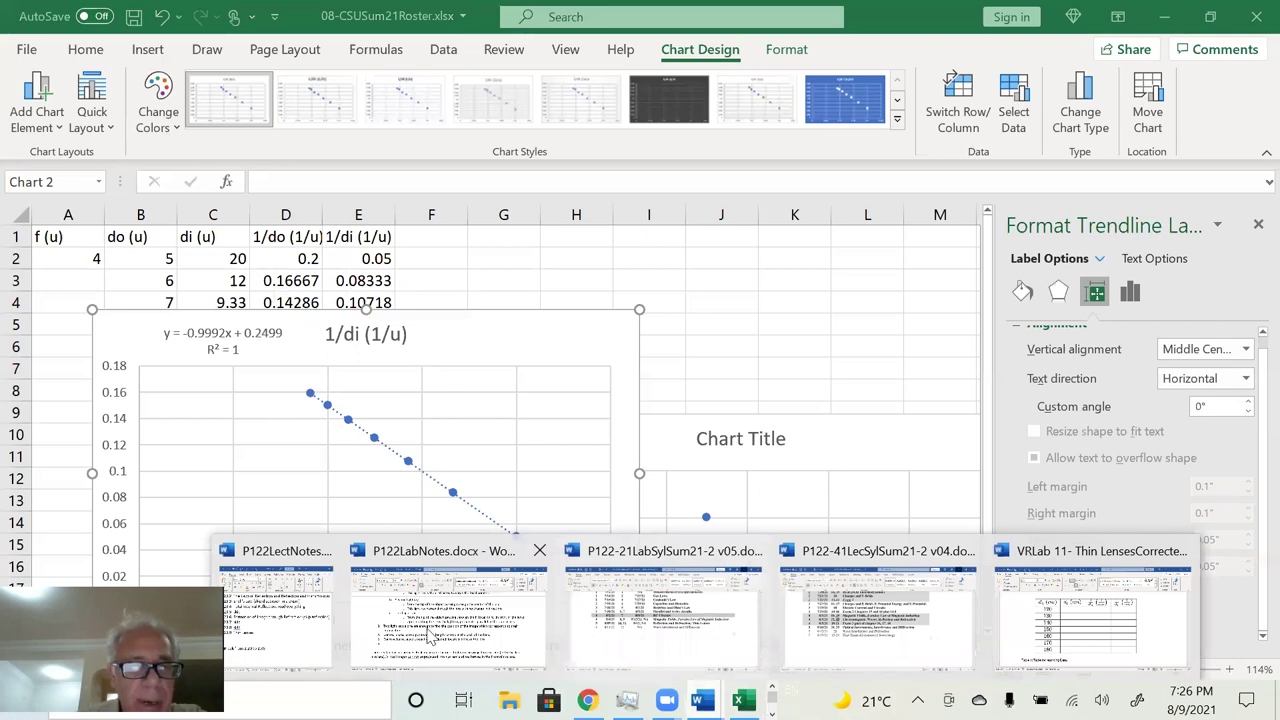
left_click(502, 619)
scroll(465, 407, "up", 3)
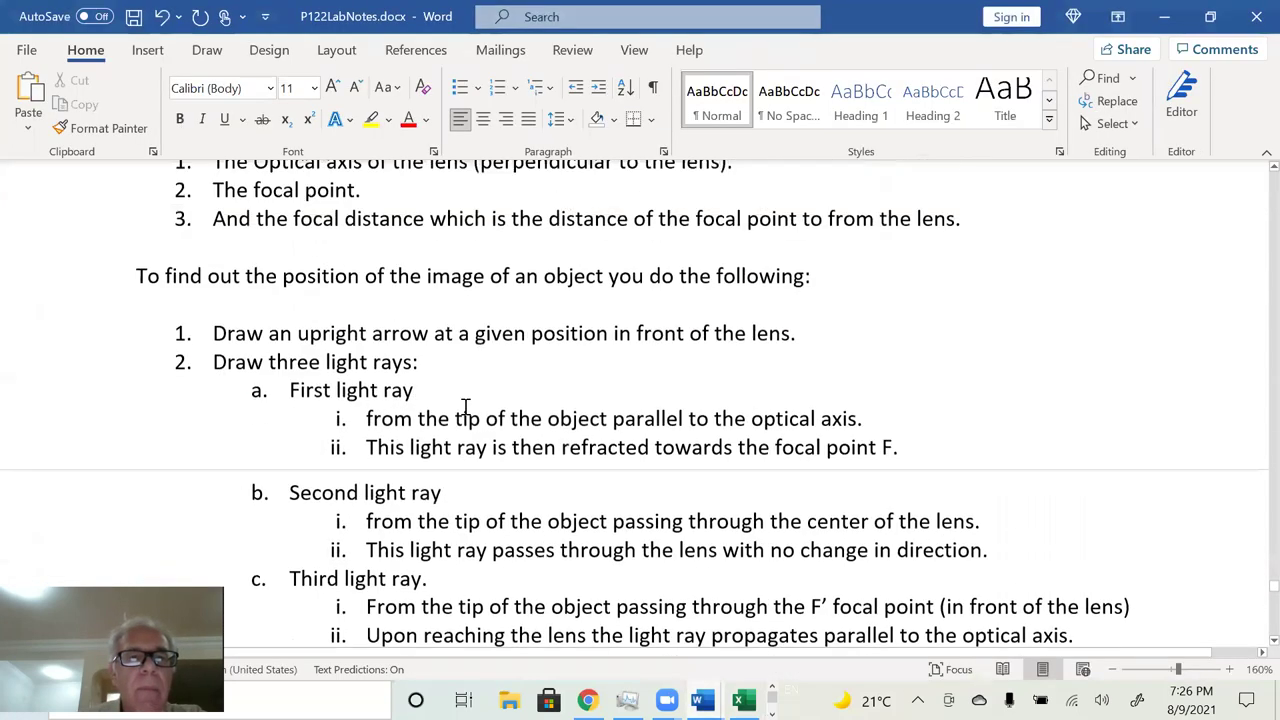
scroll(465, 407, "up", 5)
scroll(465, 407, "down", 6)
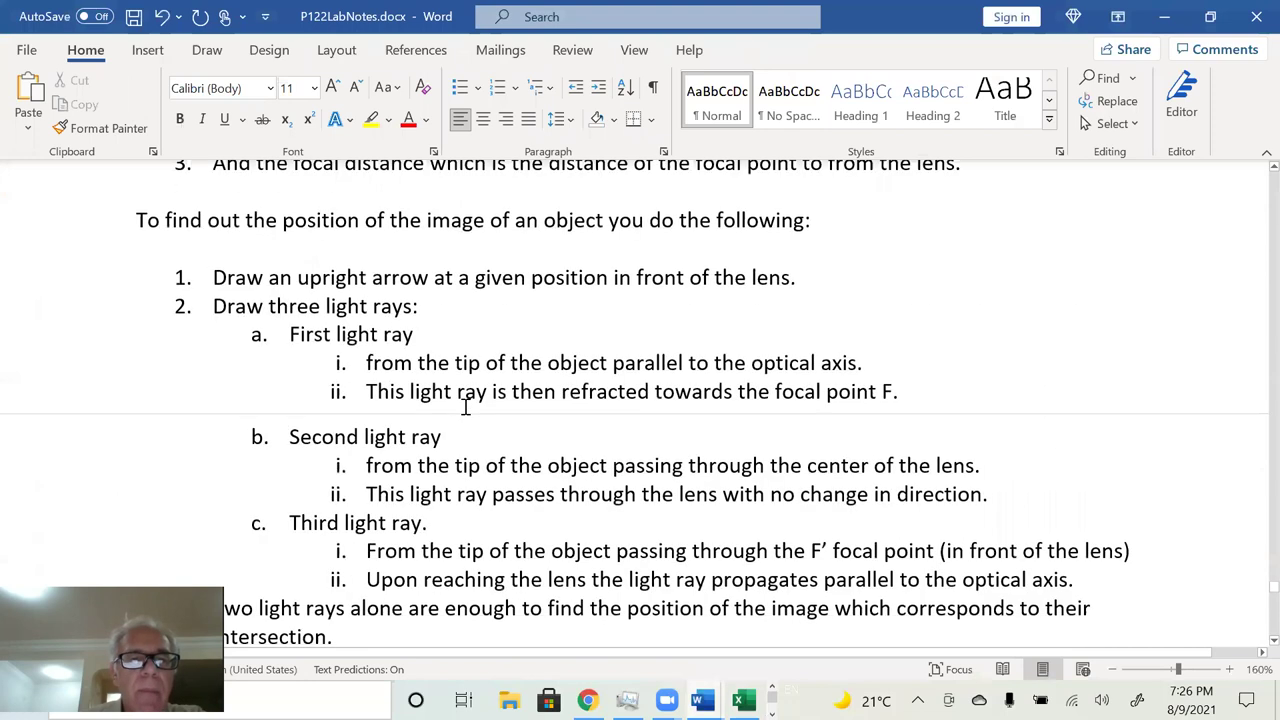
scroll(465, 407, "down", 8)
scroll(465, 407, "down", 4)
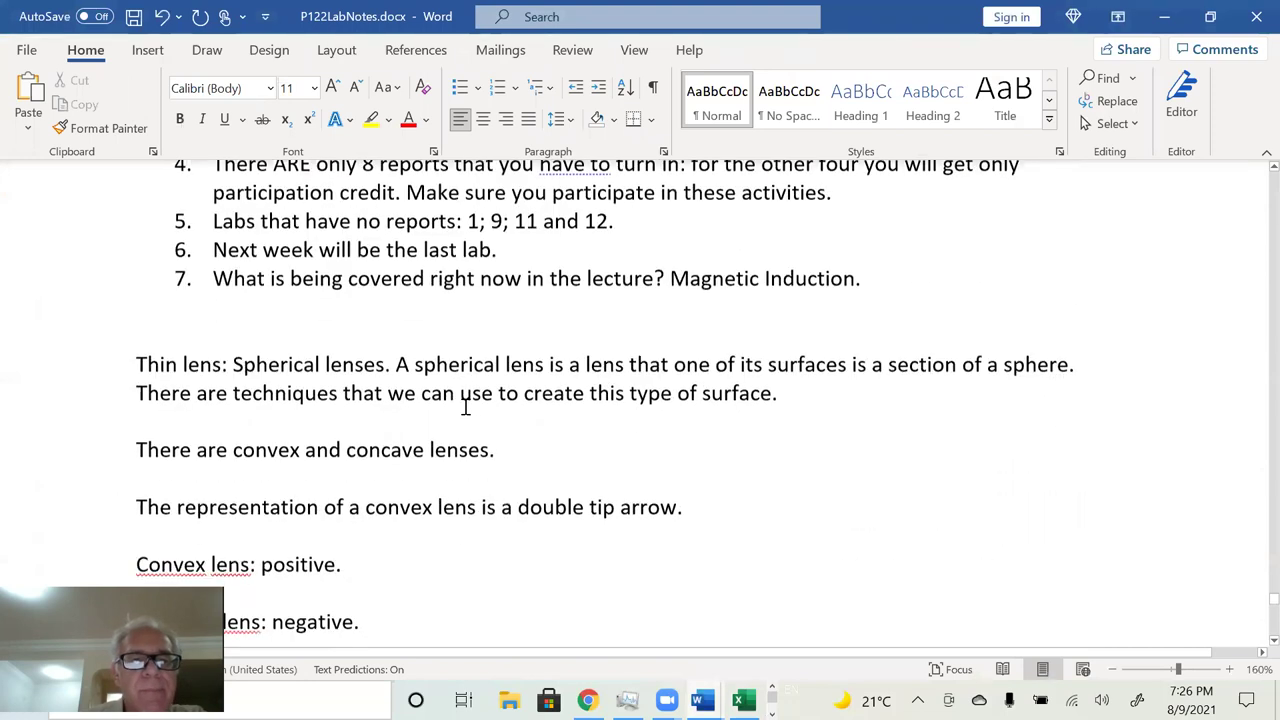
scroll(465, 407, "down", 4)
scroll(300, 310, "up", 4)
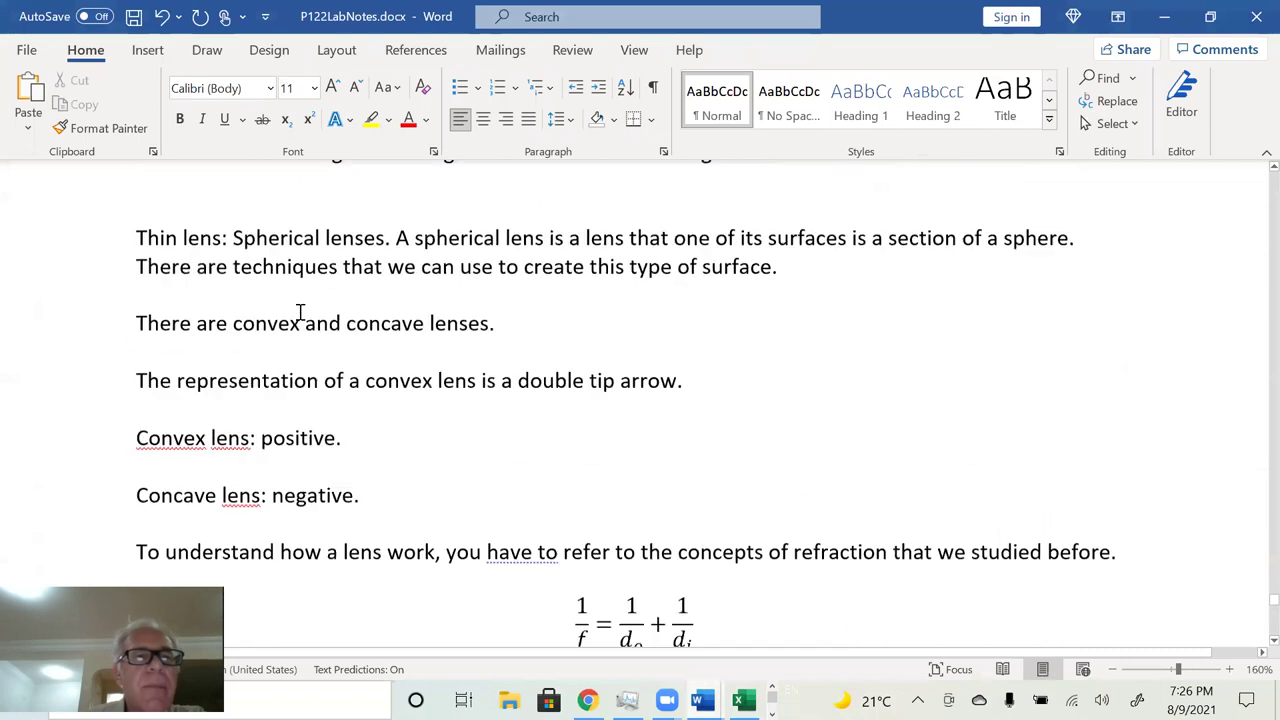
scroll(300, 312, "up", 3)
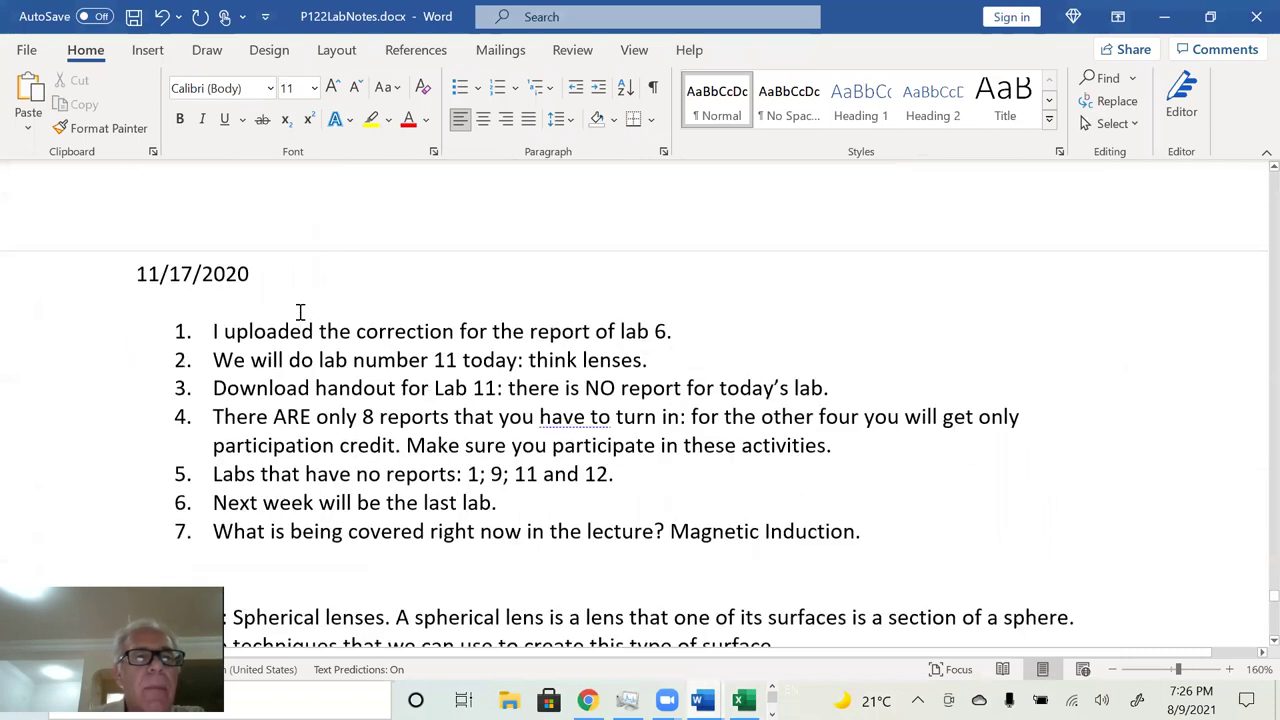
Step: Delete the 11/17/2020 date and its seven-item announcement list above the "Thin lens: Spherical lenses" paragraph
left_click(26, 275)
left_click_drag(26, 275, 26, 394)
left_click_drag(27, 492, 27, 580)
key("BackSpace")
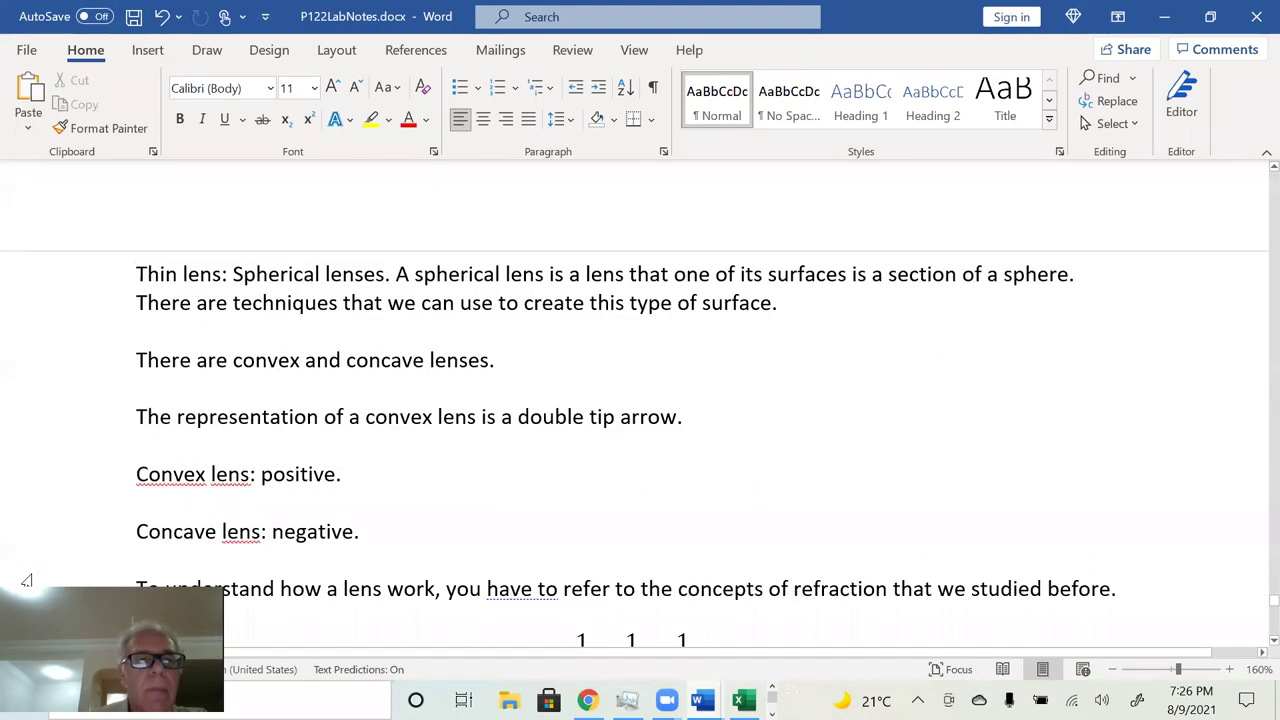
Step: Duplicate the thin lens equation 1/f = 1/do + 1/di directly below the original in the notes
scroll(27, 580, "down", 1)
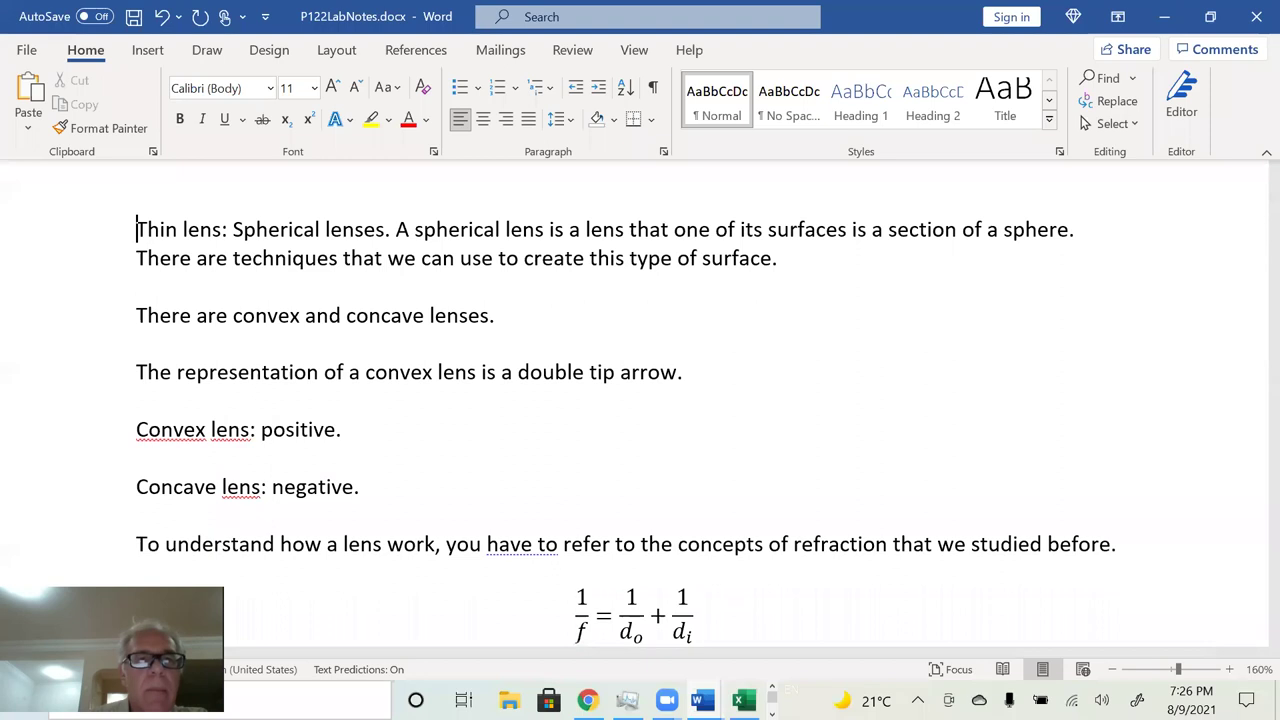
scroll(320, 620, "up", 2)
scroll(320, 620, "down", 5)
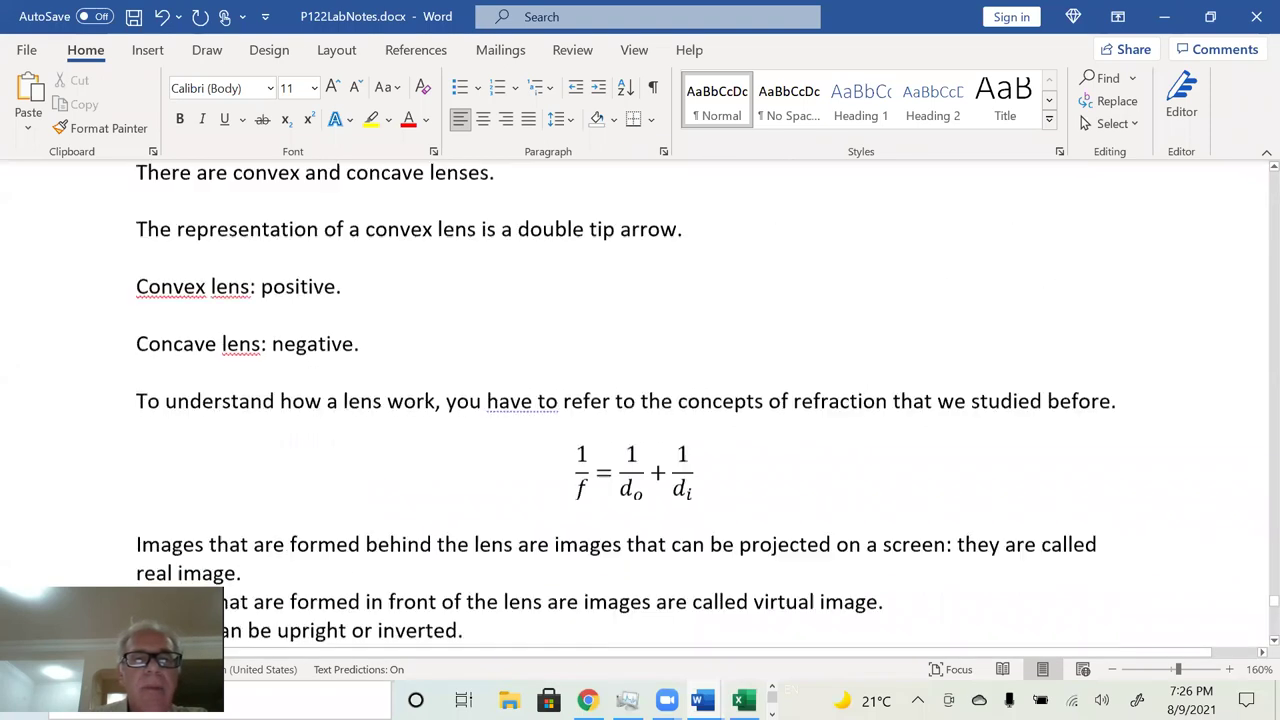
left_click(670, 481)
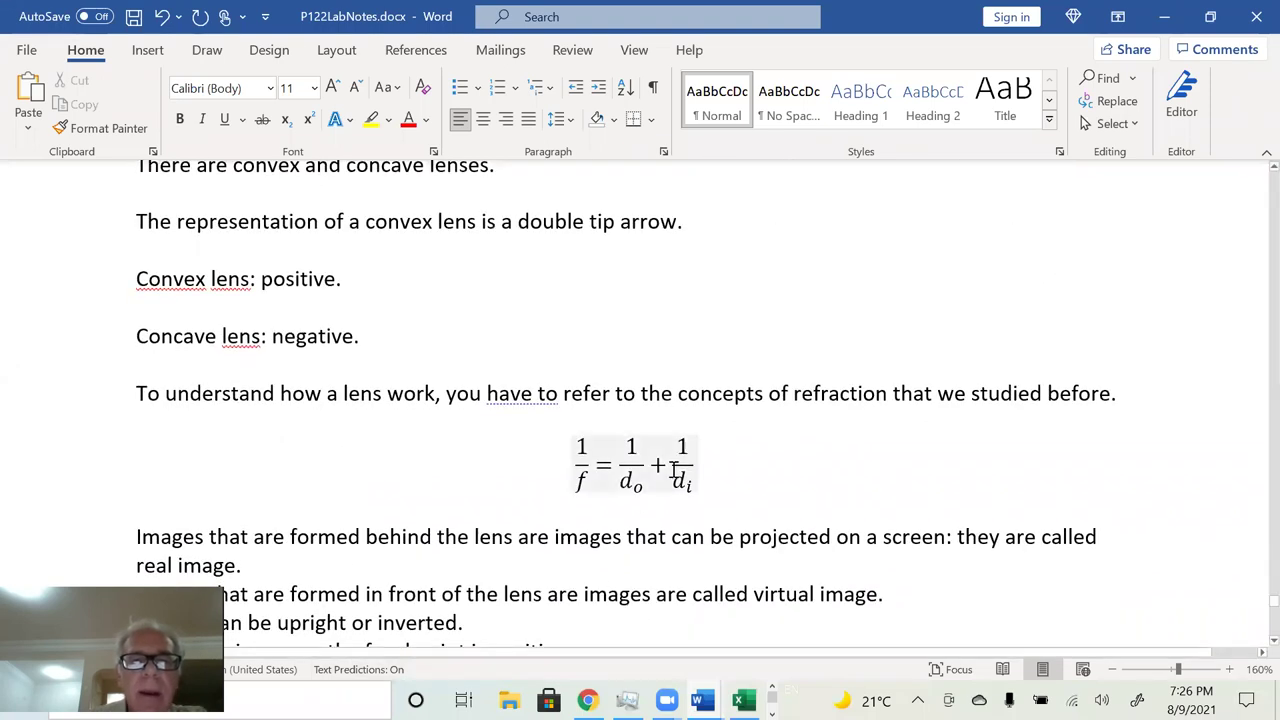
left_click_drag(72, 480, 68, 514)
key("ctrl+c")
key("ctrl+v")
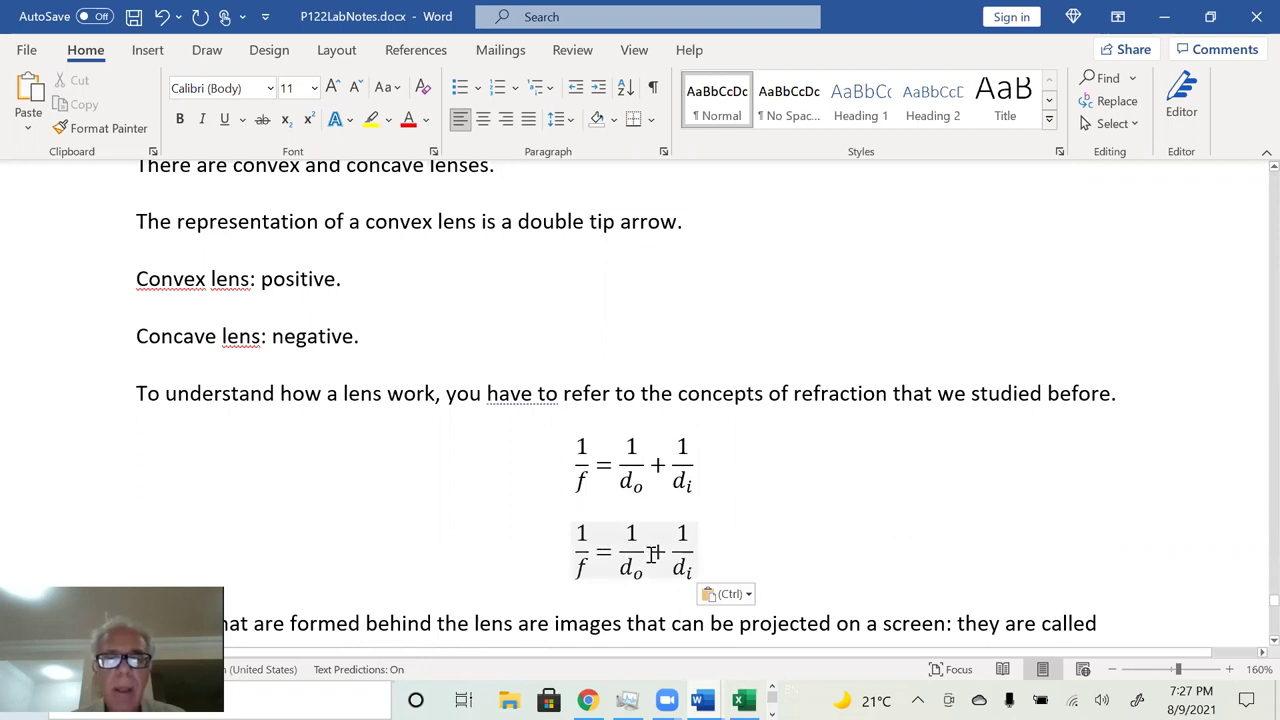
Step: Select the plus sign in the copied thin lens equation
double_click(657, 552)
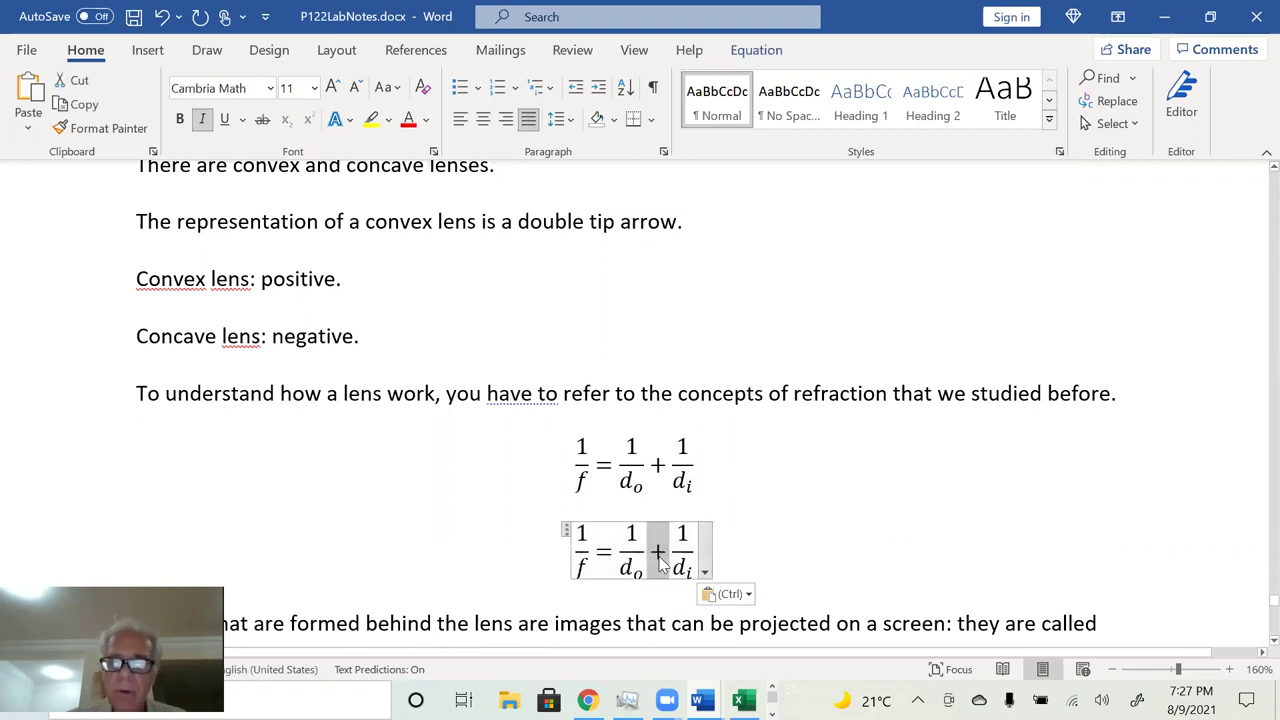